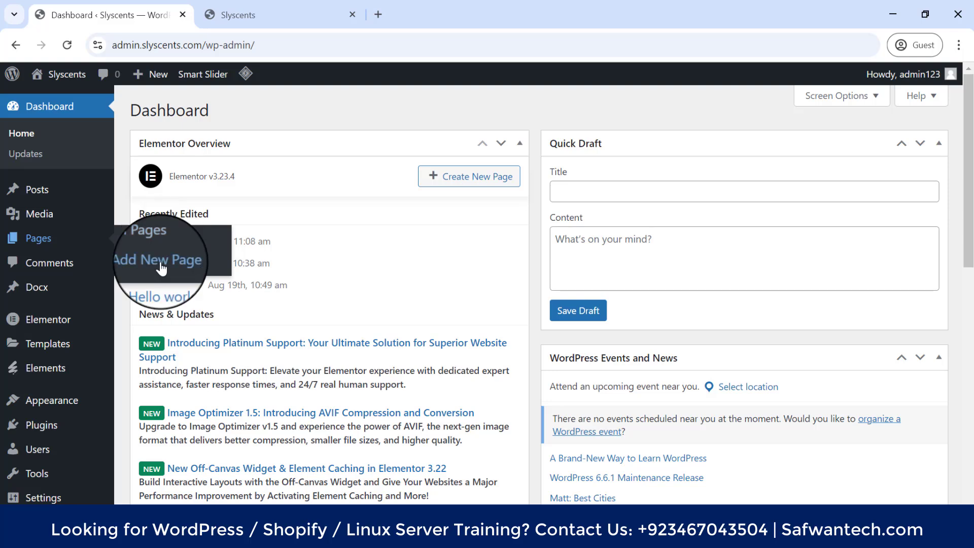
Create a new blog post.
mouse_move(37, 190)
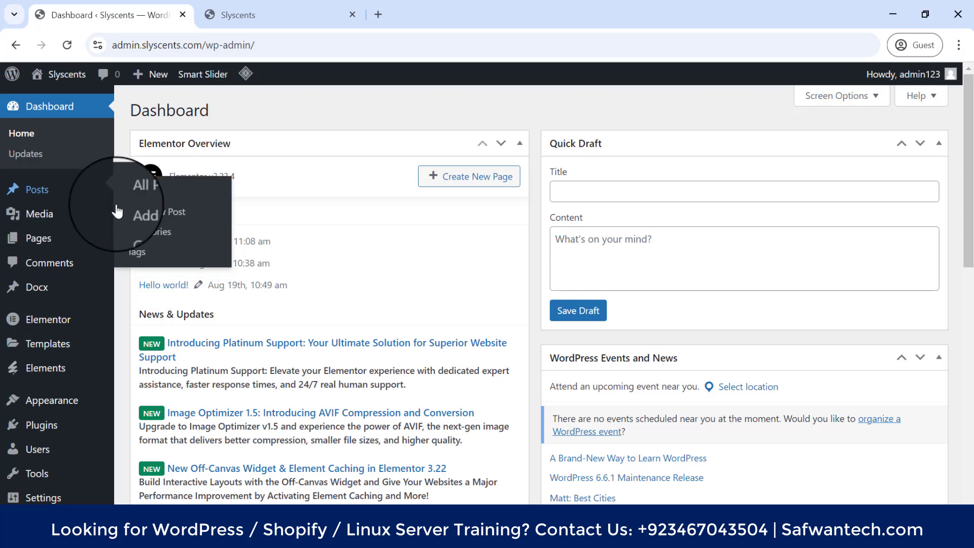
left_click(156, 217)
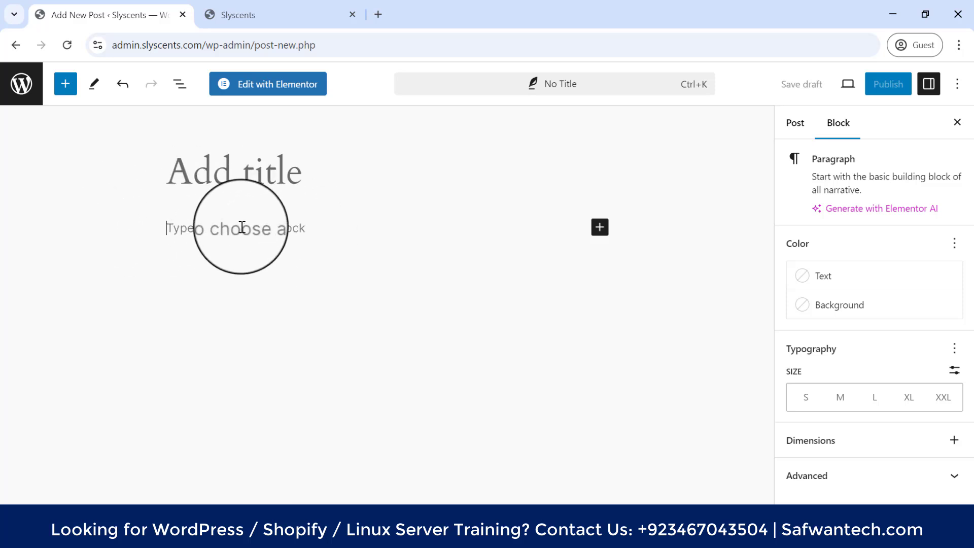
left_click(253, 170)
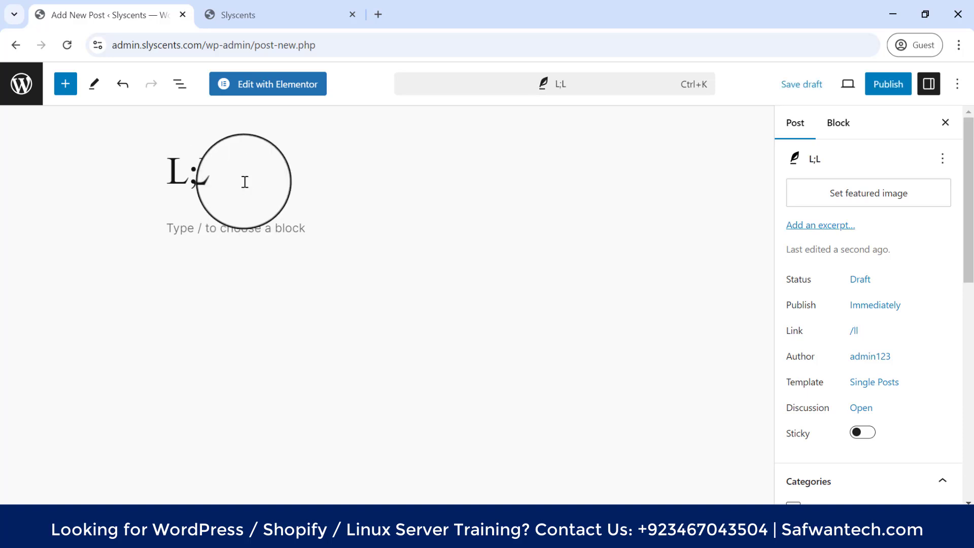
left_click(226, 227)
type("L")
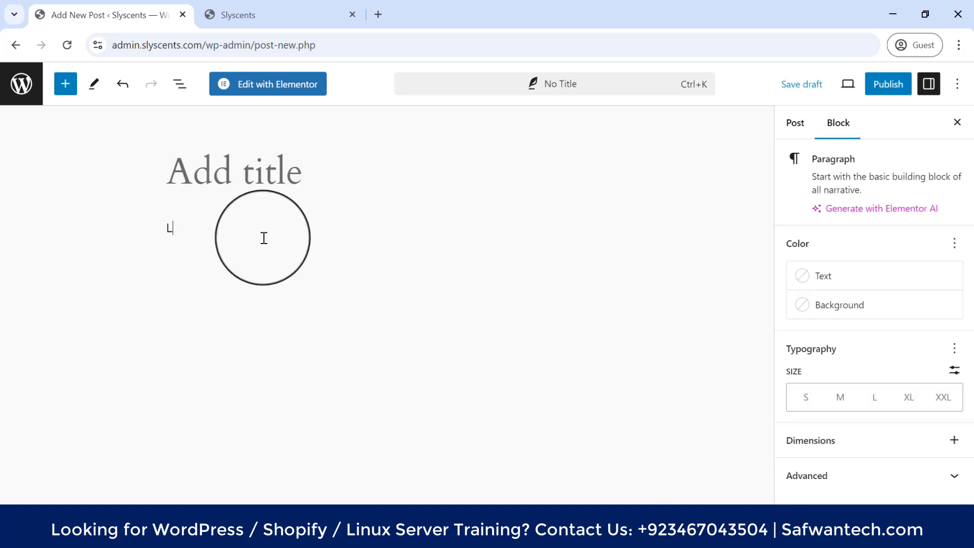
type("L;")
left_click(400, 196)
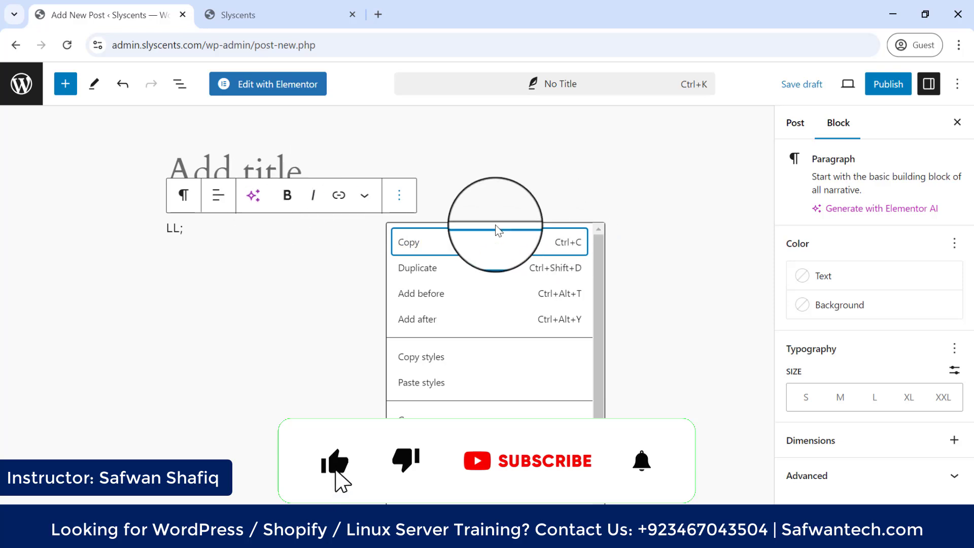
left_click(588, 217)
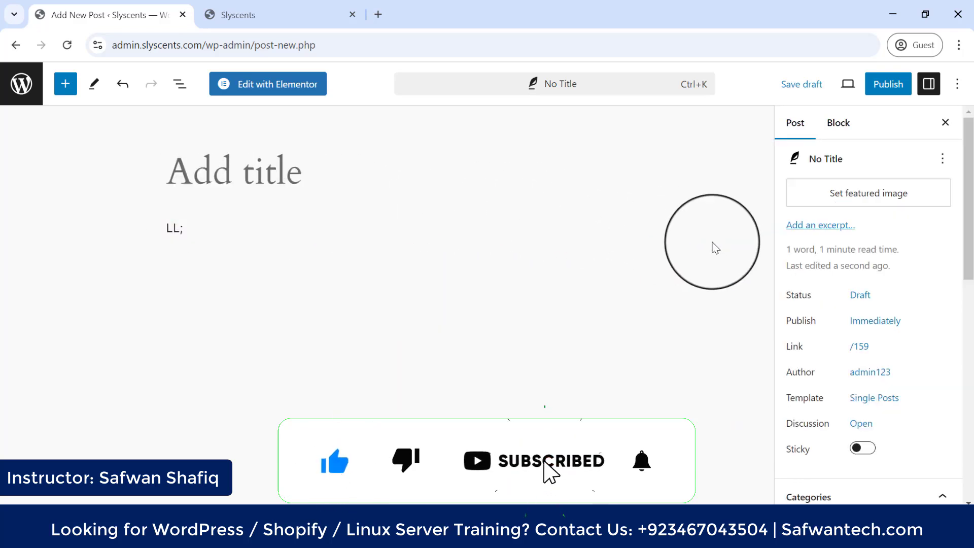
left_click(208, 226)
key("BackSpace")
key("BackSpace")
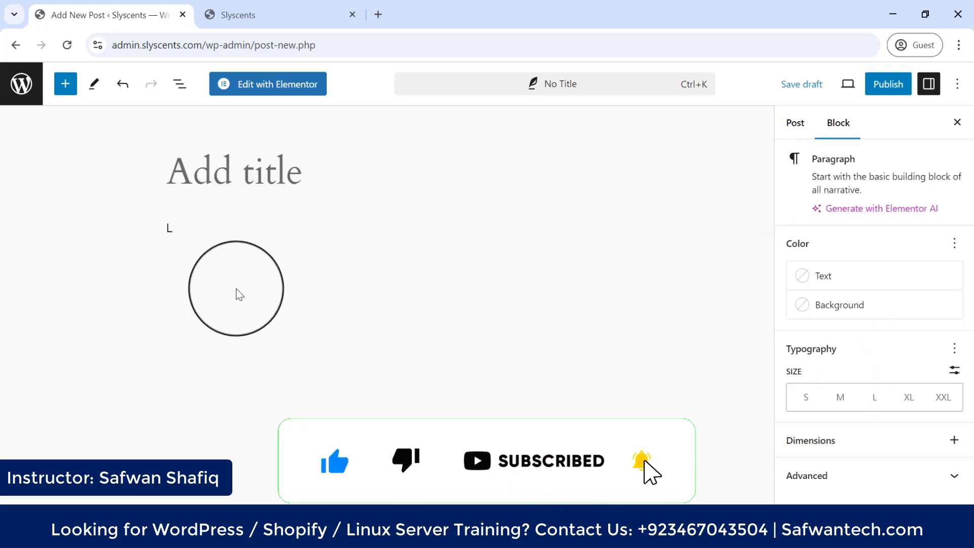
left_click(600, 226)
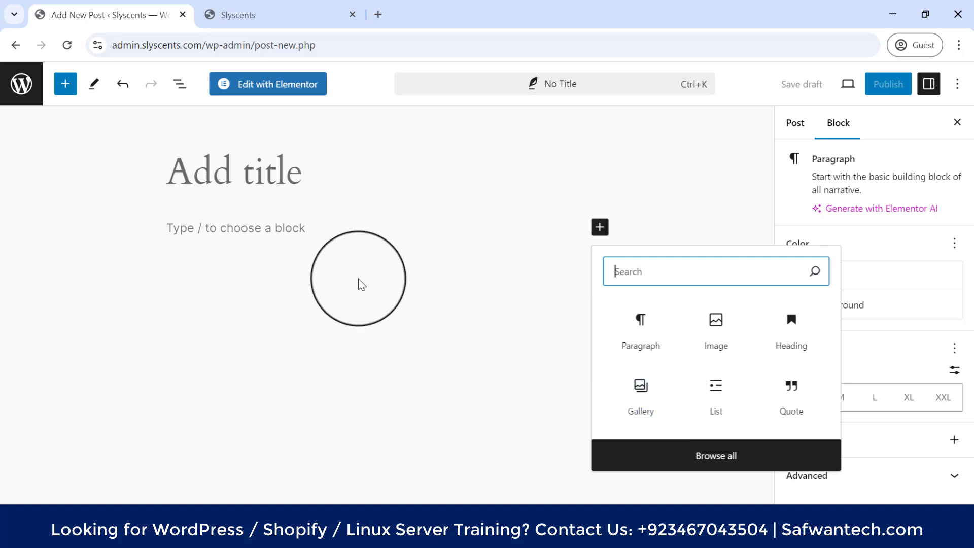
left_click(357, 276)
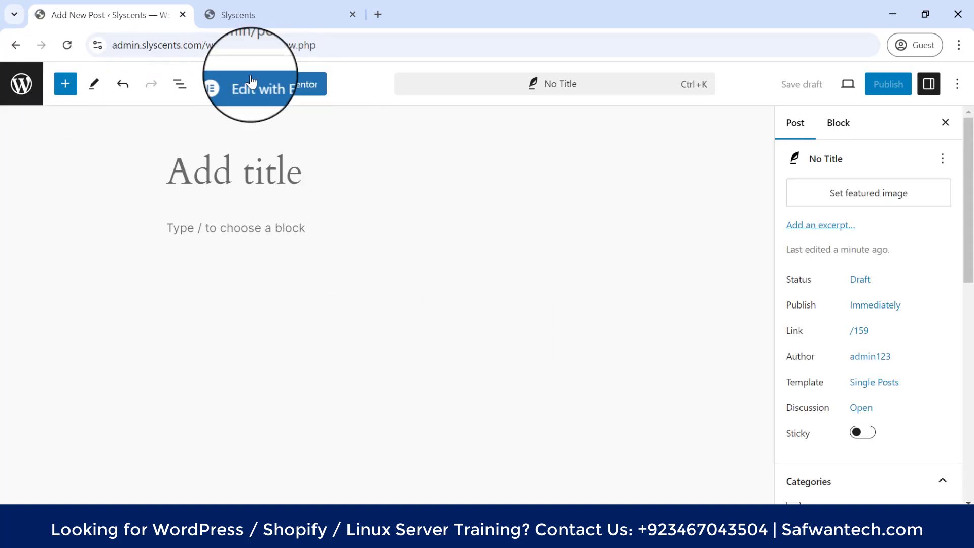
Open the post in the Elementor editor and set the browser zoom to 80%.
left_click(268, 90)
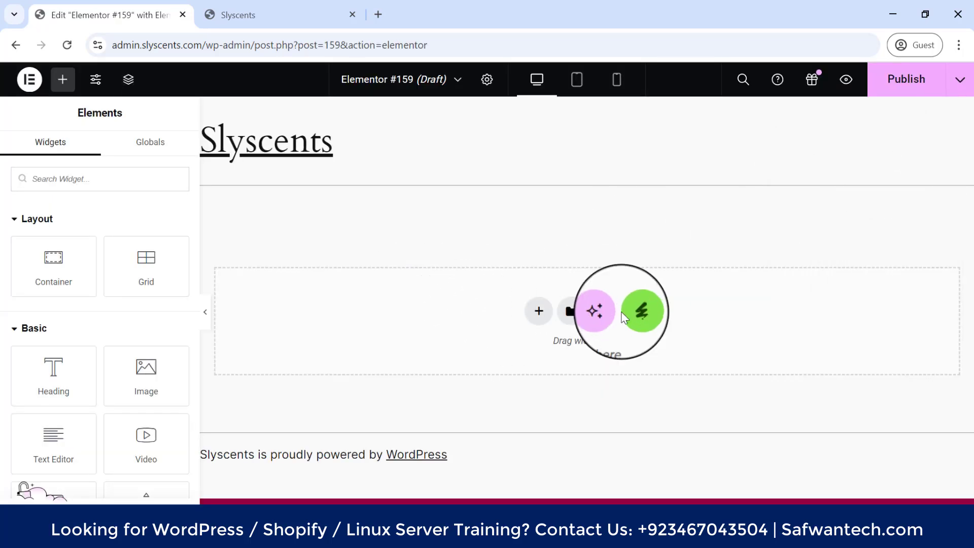
left_click(957, 46)
left_click(862, 234)
left_click(863, 234)
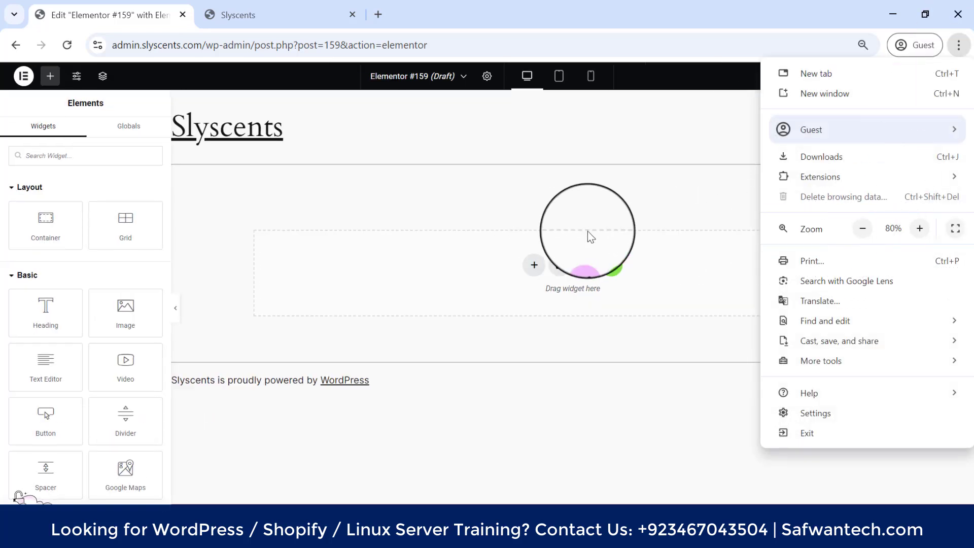
left_click(432, 225)
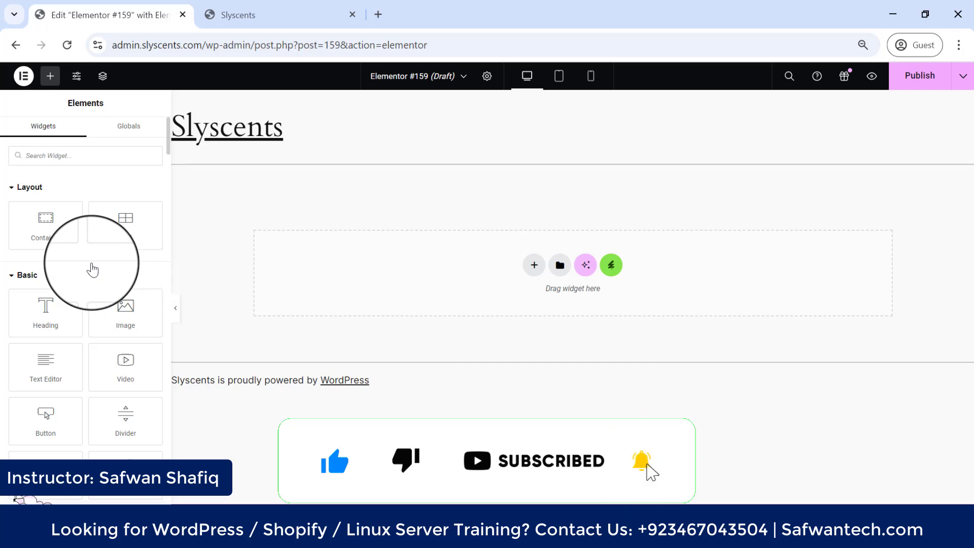
Add a Text Editor widget to the empty canvas, open it for editing and widen its settings area.
scroll(93, 269, "down", 2)
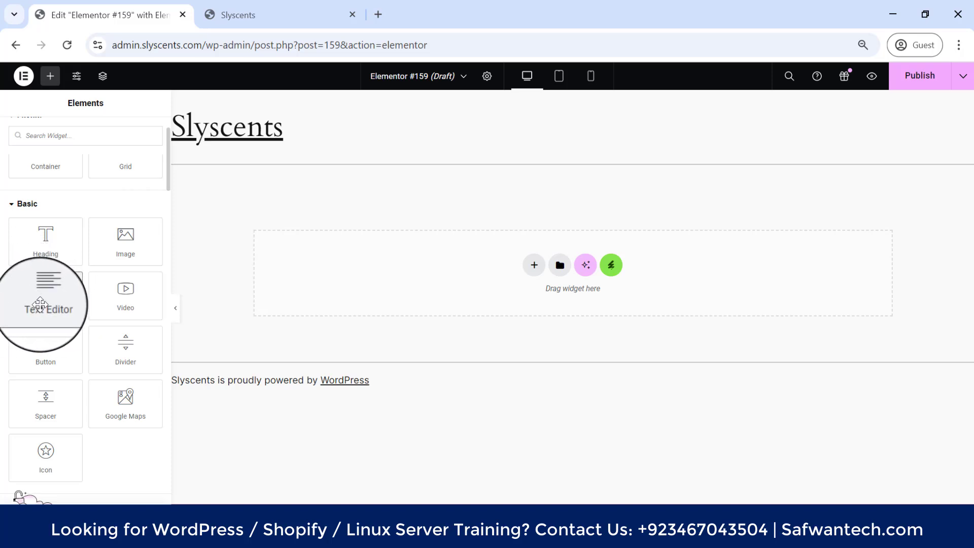
left_click_drag(39, 303, 529, 266)
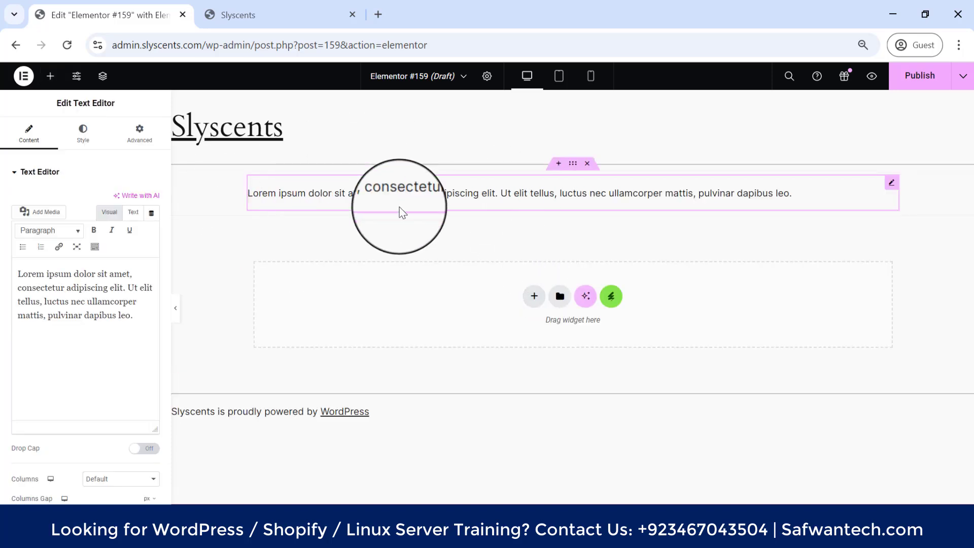
left_click(403, 193)
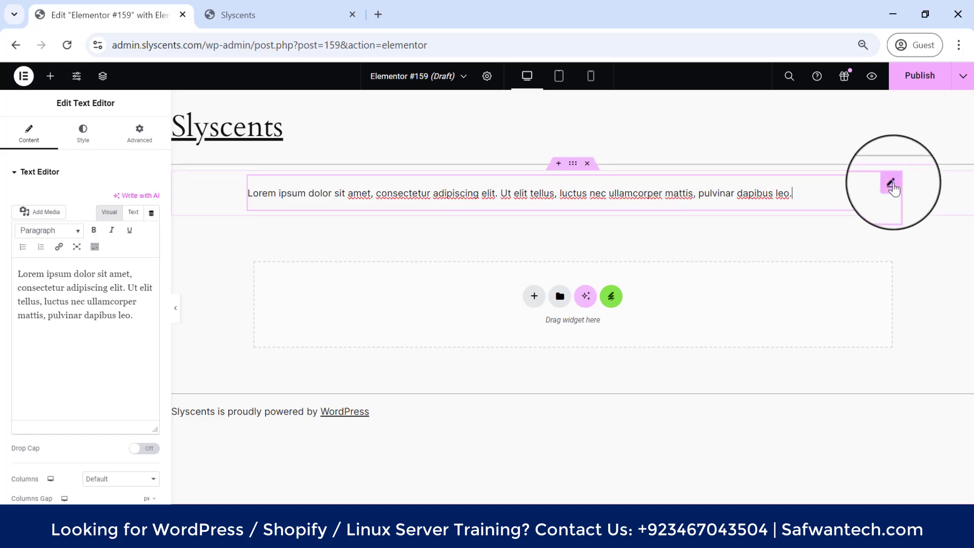
left_click(891, 185)
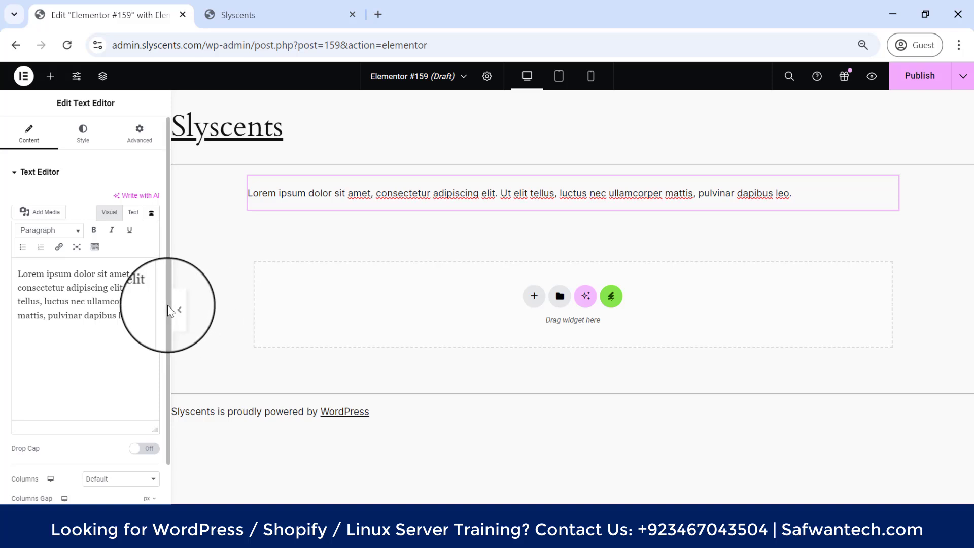
left_click_drag(169, 251, 338, 268)
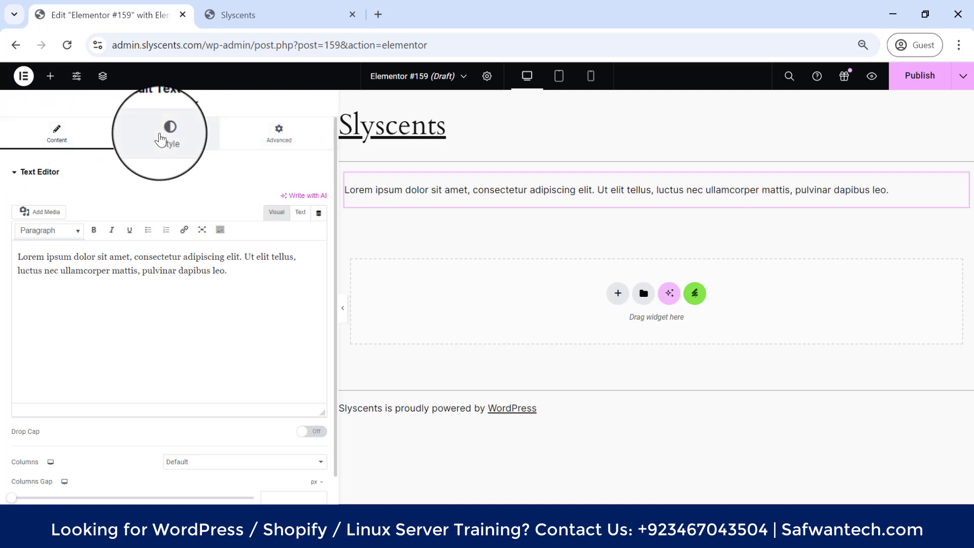
Look through the Text Editor widget's Style, Advanced and Content settings.
left_click(161, 138)
left_click(279, 140)
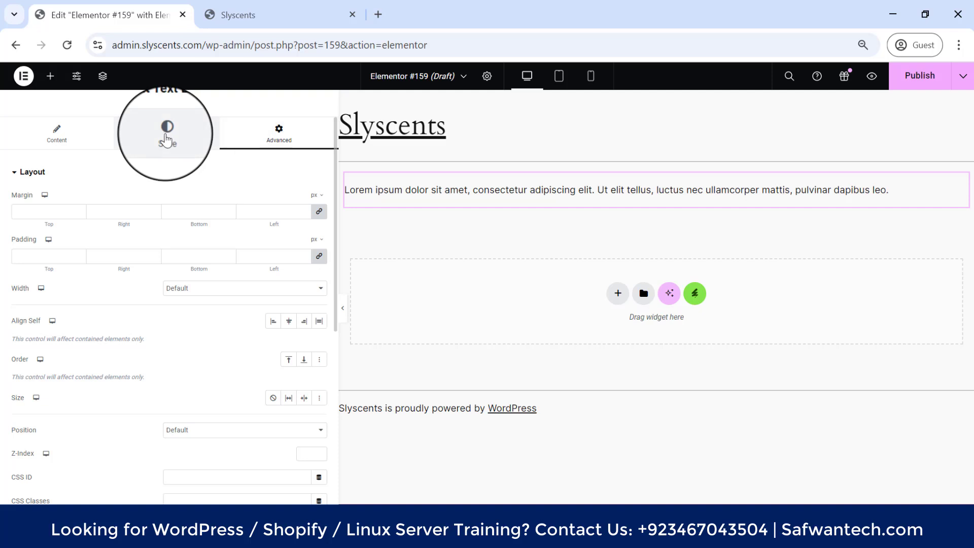
left_click(166, 136)
left_click(56, 134)
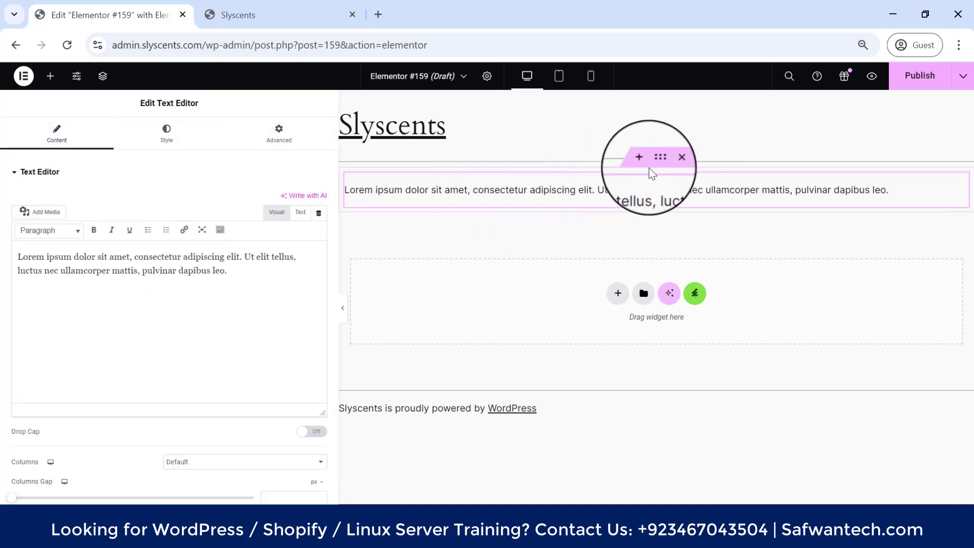
left_click(383, 189)
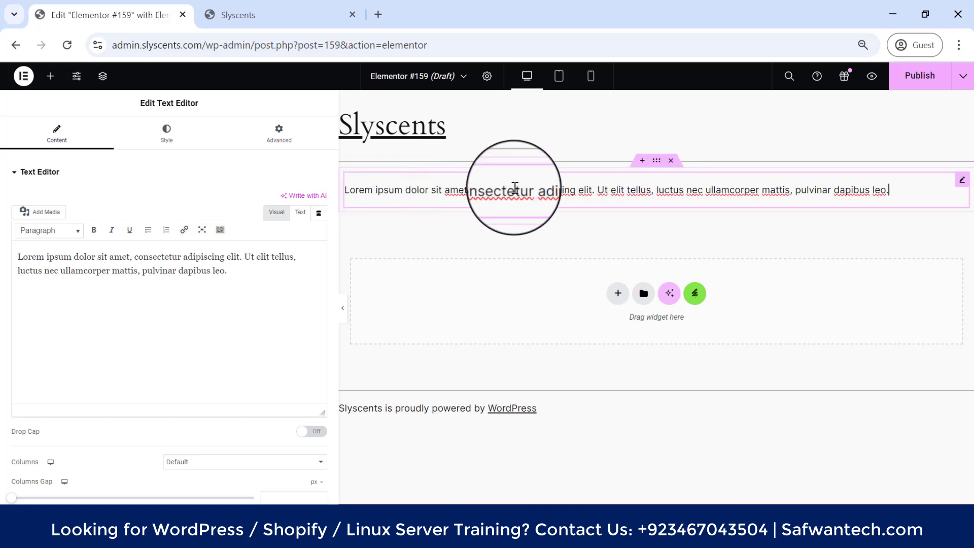
left_click(252, 275)
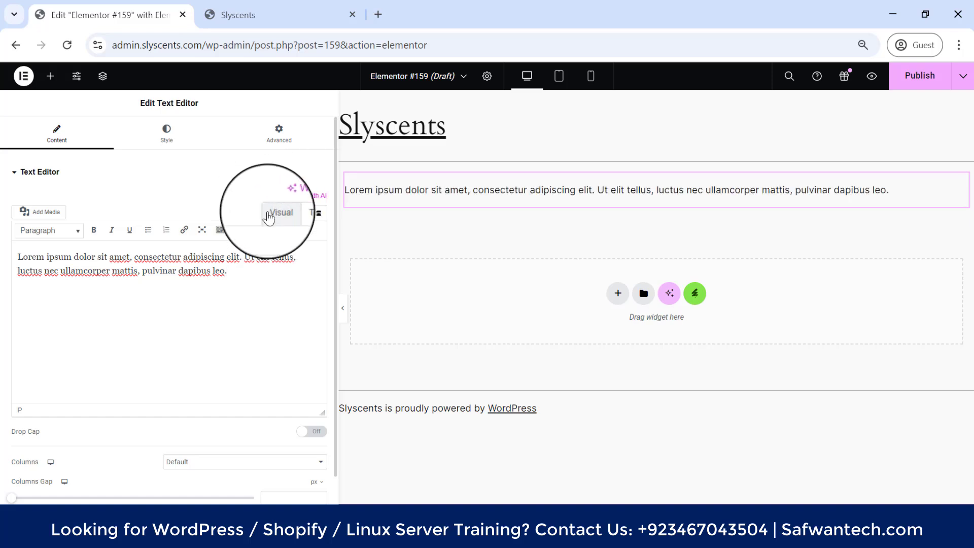
left_click(16, 173)
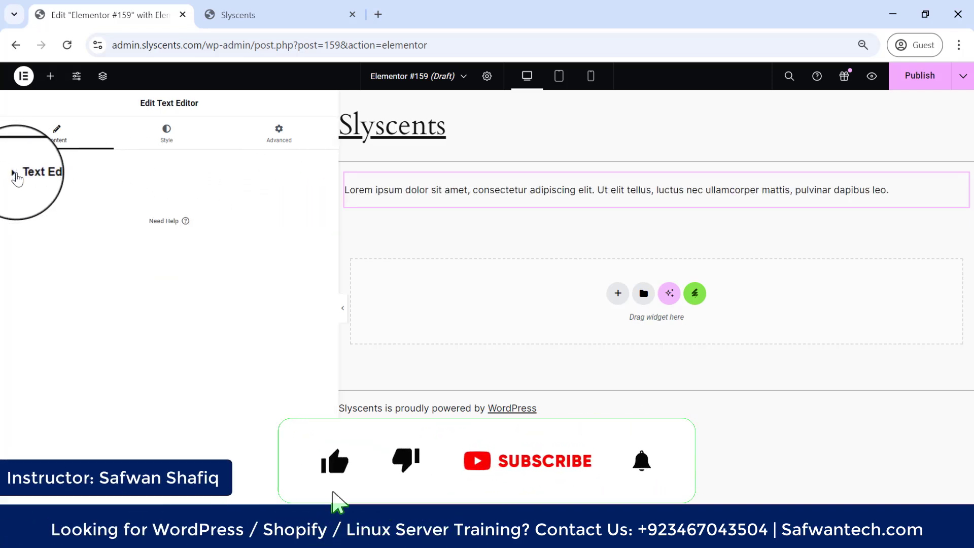
left_click(15, 173)
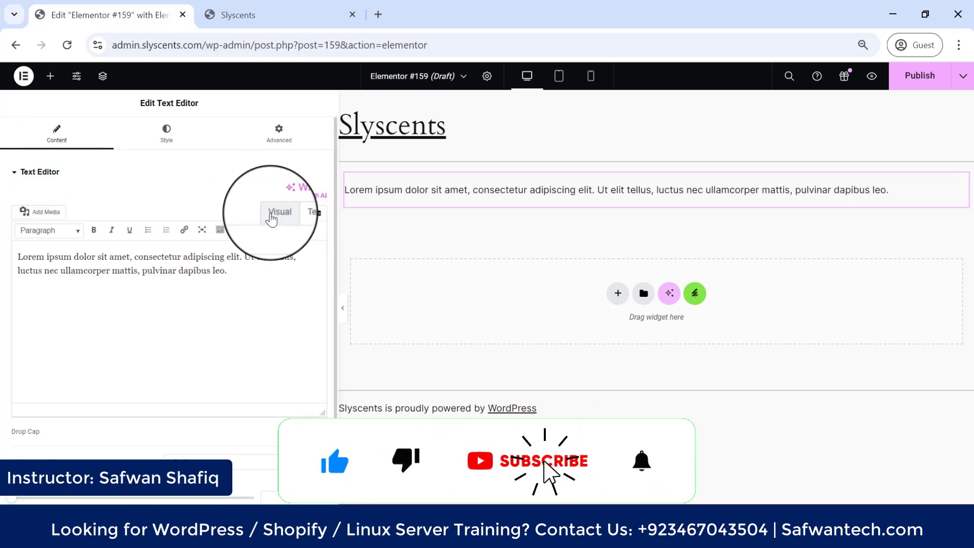
Examine the widget's content in the Text view and return to the Visual view.
left_click(300, 213)
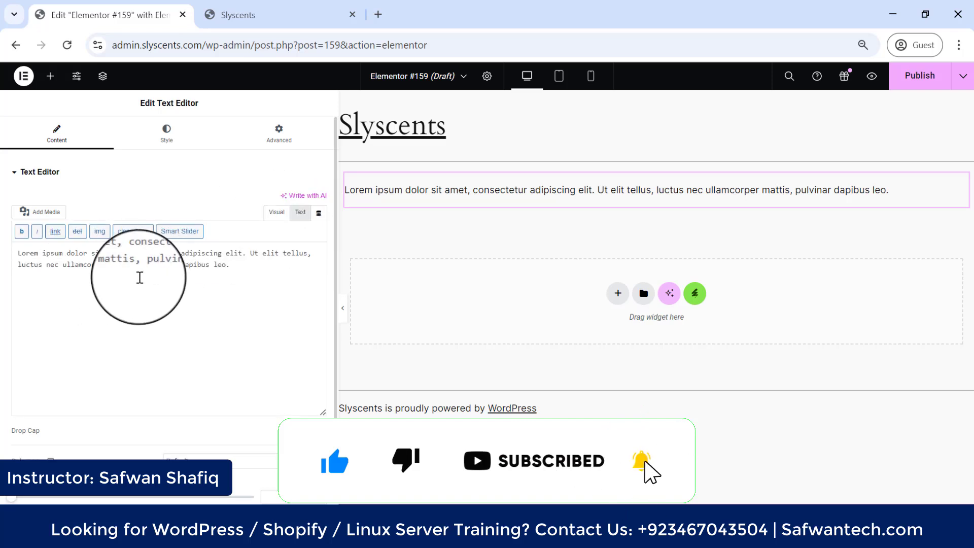
left_click_drag(234, 265, 20, 252)
key("ctrl+c")
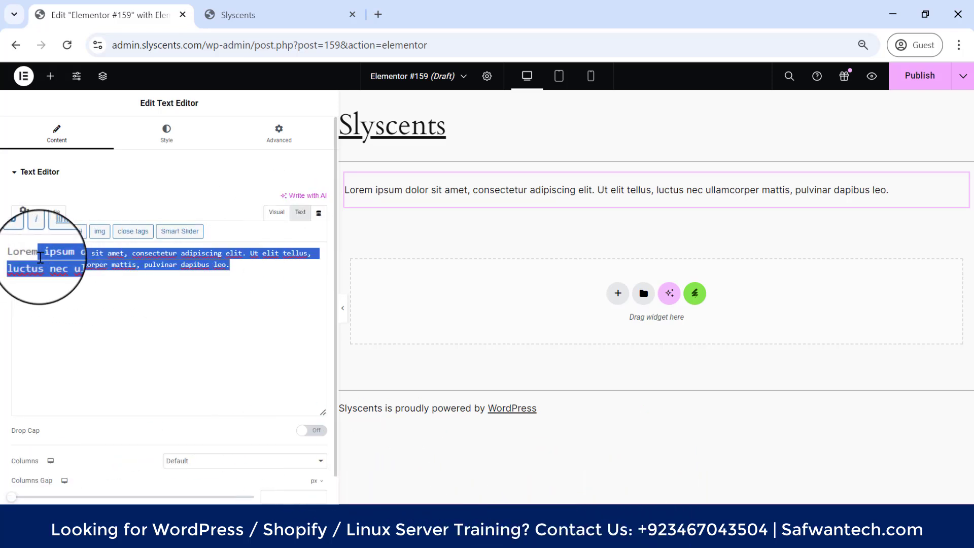
left_click(169, 264)
left_click(268, 219)
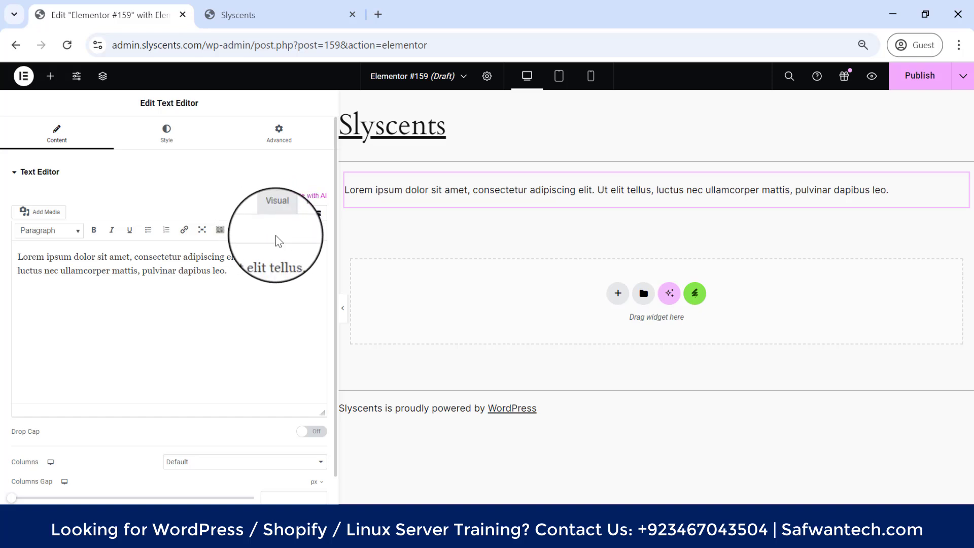
left_click(95, 277)
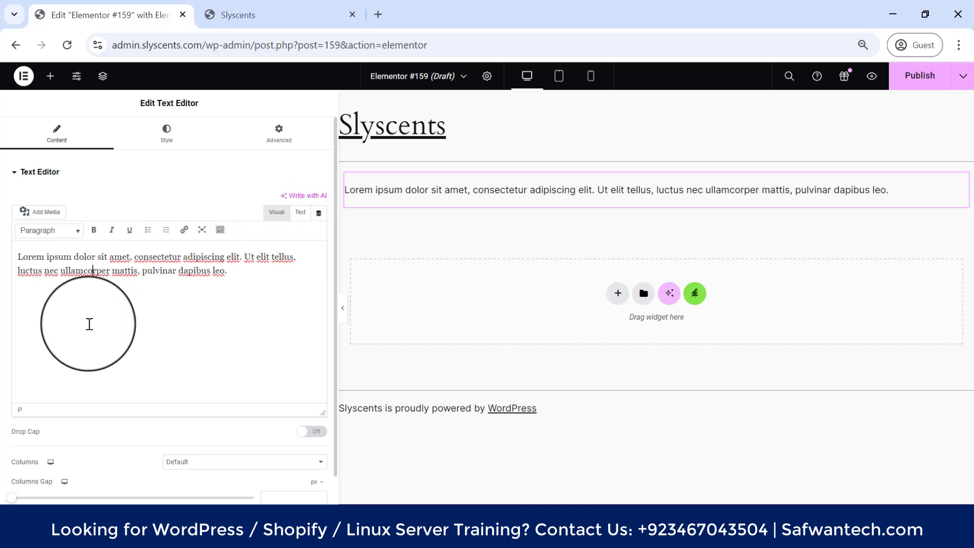
Try laying out the widget's text in 2 and 3 columns.
left_click(192, 461)
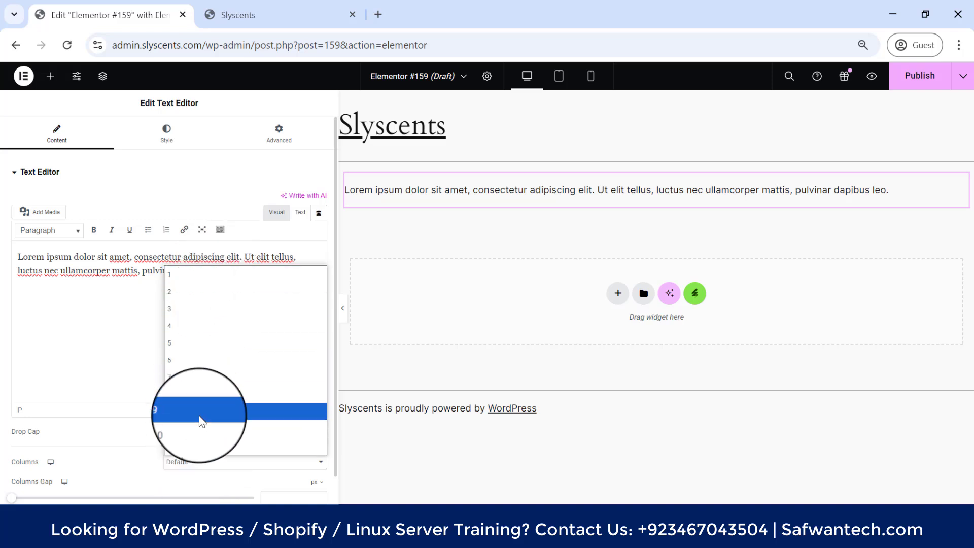
left_click(195, 296)
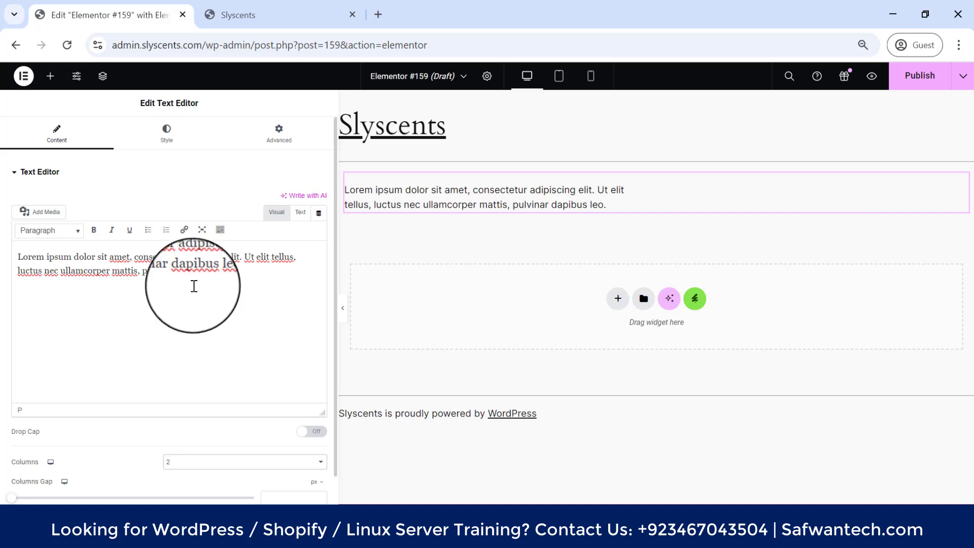
left_click(239, 470)
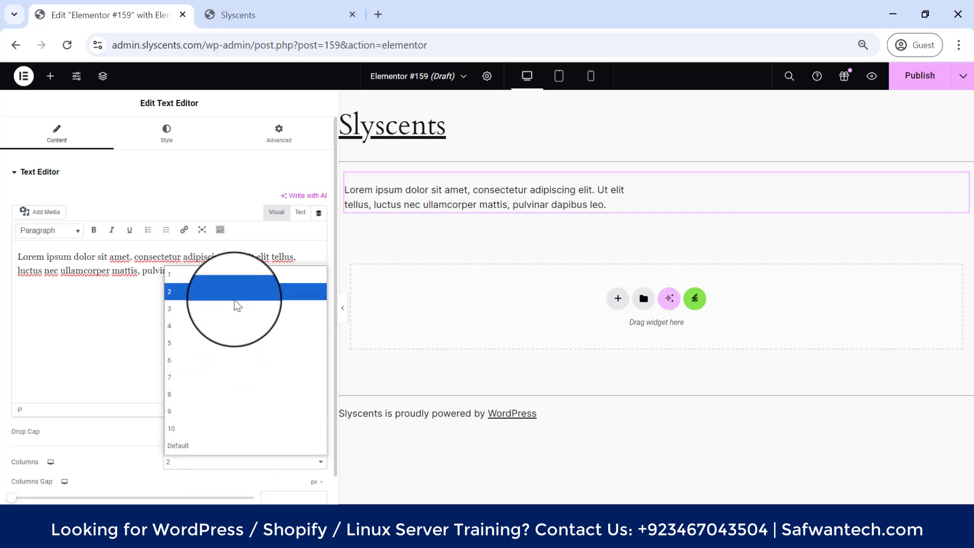
left_click(238, 311)
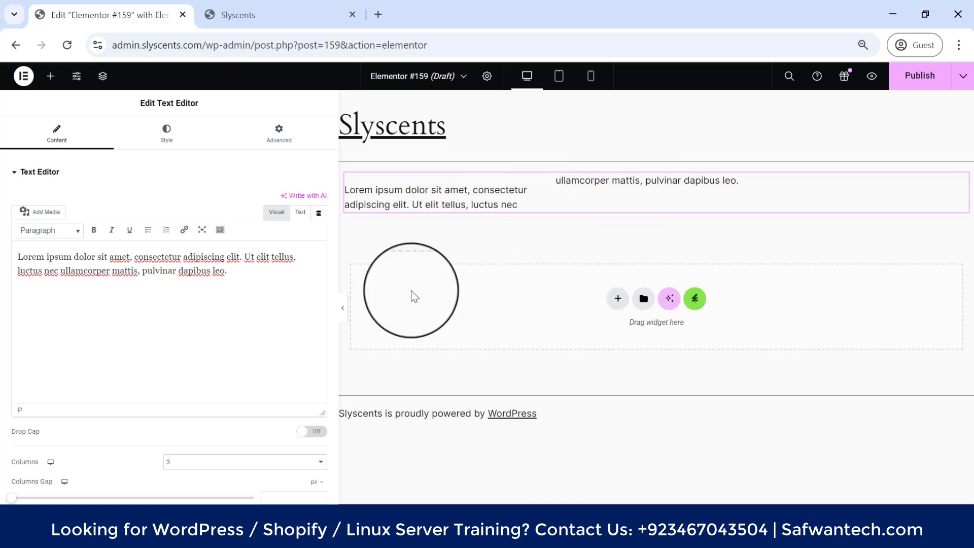
Lay out the widget's text in 4 columns with a columns gap of 0 px.
left_click(217, 462)
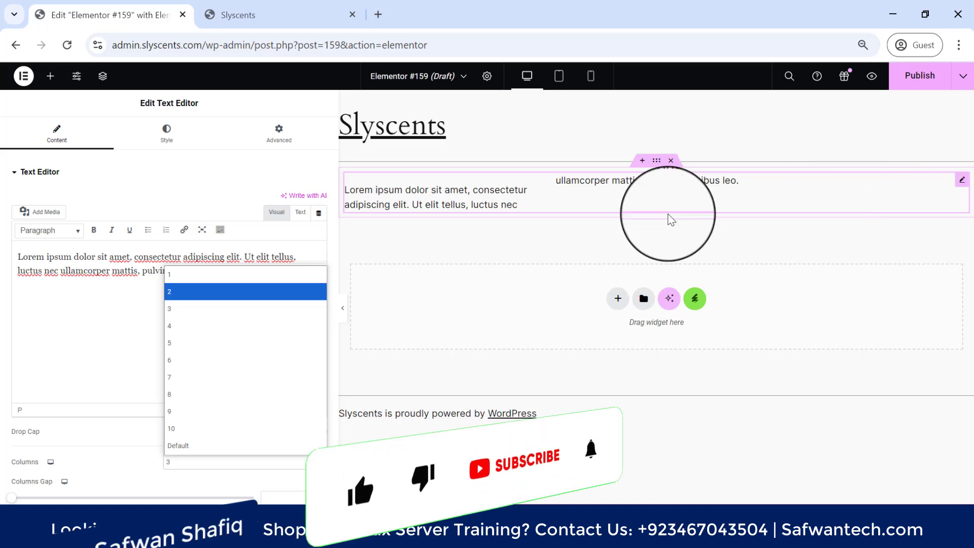
left_click(177, 325)
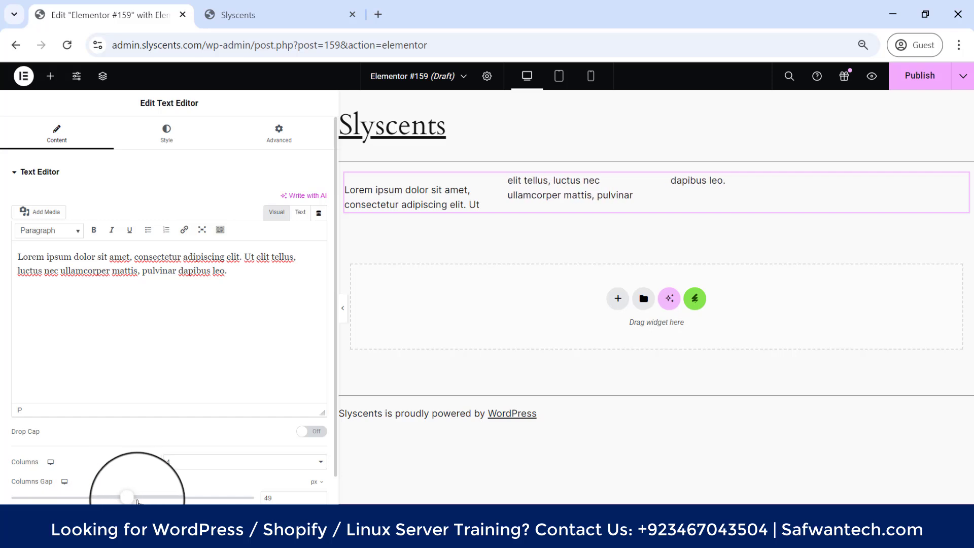
left_click_drag(181, 502, 55, 502)
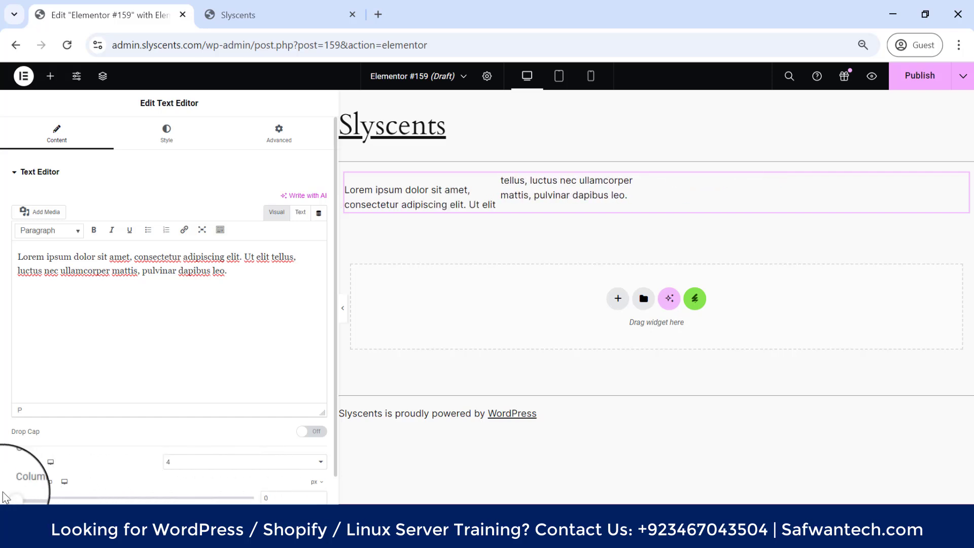
View the media library for the text widget, close it, and set the text layout to 1 column.
left_click(45, 212)
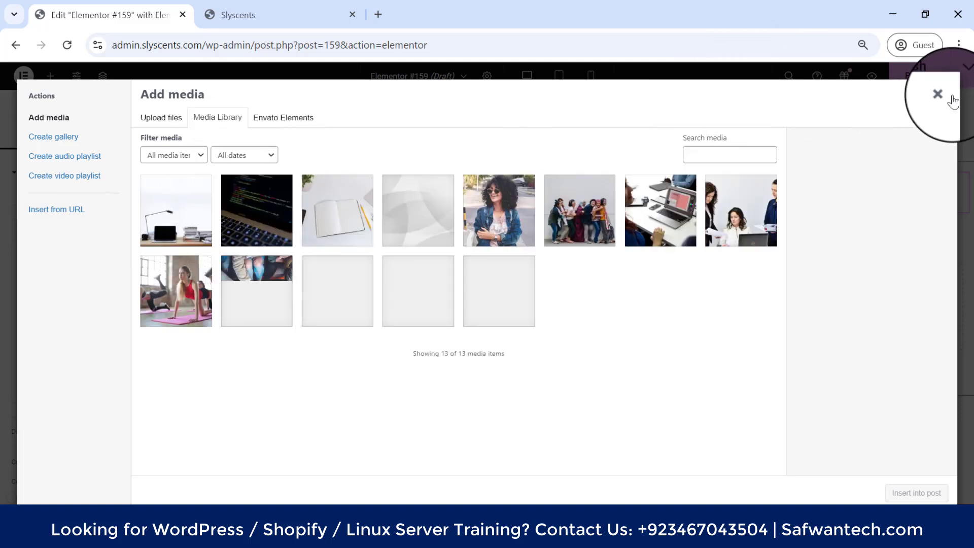
left_click(937, 94)
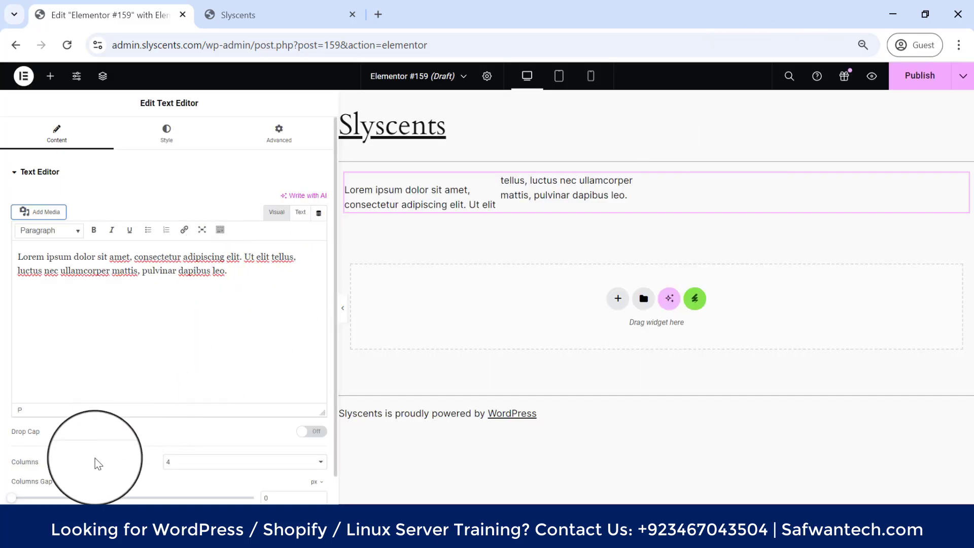
left_click(220, 462)
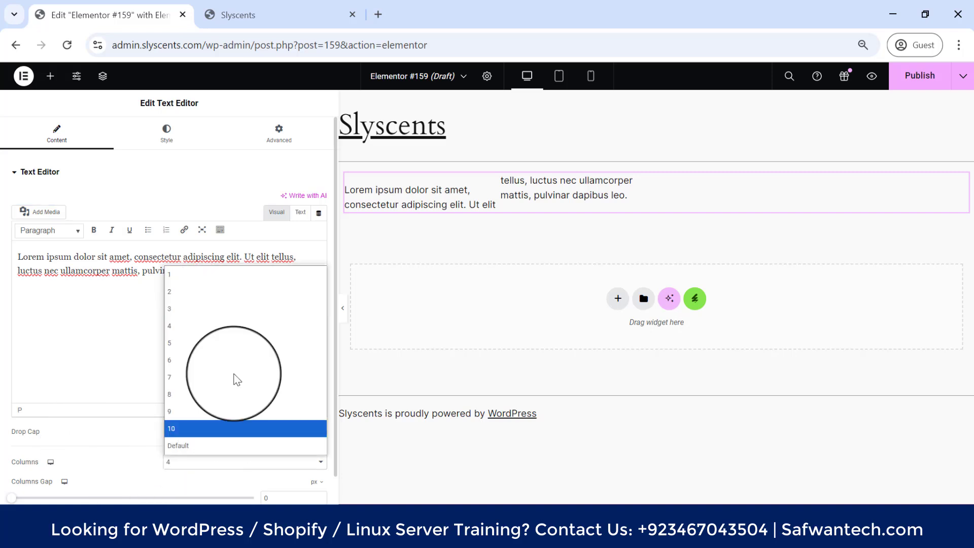
left_click(235, 274)
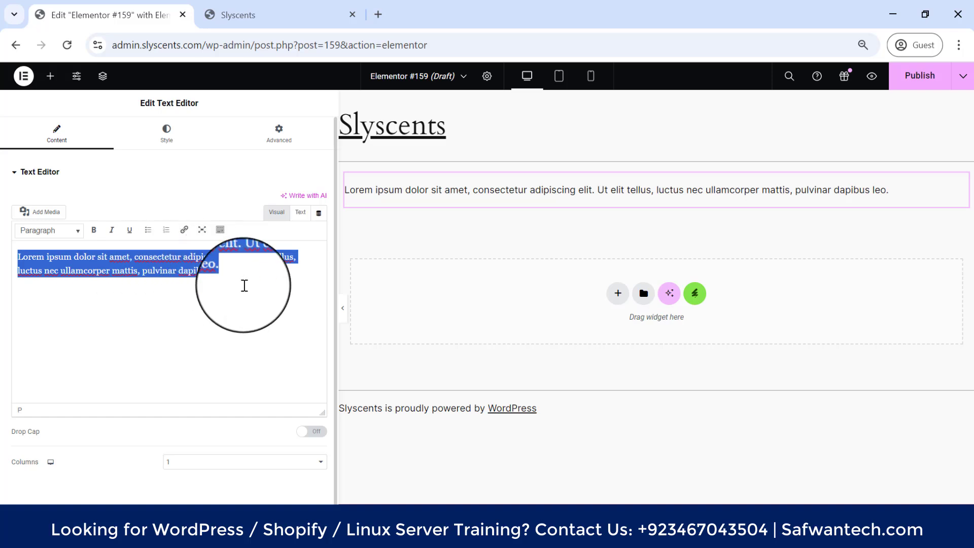
Duplicate the Lorem ipsum text inside the widget and split the copy off as a second paragraph.
left_click(245, 279)
key("ctrl+v")
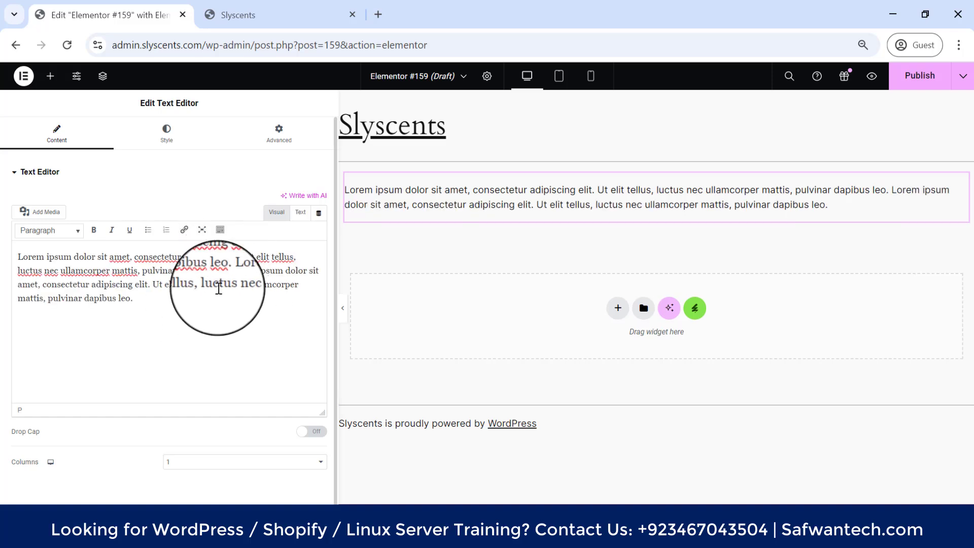
left_click(231, 270)
key("Return")
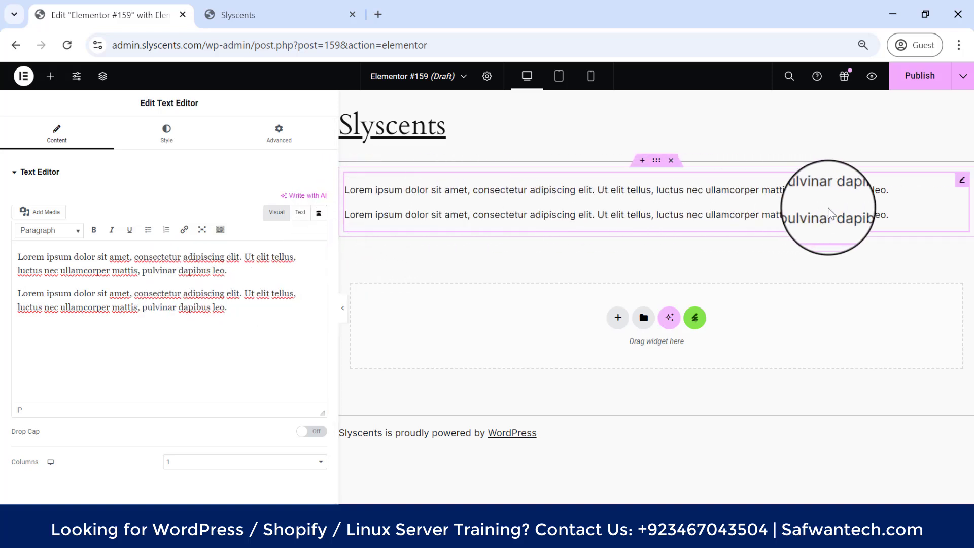
Try a single line break between the two Lorem ipsum passages in place of the paragraph break.
left_click(15, 296)
key("BackSpace")
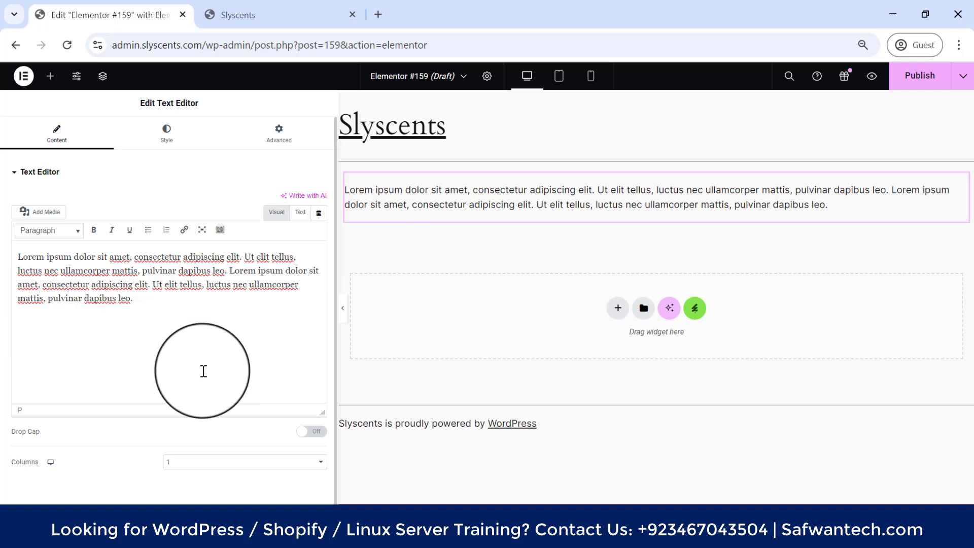
key("Return")
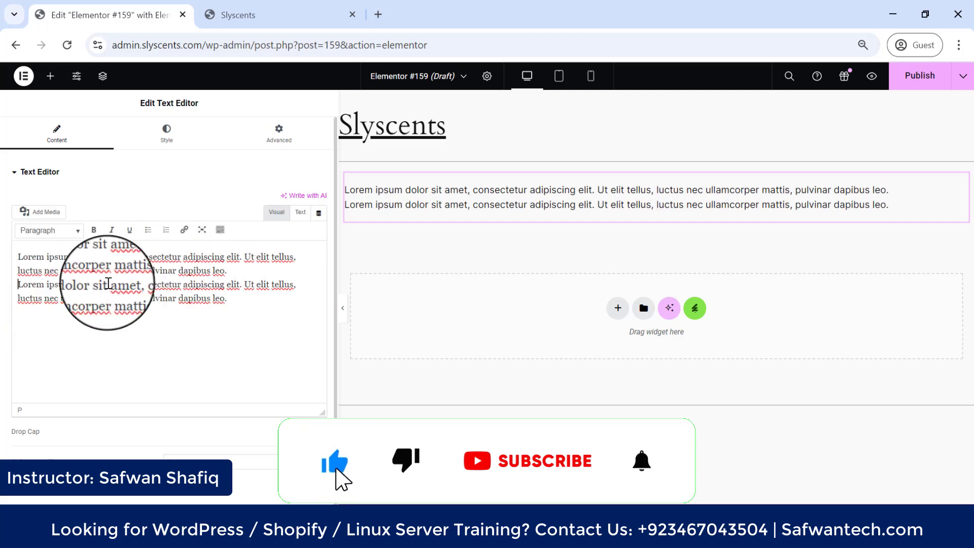
key("BackSpace")
key("Return")
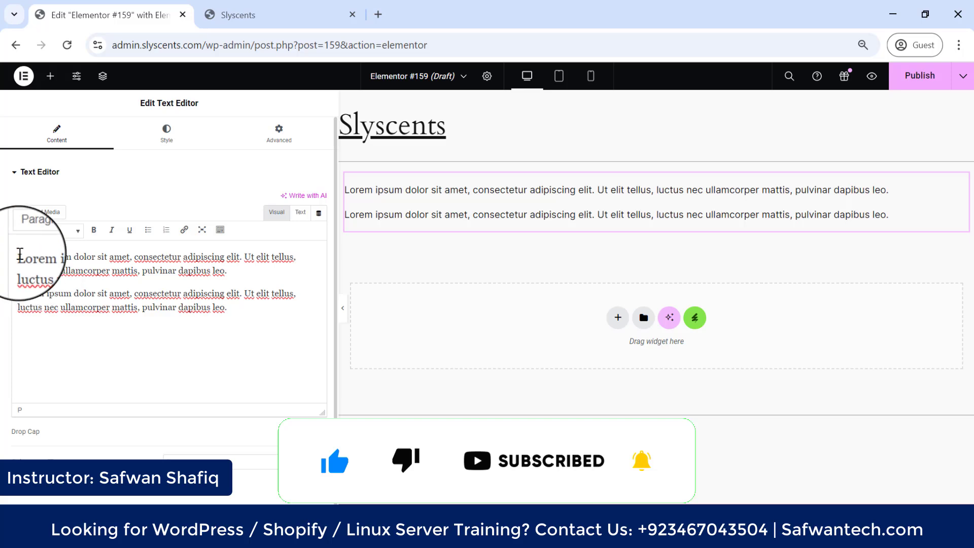
Highlight each paragraph in turn and compare a paragraph break with a single line break between them.
left_click_drag(17, 256, 256, 271)
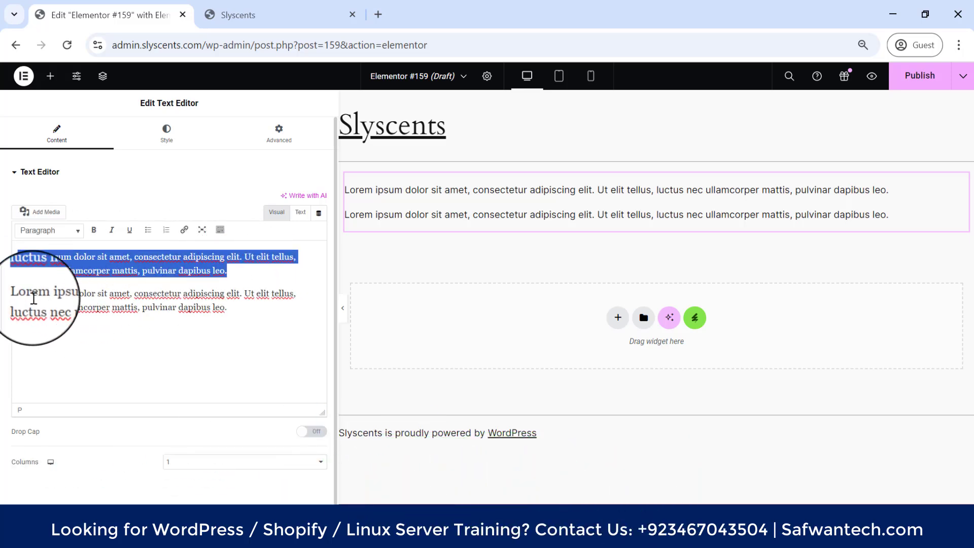
left_click_drag(35, 297, 252, 313)
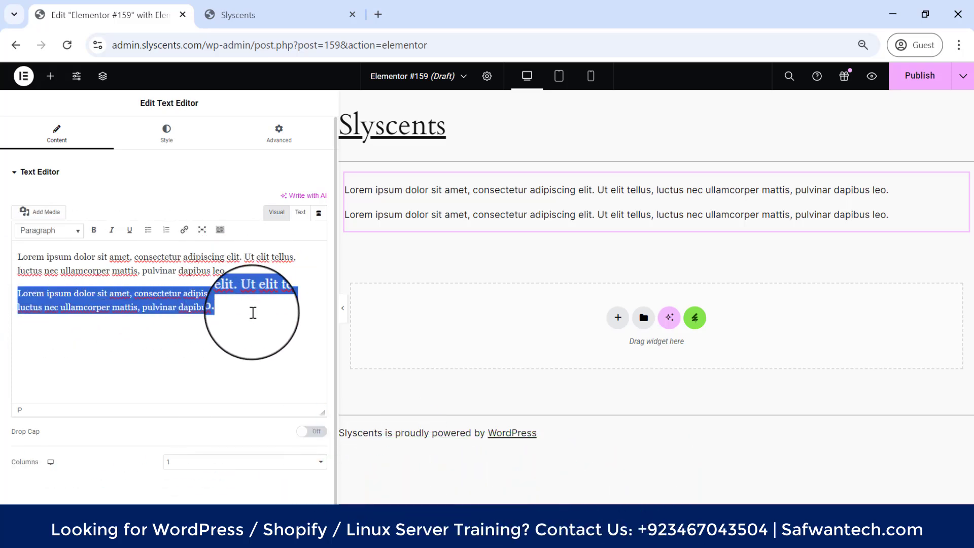
left_click(193, 313)
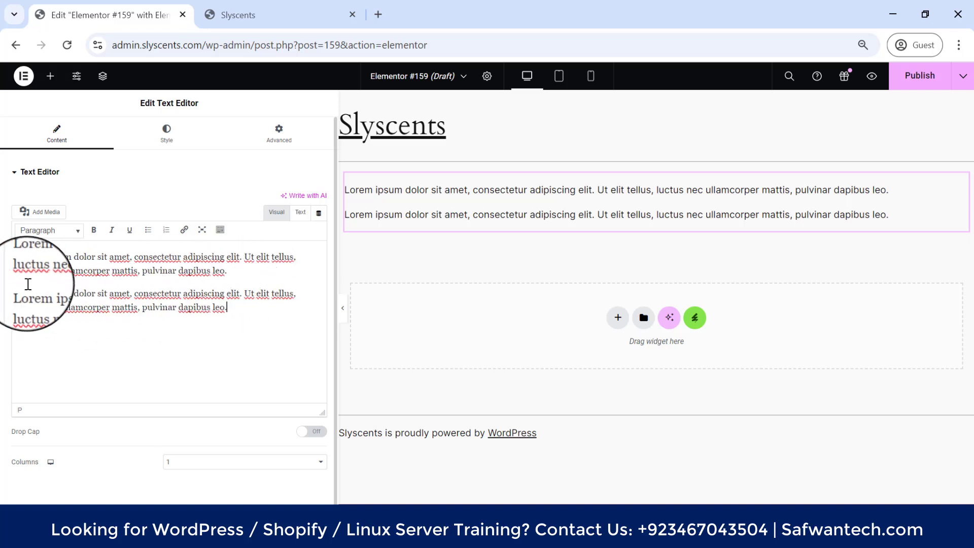
key("BackSpace")
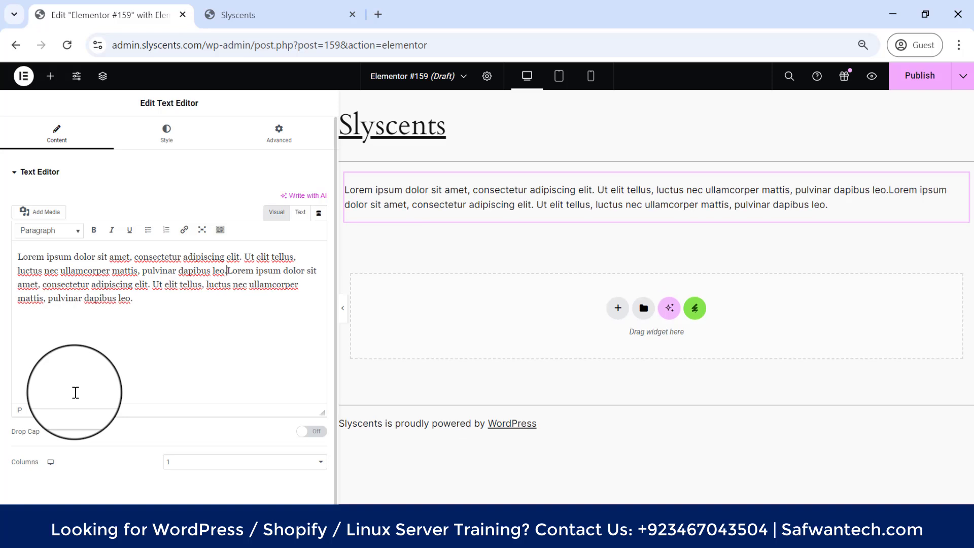
key("Return")
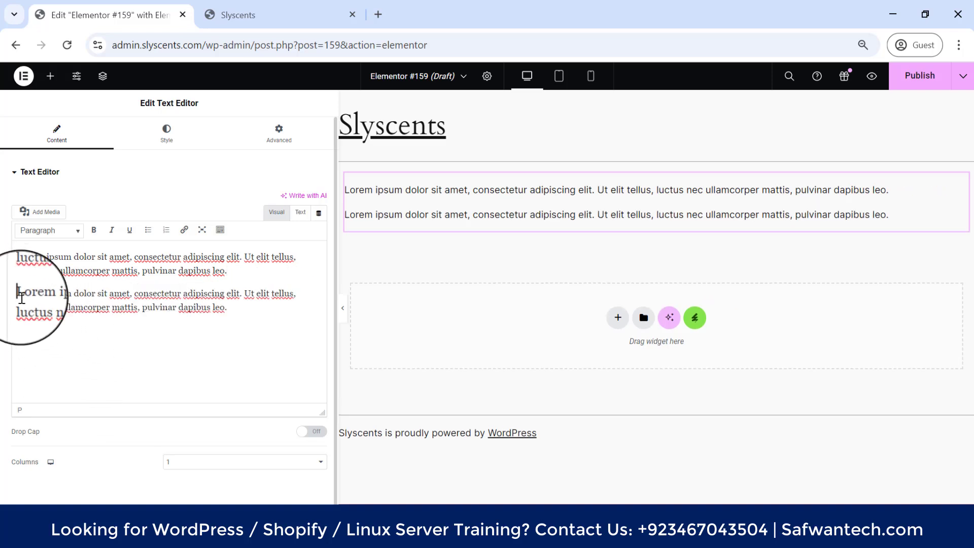
key("BackSpace")
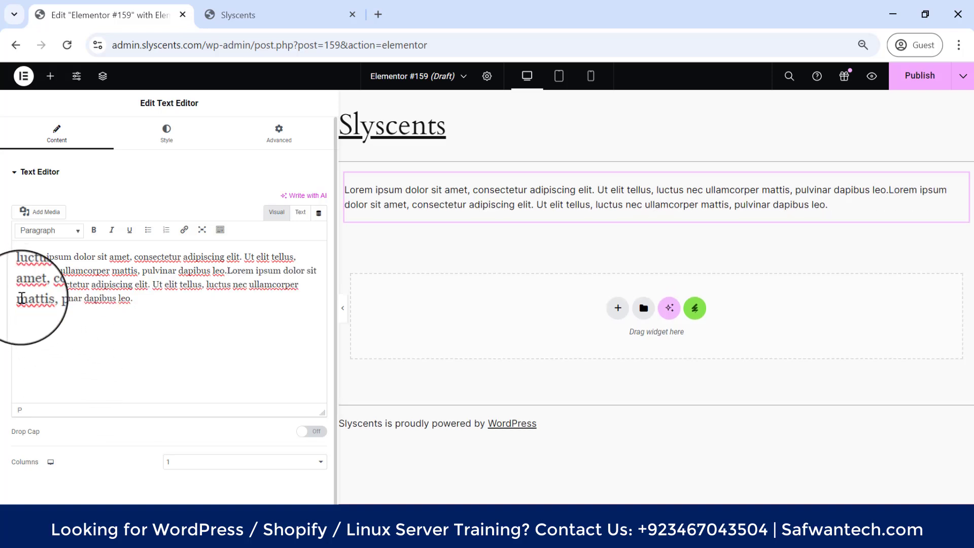
key("Return")
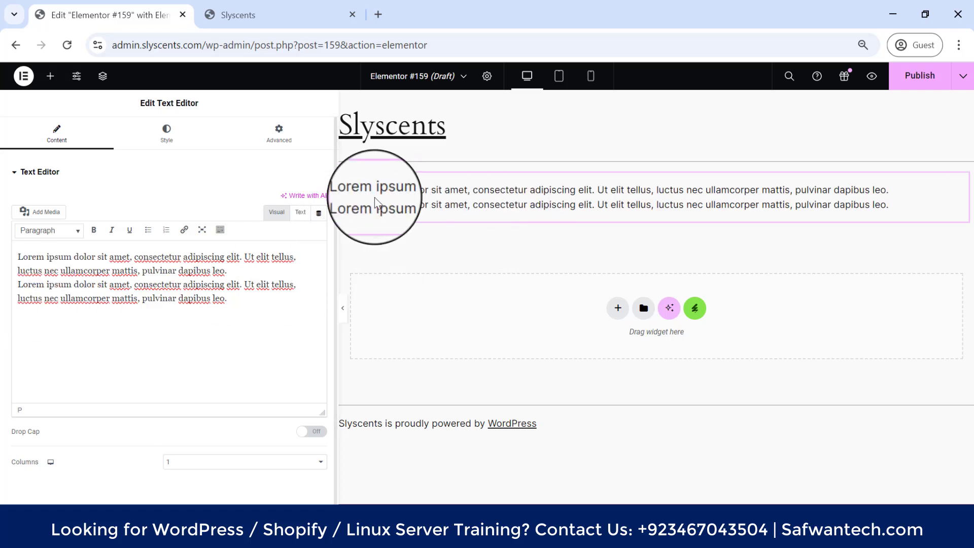
key("BackSpace")
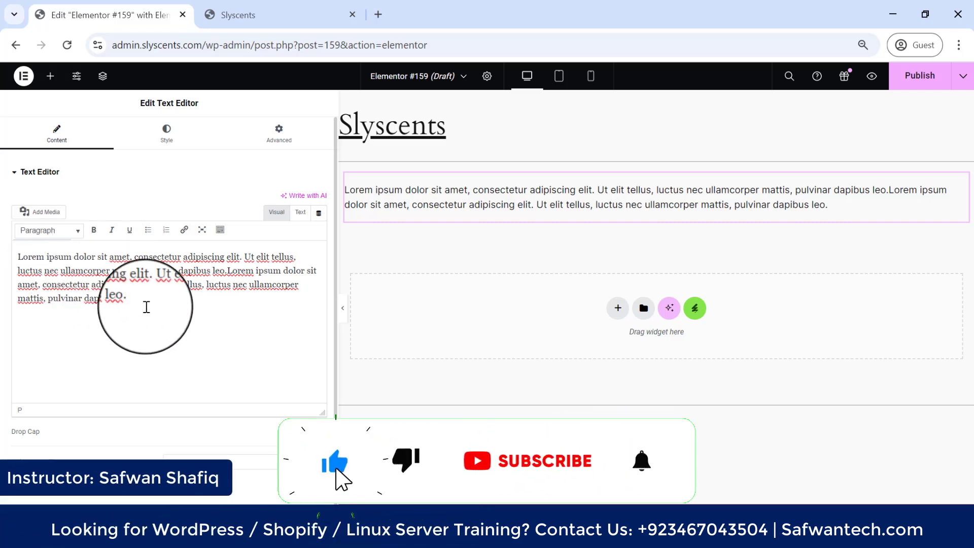
Try a new paragraph starting with the letter "L" below the text and clear the typed letters.
key("Return")
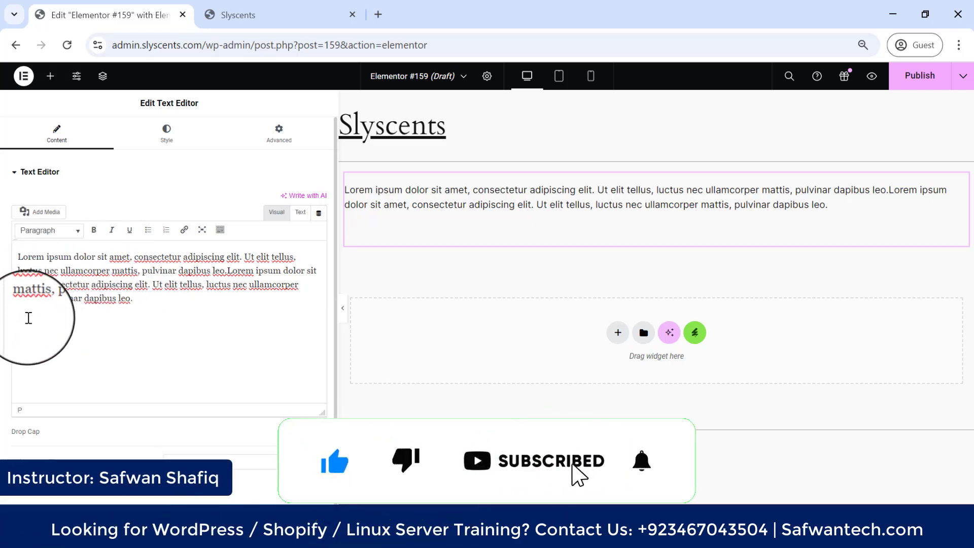
type("L")
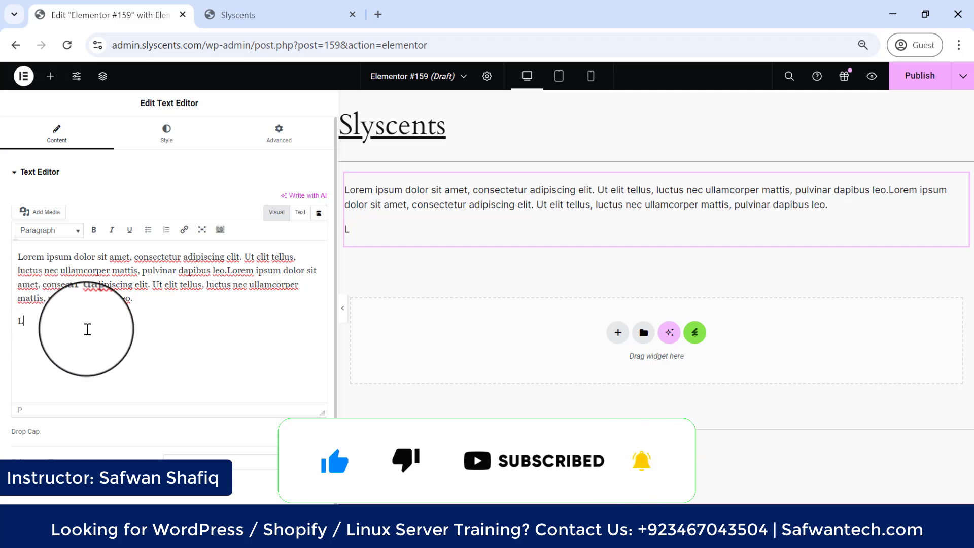
type("LL")
key("BackSpace")
key("BackSpace")
key("BackSpace")
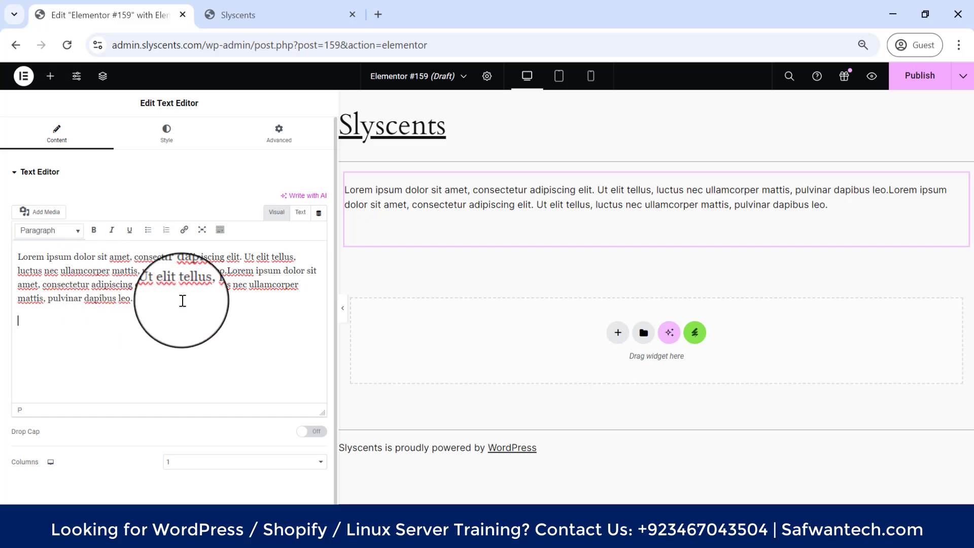
Insert the media library photo of a woman beside a laptop on a new line below the text.
key("BackSpace")
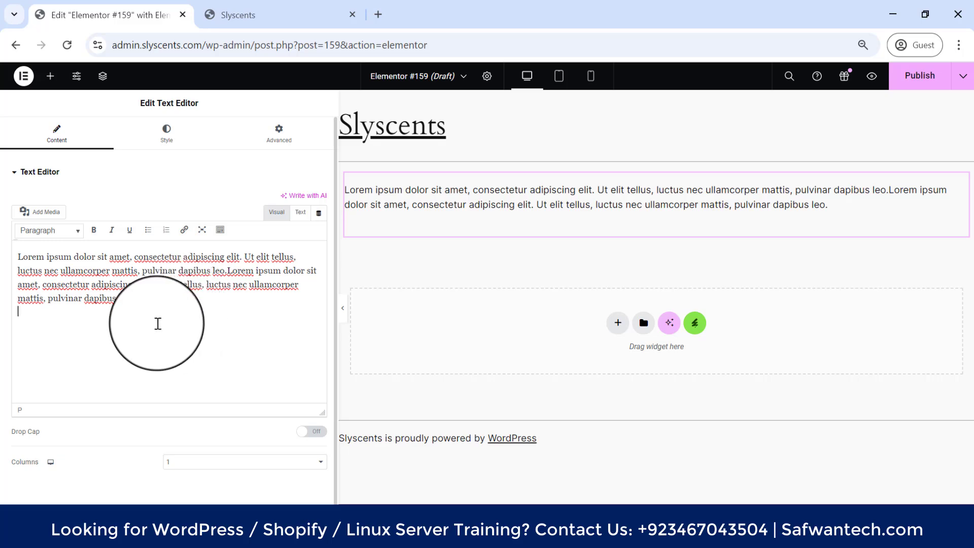
key("Return")
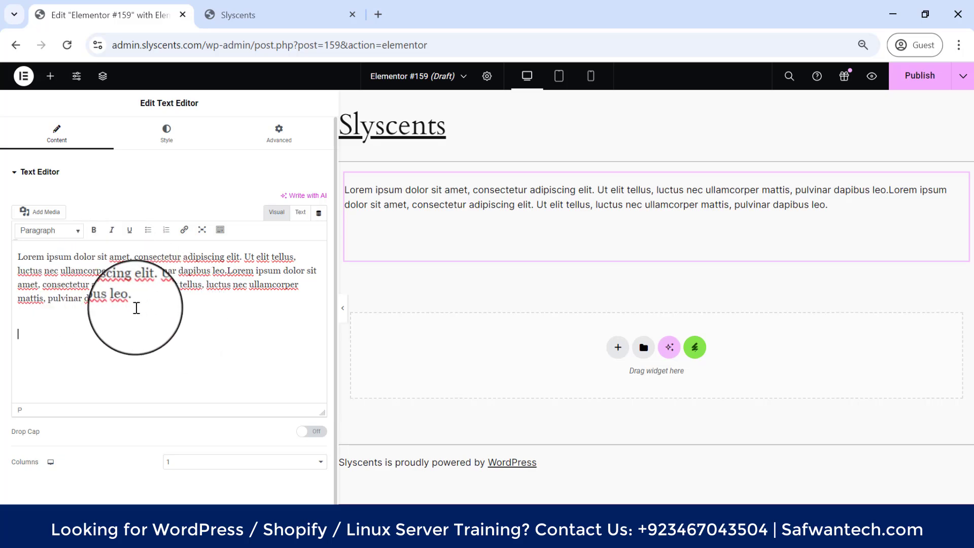
left_click(41, 212)
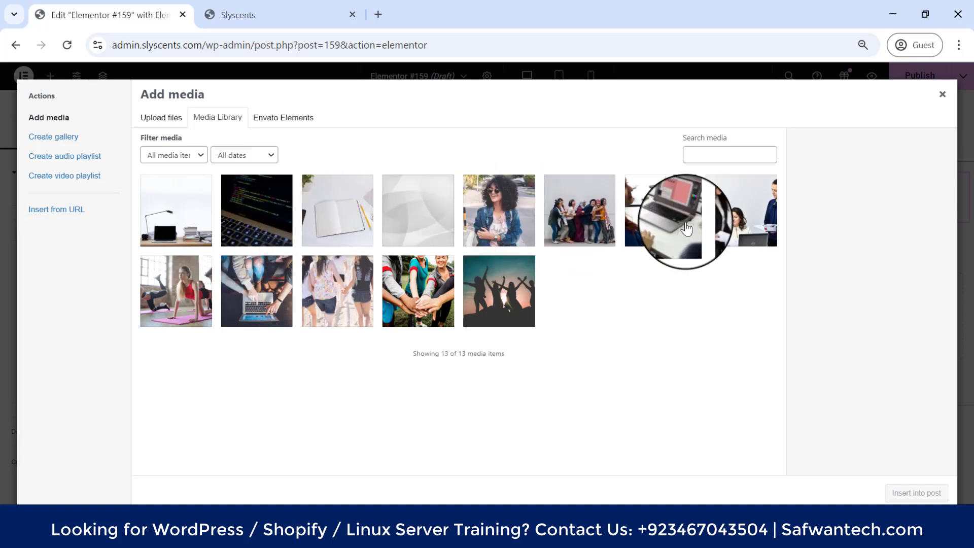
left_click(686, 229)
left_click(916, 492)
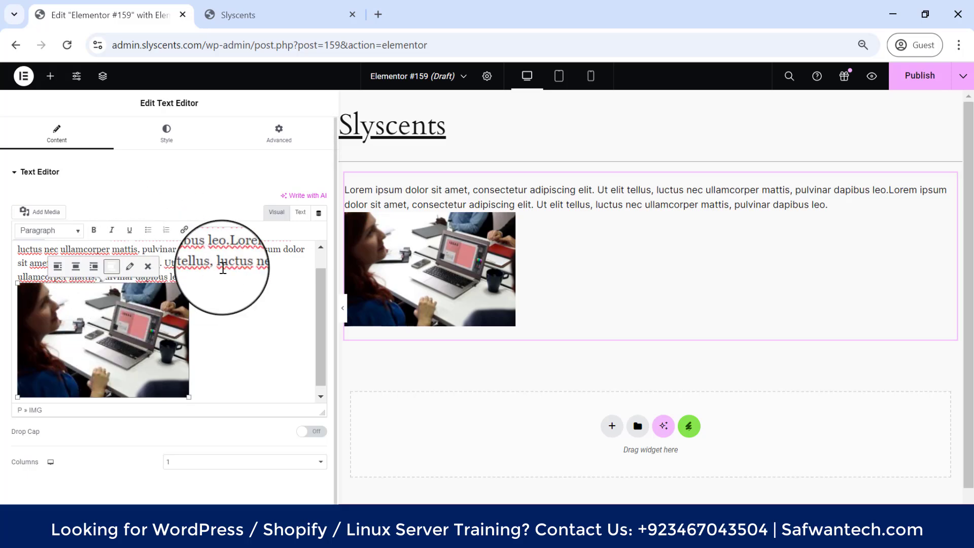
scroll(218, 261, "up", 1)
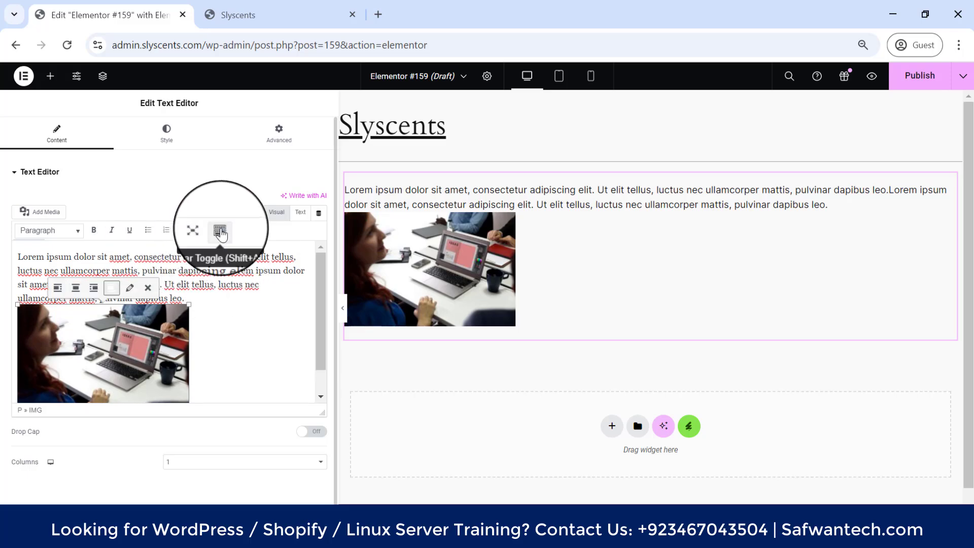
Show the editor's second row of formatting tools and try center, left and right alignment on the inserted photo.
left_click(221, 232)
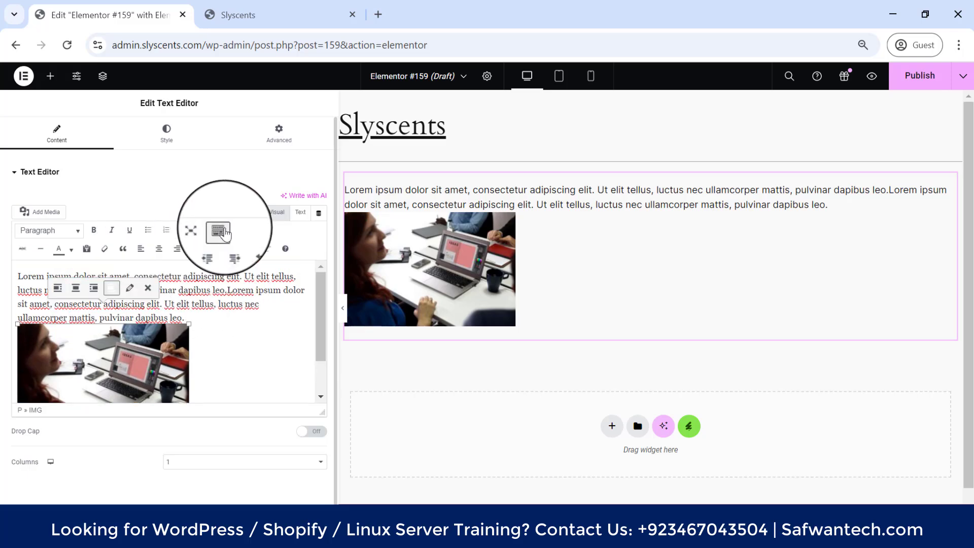
left_click(158, 250)
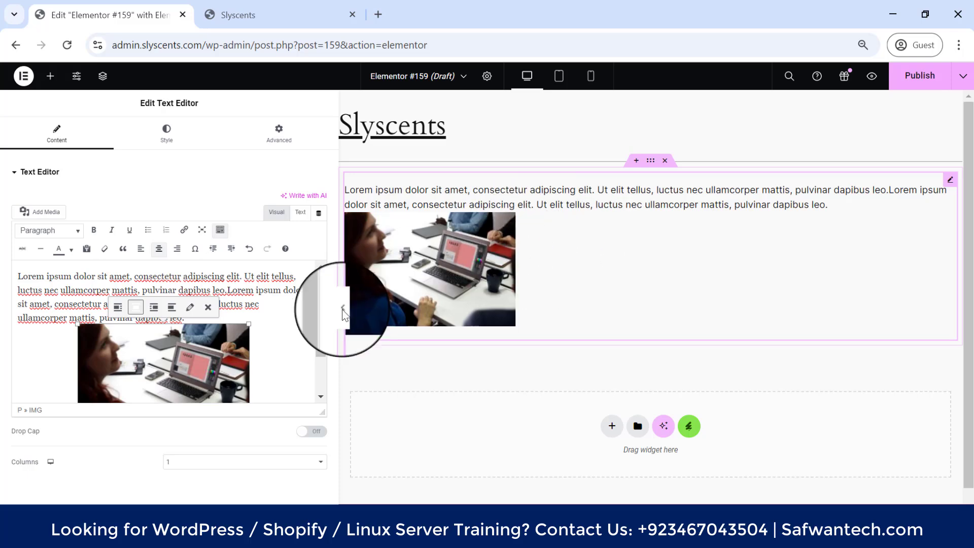
left_click(48, 386)
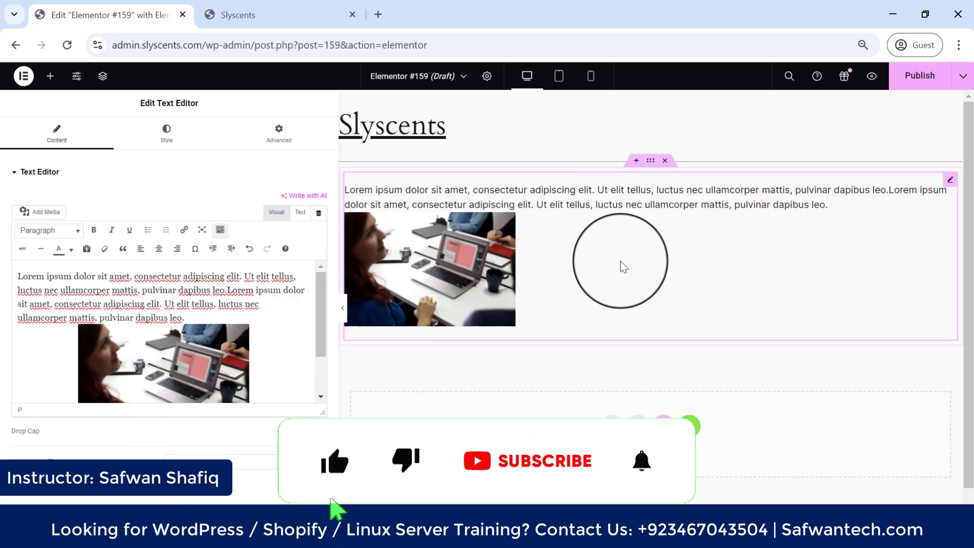
left_click(159, 352)
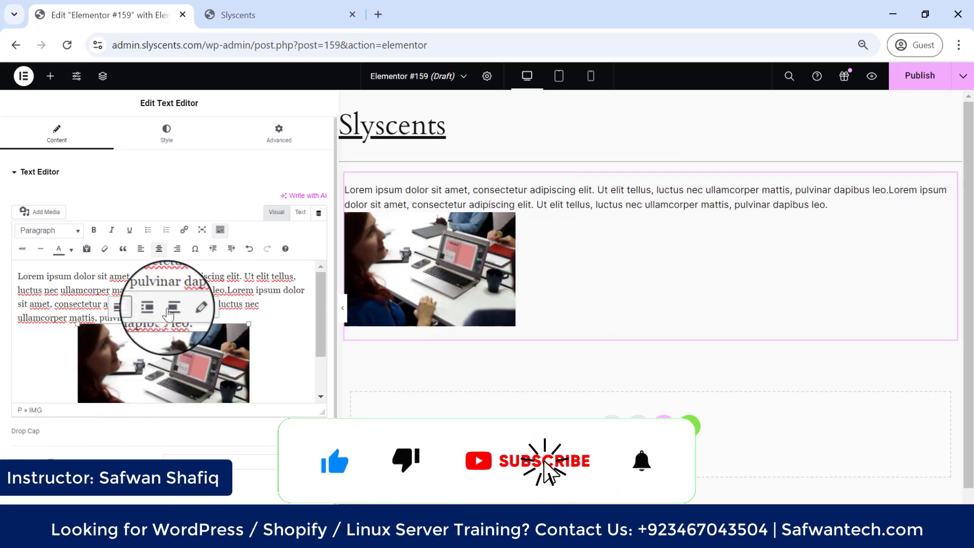
left_click(141, 248)
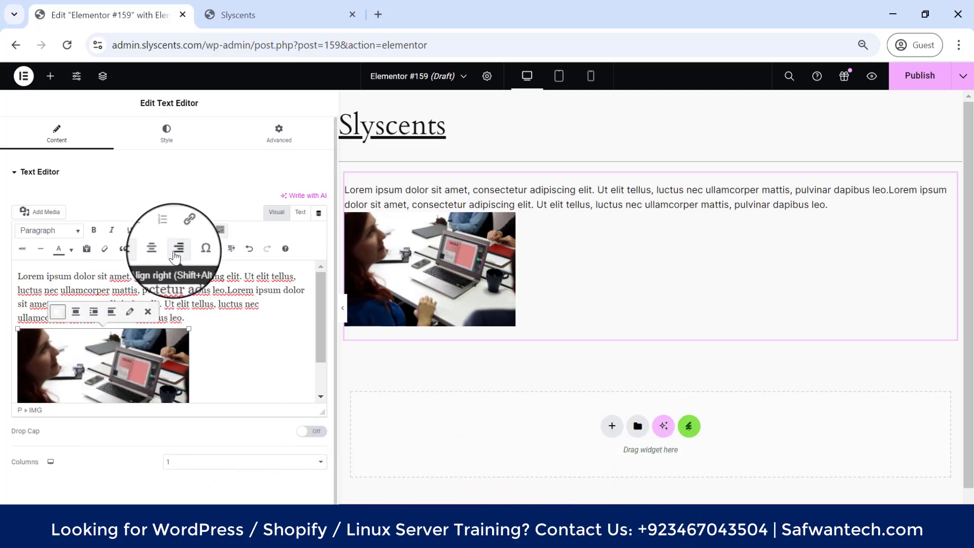
left_click(177, 248)
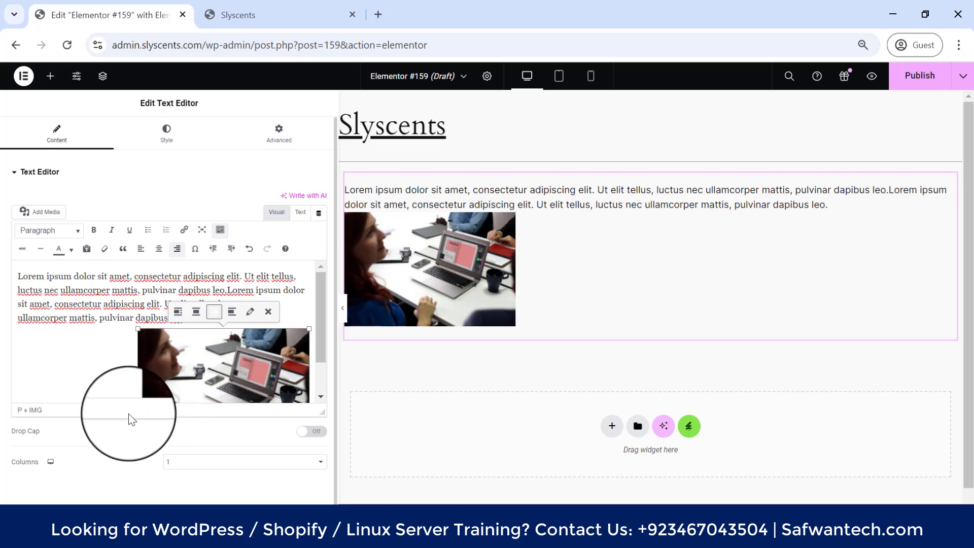
Make the text editing area taller to fit the whole photo, and align the photo left.
left_click_drag(325, 415, 316, 457)
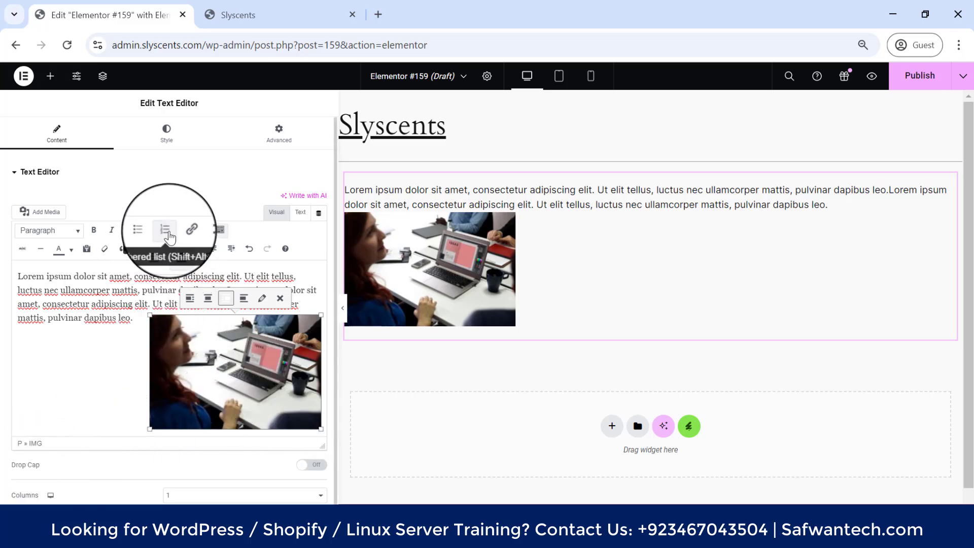
left_click(141, 257)
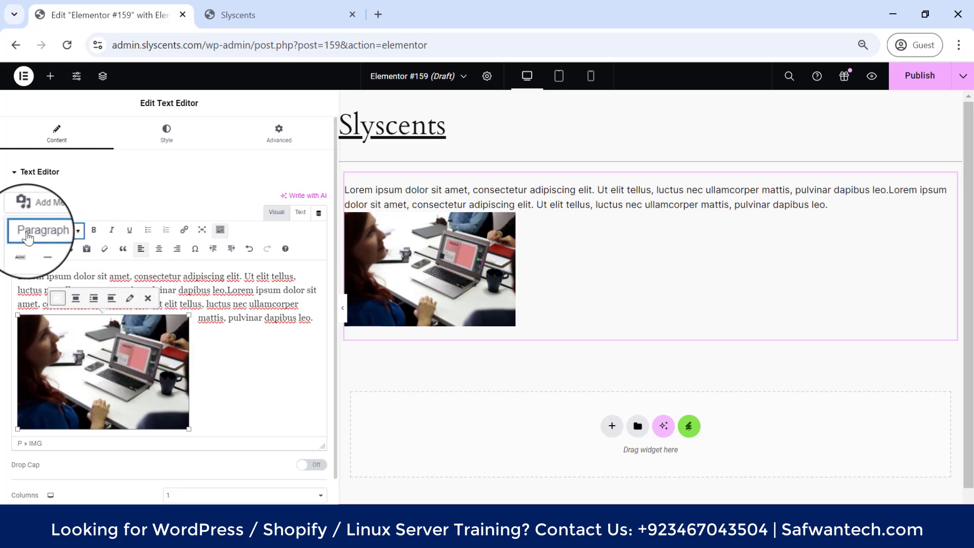
Delete the laptop photo from the widget's text.
left_click(34, 233)
left_click(193, 410)
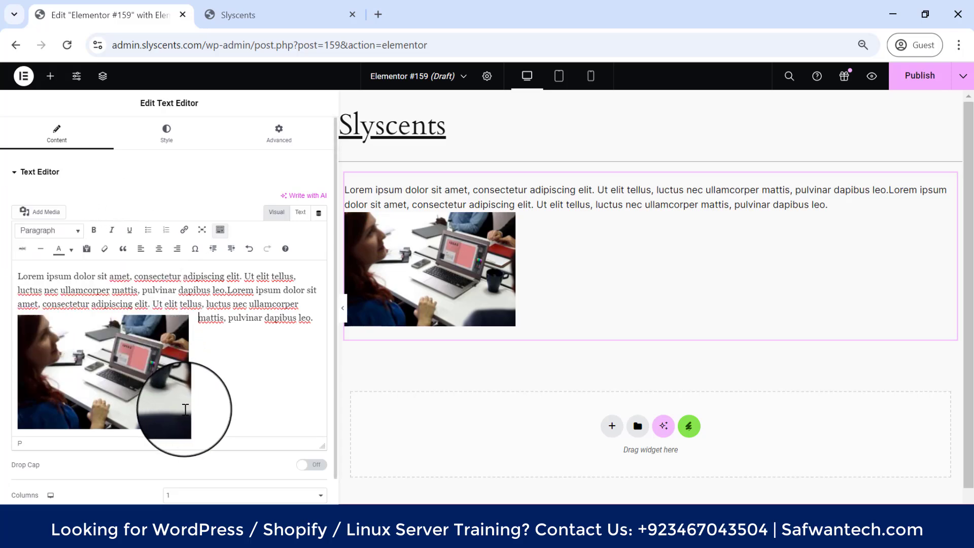
left_click(158, 405)
key("Delete")
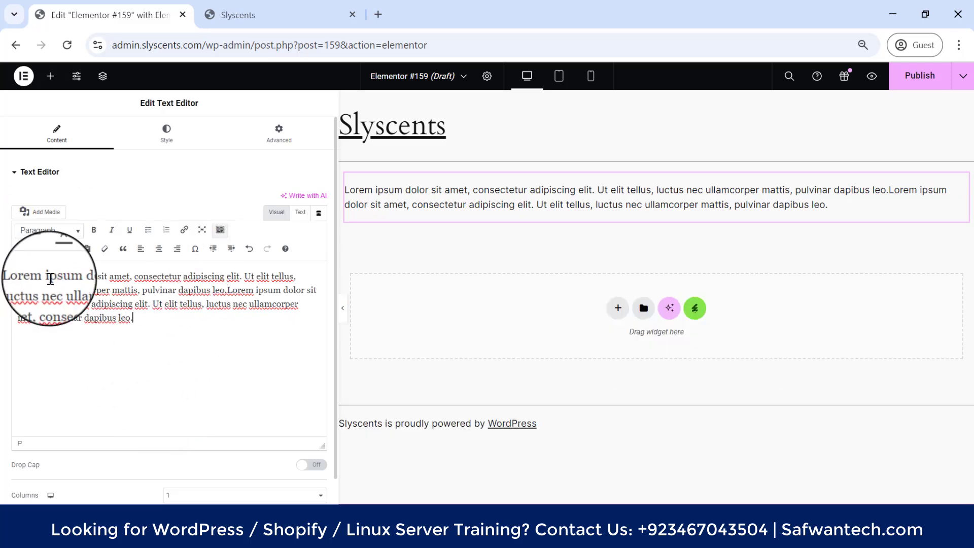
Try the Heading 1 format on the selected words "Lorem ipsum" within the paragraph, and undo it.
left_click(75, 233)
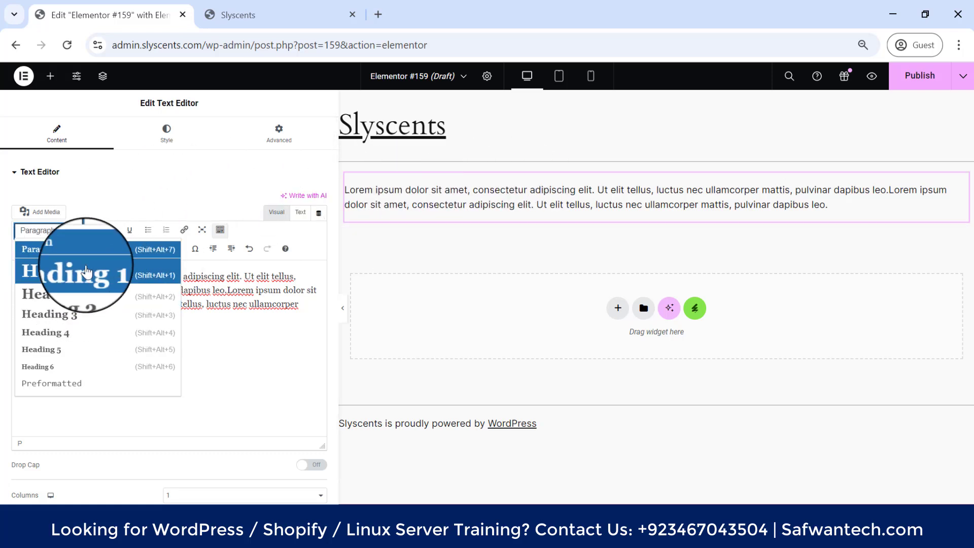
left_click(223, 342)
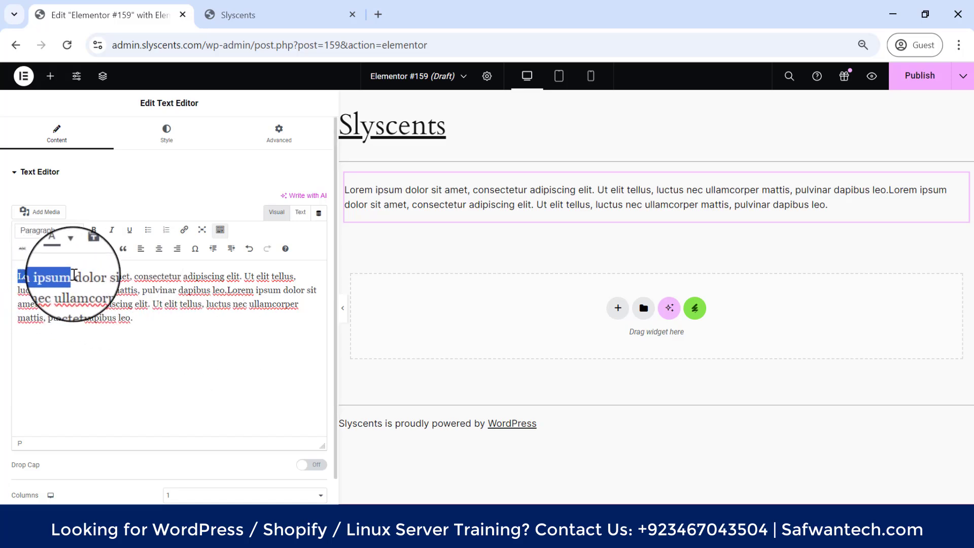
left_click(84, 231)
left_click(58, 266)
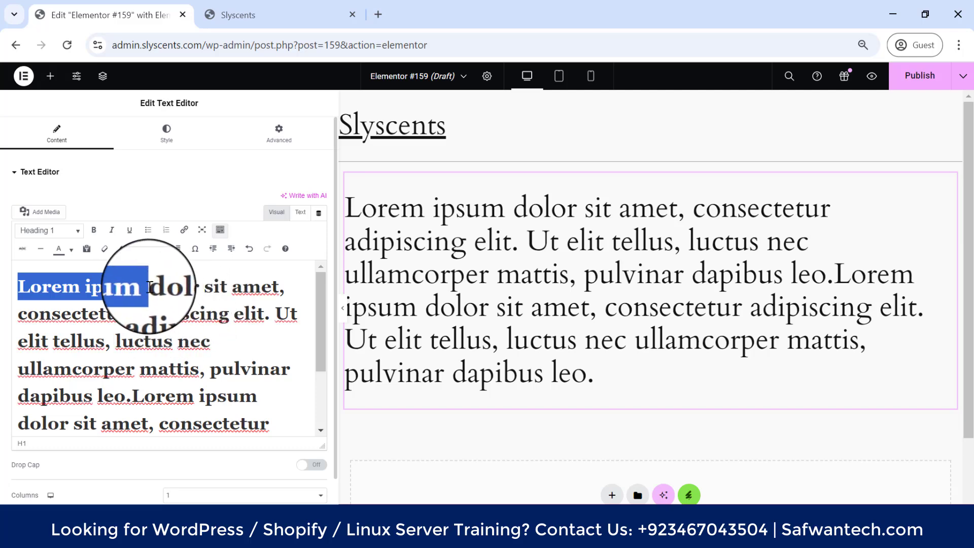
key("ctrl+z")
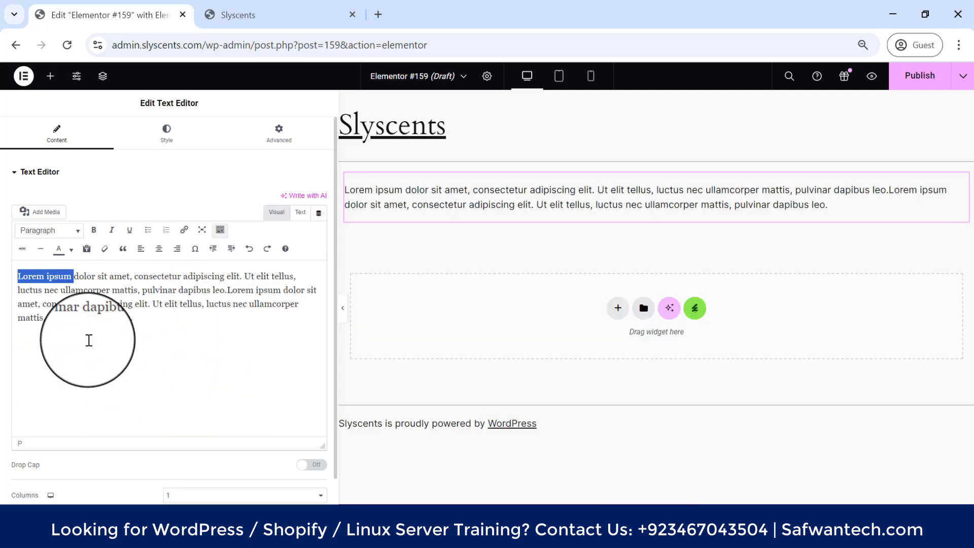
Split "Lorem ipsum" into its own paragraph above the remaining text and format it as Heading 1.
left_click(76, 280)
key("Return")
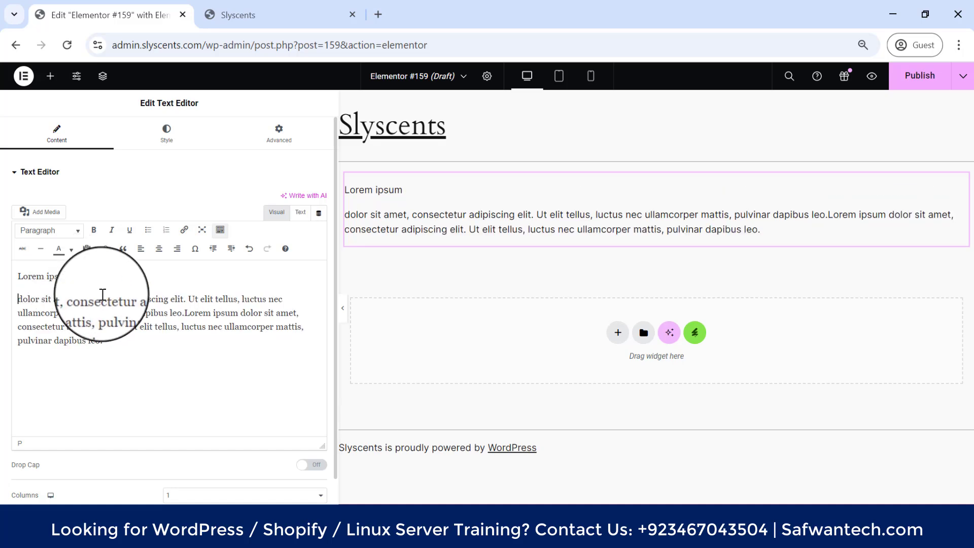
left_click(59, 232)
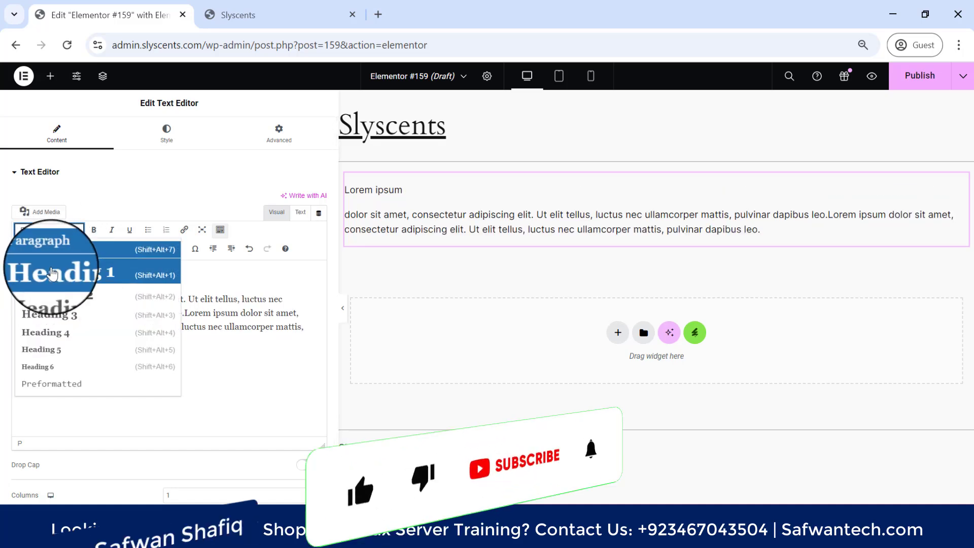
left_click(48, 270)
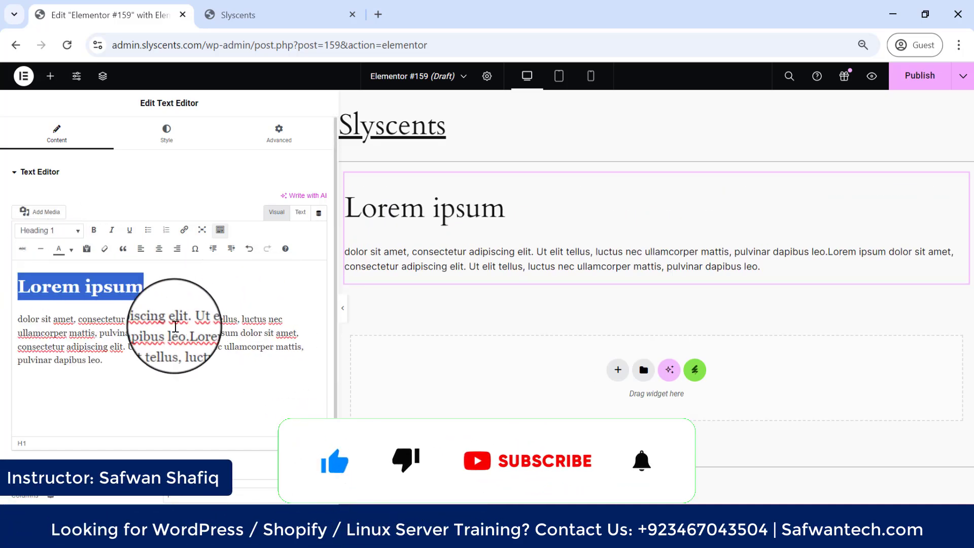
left_click(163, 293)
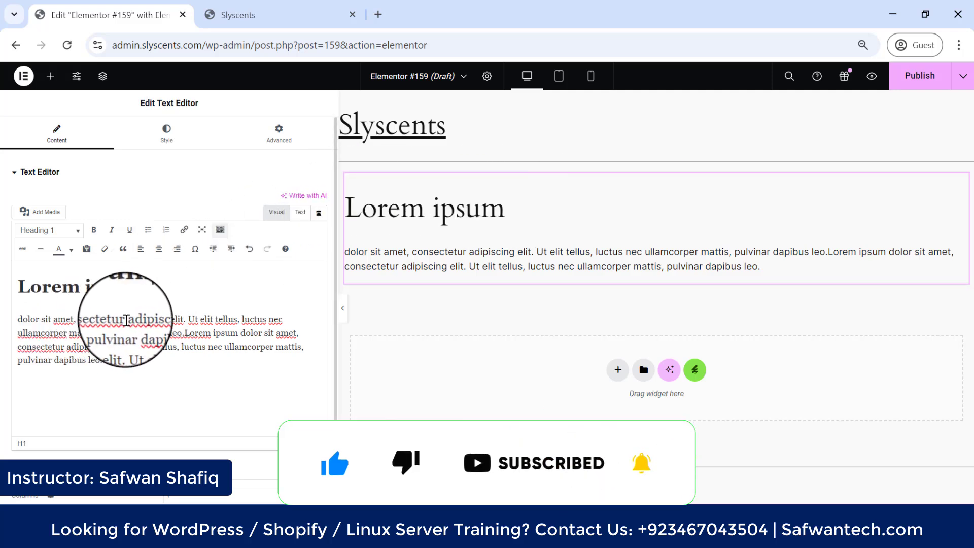
Copy the word "consectetur" from the body text onto a separate line below the Lorem ipsum heading.
left_click_drag(126, 320, 81, 320)
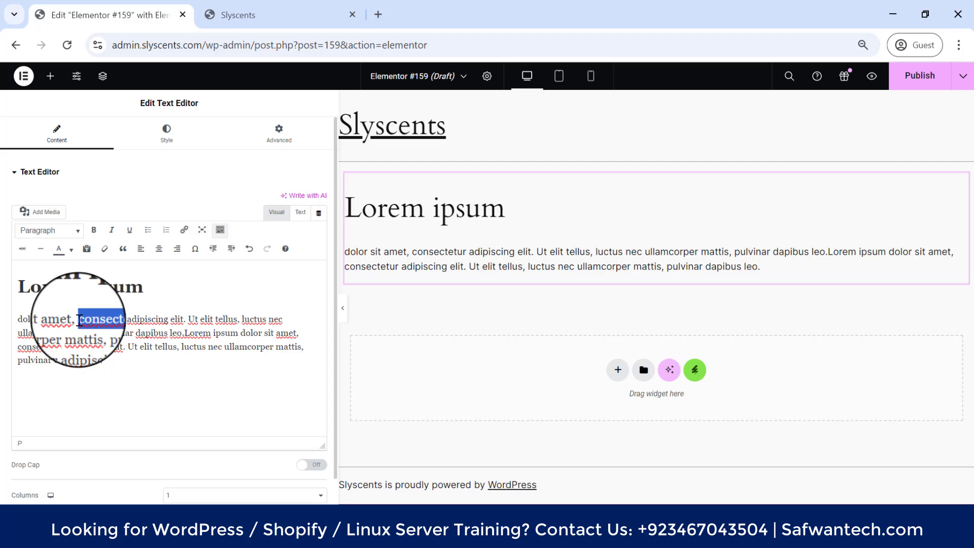
left_click(153, 292)
key("Return")
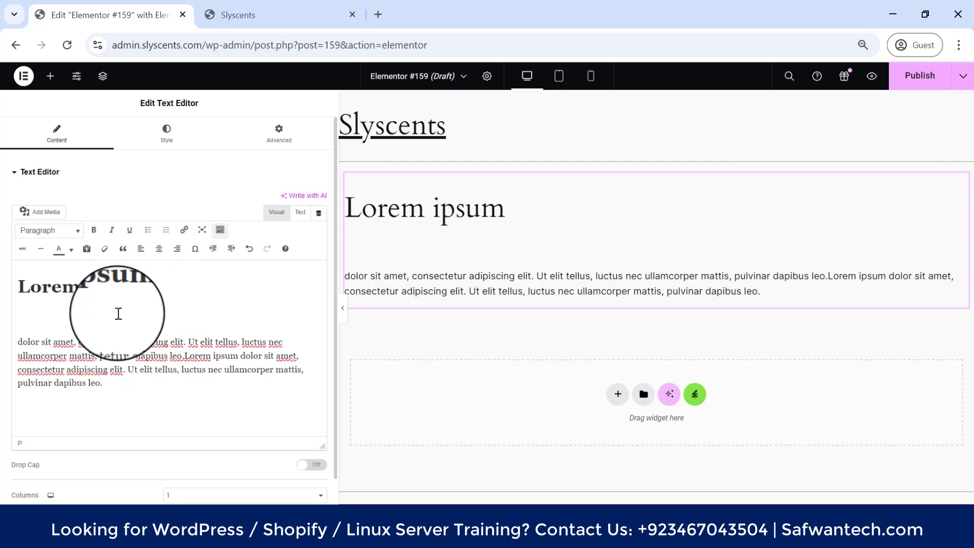
left_click_drag(76, 324, 16, 324)
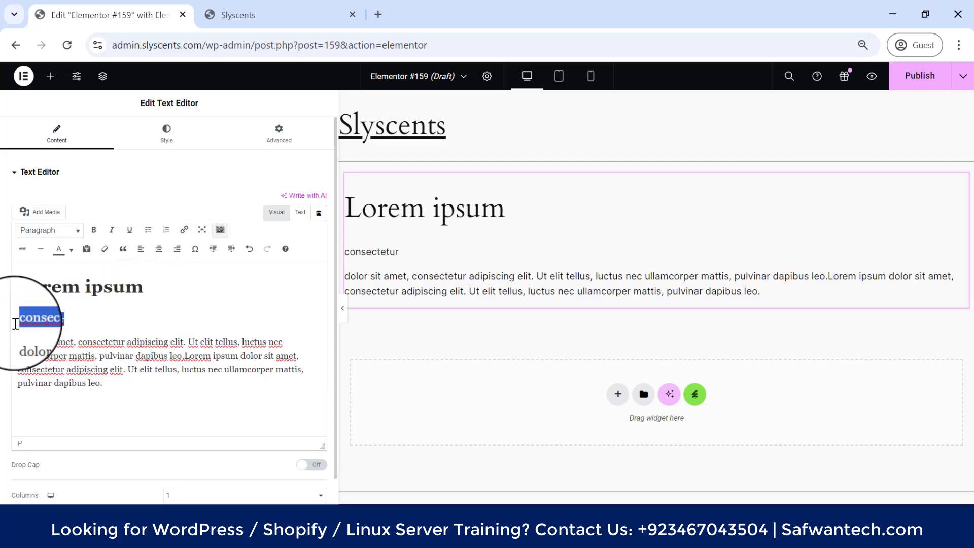
key("ctrl+z")
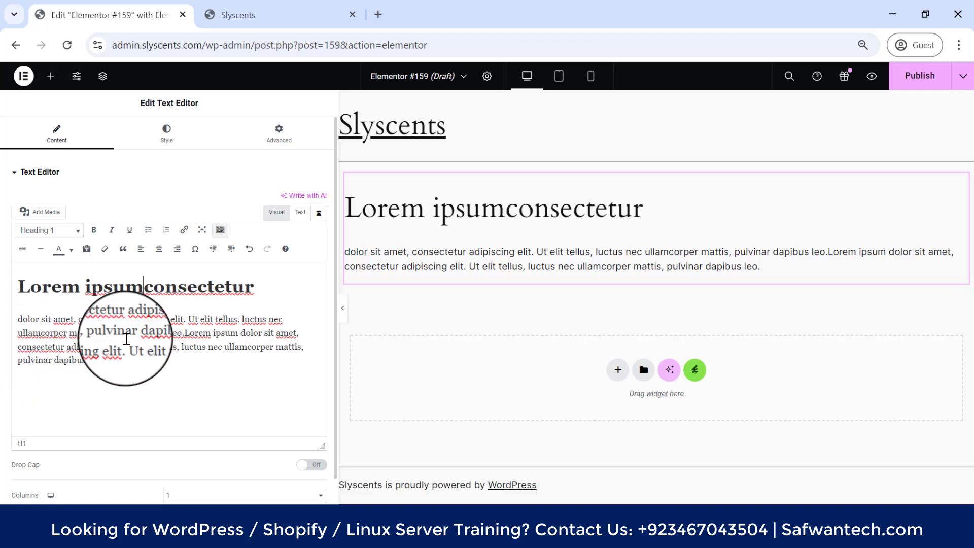
key("ctrl+z")
Format the separate "consectetur" line as Heading 2 and look over the other heading formats.
left_click_drag(79, 318, 2, 323)
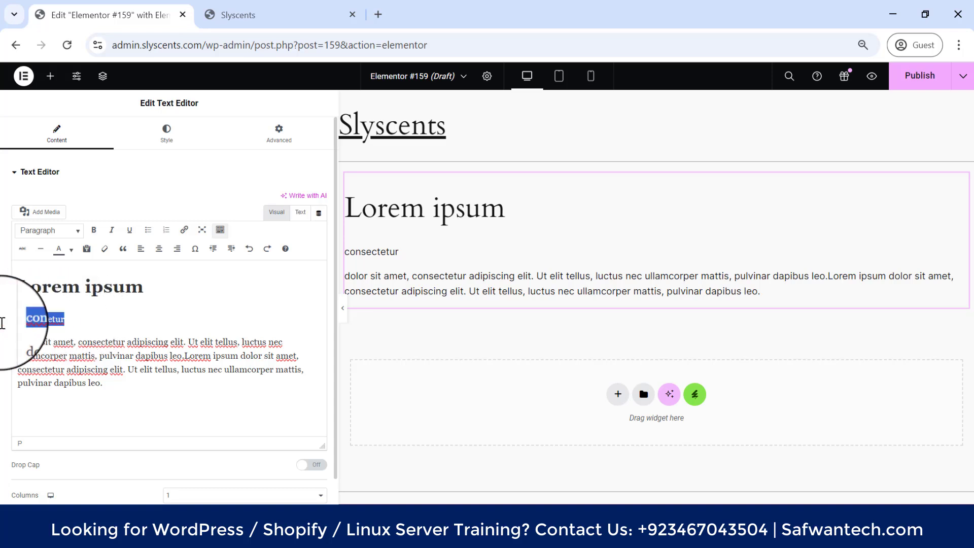
left_click(49, 231)
left_click(51, 298)
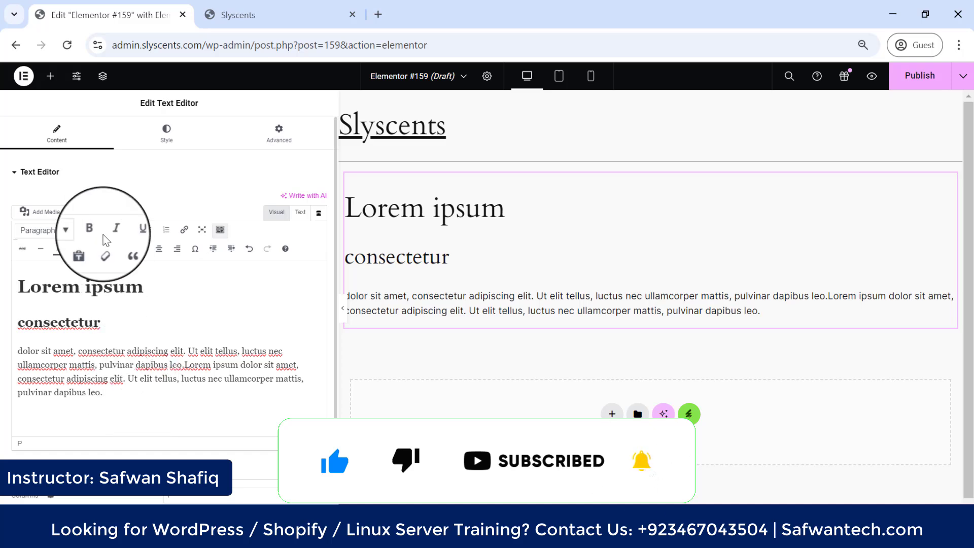
left_click(76, 231)
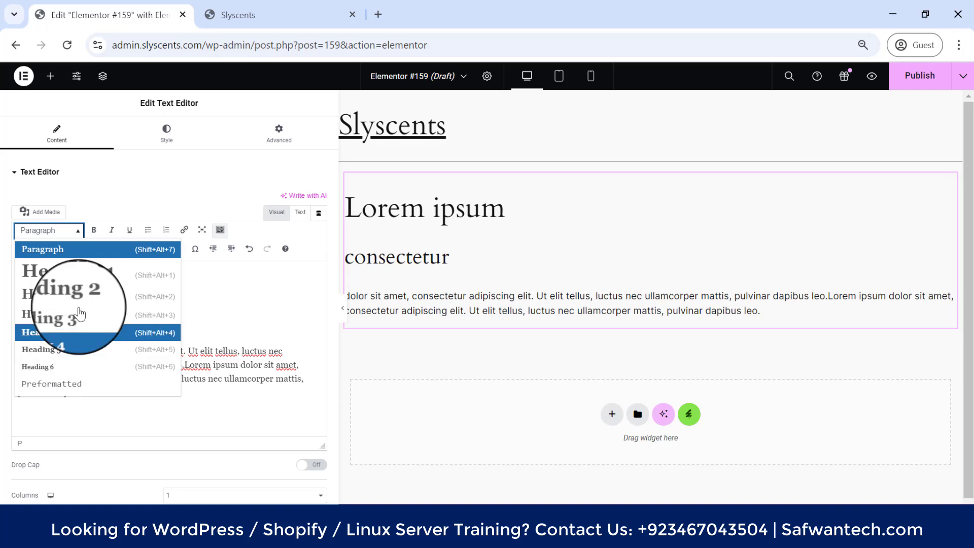
left_click(196, 316)
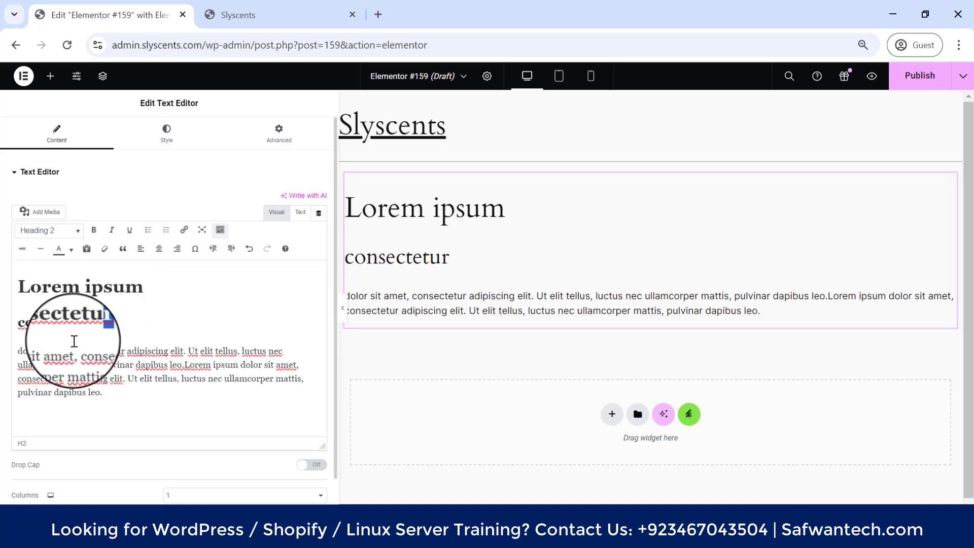
Undo the heading formats, the copied word and the paragraph split to restore the single plain paragraph.
left_click(33, 340)
key("ctrl+z")
key("ctrl+z")
key("ctrl+z")
key("ctrl+z")
key("ctrl+z")
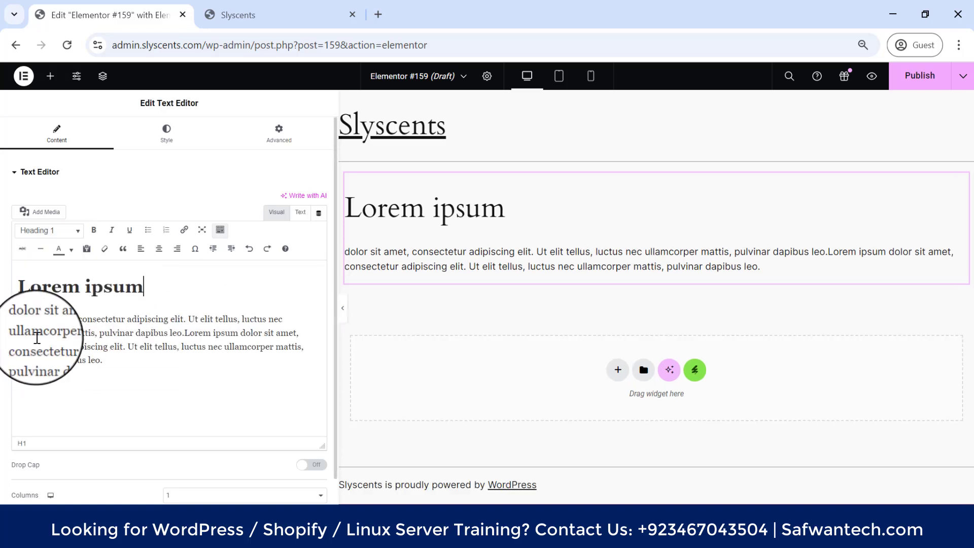
left_click(137, 289)
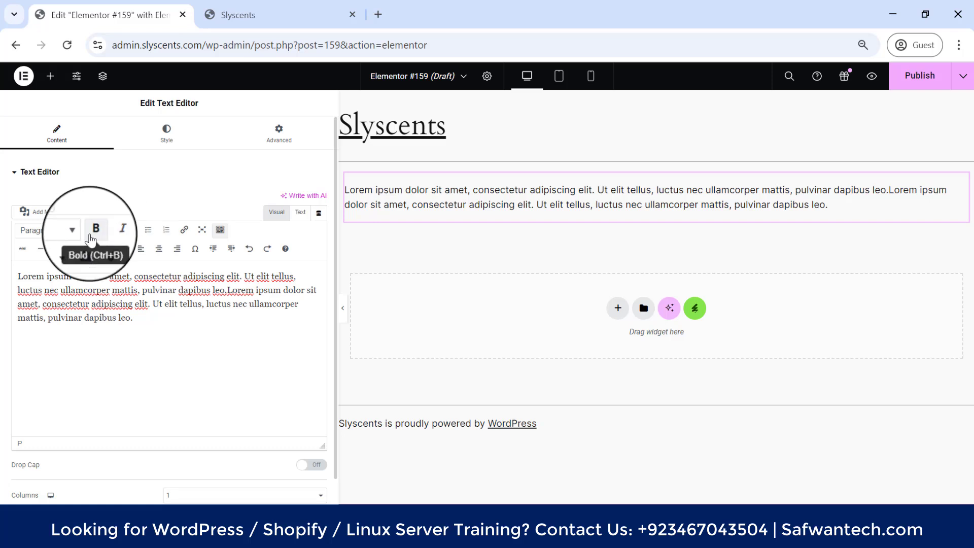
Try bold on the opening words "Lorem ipsum dolor", and make them italic and underlined.
left_click_drag(18, 277, 97, 277)
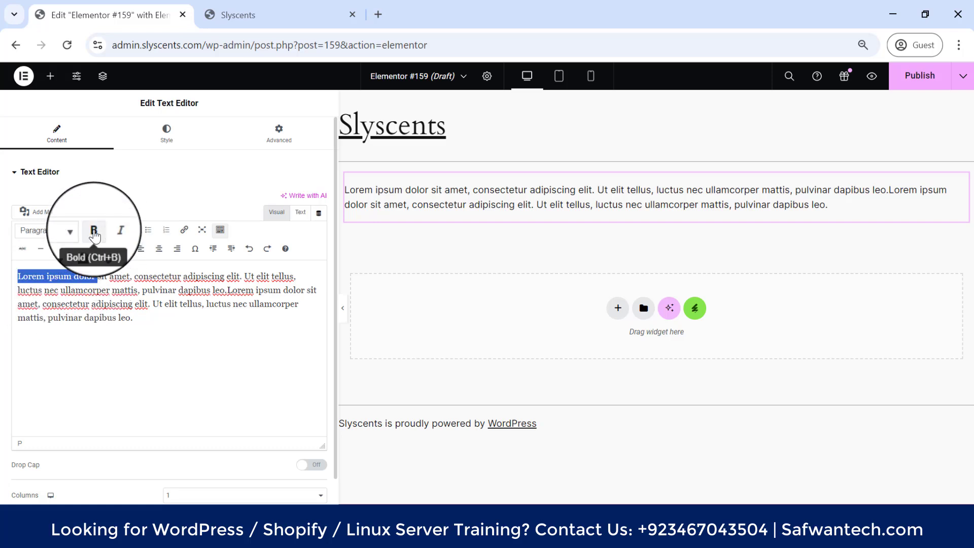
left_click(94, 231)
left_click(111, 233)
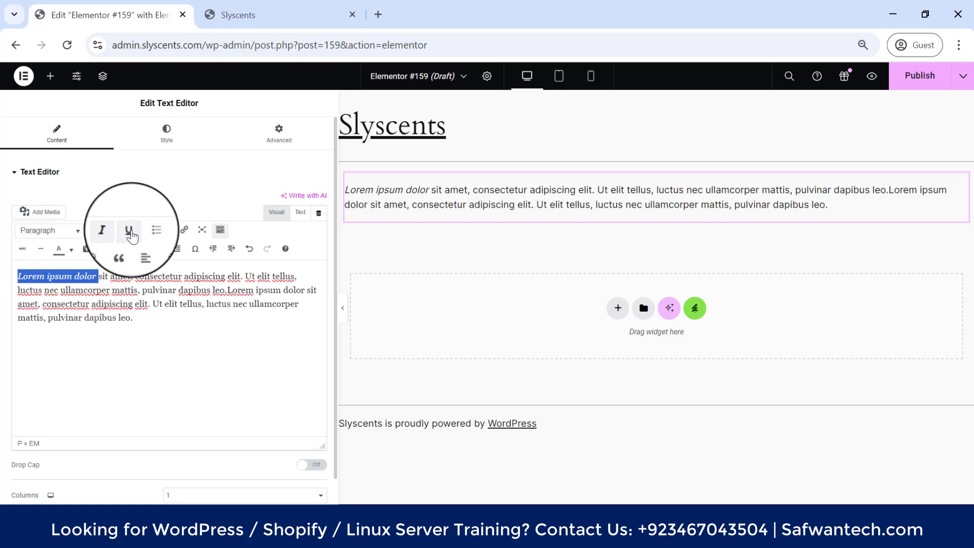
left_click(130, 230)
left_click(96, 278)
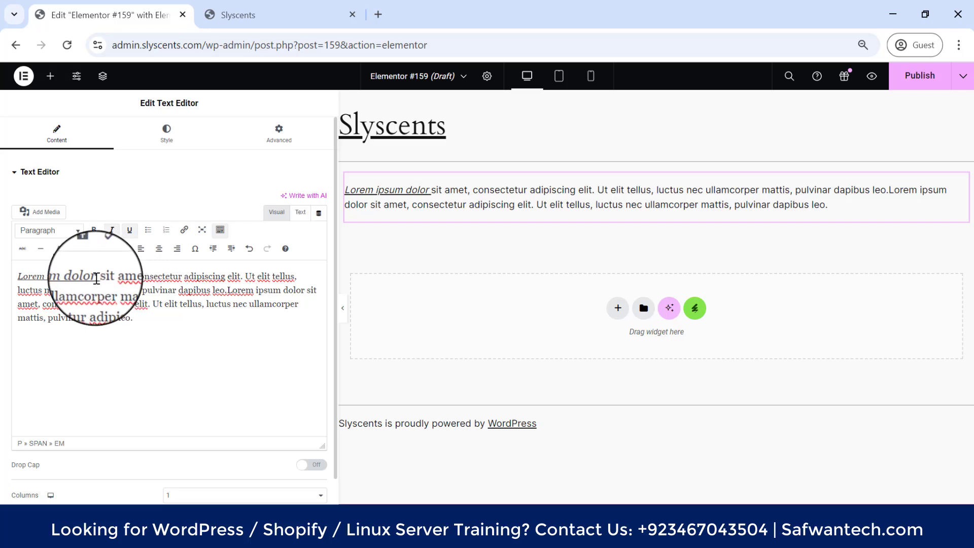
Try the bulleted list format on the whole paragraph and remove it again.
left_click_drag(102, 278, 18, 276)
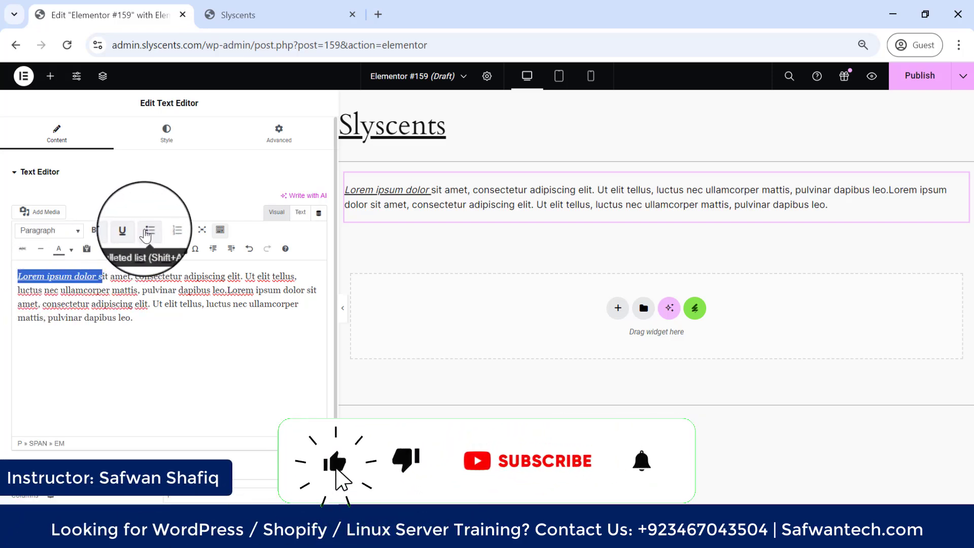
left_click(148, 231)
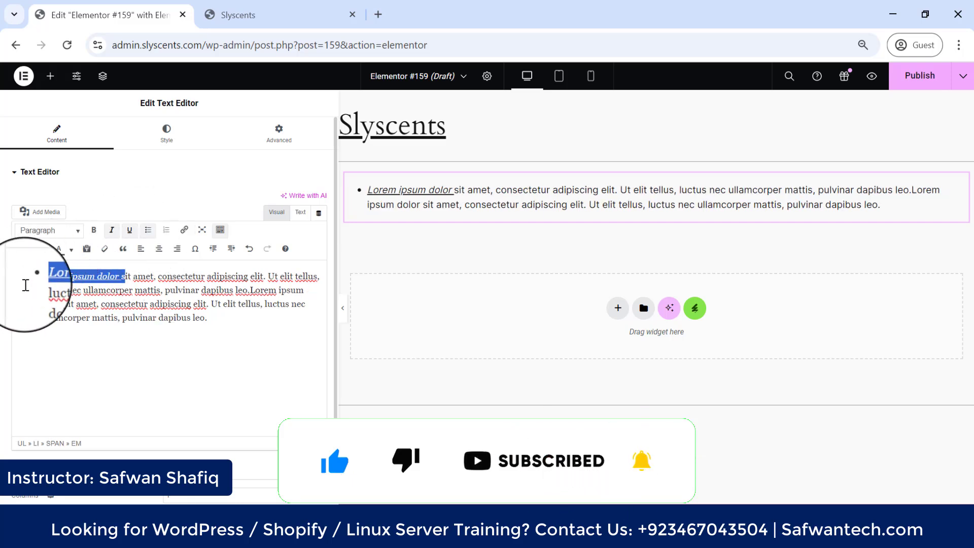
left_click(148, 230)
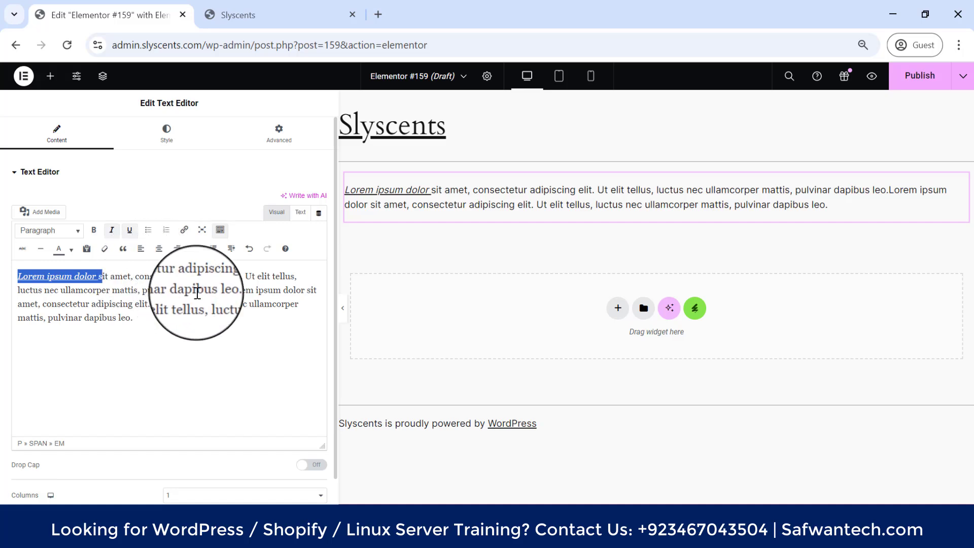
Split the text into four one-sentence paragraphs and turn the first one into a bulleted list item.
left_click(243, 278)
key("Return")
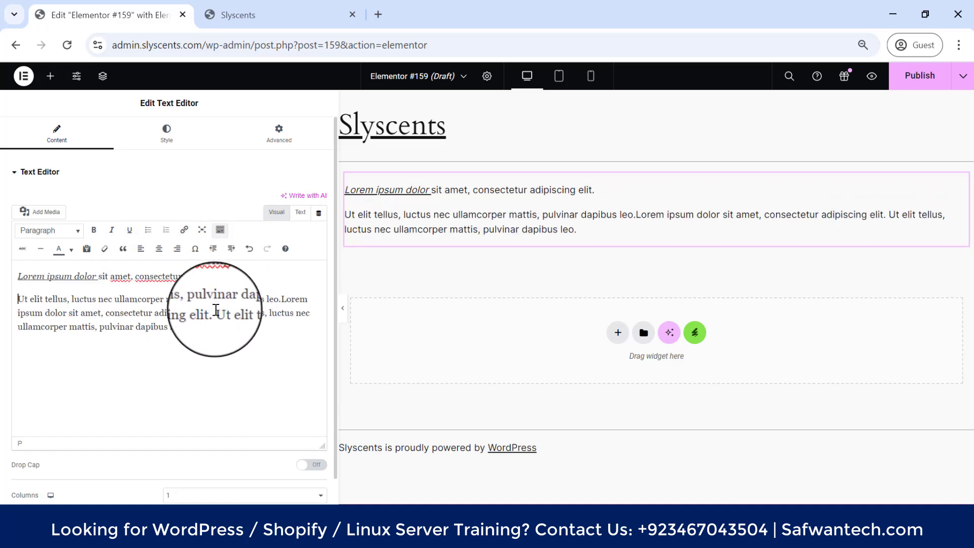
left_click(18, 276)
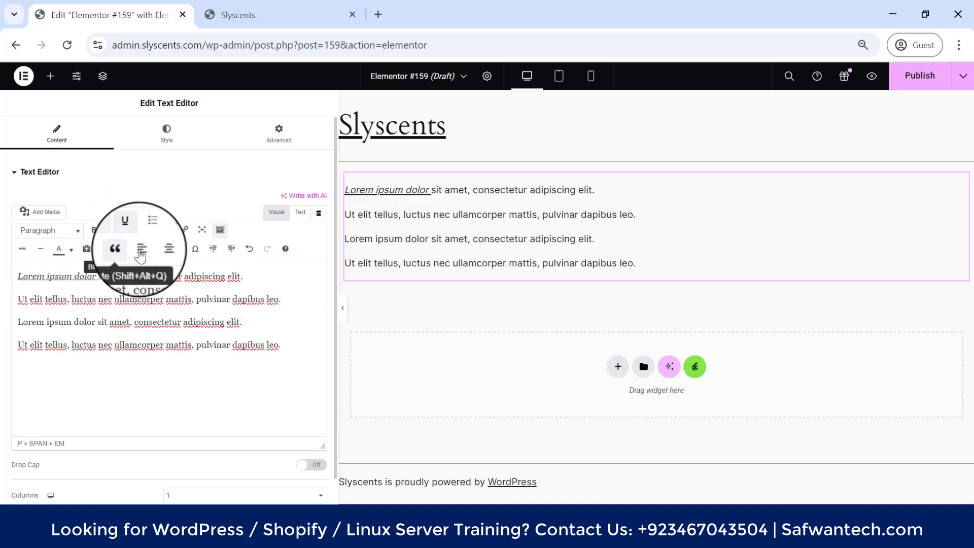
left_click(148, 229)
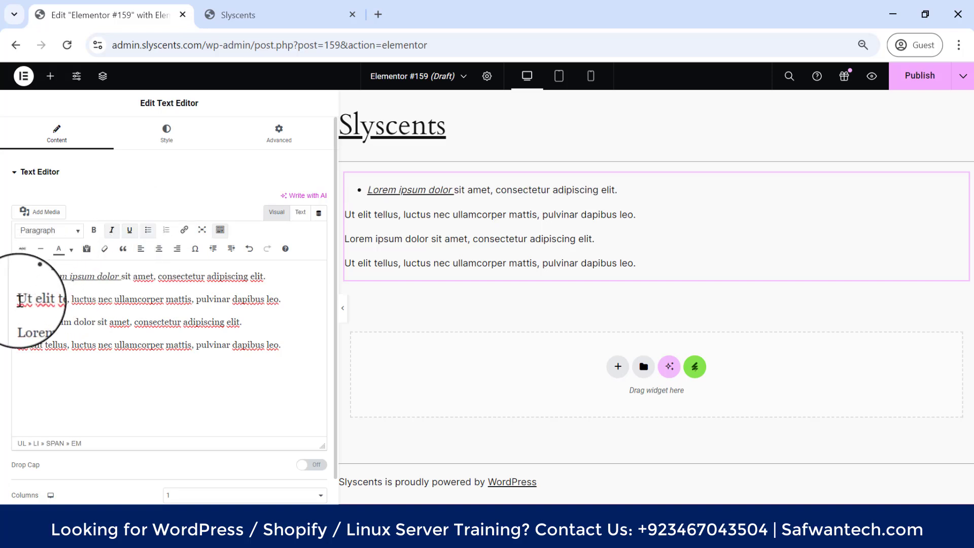
Merge the second sentence, starting "Ut elit tellus", into the bulleted list as its own second item.
left_click(18, 299)
key("BackSpace")
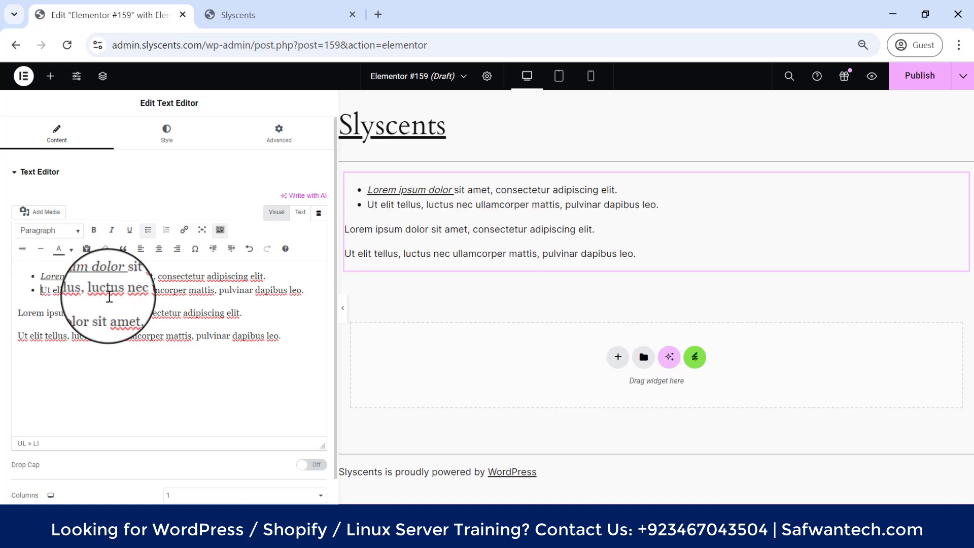
key("BackSpace")
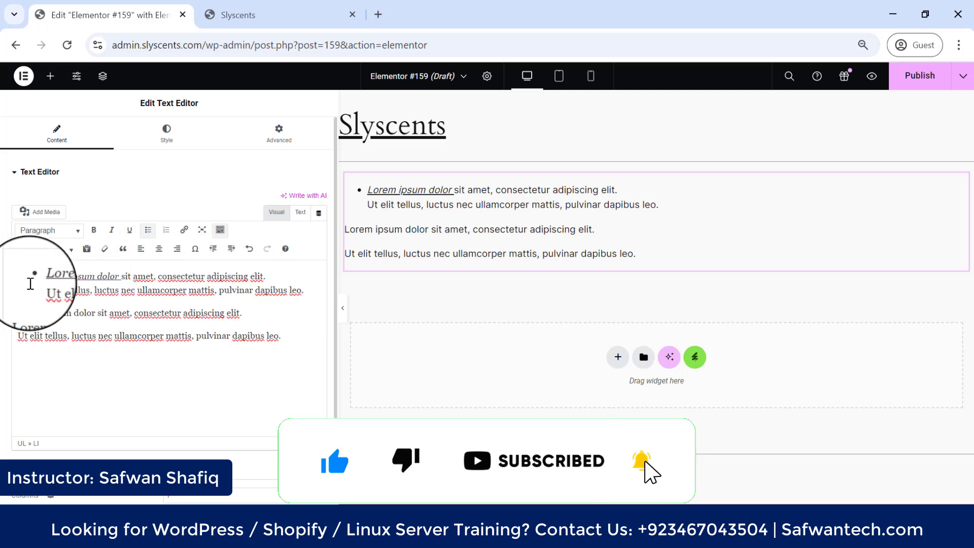
key("BackSpace")
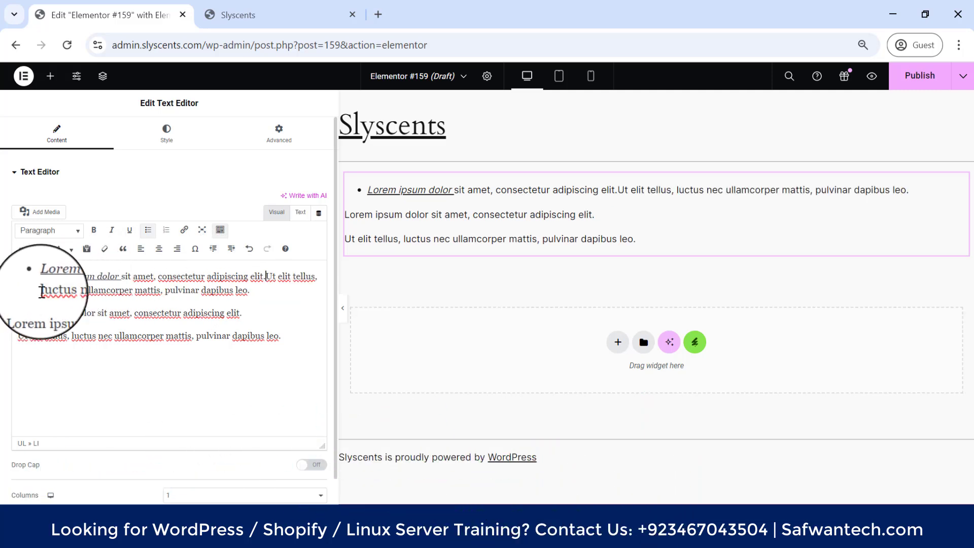
key("Return")
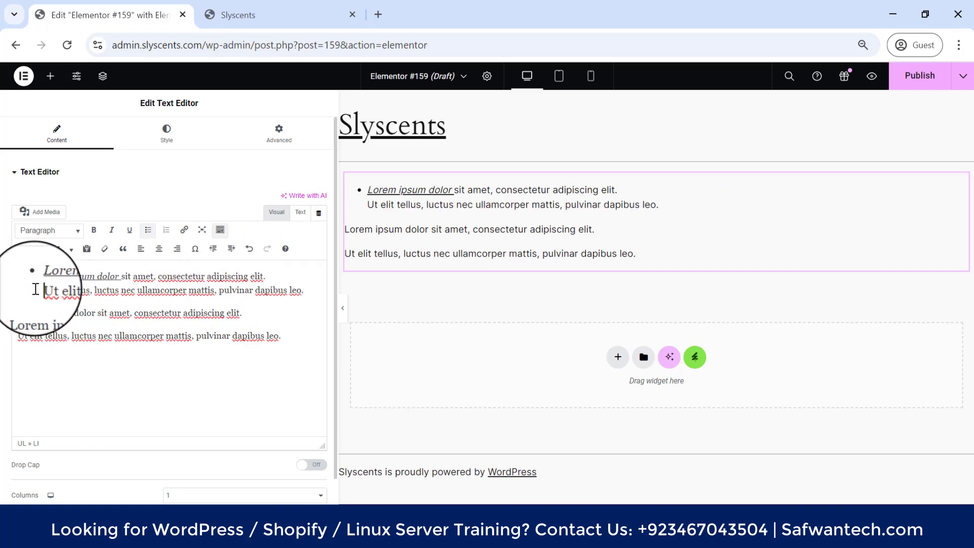
key("BackSpace")
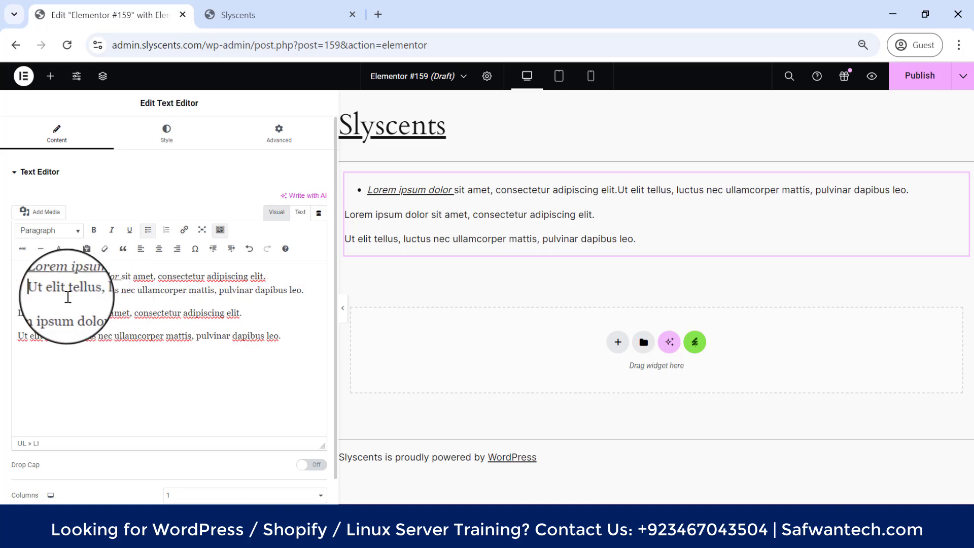
key("Return")
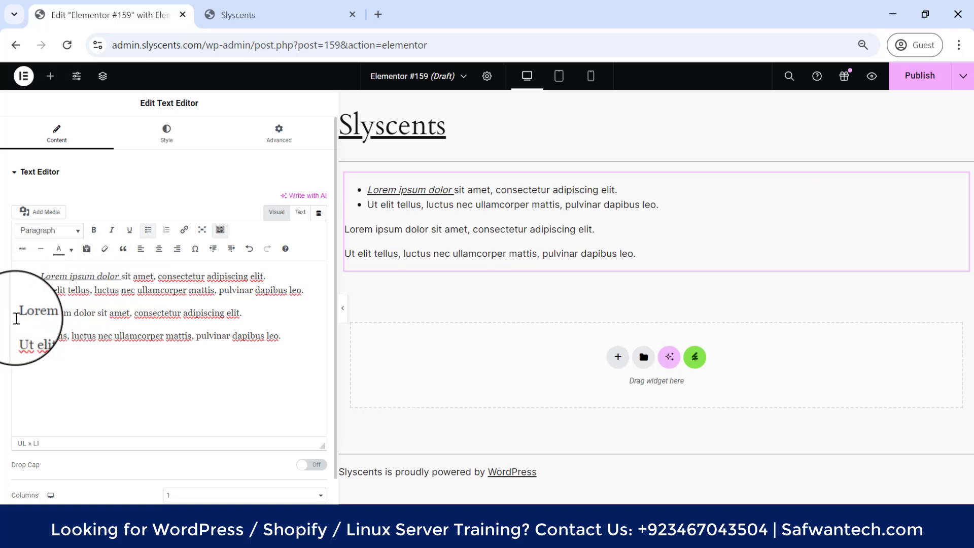
Bring the two remaining sentences into the bulleted list as its third and fourth items.
left_click(16, 318)
key("BackSpace")
key("Return")
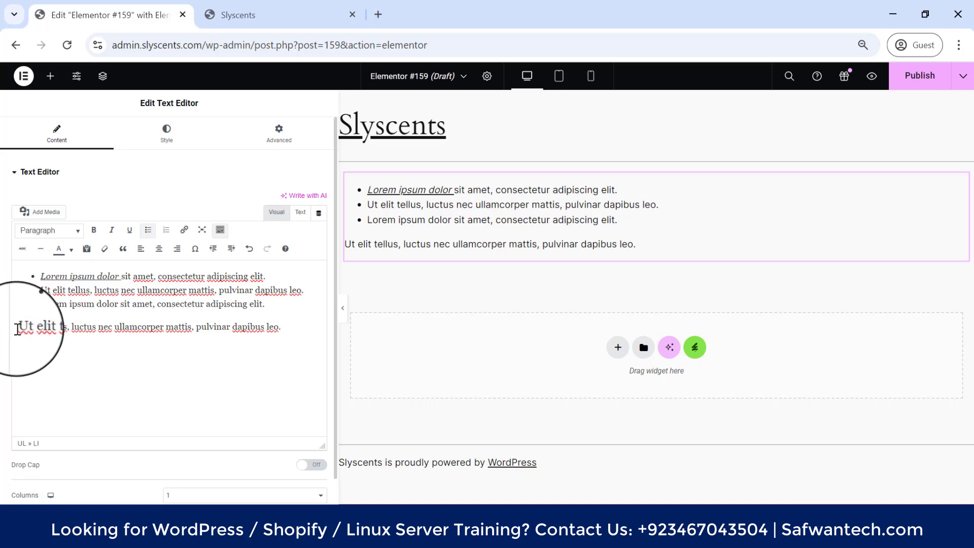
left_click(18, 327)
key("BackSpace")
key("Return")
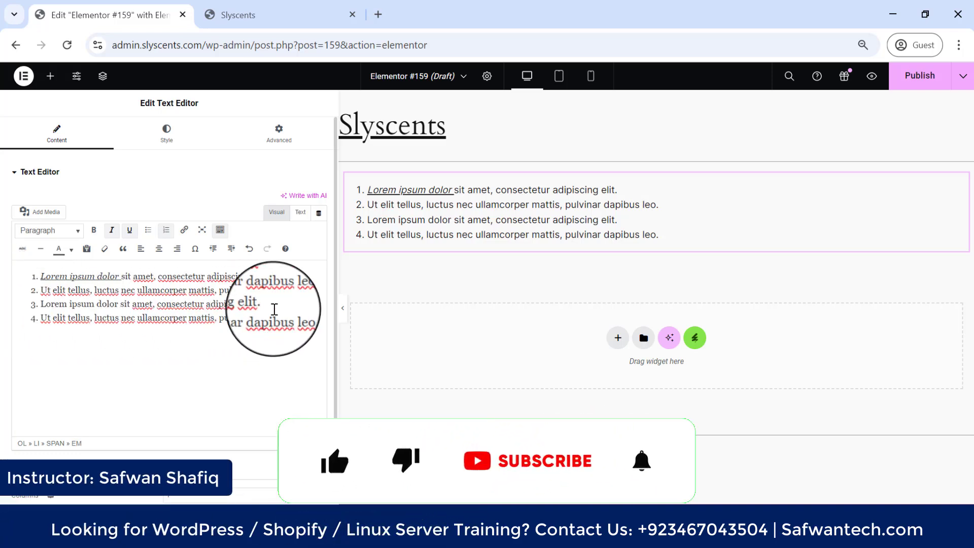
Try adding empty numbered items after the third and second list items, and remove them again.
left_click(278, 305)
key("Return")
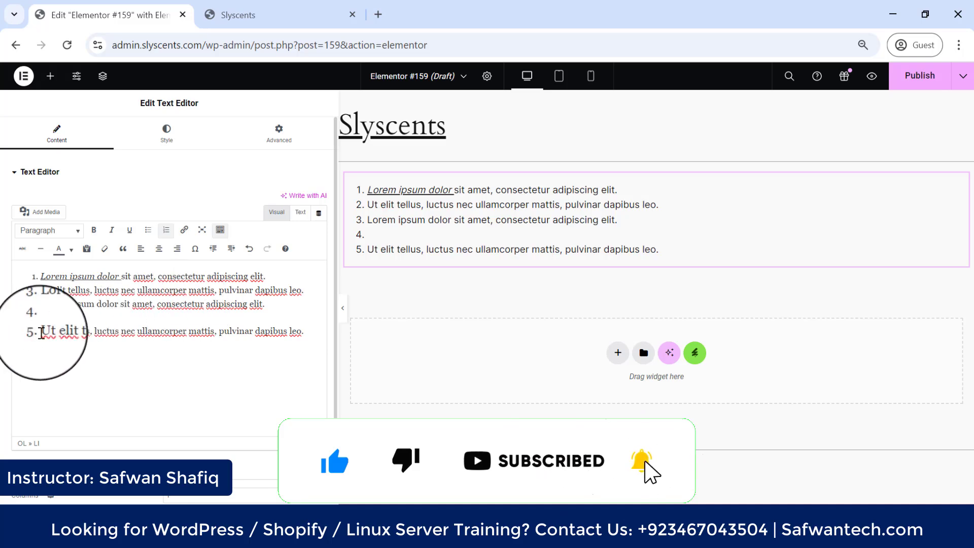
left_click(310, 290)
key("Return")
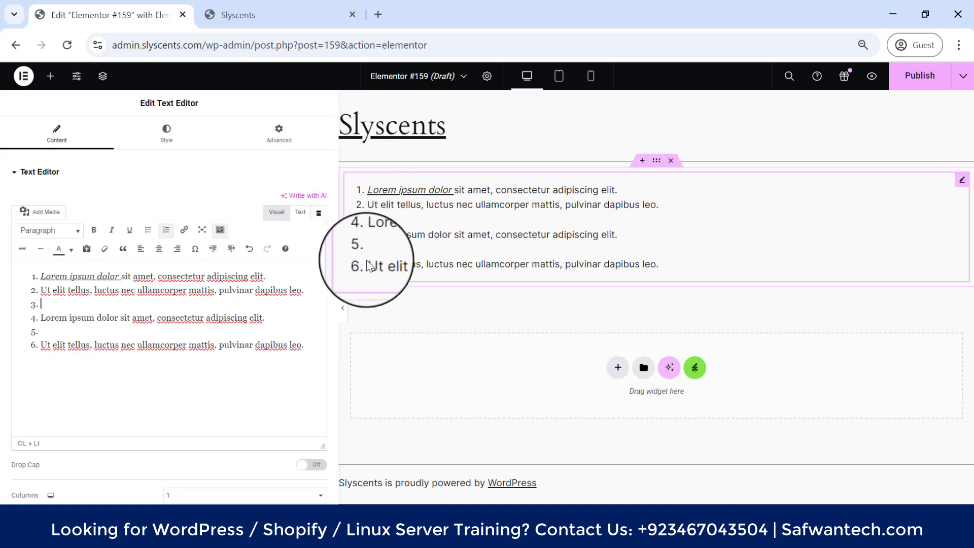
key("BackSpace")
left_click(102, 320)
key("BackSpace")
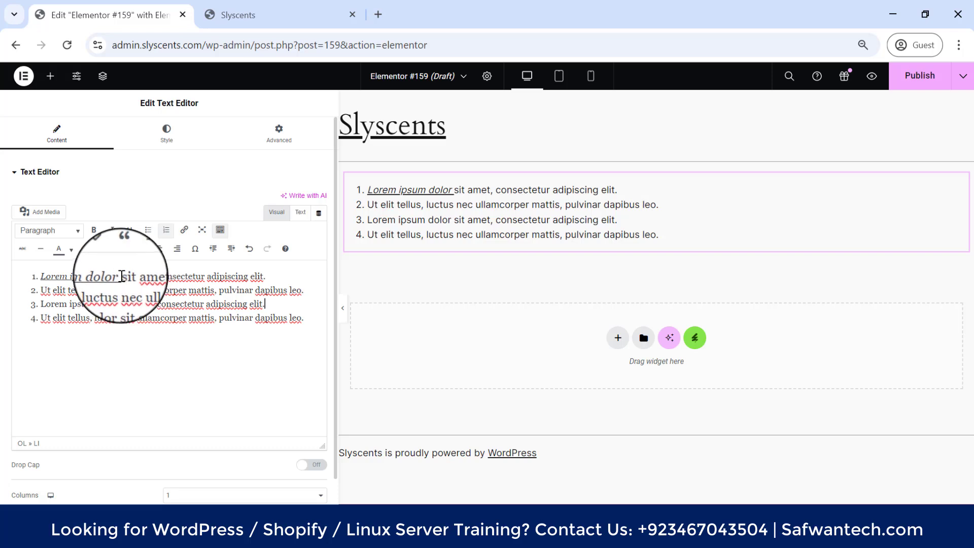
Remove the underline from "Lorem ipsum dolor" in the first list item and start inserting a link on it.
left_click_drag(120, 276, 42, 277)
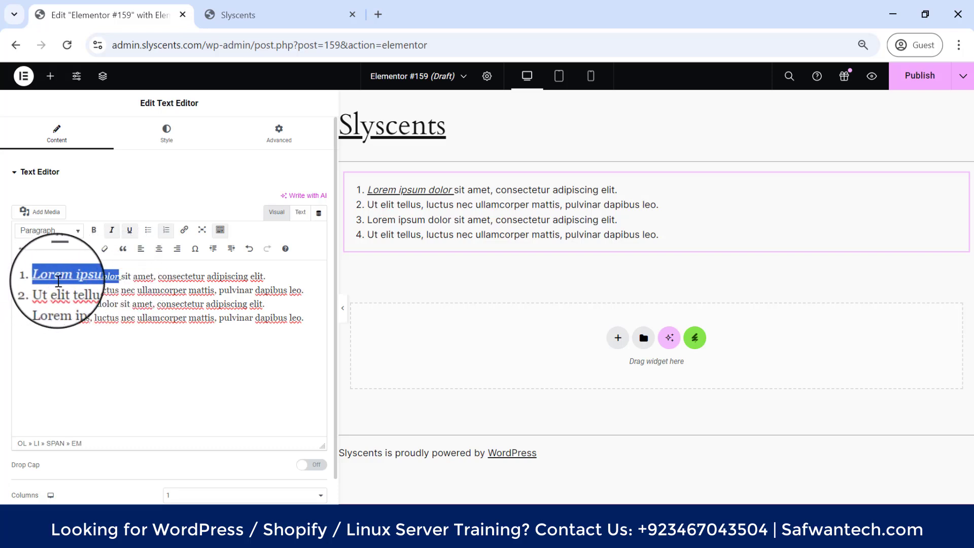
left_click(129, 230)
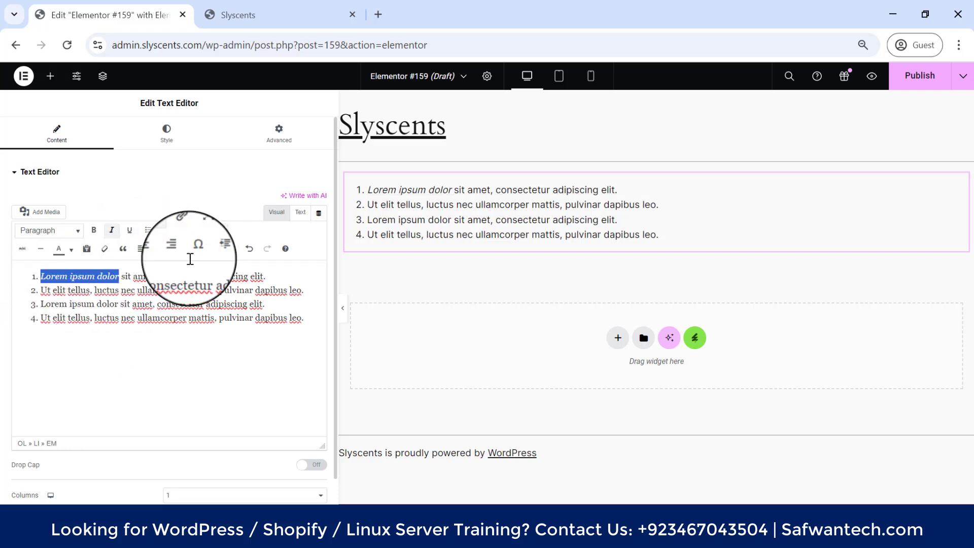
left_click(184, 231)
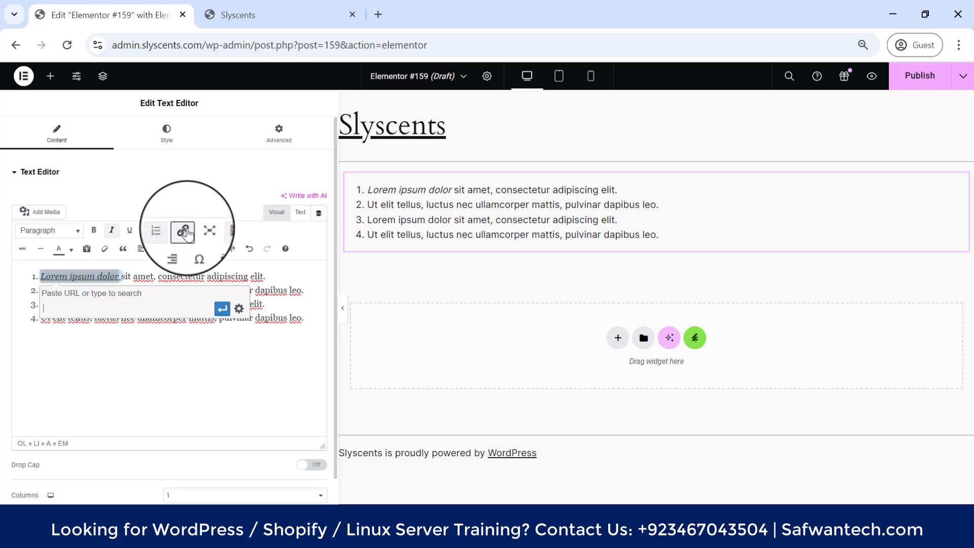
Copy the Slyscents site's address, admin.slyscents.com, from its open browser page.
left_click(297, 6)
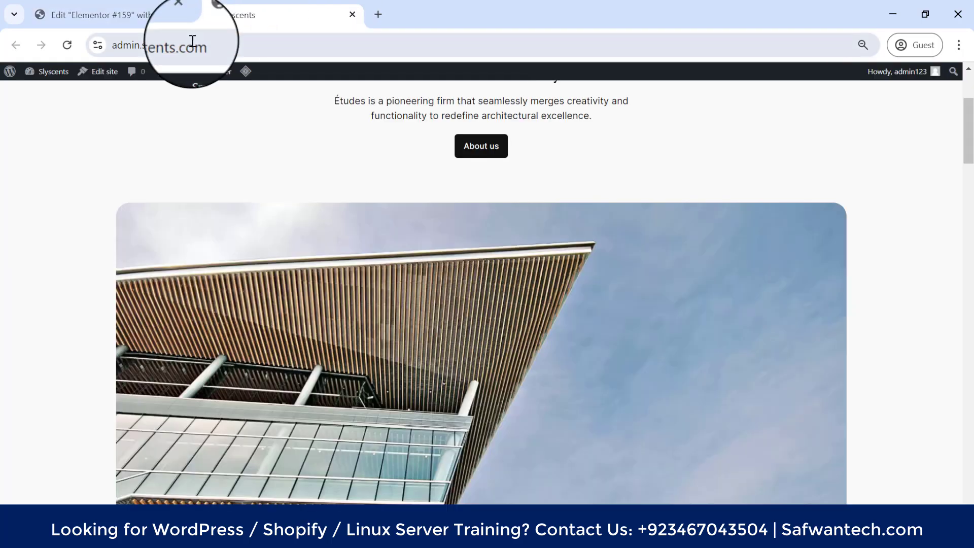
left_click(223, 46)
right_click(224, 45)
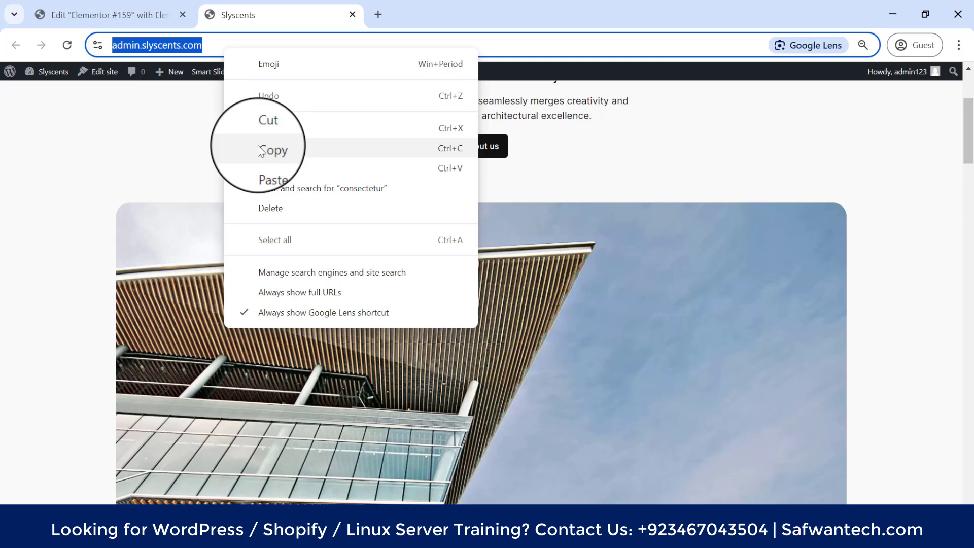
left_click(260, 151)
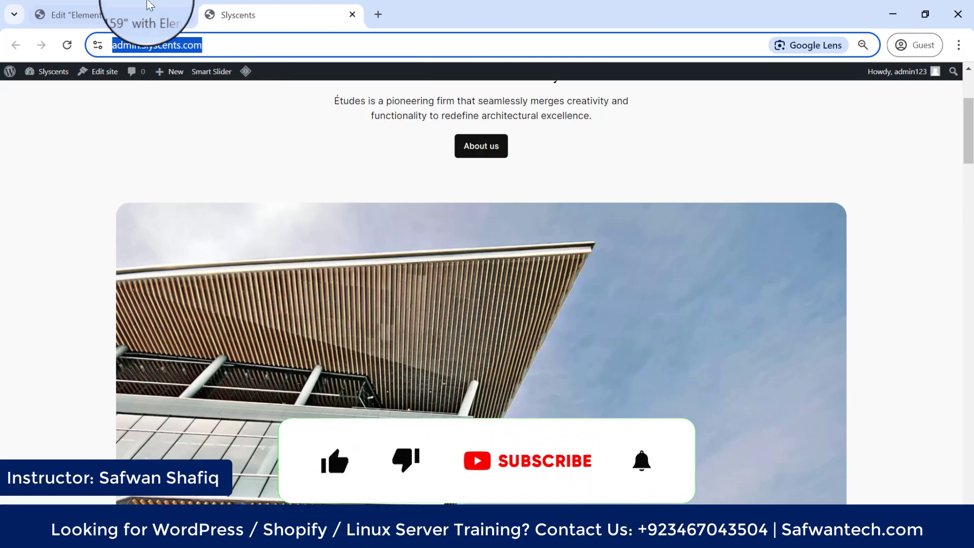
left_click(376, 15)
type("GOO")
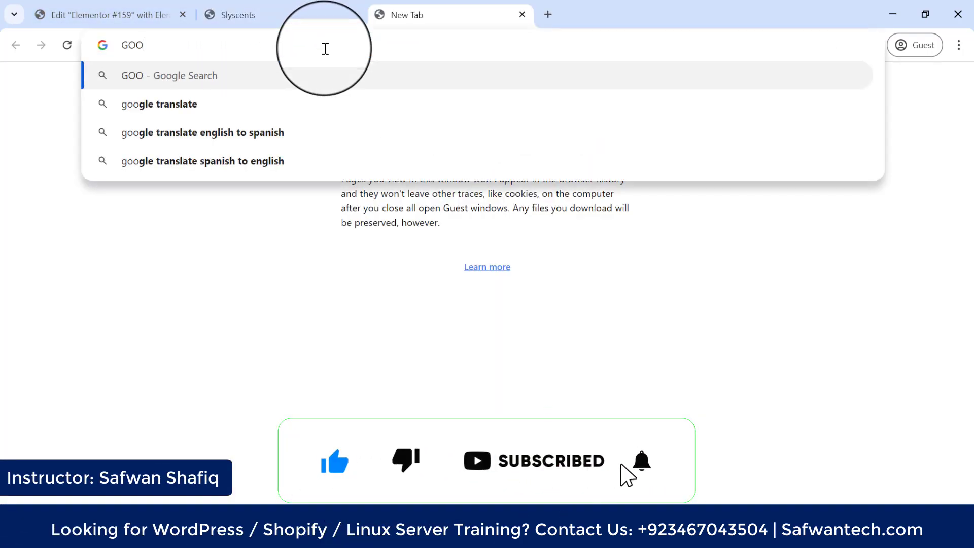
key("Return")
left_click(111, 15)
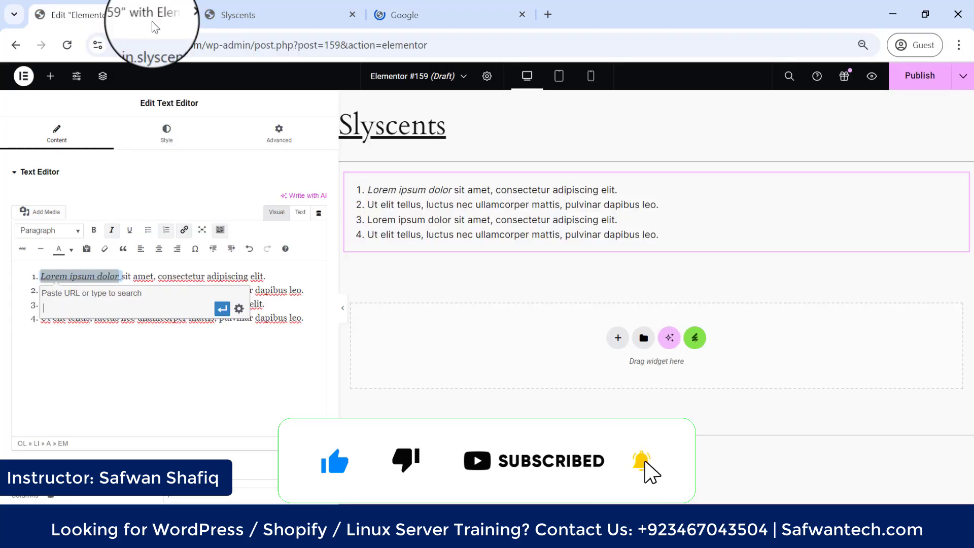
right_click(96, 306)
left_click(133, 185)
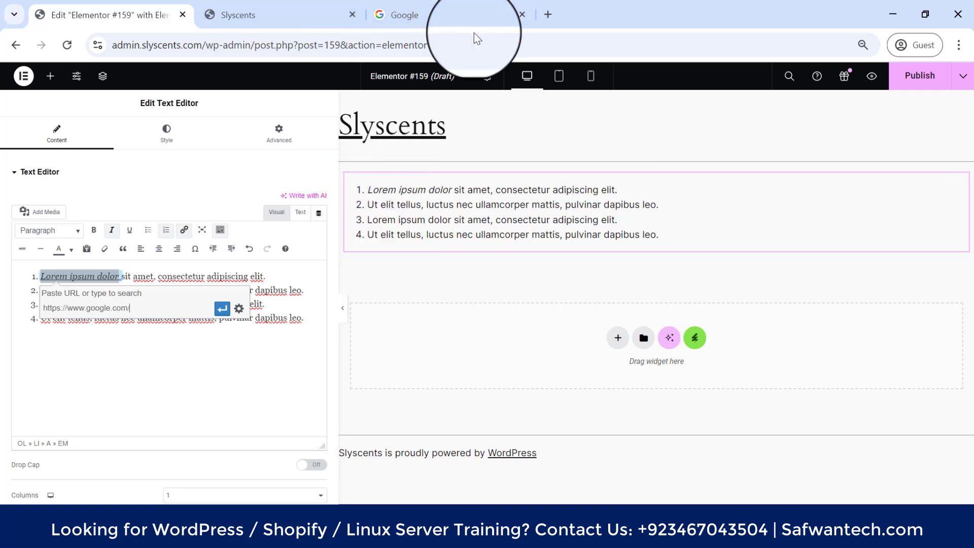
Set the Google link on "Lorem ipsum dolor" to open in a new tab and apply it.
left_click(239, 309)
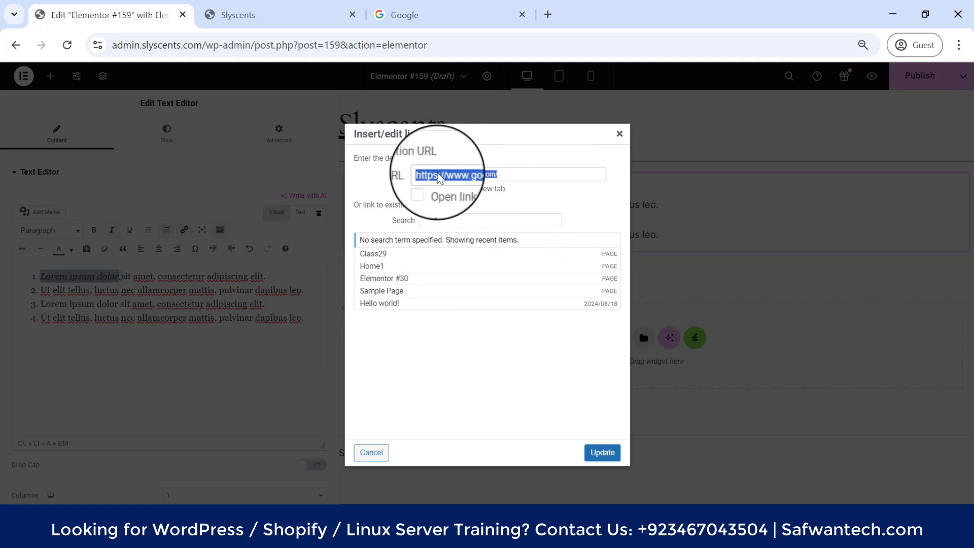
left_click(520, 173)
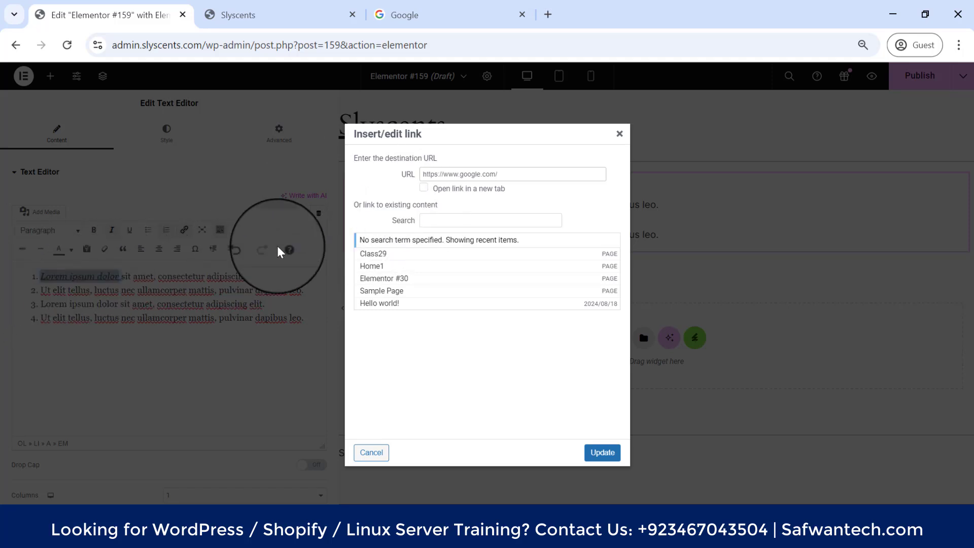
left_click(451, 189)
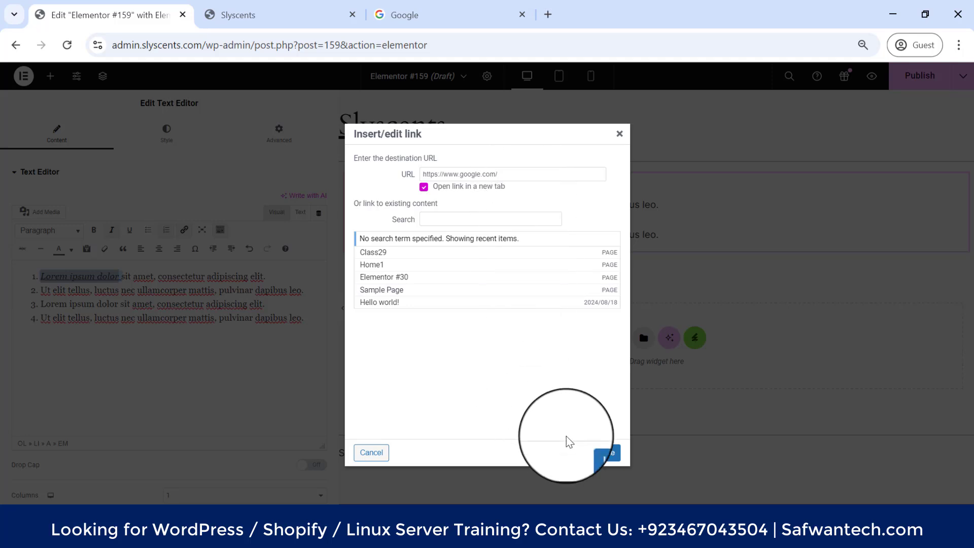
left_click(605, 451)
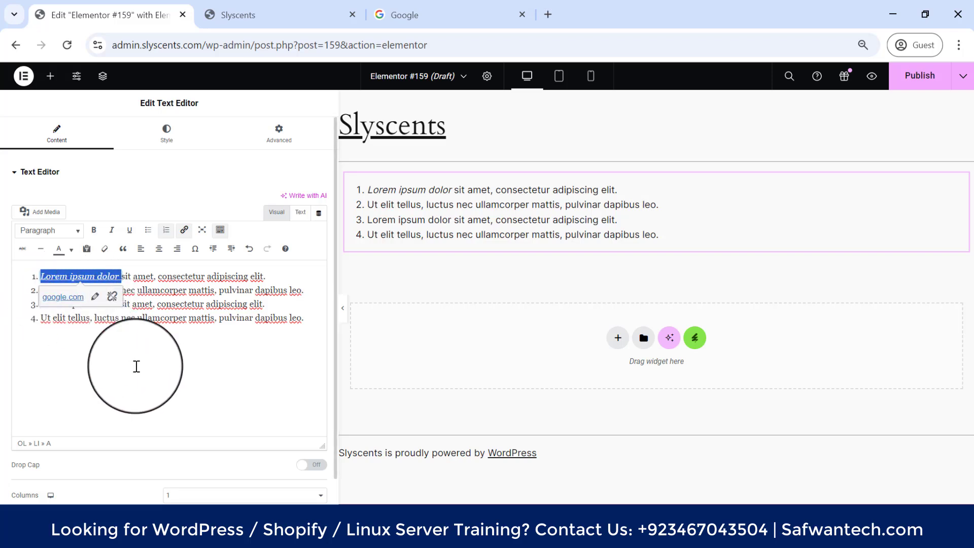
left_click(96, 304)
left_click(178, 341)
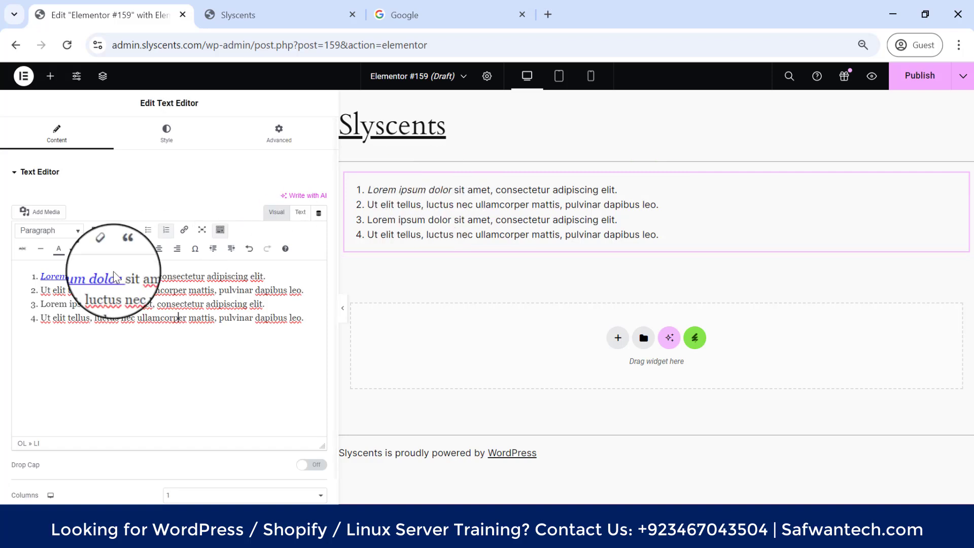
Publish the post and open its live page.
left_click(919, 76)
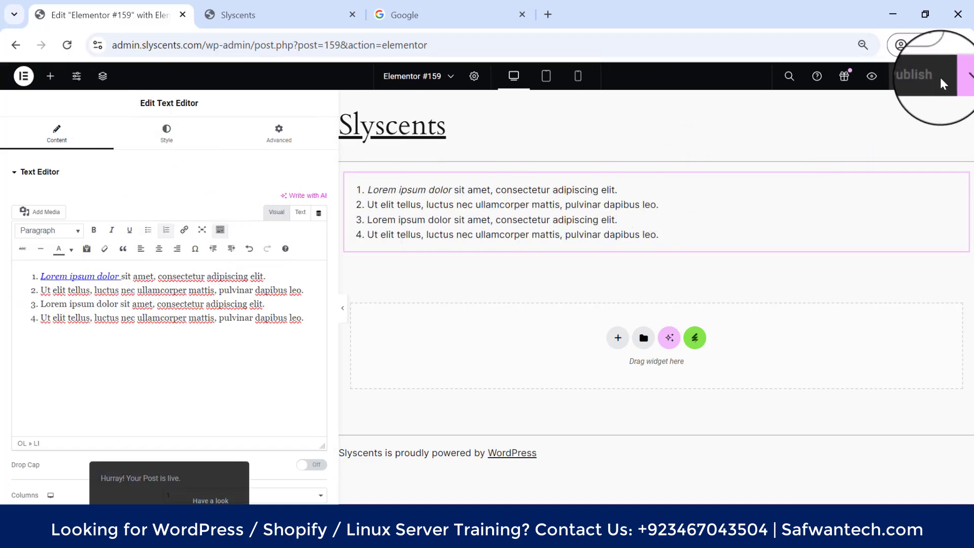
left_click(964, 86)
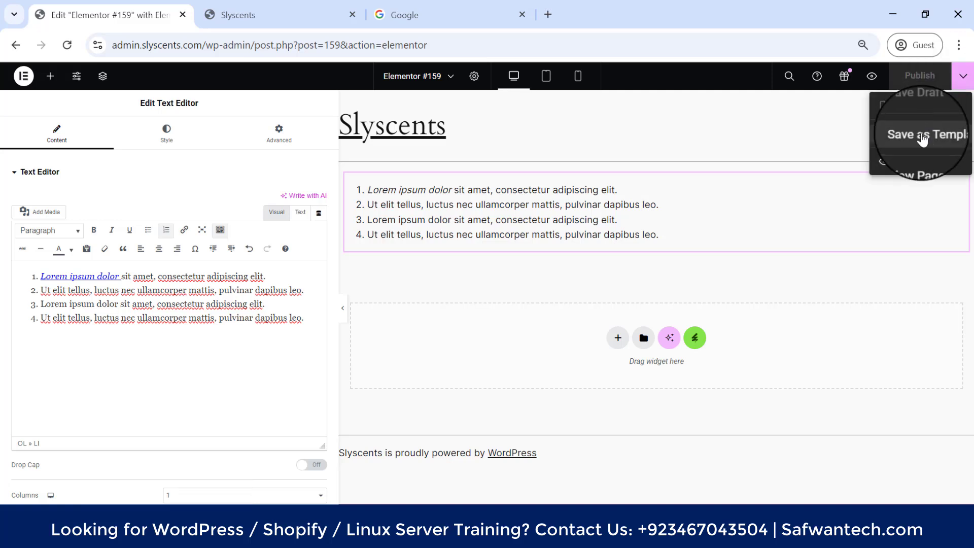
right_click(917, 165)
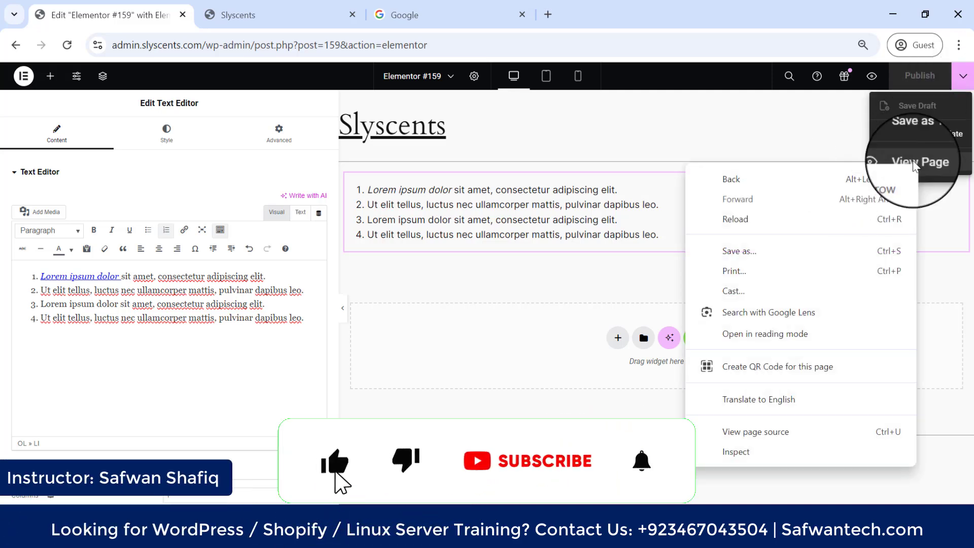
left_click(929, 164)
left_click(930, 162)
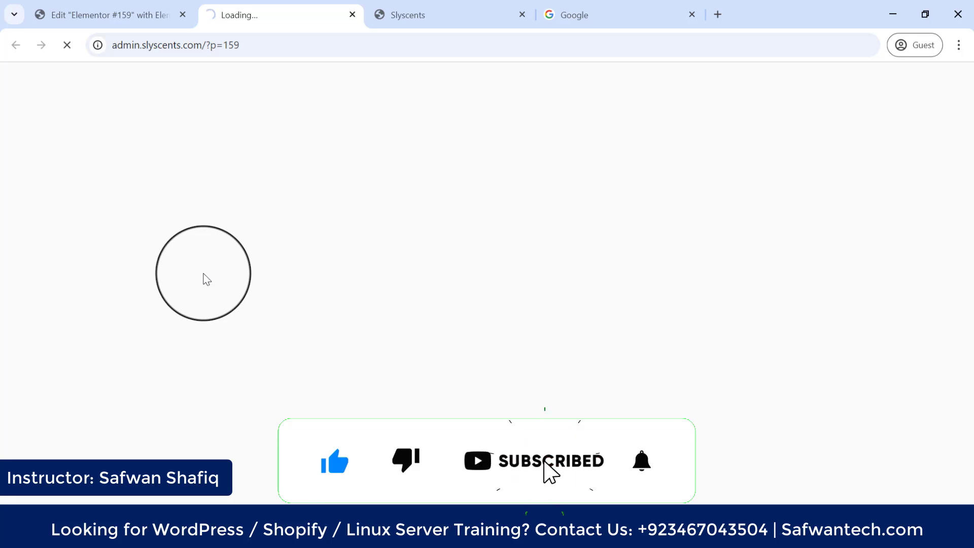
Test the "Lorem ipsum dolor" link on the live page and return to the Elementor editor.
left_click(223, 183)
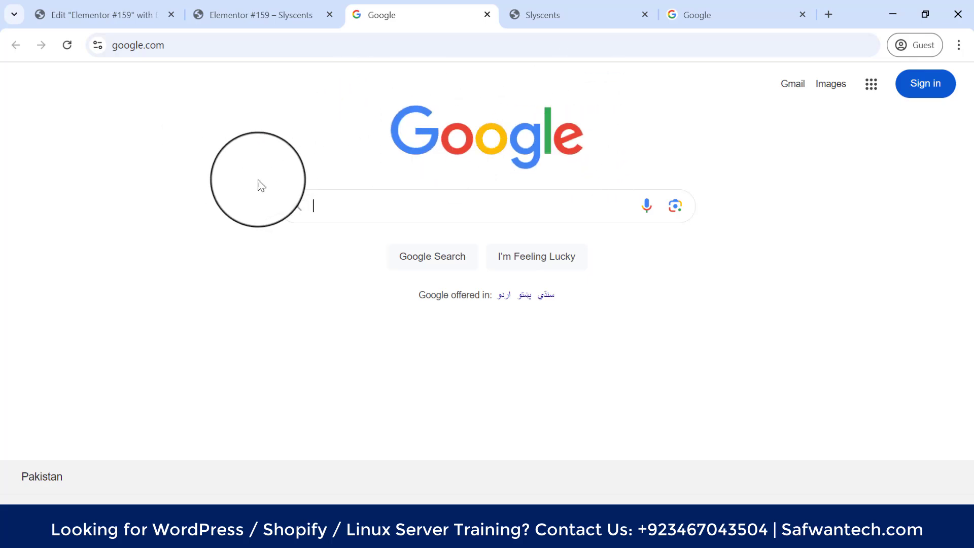
left_click(256, 15)
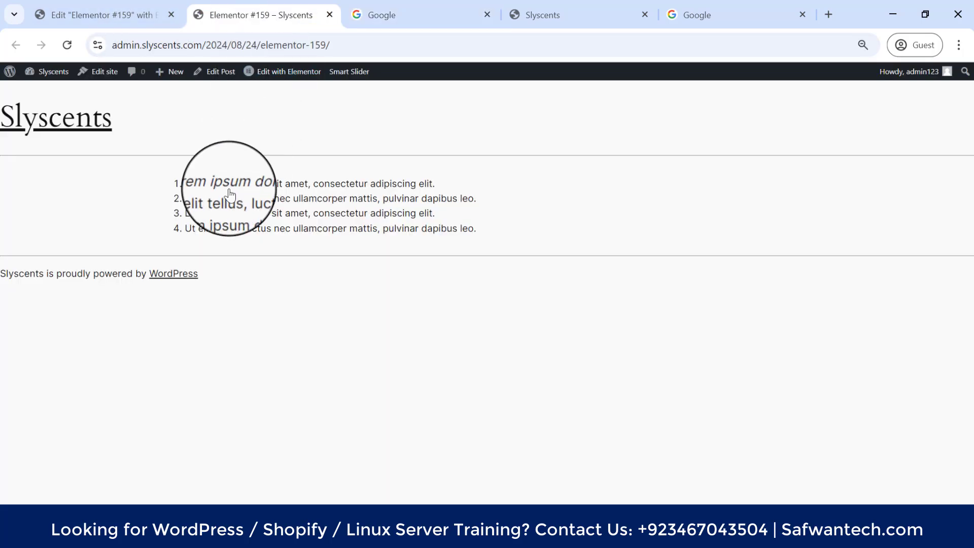
left_click(127, 16)
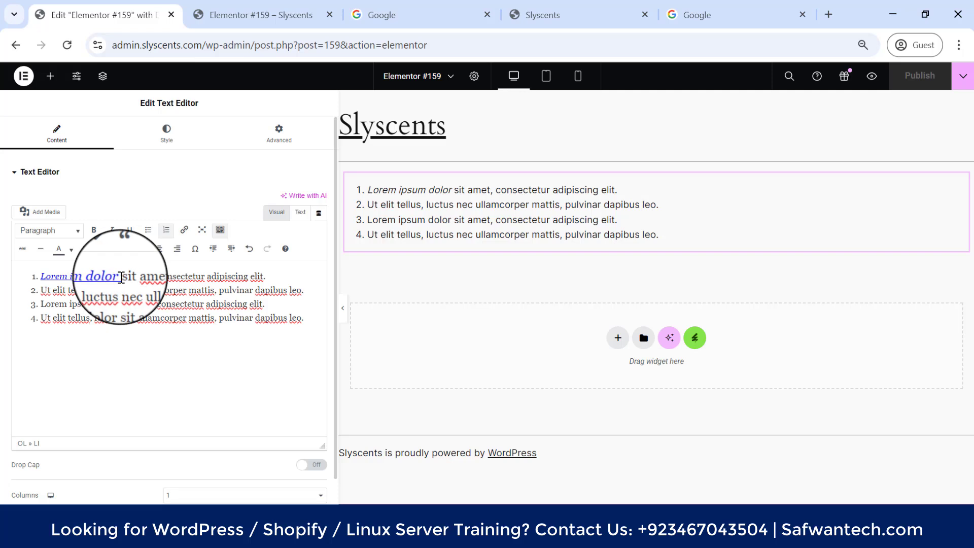
Set the text color of the linked "Lorem ipsum dolor" to red and publish the change.
left_click_drag(120, 277, 43, 276)
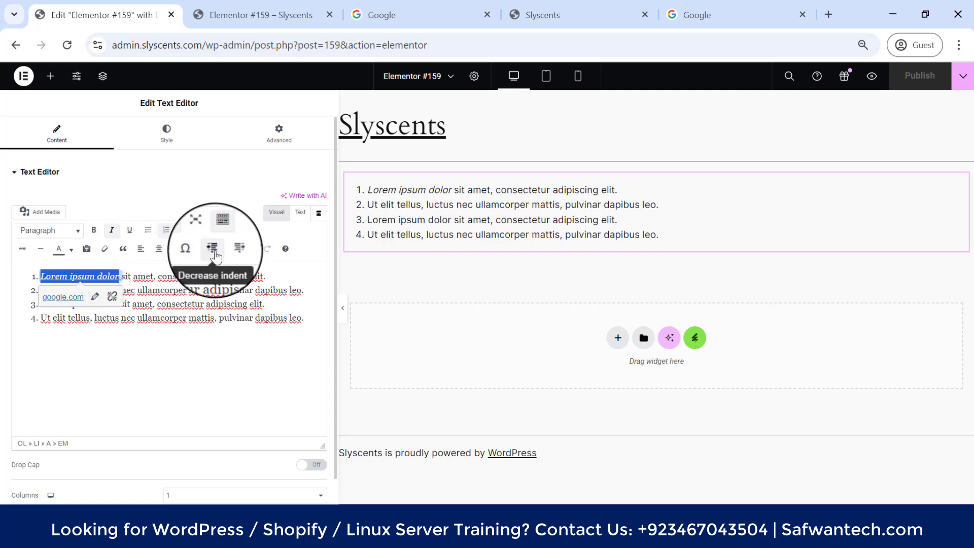
left_click(73, 252)
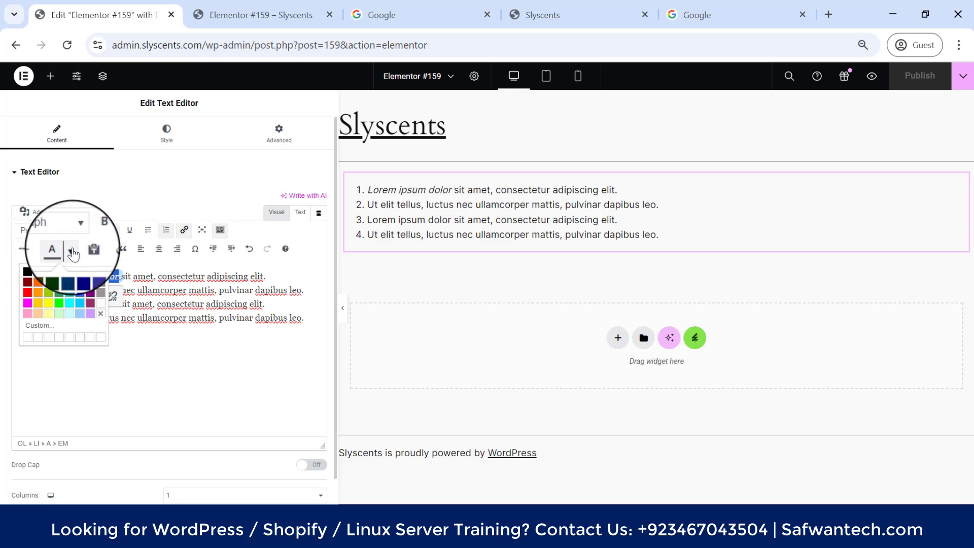
left_click(28, 294)
left_click(224, 318)
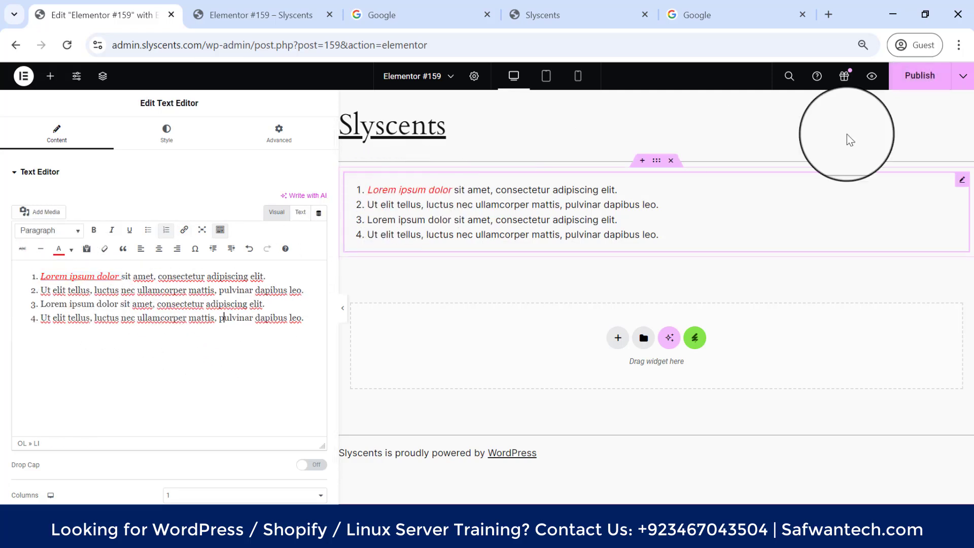
left_click(919, 75)
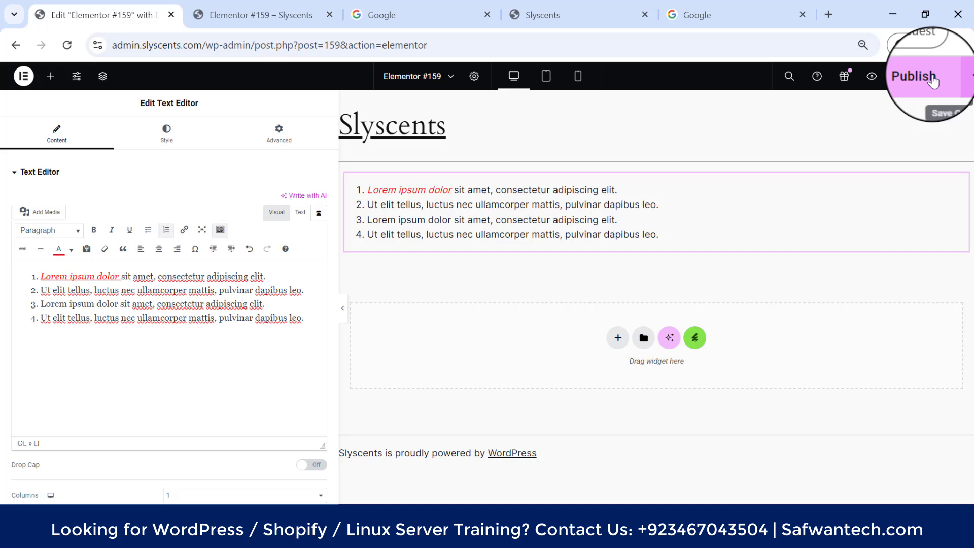
Reload the live post page to check the color of the linked text.
left_click(574, 5)
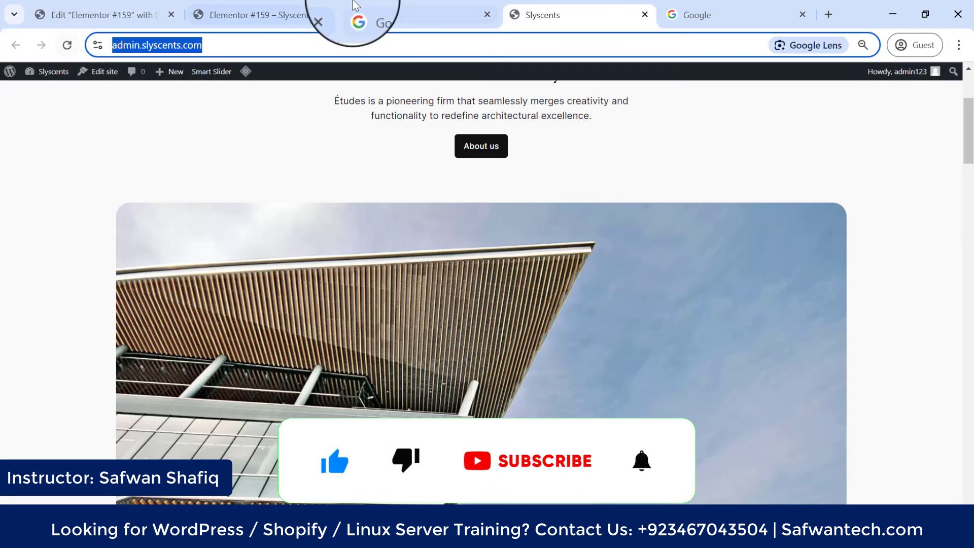
left_click(356, 5)
left_click(239, 11)
left_click(67, 45)
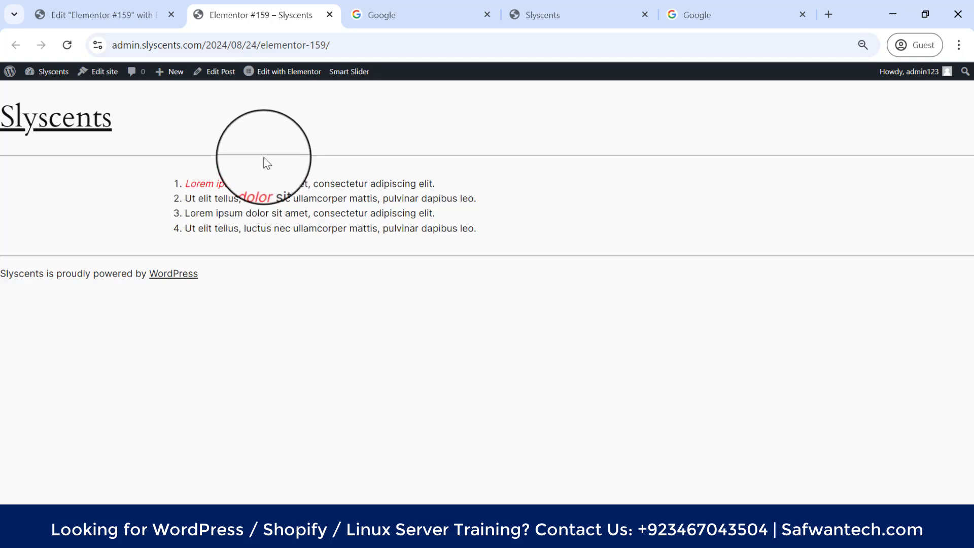
Back in the Elementor editor, underline the linked "Lorem ipsum dolor" in the first list item.
left_click(86, 15)
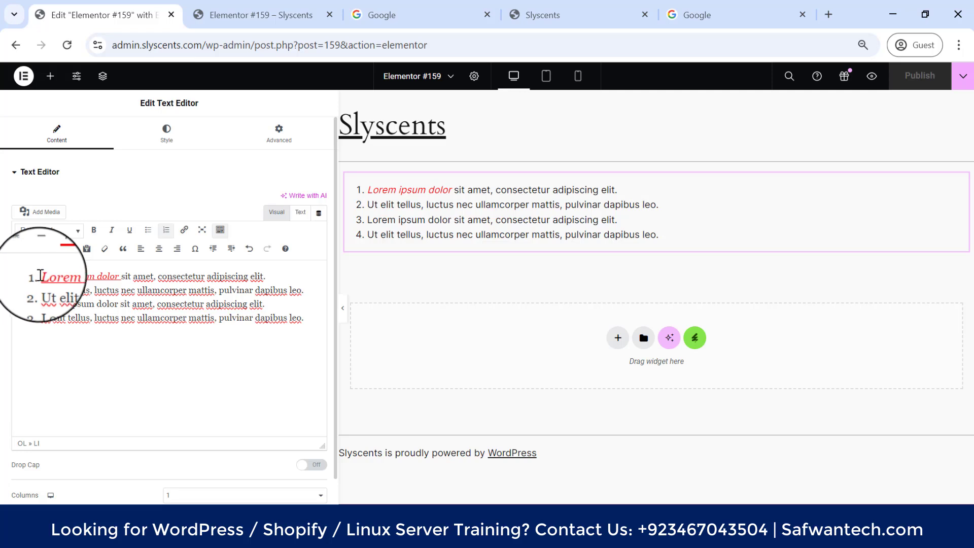
left_click_drag(42, 276, 121, 277)
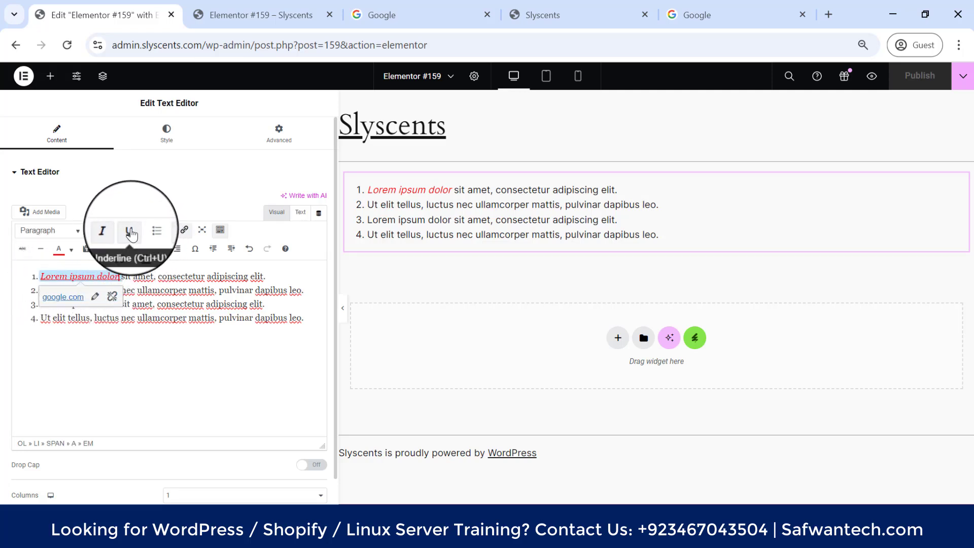
left_click(130, 230)
left_click_drag(121, 277, 40, 276)
left_click(130, 230)
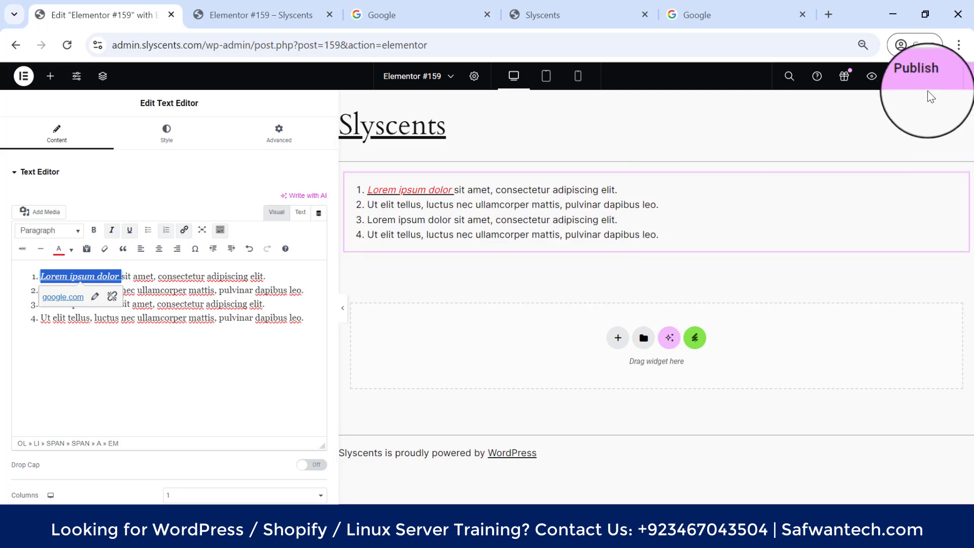
Publish the underline, test the "Lorem ipsum dolor" link on the reloaded live page, and return to the Elementor editor.
left_click(919, 75)
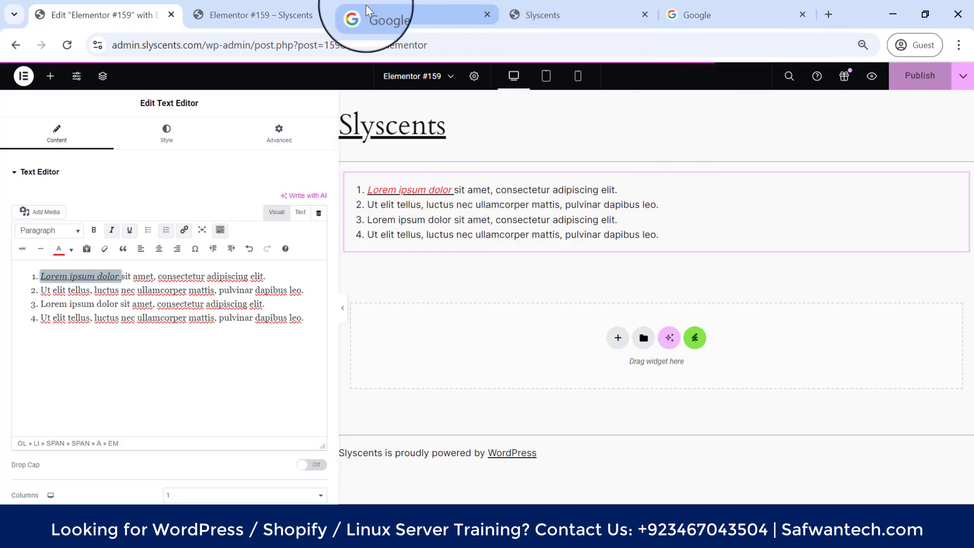
left_click(269, 16)
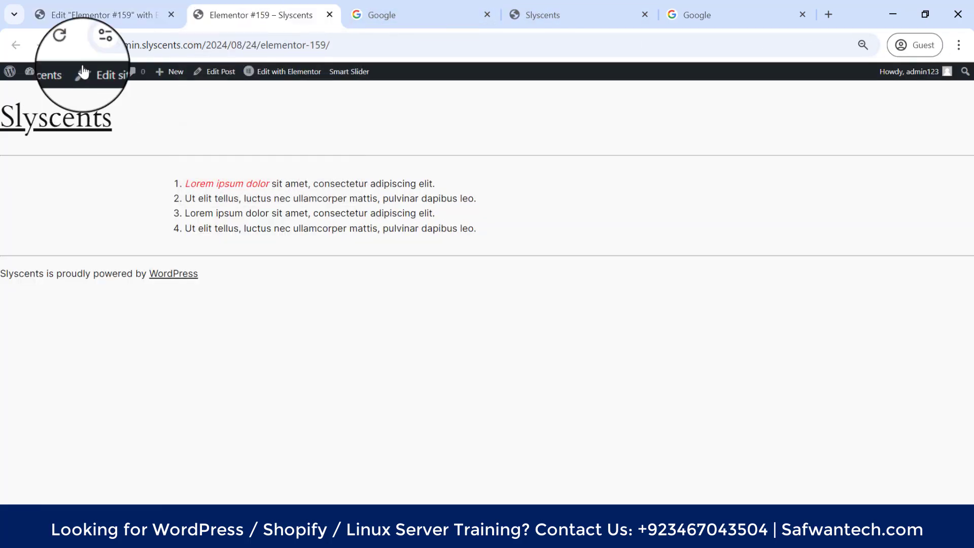
left_click(68, 45)
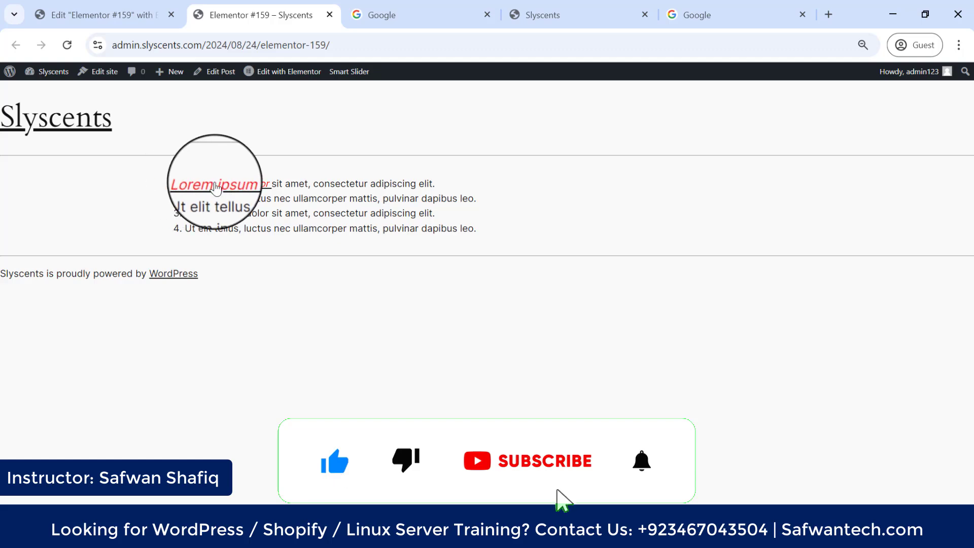
left_click(241, 186)
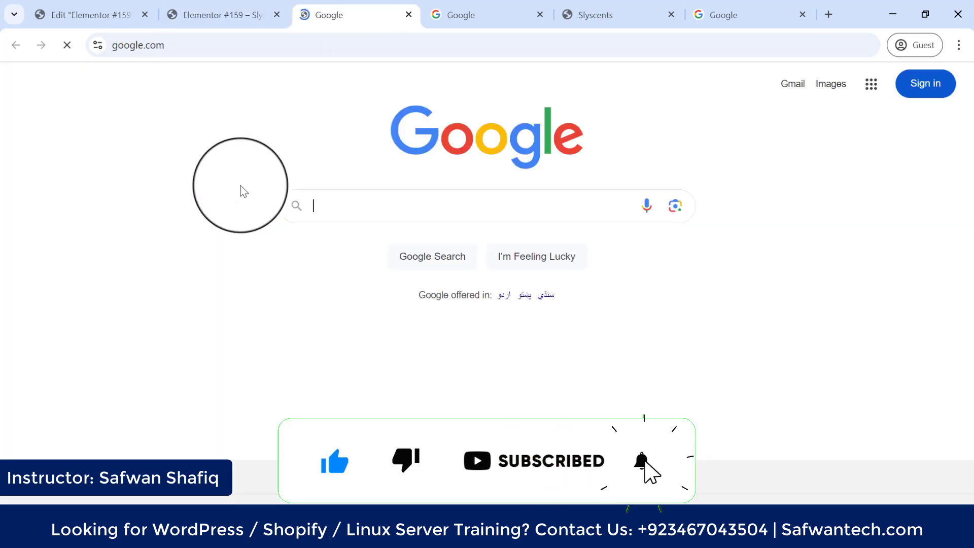
left_click(417, 14)
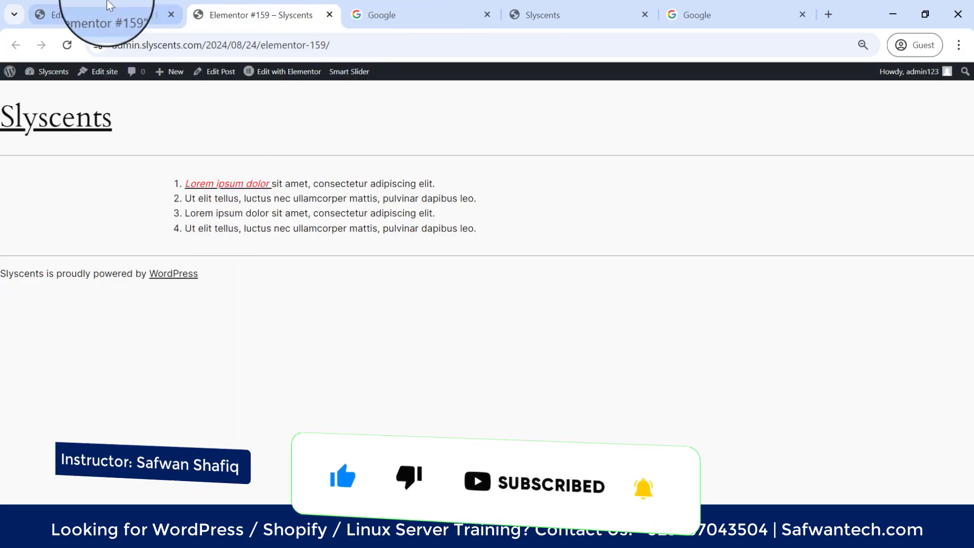
left_click(90, 11)
With the cursor in the third list item, switch the text editor to full-screen writing mode and back.
left_click(135, 304)
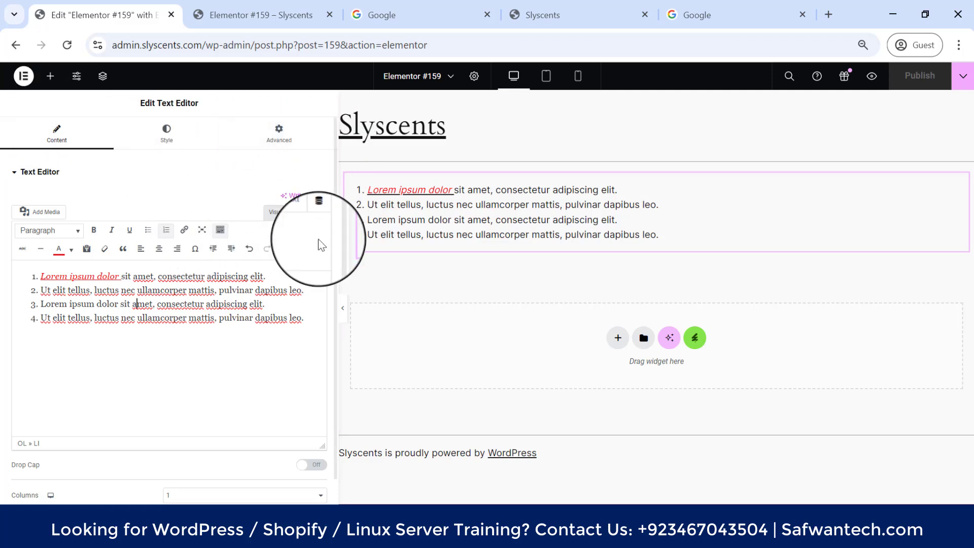
left_click(202, 229)
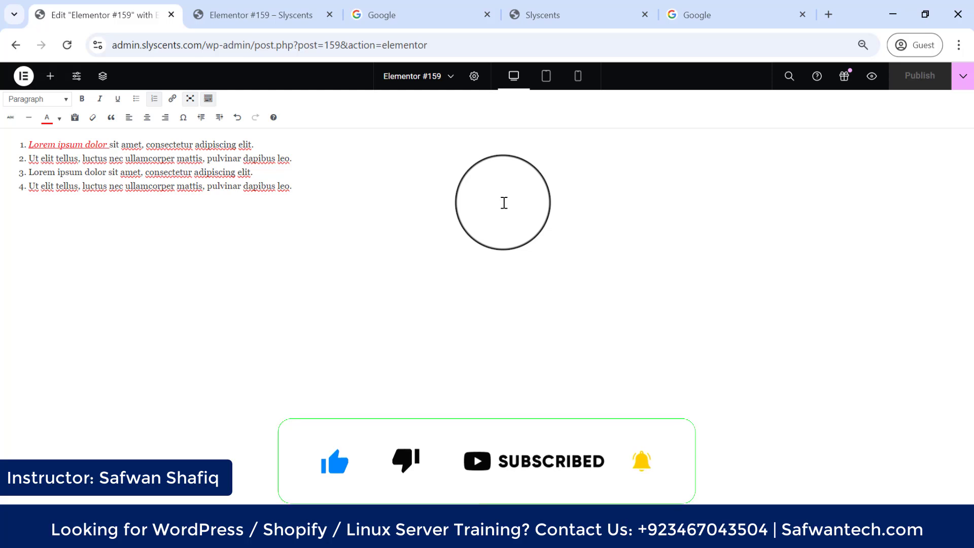
left_click(190, 101)
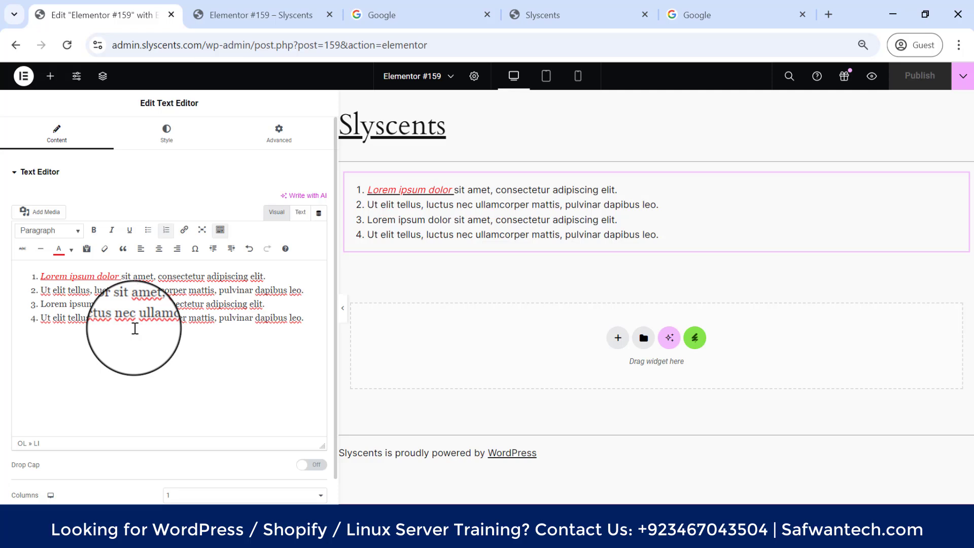
Hide and show the text editor's second row of formatting tools several times, leaving it shown.
left_click(220, 232)
left_click(219, 232)
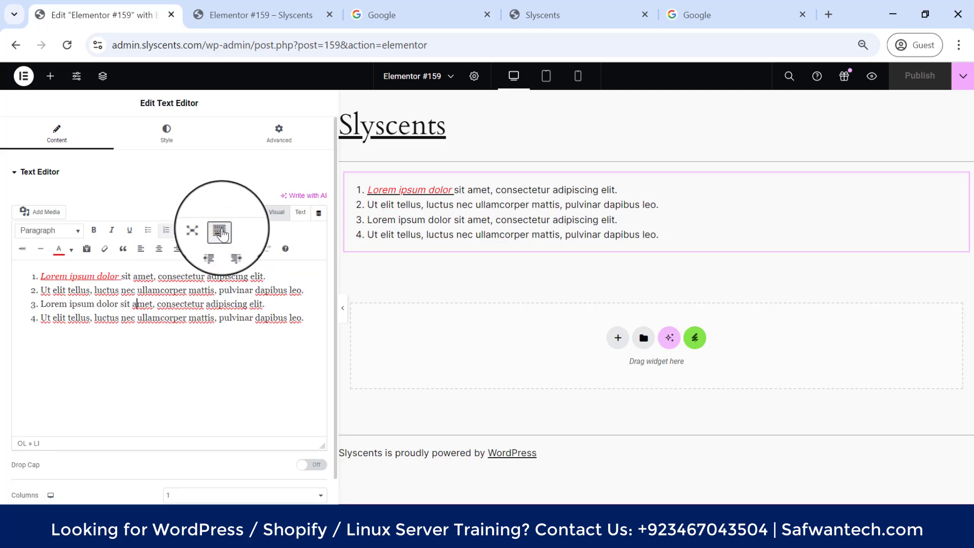
left_click(220, 232)
left_click(219, 232)
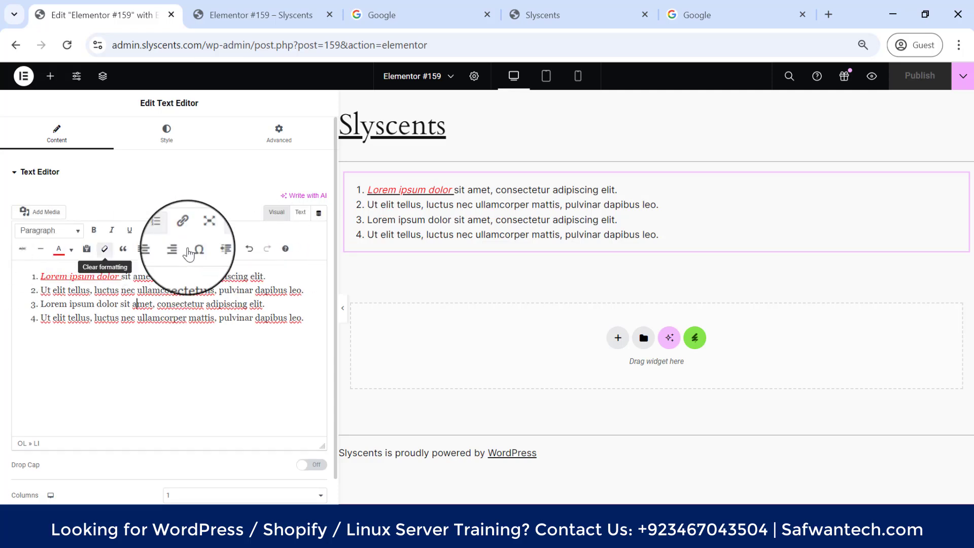
left_click(219, 232)
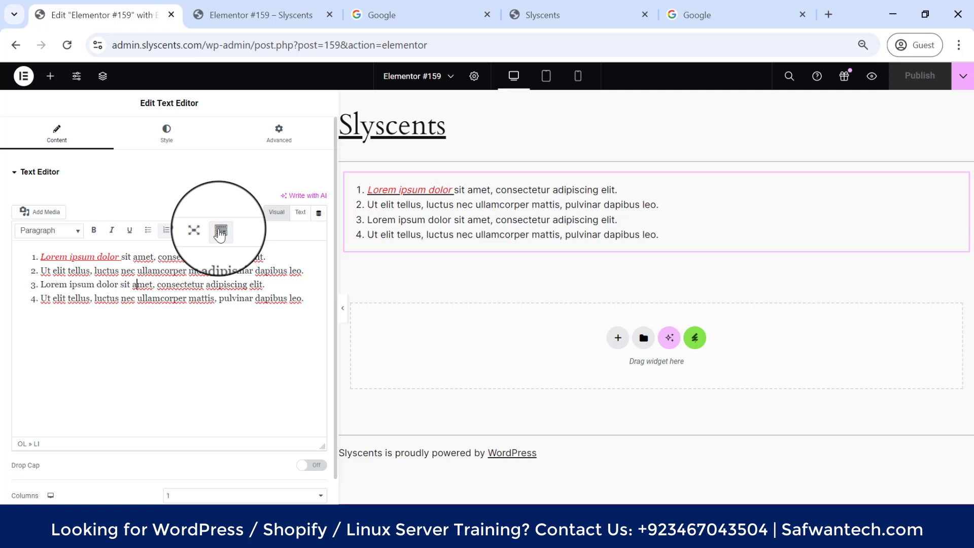
left_click(220, 232)
left_click(220, 232)
left_click(219, 232)
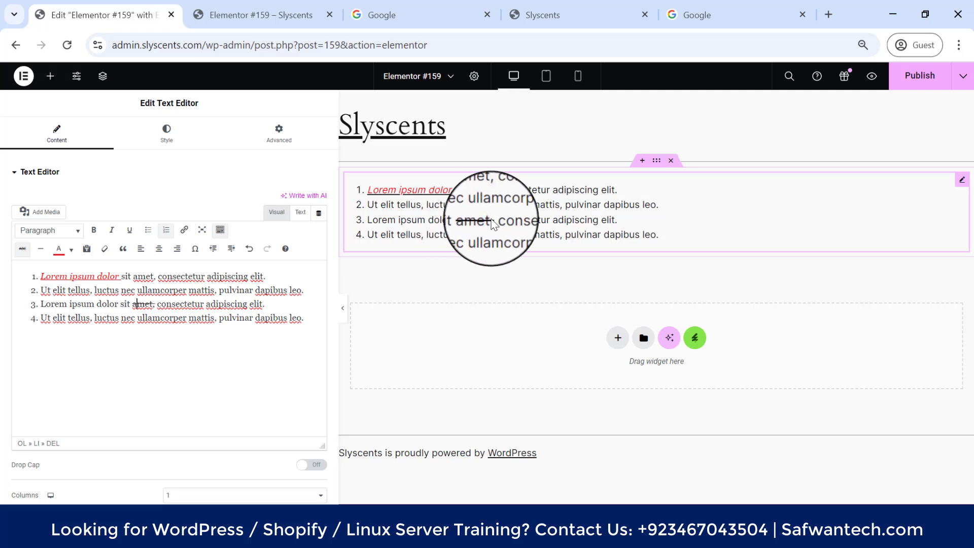
Make "amet," in the third list item bold and remove its strikethrough.
left_click_drag(162, 302, 131, 306)
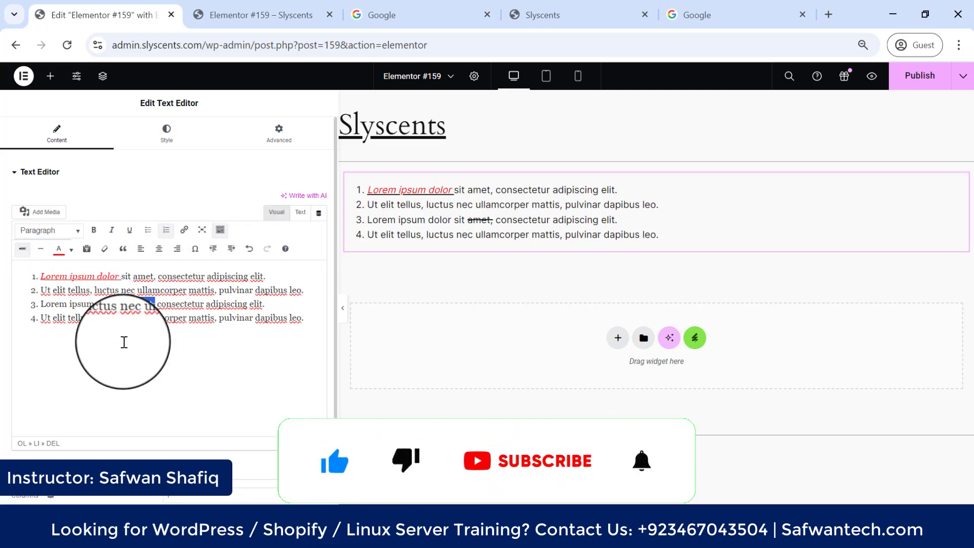
left_click(94, 229)
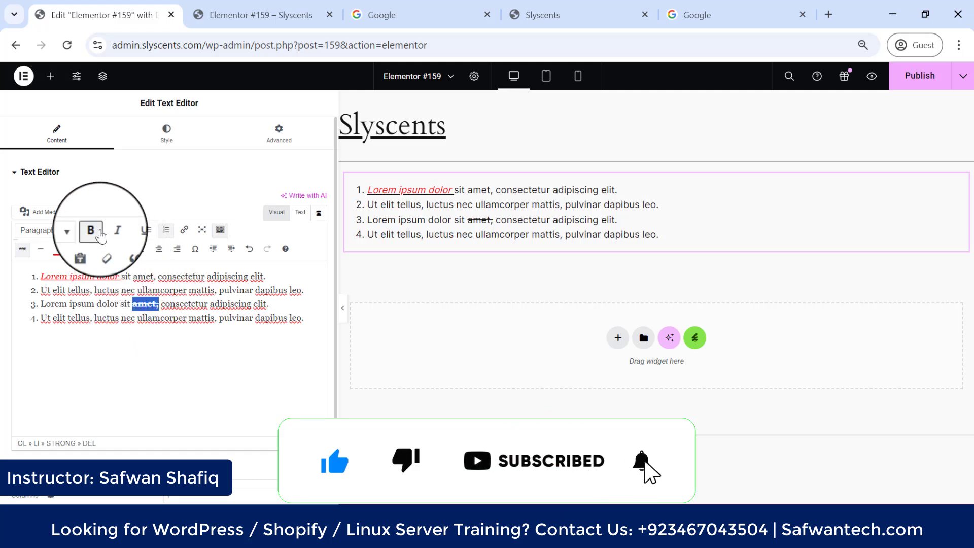
left_click(178, 318)
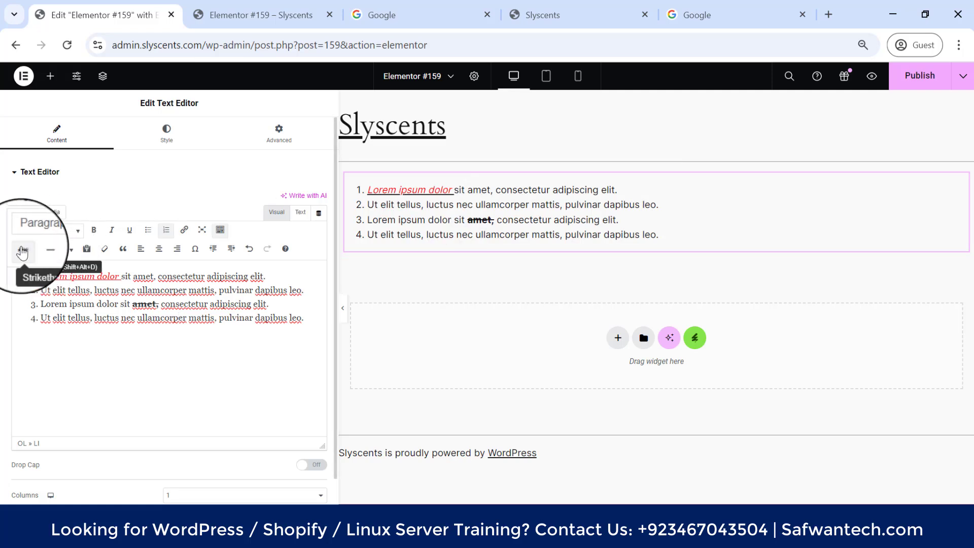
left_click(146, 303)
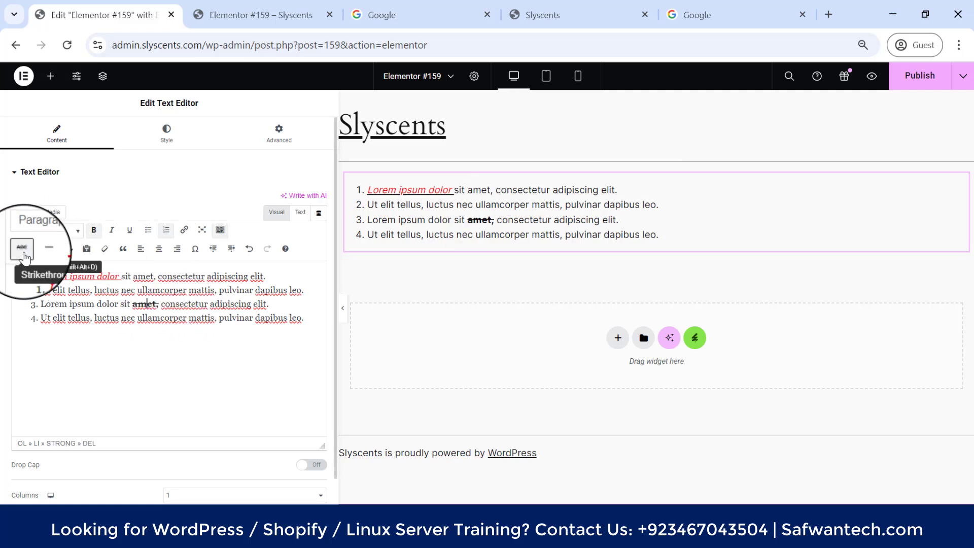
left_click(22, 250)
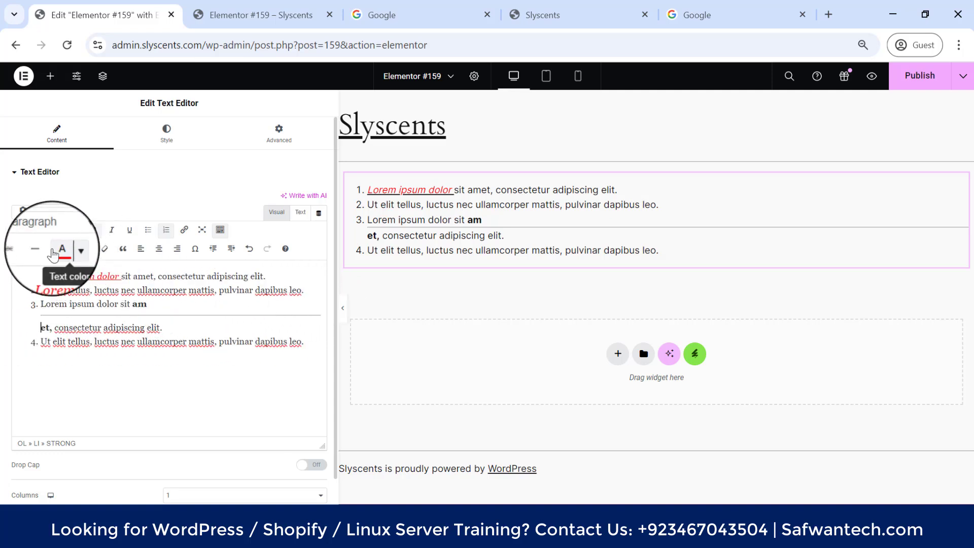
Try a further horizontal line in the middle of "amet," in the third list item, and undo the inserted lines.
left_click(41, 249)
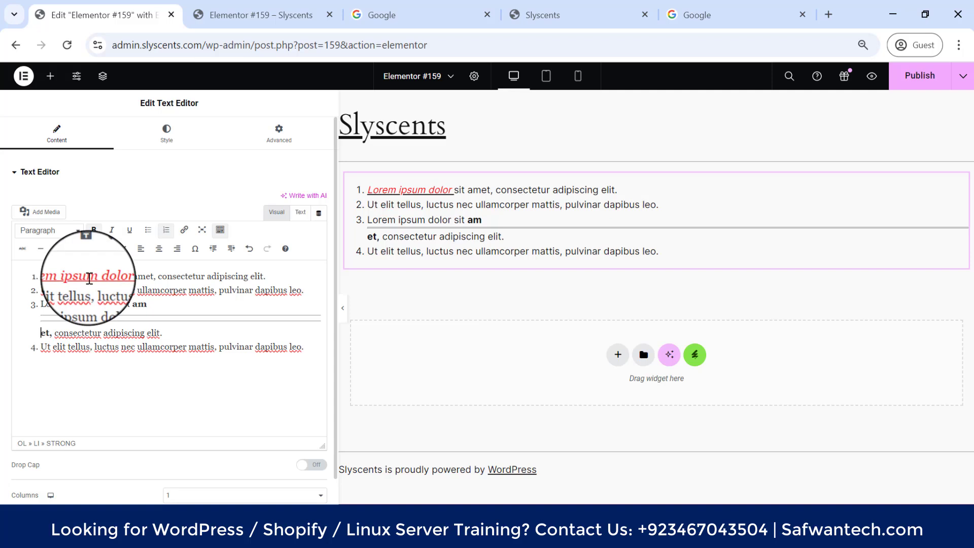
key("ctrl+z")
key("ctrl+z")
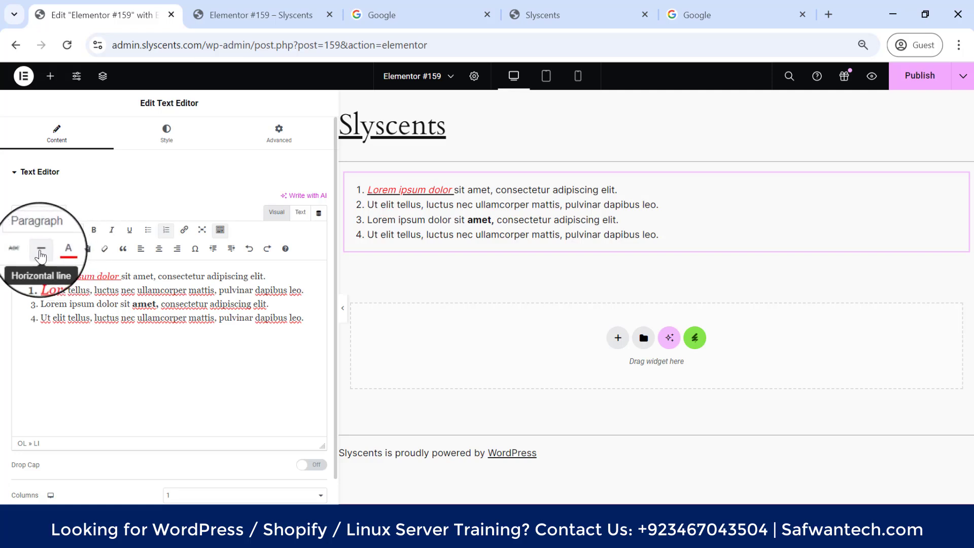
Insert a horizontal line after the third list item, add the text "KK" below it, and delete that text.
left_click(41, 249)
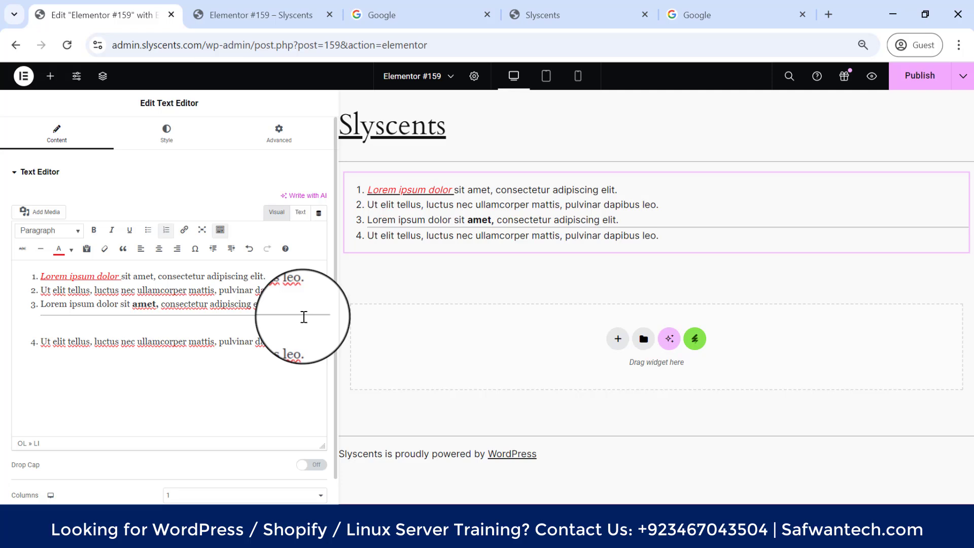
type("KK")
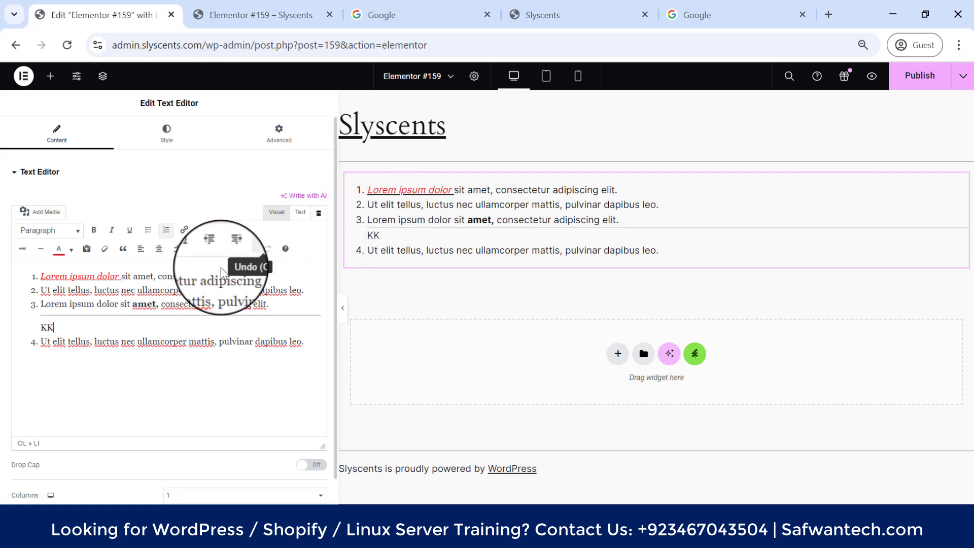
left_click(87, 326)
key("BackSpace")
key("BackSpace")
key("BackSpace")
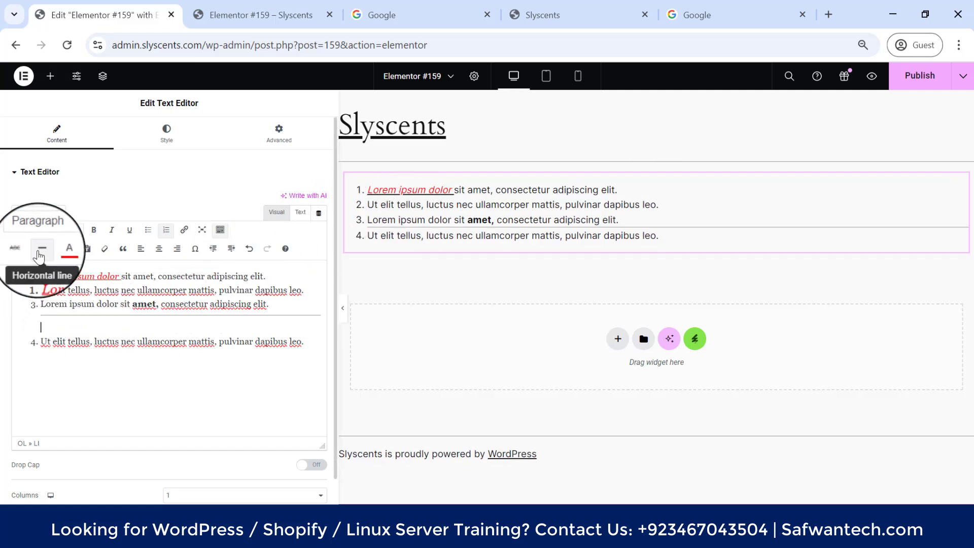
Add several more horizontal lines below the third list item, and delete all the lines there.
left_click(49, 249)
left_click(49, 250)
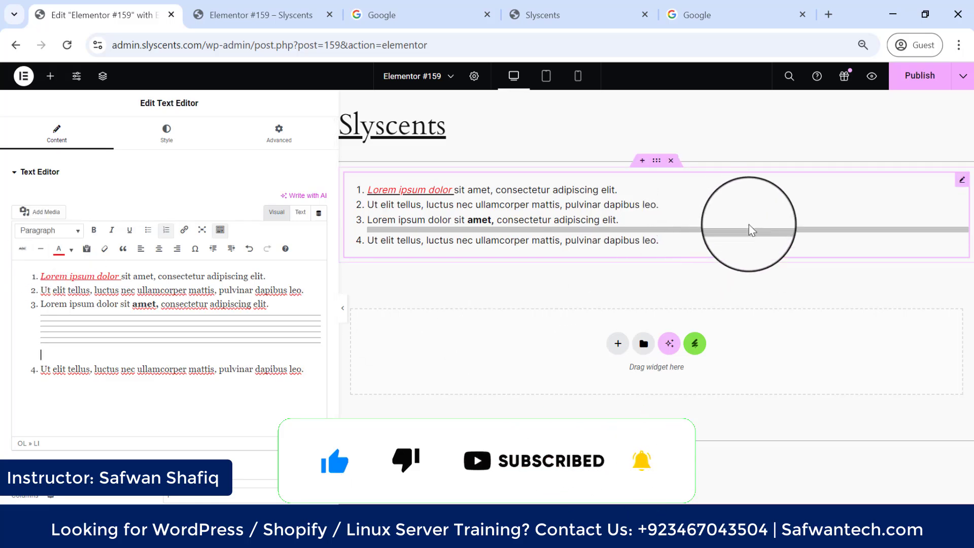
key("BackSpace")
key("BackSpace")
key("BackSpace")
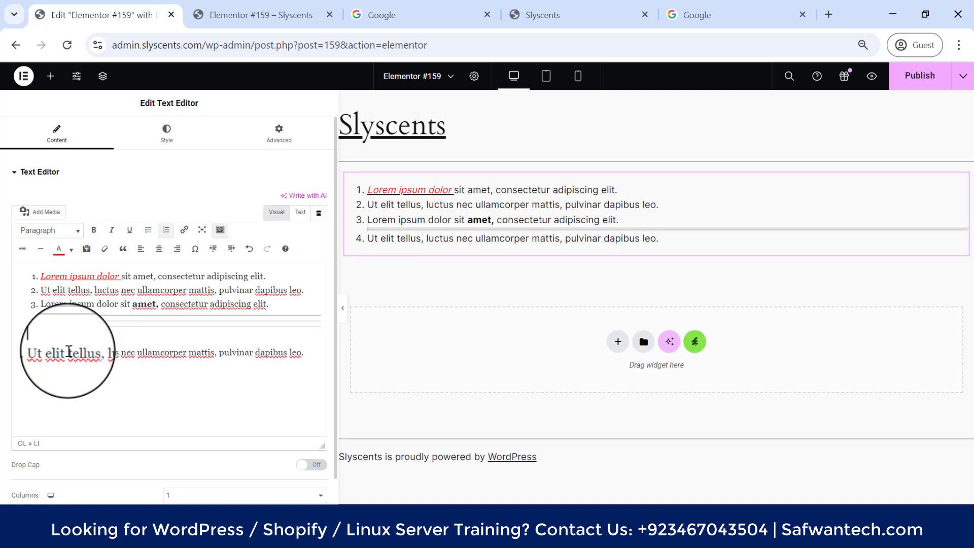
key("BackSpace")
key("BackSpace")
key("BackSpace")
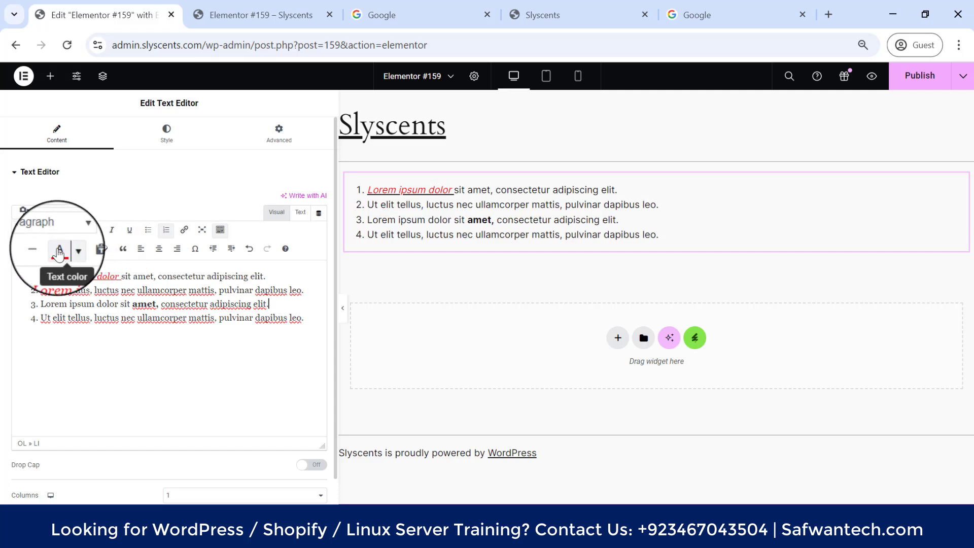
Try the custom text colors b51414, ff0000 and f25c5c, and close the color picker without applying any.
left_click(71, 249)
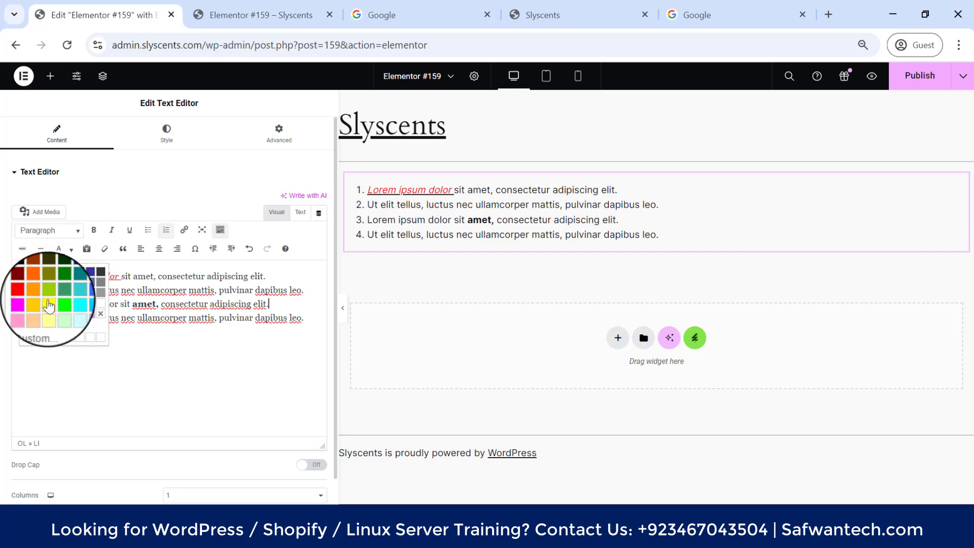
left_click(36, 325)
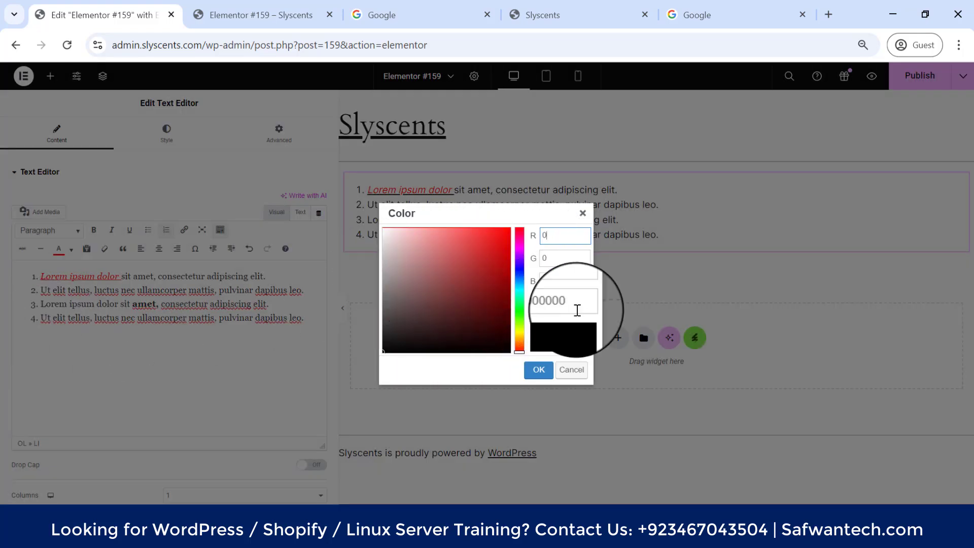
double_click(577, 304)
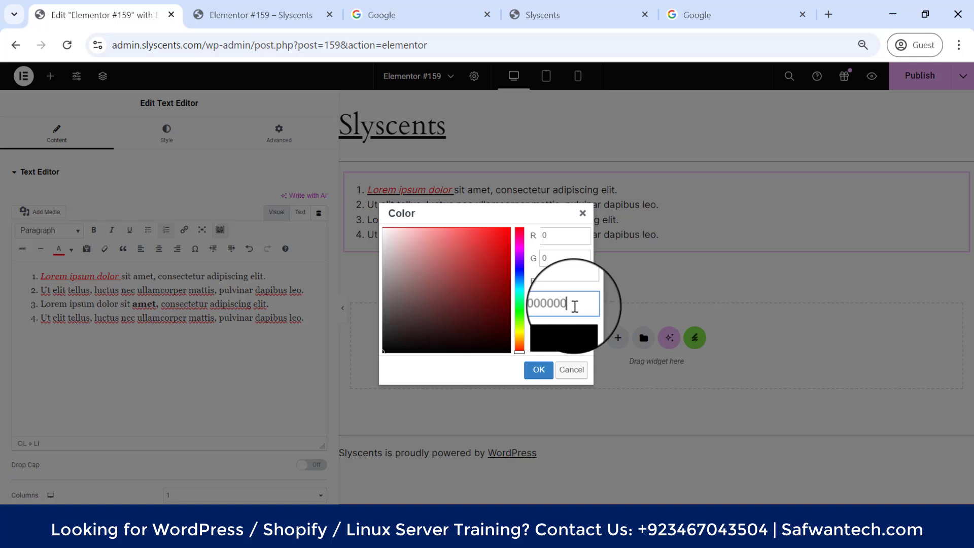
left_click_drag(577, 307, 542, 311)
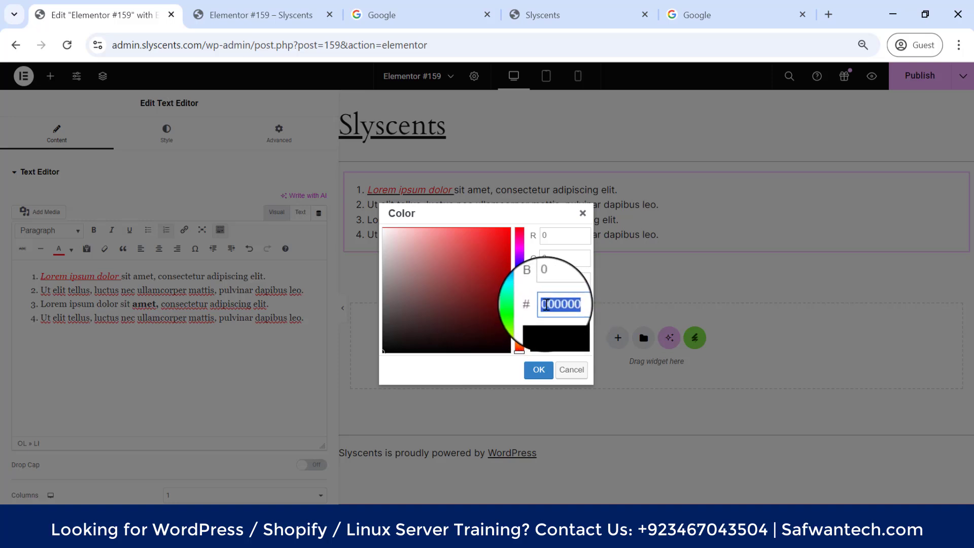
type("b51414")
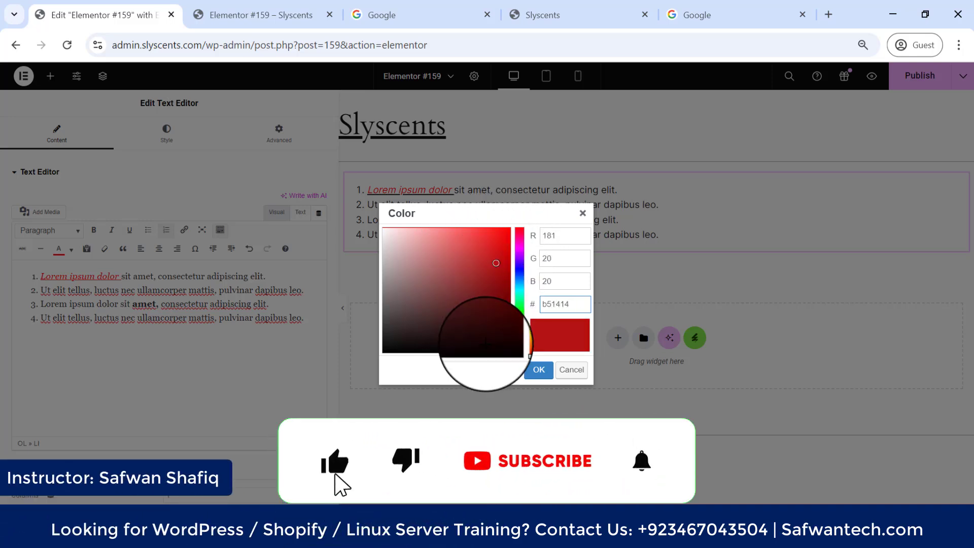
left_click(504, 239)
left_click_drag(508, 237, 512, 227)
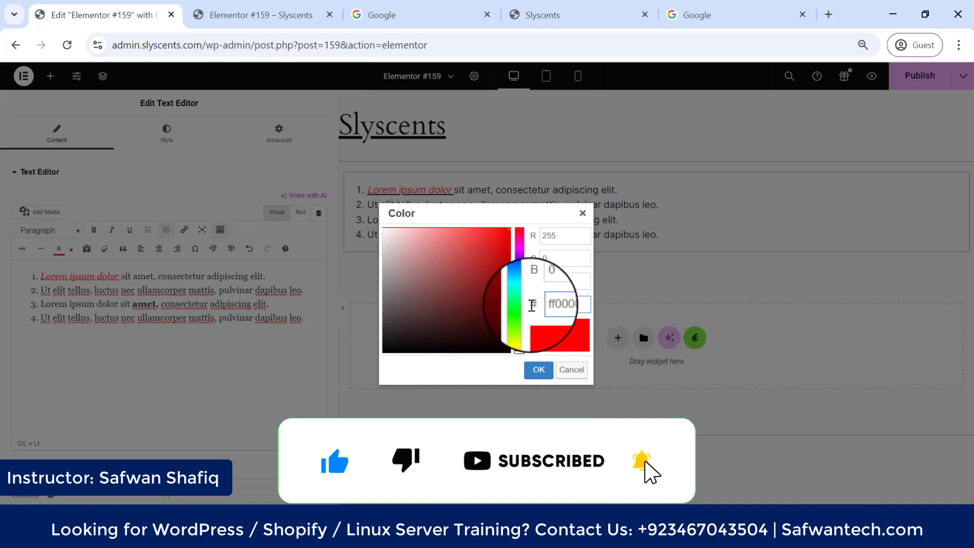
left_click_drag(532, 305, 573, 305)
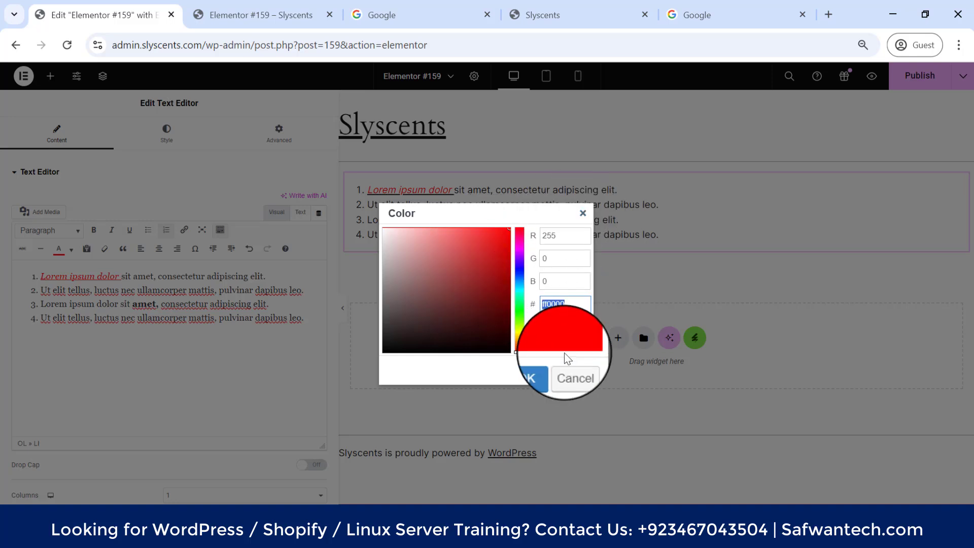
left_click(463, 231)
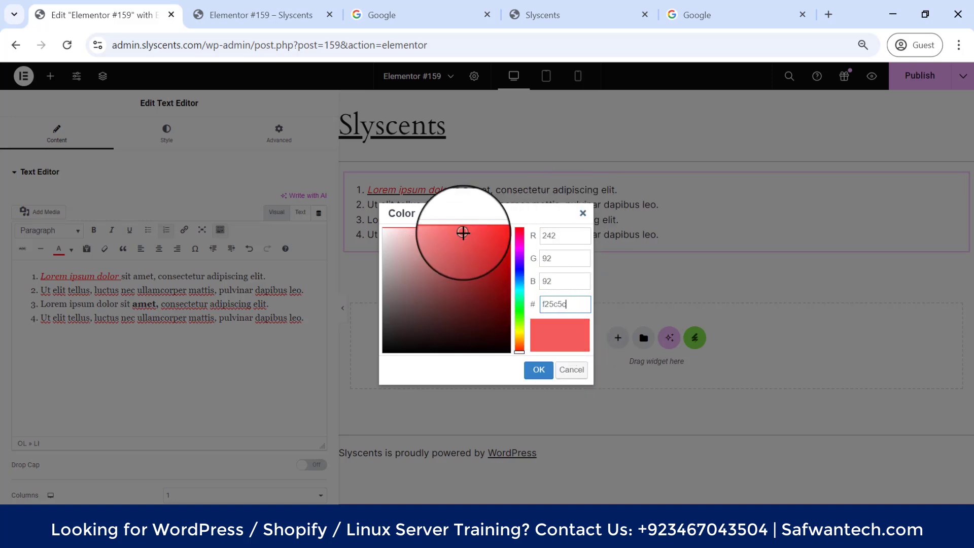
left_click(582, 217)
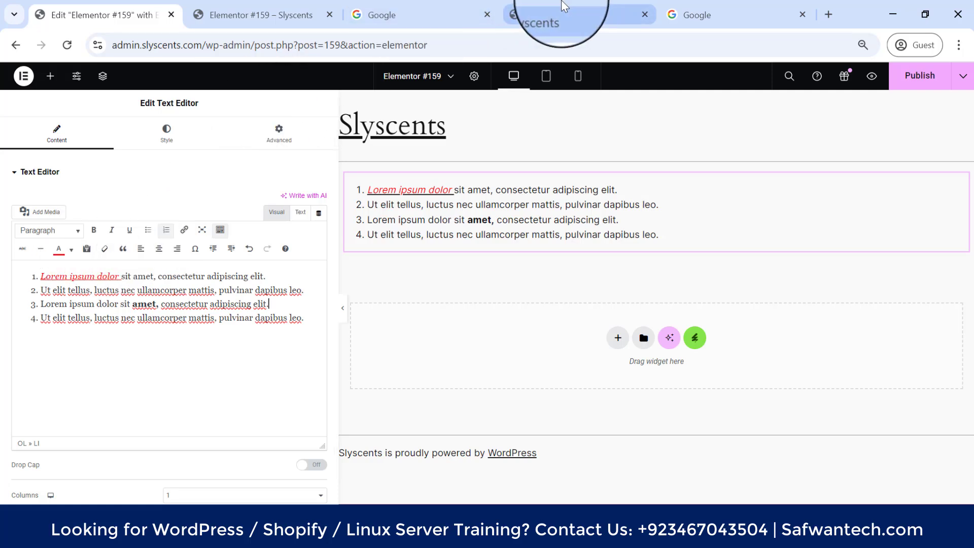
Switch to the first Google tab and open elementor.com there.
left_click(416, 15)
left_click(347, 47)
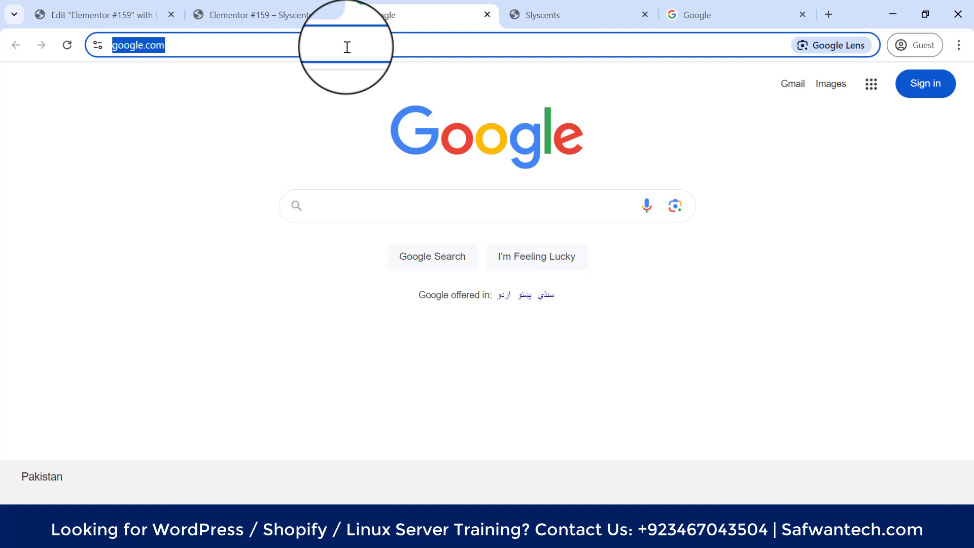
type("EELE")
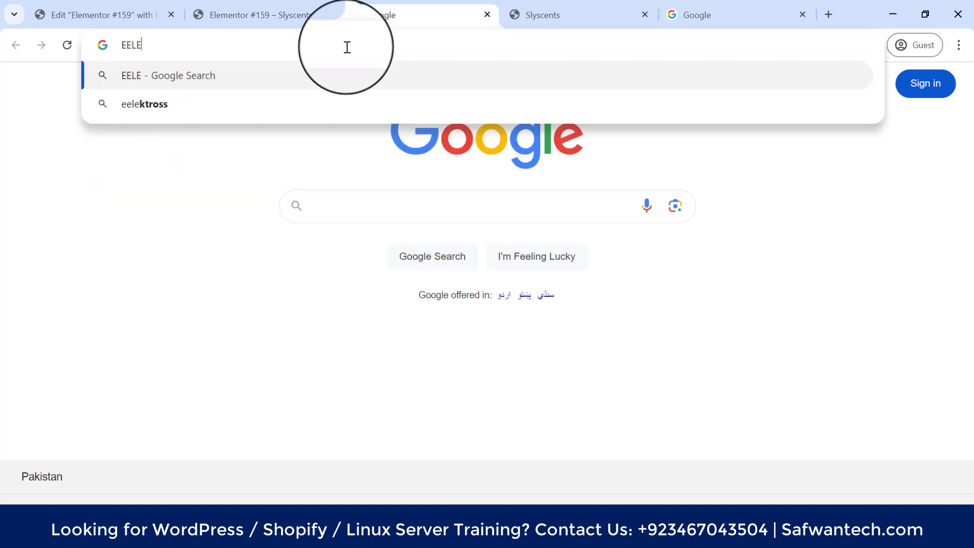
key("BackSpace")
key("BackSpace")
key("BackSpace")
type("LEL")
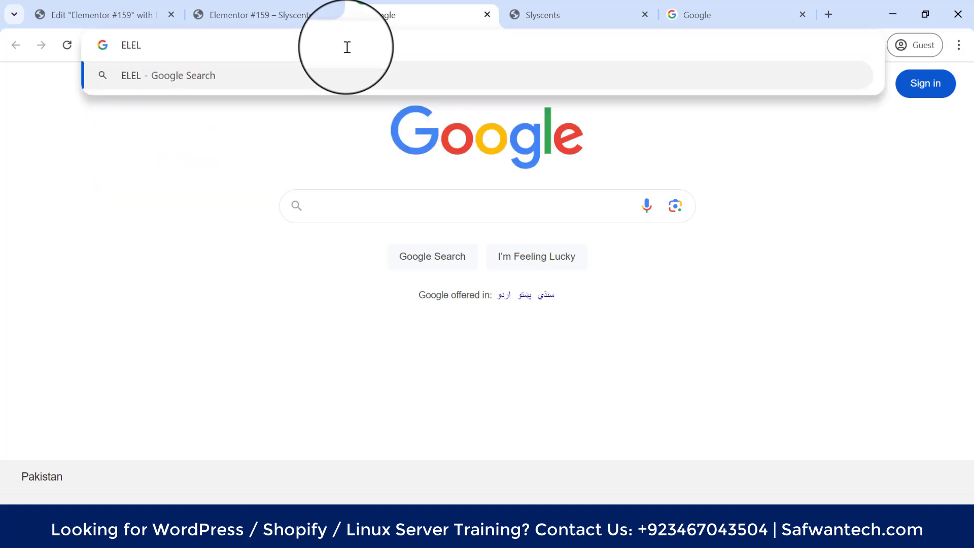
key("BackSpace")
type("MENTOR")
key("Return")
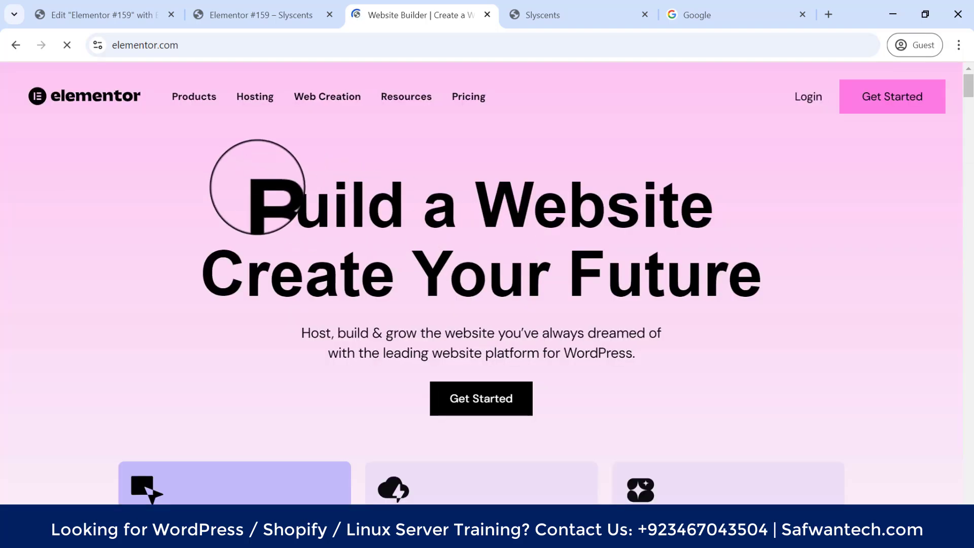
Copy the heading "Build Any Type of Website for Your Business" and the sentence below it from the Elementor homepage.
scroll(266, 196, "down", 15)
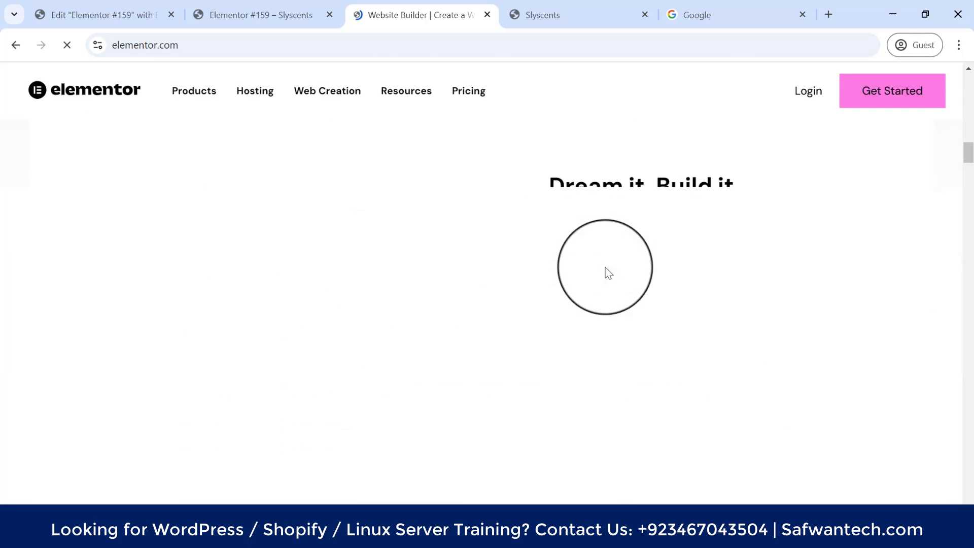
scroll(609, 273, "up", 5)
scroll(609, 273, "down", 3)
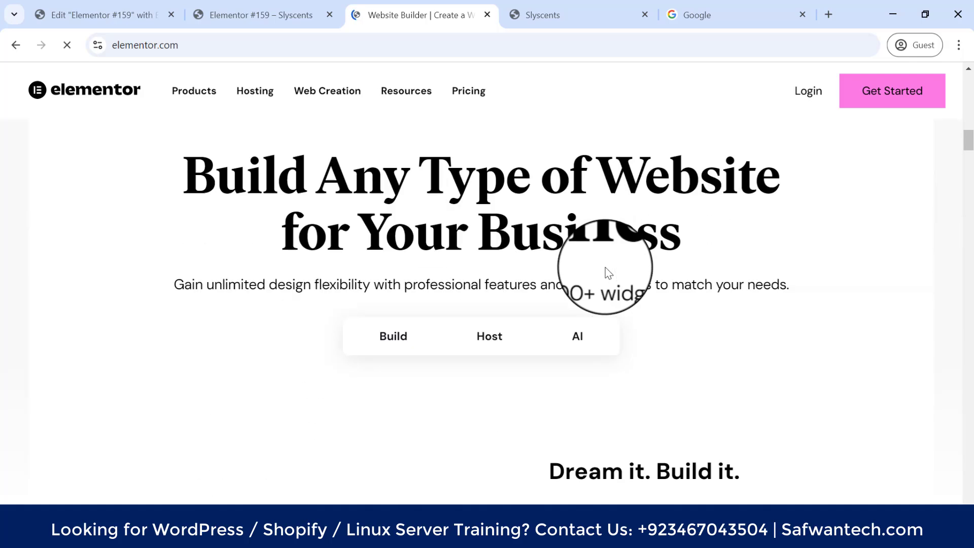
scroll(609, 273, "up", 4)
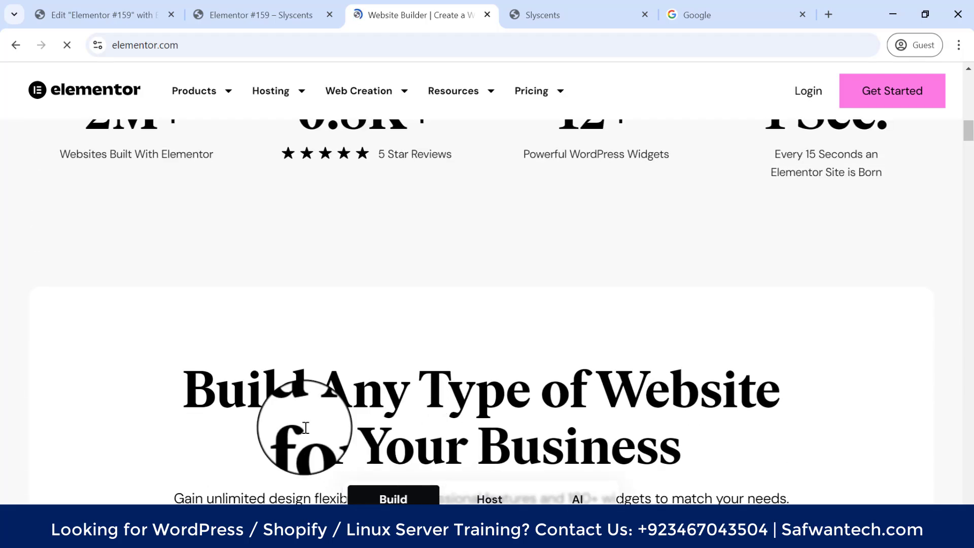
scroll(485, 269, "down", 12)
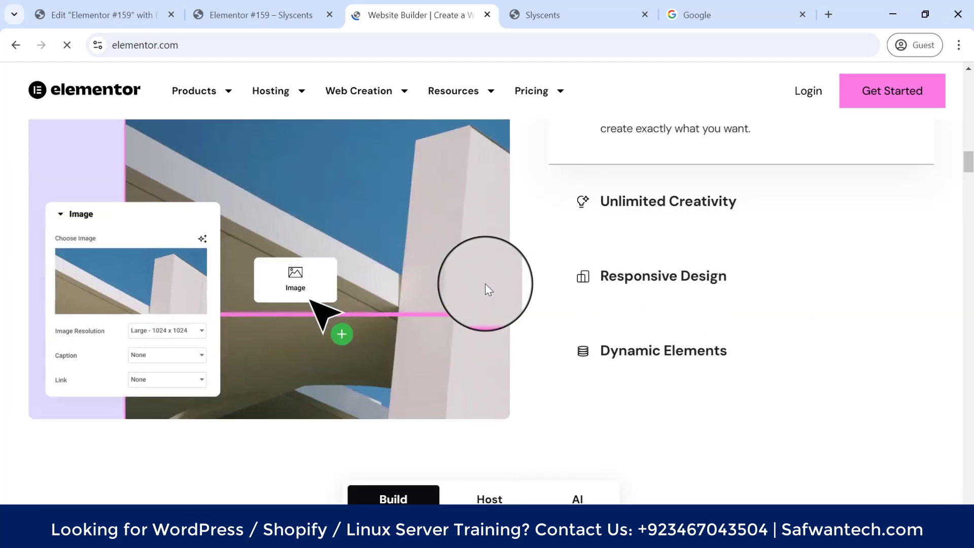
scroll(485, 284, "up", 5)
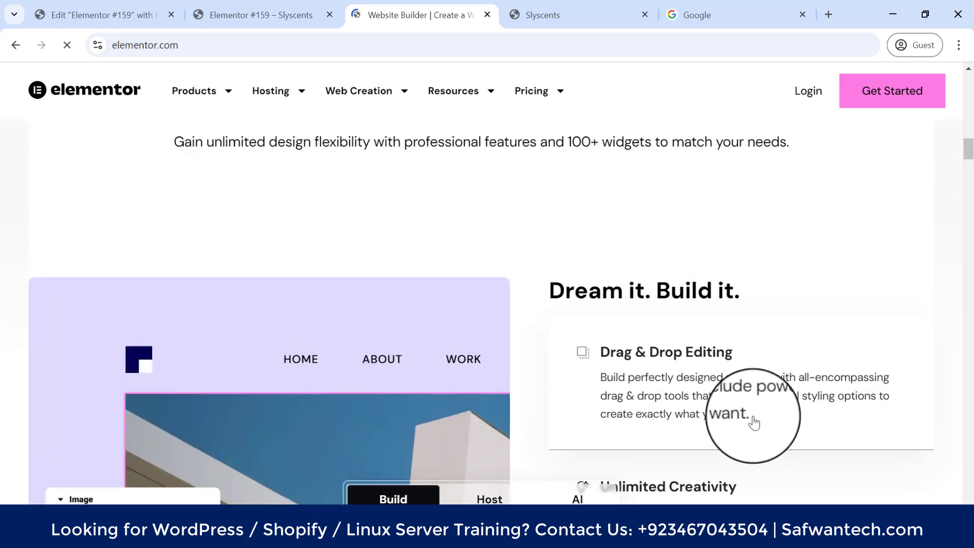
scroll(427, 298, "up", 8)
scroll(278, 304, "down", 4)
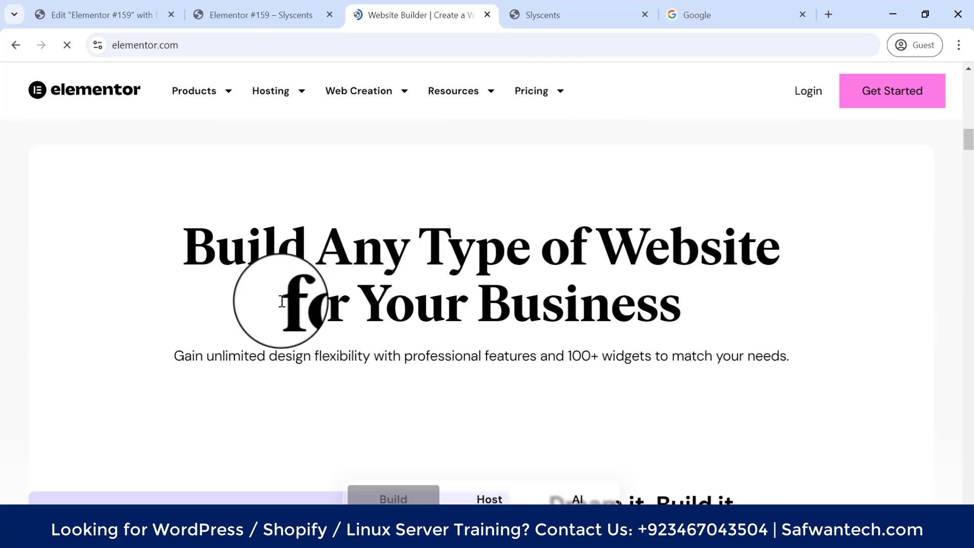
left_click_drag(204, 248, 728, 328)
left_click(727, 330)
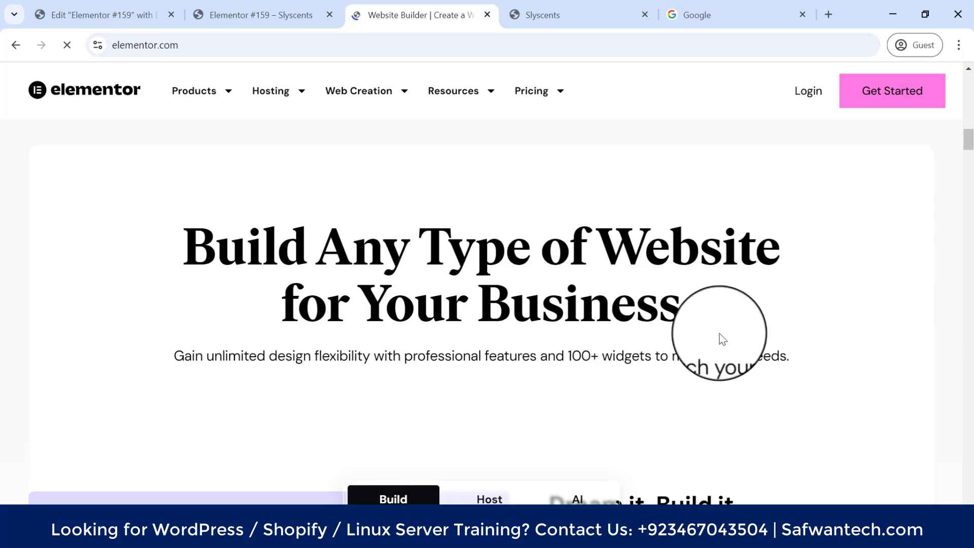
left_click_drag(793, 360, 152, 229)
right_click(462, 256)
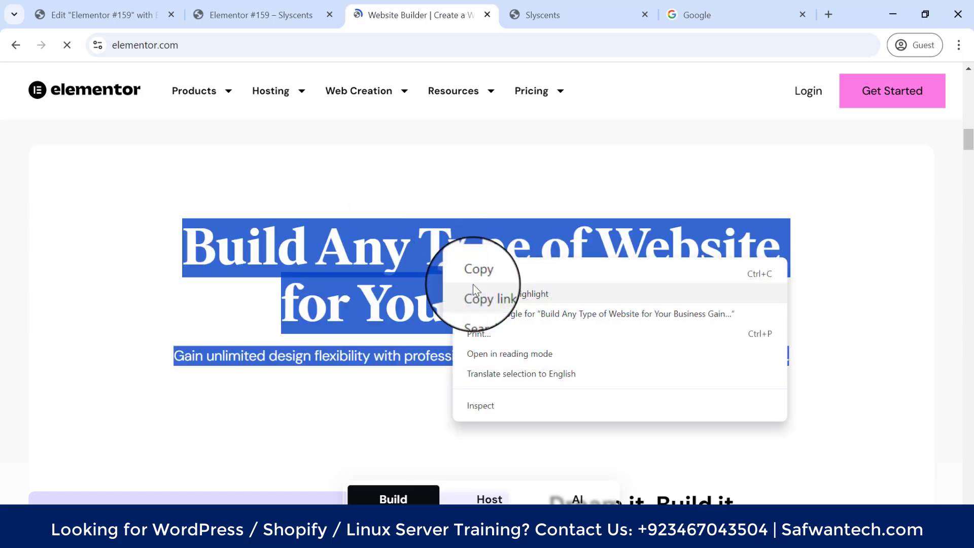
left_click(475, 276)
Return to the Elementor post and paste the copied heading and sentence below the numbered list in the text editor.
left_click(96, 17)
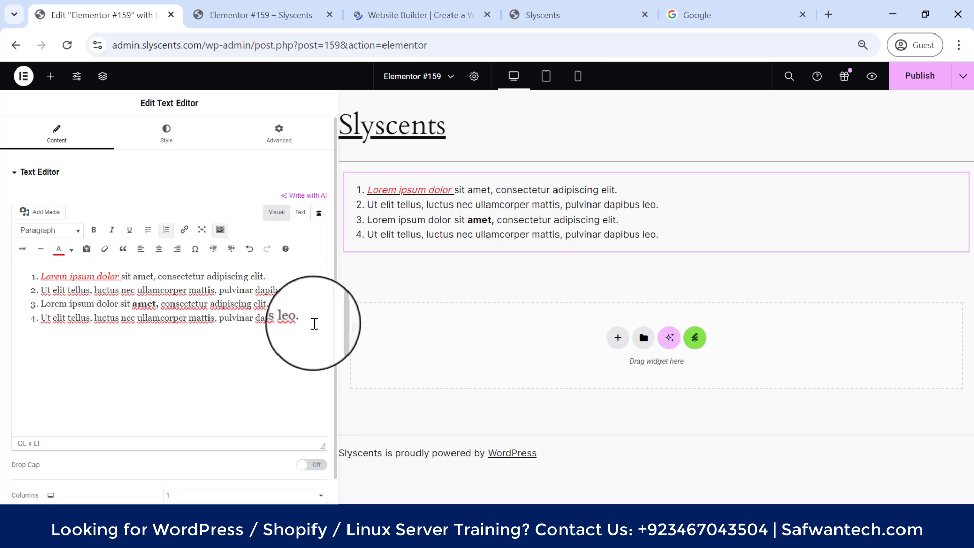
key("Return")
key("Return")
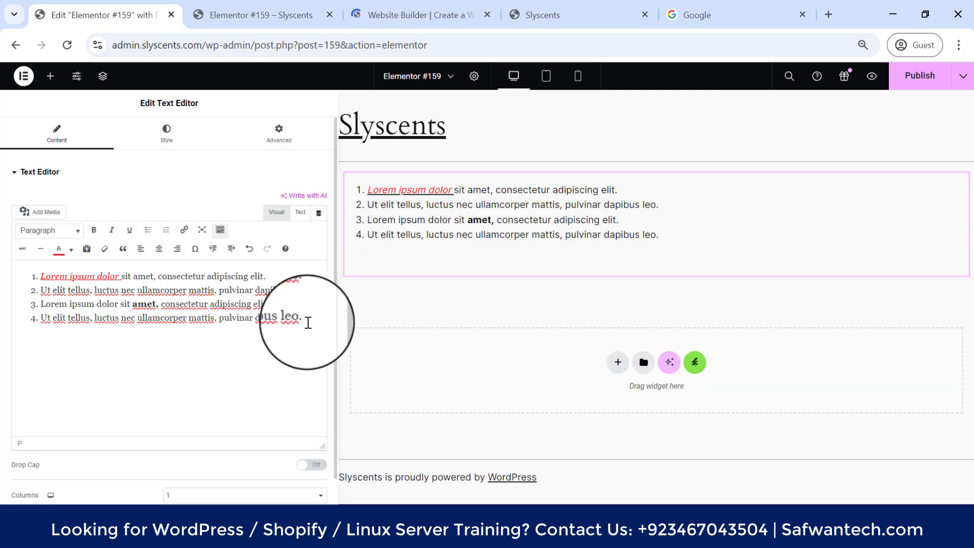
key("ctrl+v")
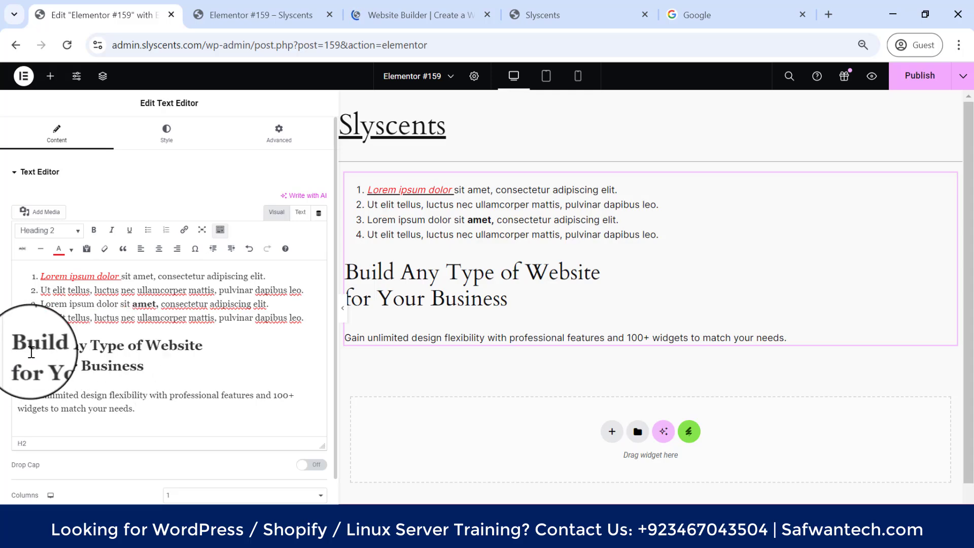
Compare the pasted heading's formatting with the original heading on the Elementor homepage.
left_click(442, 14)
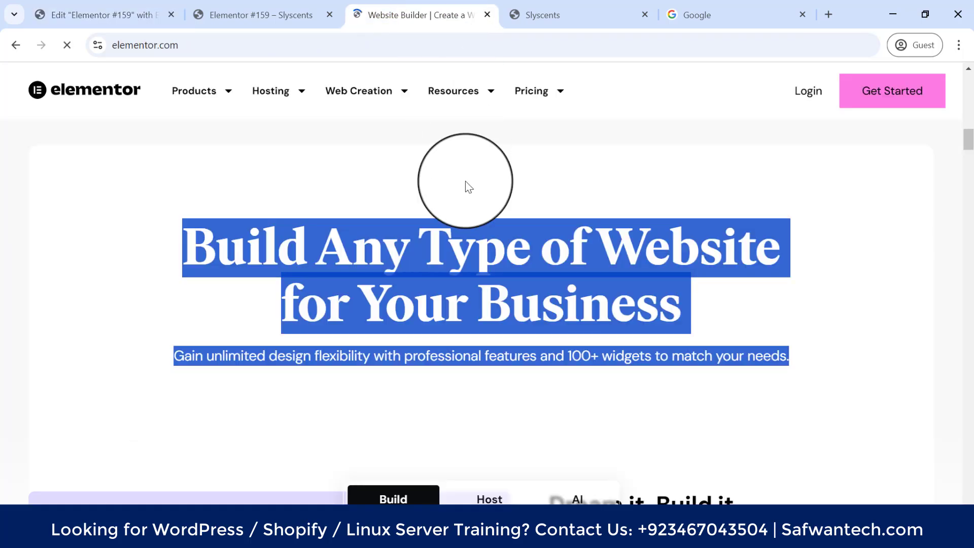
left_click(80, 15)
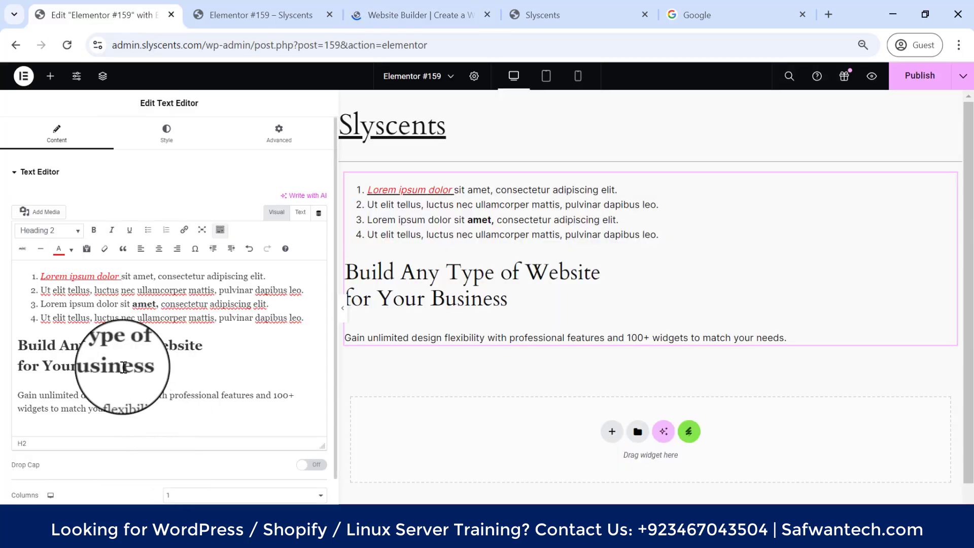
left_click(394, 7)
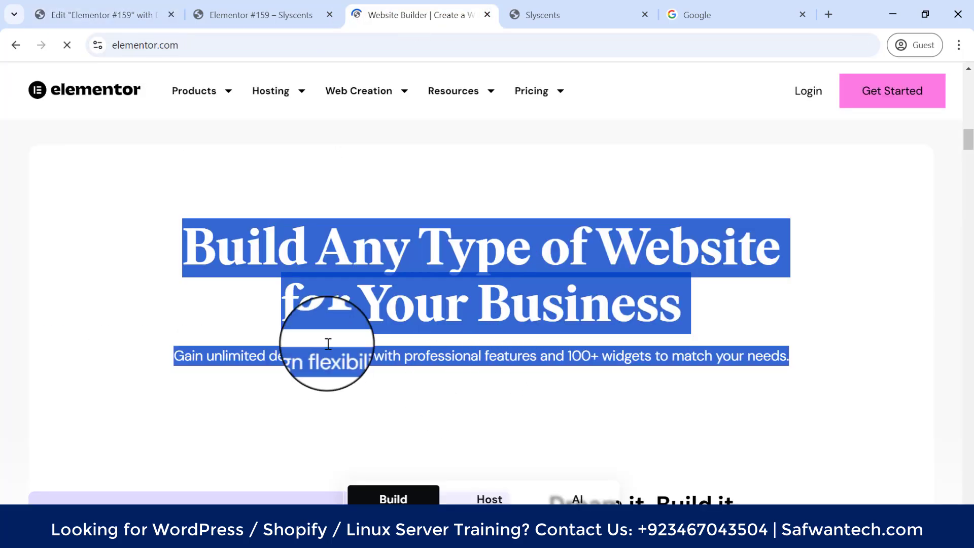
left_click(311, 268)
double_click(218, 246)
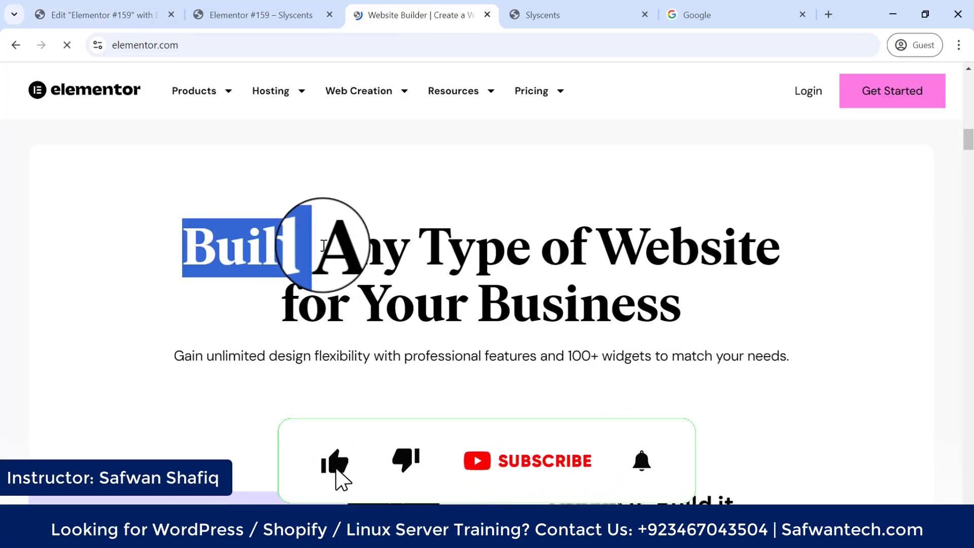
left_click_drag(489, 305, 664, 315)
Look through the Elementor homepage's Build, Host and AI sections to examine how their headings and text are styled.
scroll(500, 267, "down", 15)
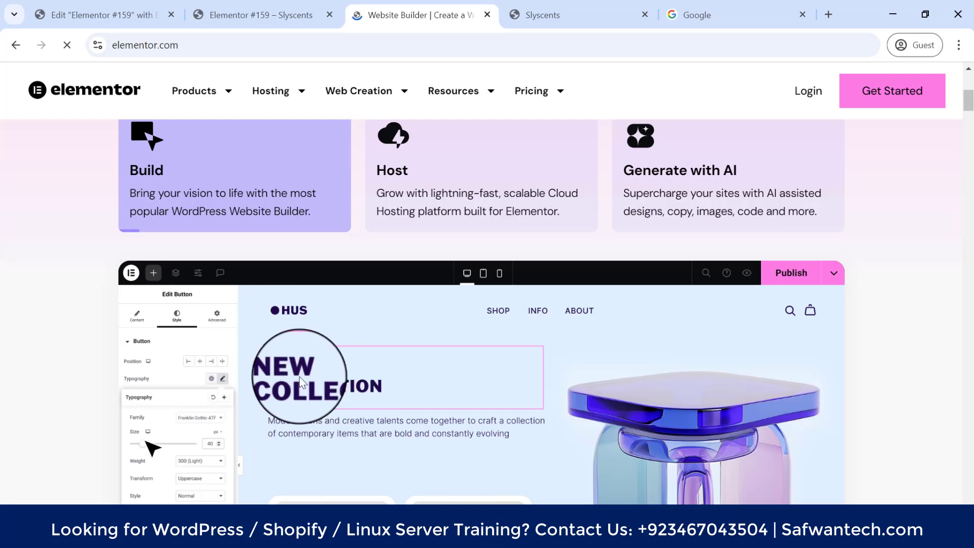
scroll(315, 374, "up", 15)
scroll(487, 260, "down", 5)
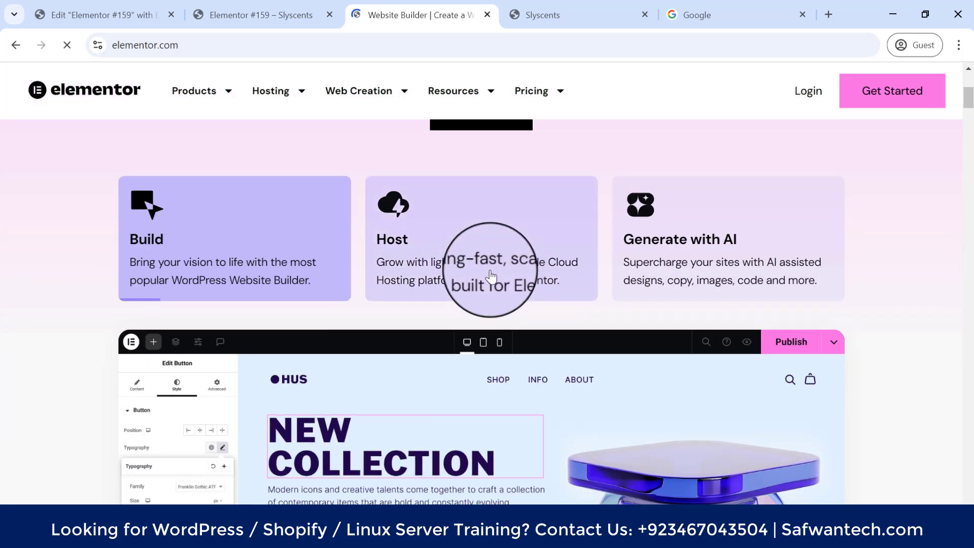
scroll(571, 288, "down", 7)
scroll(445, 297, "up", 12)
scroll(445, 294, "down", 15)
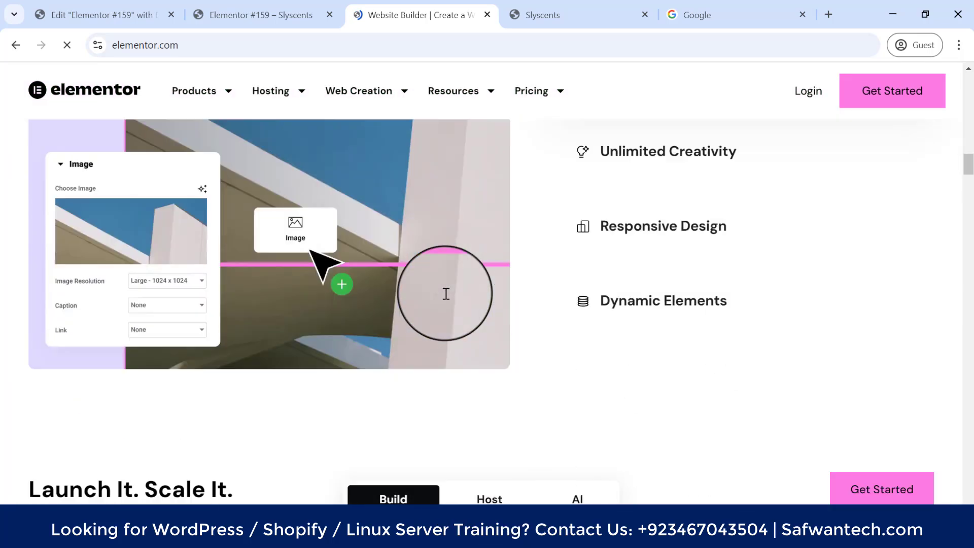
scroll(450, 299, "up", 7)
scroll(554, 304, "down", 11)
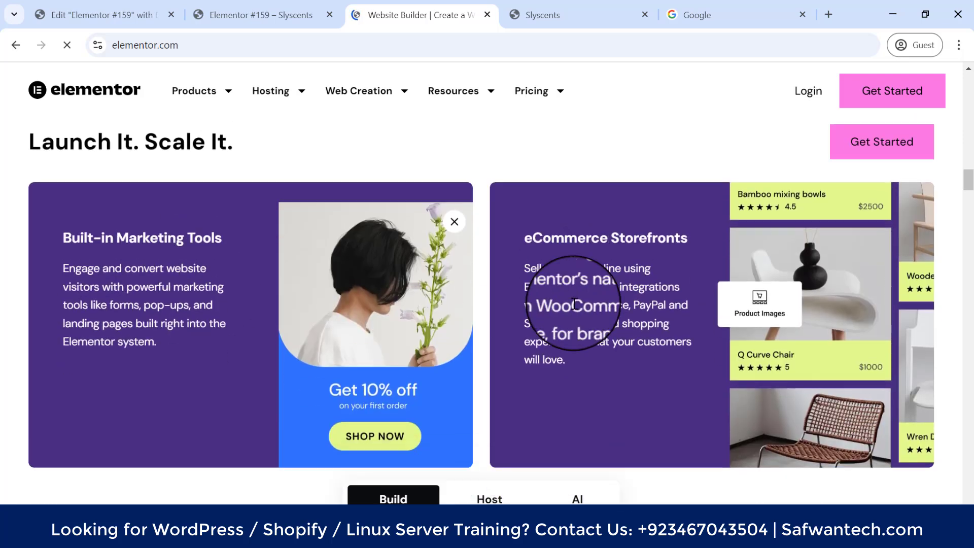
scroll(562, 295, "down", 8)
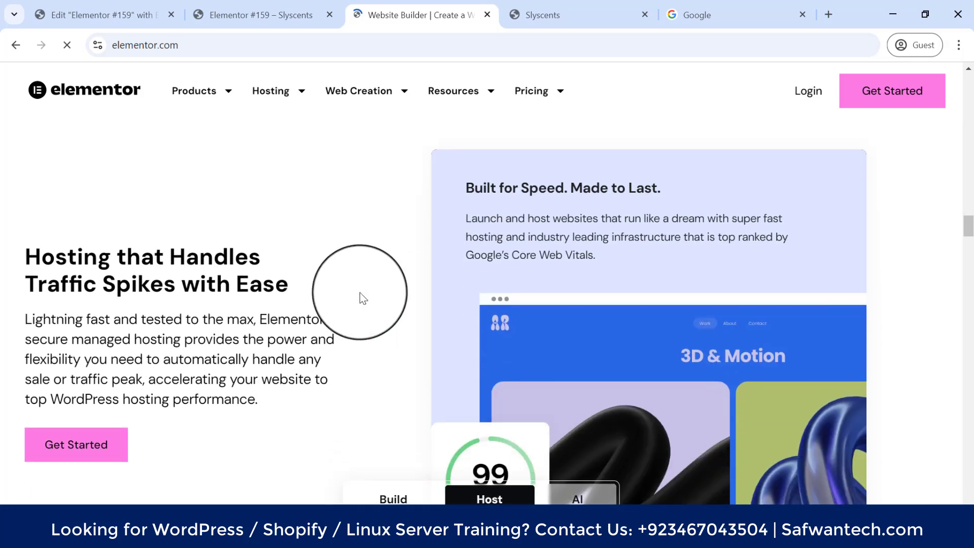
scroll(354, 315, "down", 4)
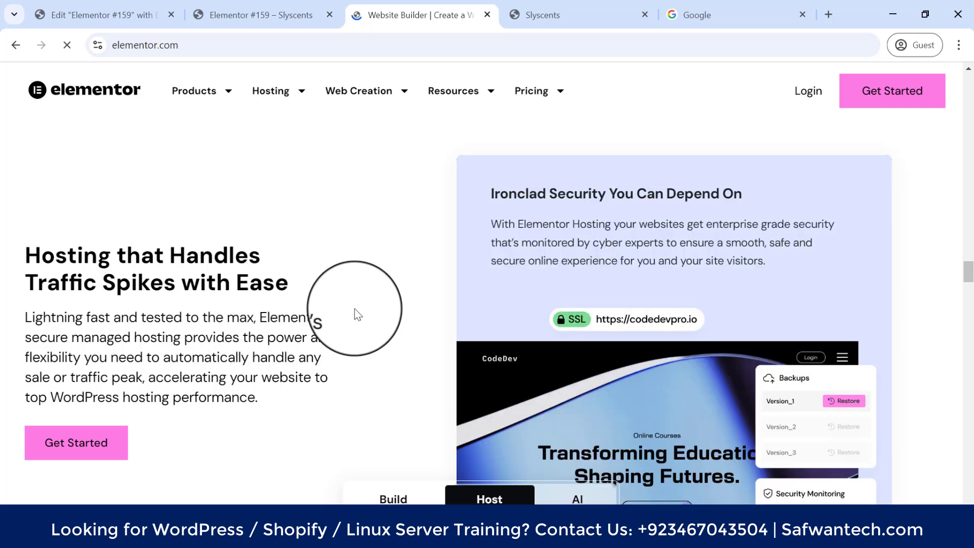
scroll(365, 318, "up", 2)
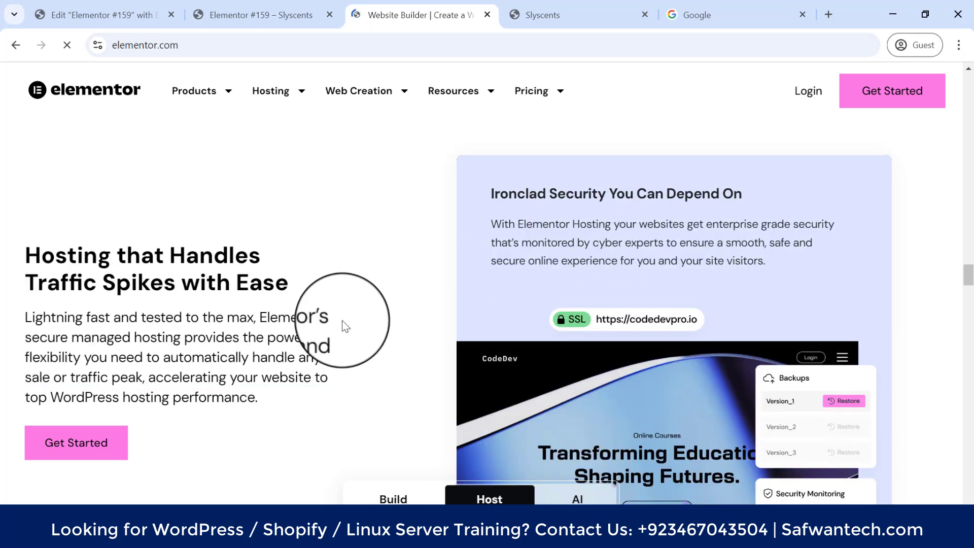
scroll(340, 348, "down", 6)
scroll(340, 348, "down", 10)
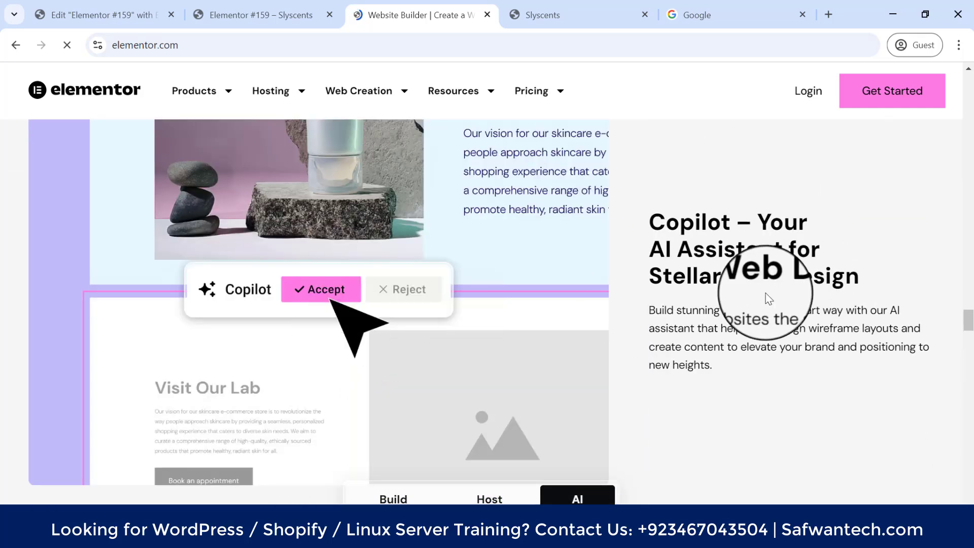
scroll(533, 332, "down", 10)
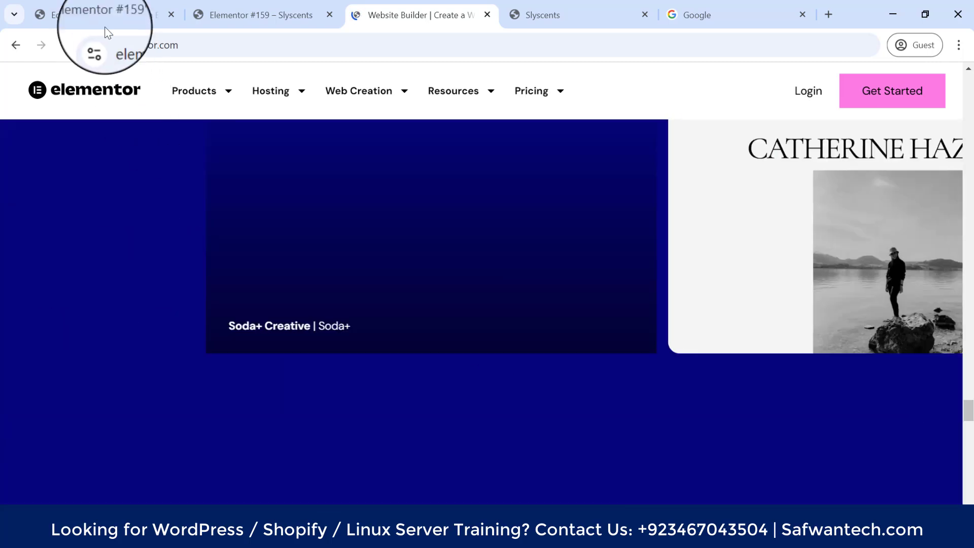
Go back to the post being edited, select the pasted heading and sentence, and turn on Paste as text mode.
left_click(108, 15)
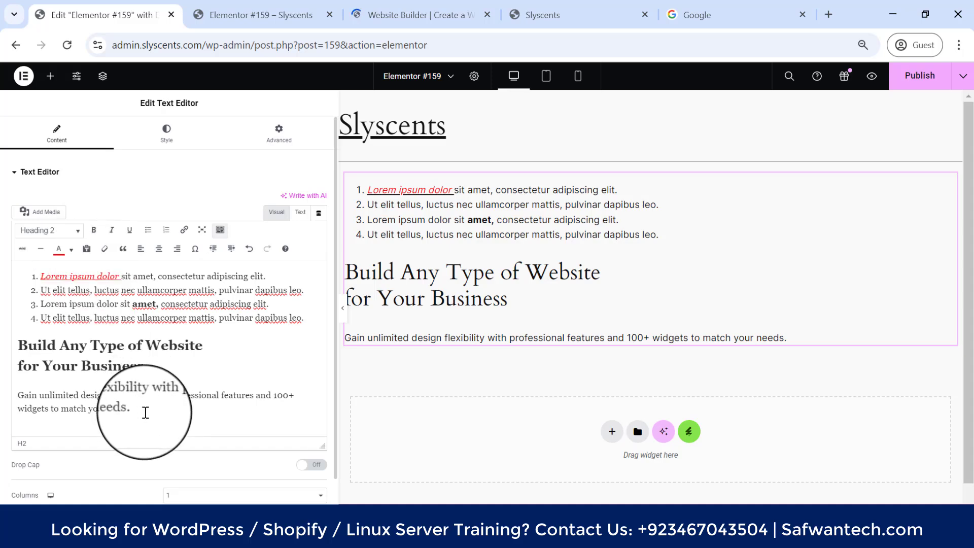
left_click_drag(145, 412, 18, 346)
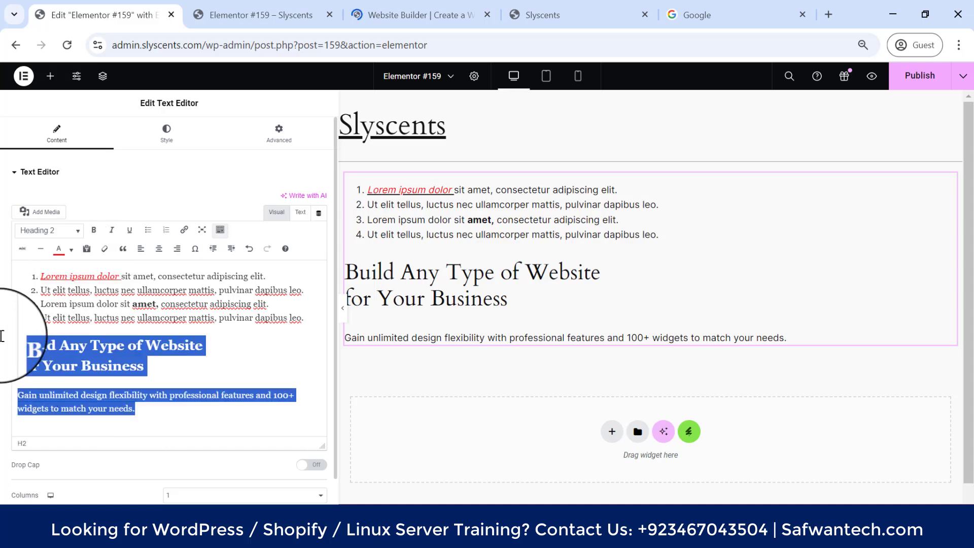
left_click(87, 251)
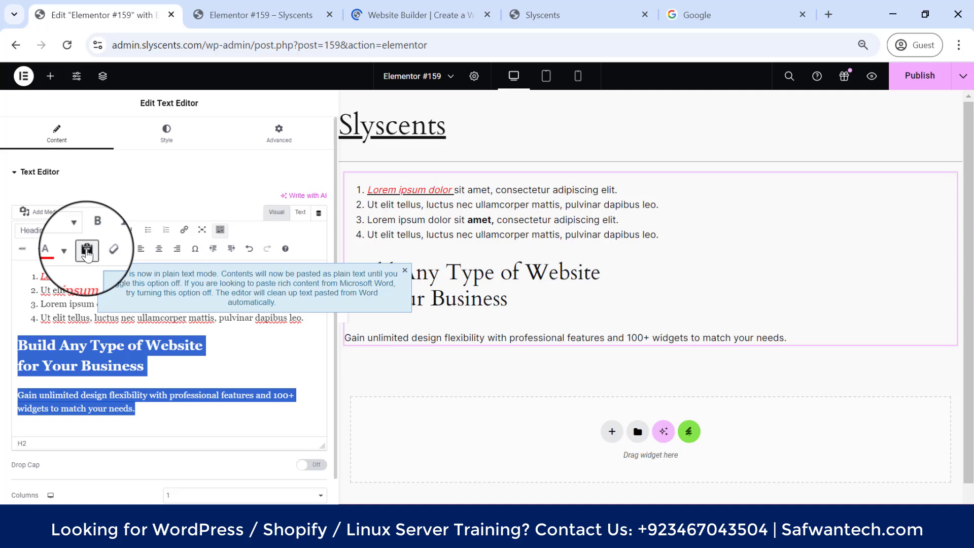
Copy the heading and sentence inside the text editor and paste them over themselves as plain text.
left_click(146, 402)
left_click_drag(146, 408, 18, 346)
key("ctrl+c")
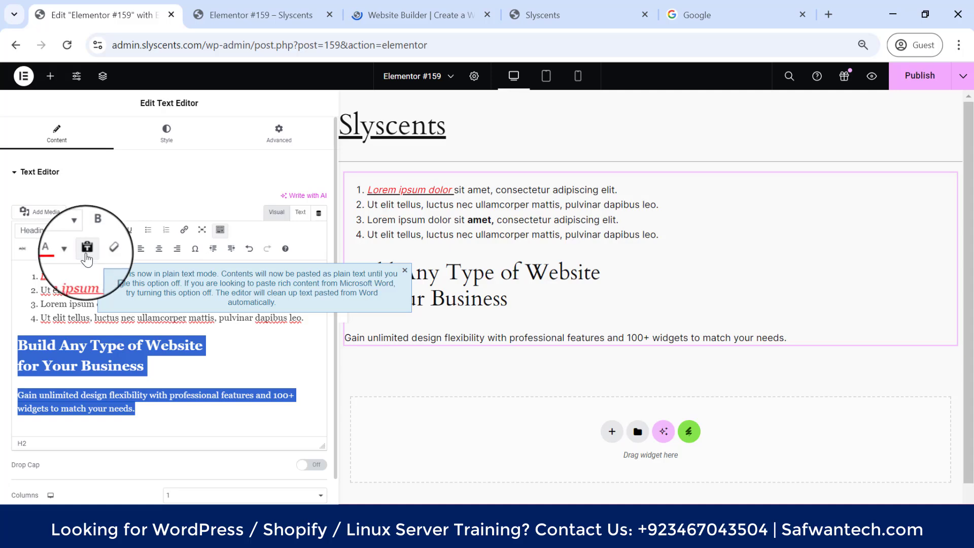
right_click(143, 407)
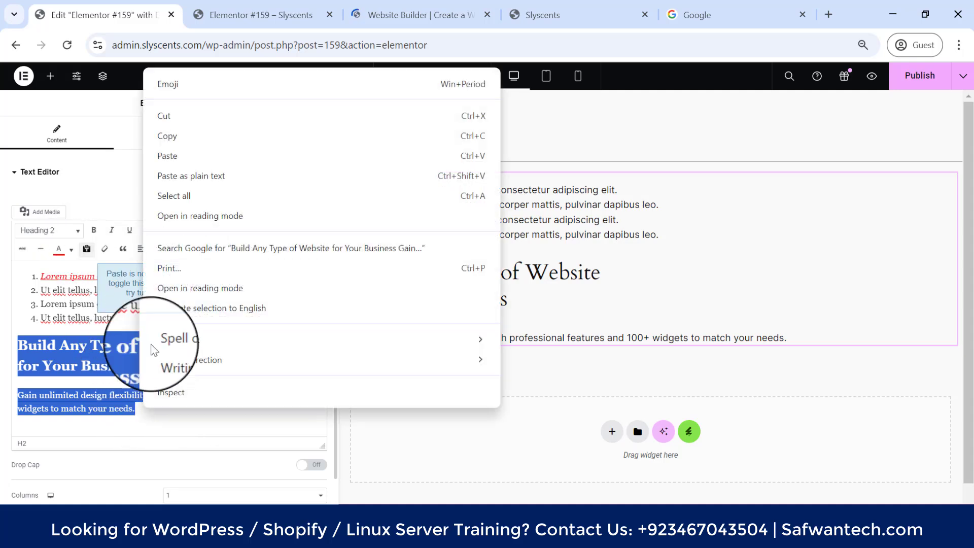
left_click(206, 155)
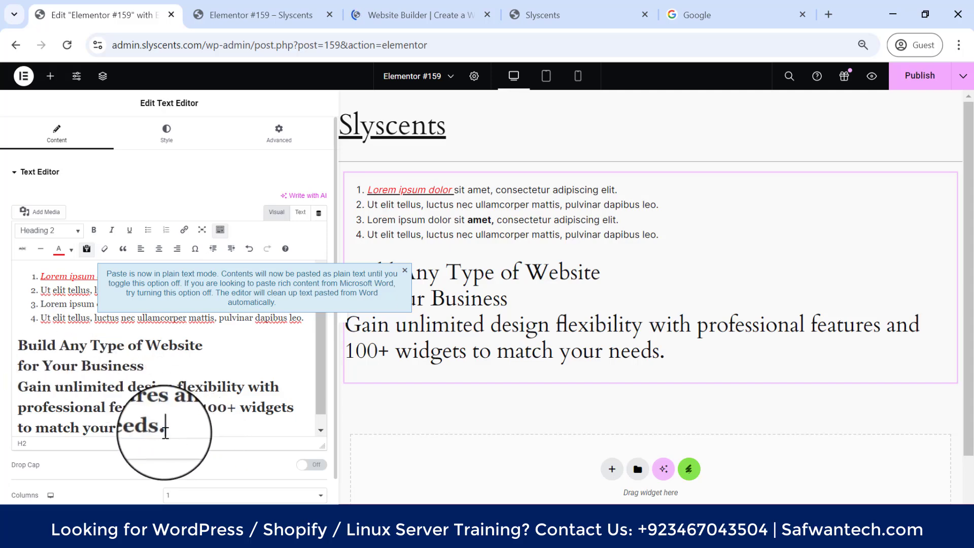
Delete the heading and sentence below the numbered list, turn off Paste as text, and paste them again with their formatting.
left_click_drag(166, 430, 1, 348)
key("BackSpace")
key("BackSpace")
key("BackSpace")
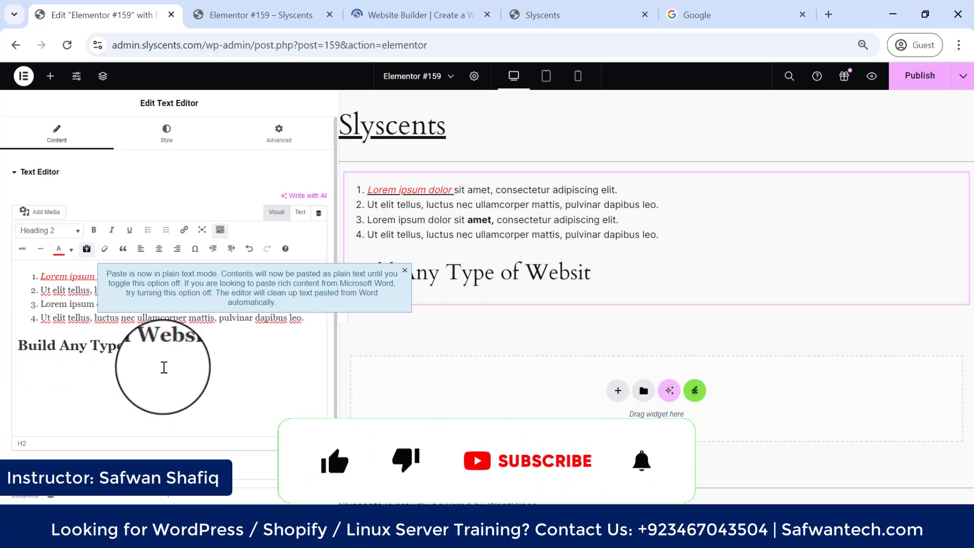
key("shift+Home")
key("BackSpace")
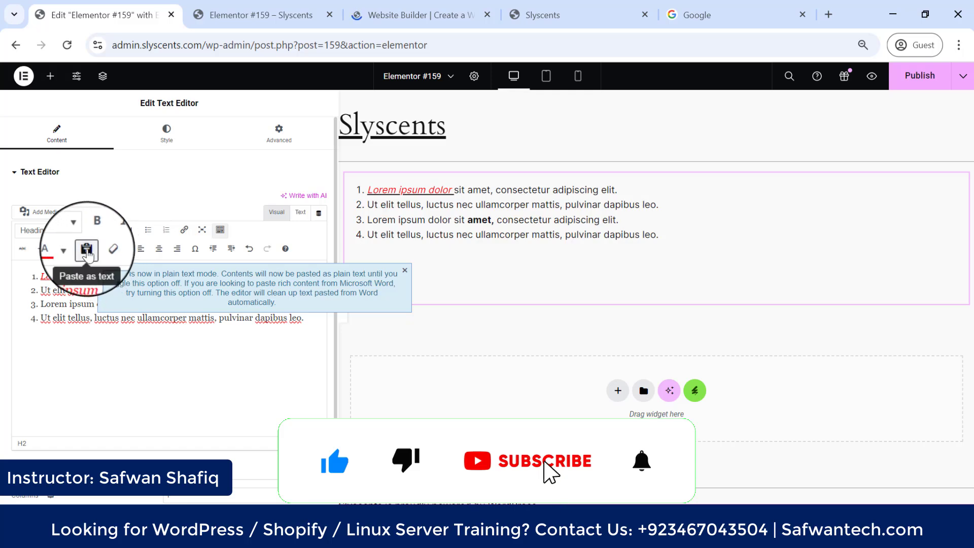
right_click(61, 348)
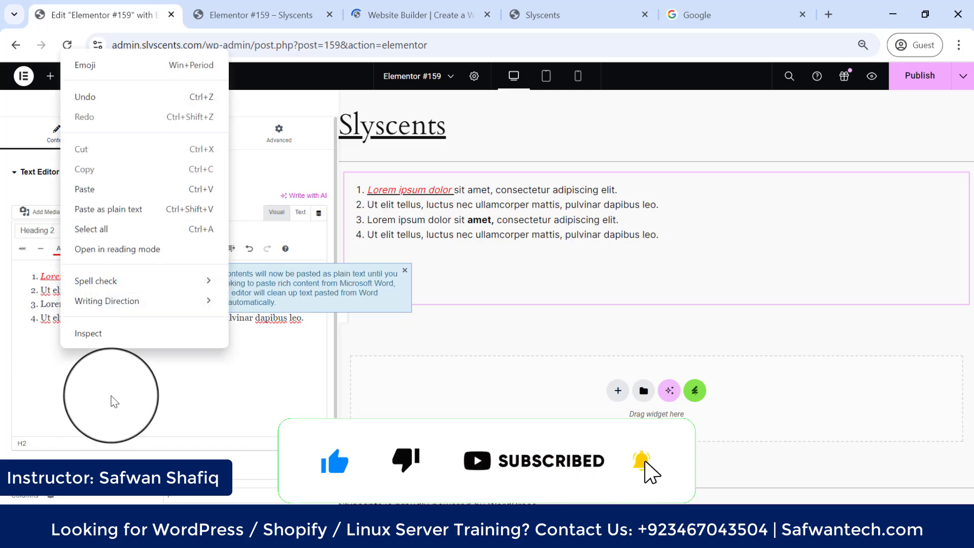
left_click(114, 187)
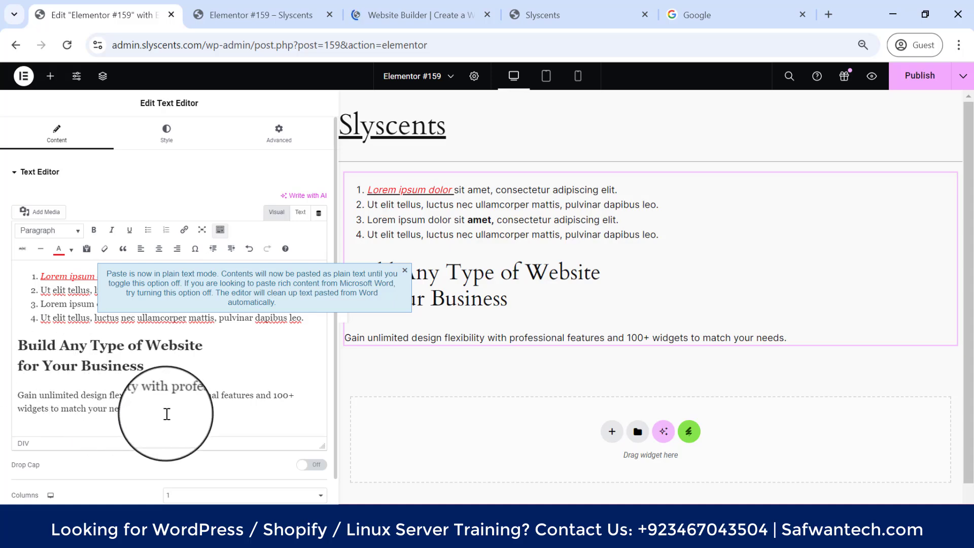
Copy and delete the formatted heading and sentence, turn on Paste as text, and paste them back as plain text.
left_click_drag(148, 409, 2, 349)
key("ctrl+c")
key("BackSpace")
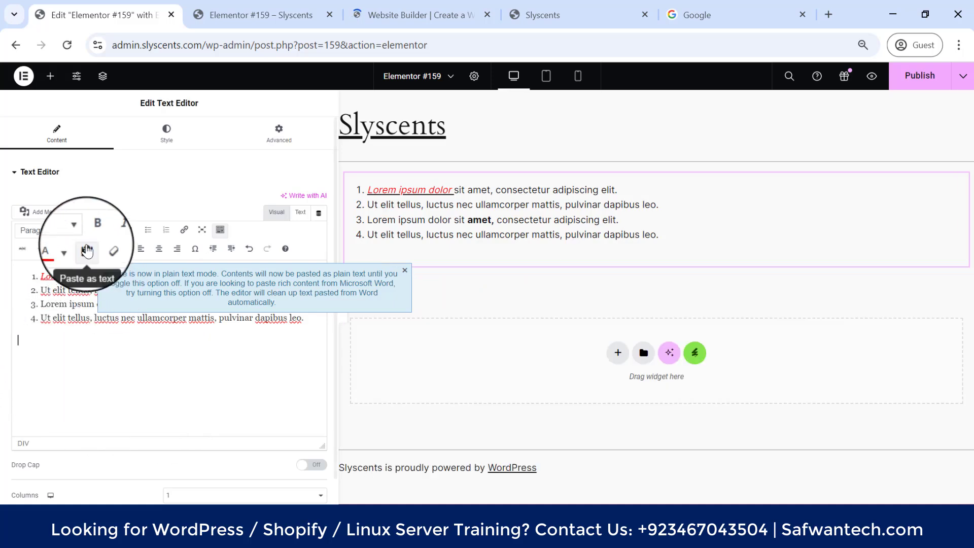
right_click(51, 356)
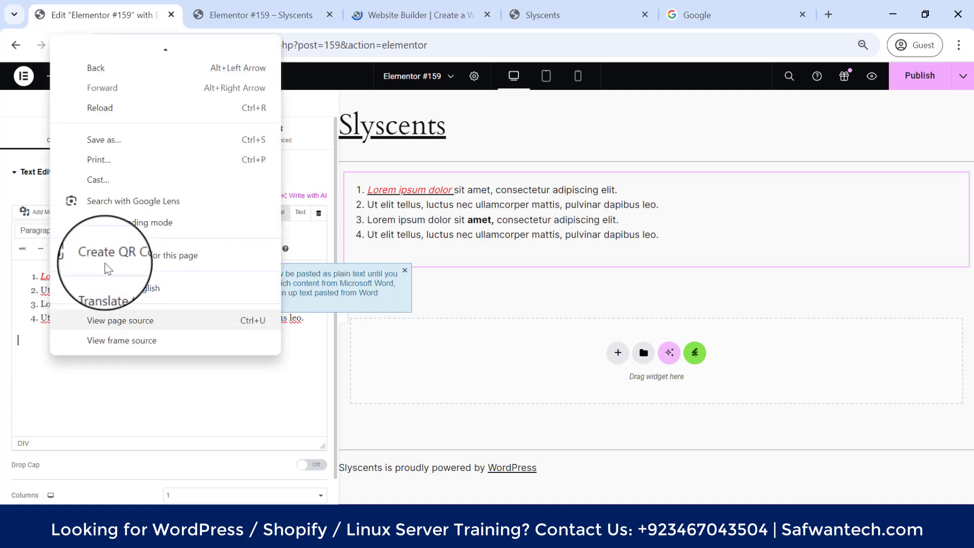
left_click(38, 344)
right_click(38, 344)
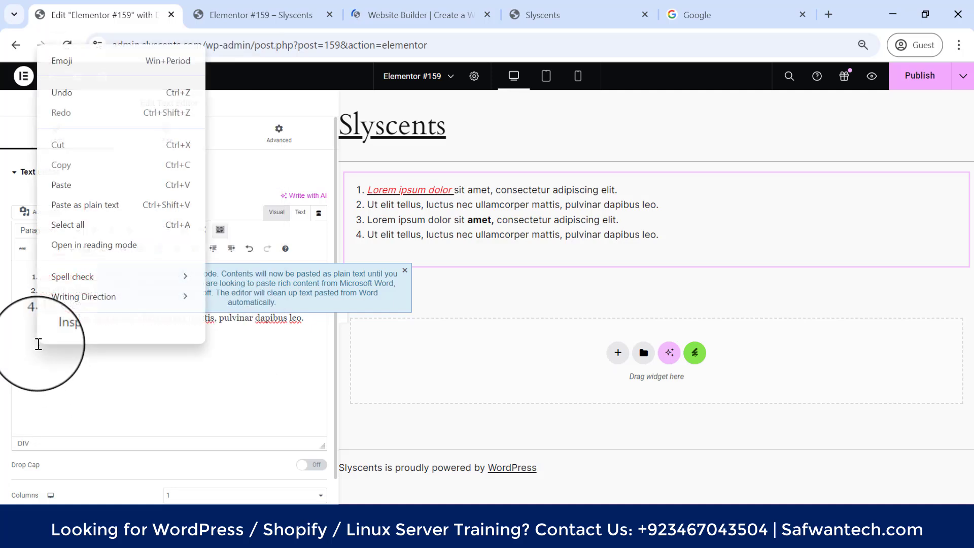
left_click(84, 185)
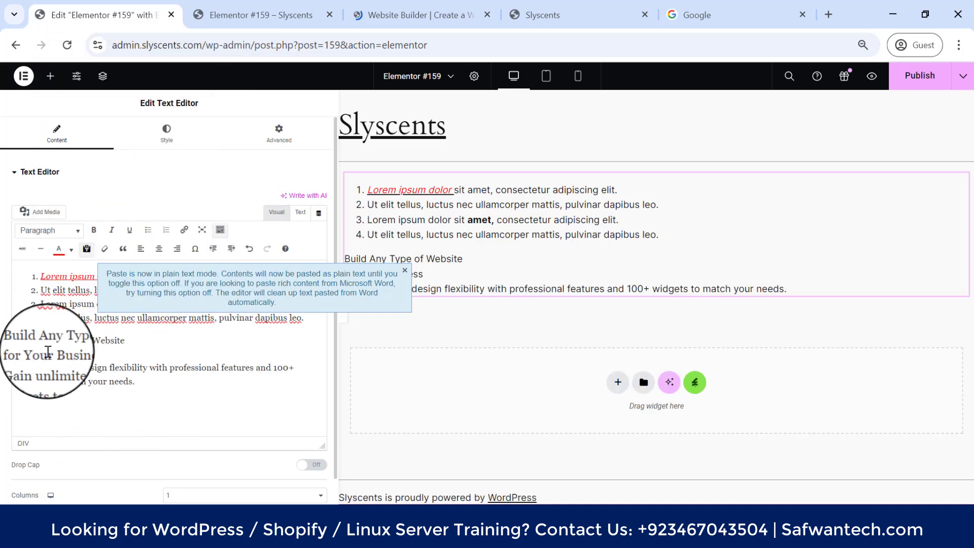
Examine the plain-text heading and sentence, check the Elementor homepage, and return to the post being edited.
left_click_drag(87, 348, 148, 383)
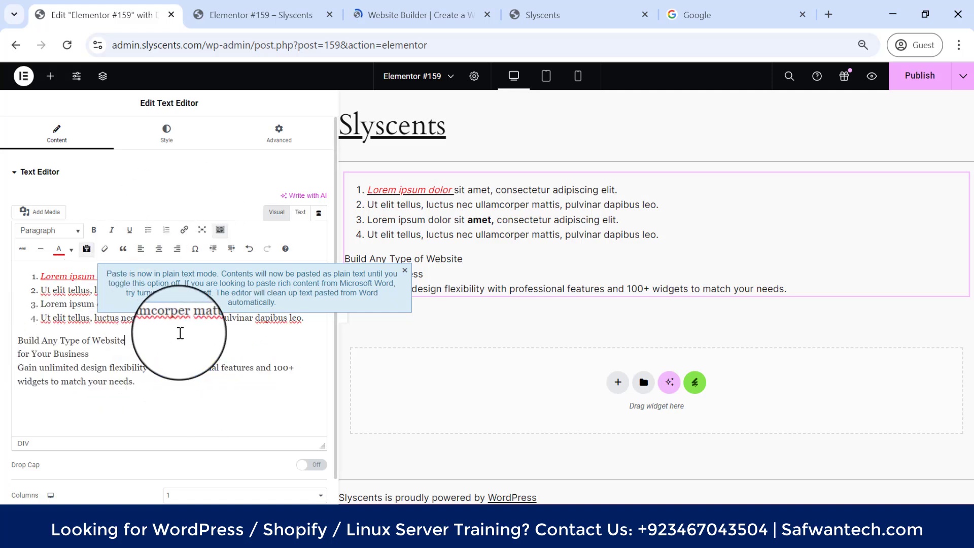
left_click_drag(24, 340, 134, 382)
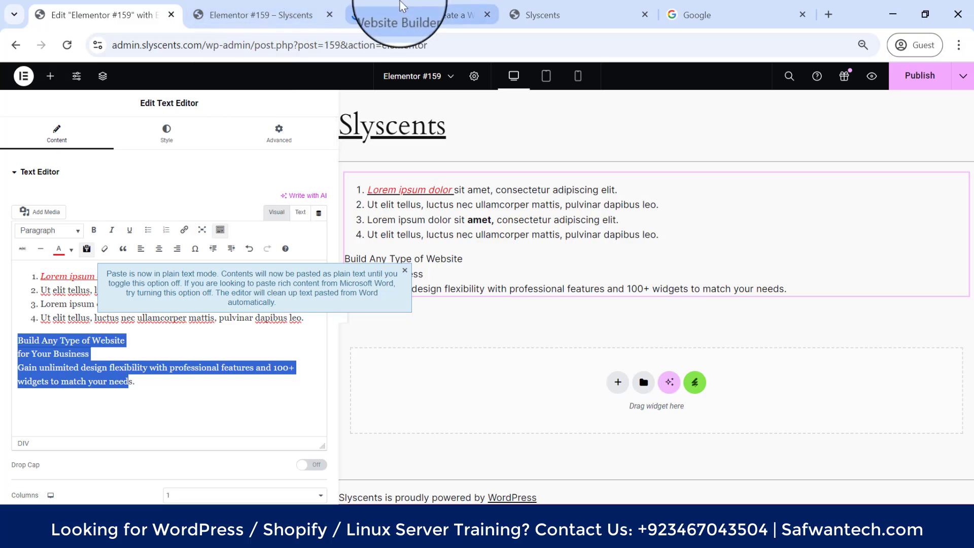
left_click(426, 16)
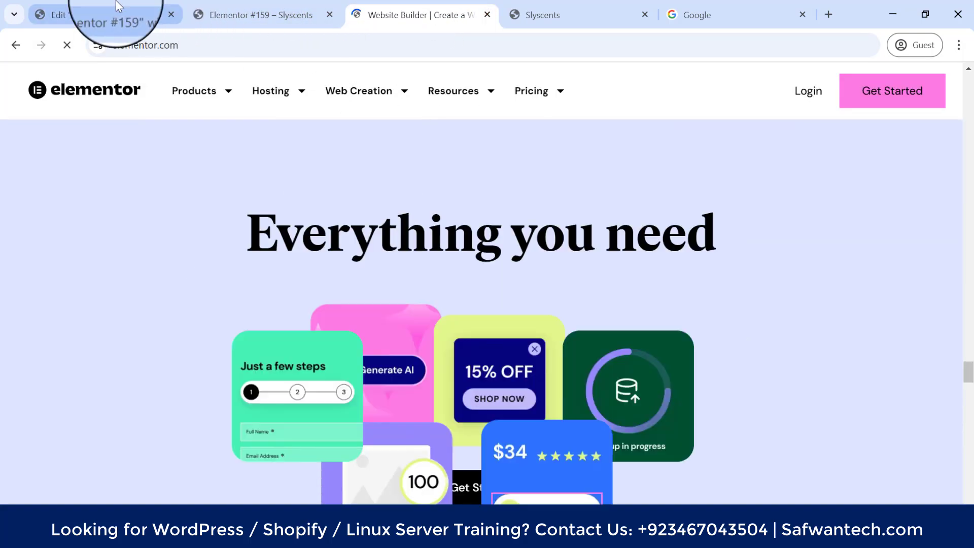
left_click(88, 15)
left_click(96, 368)
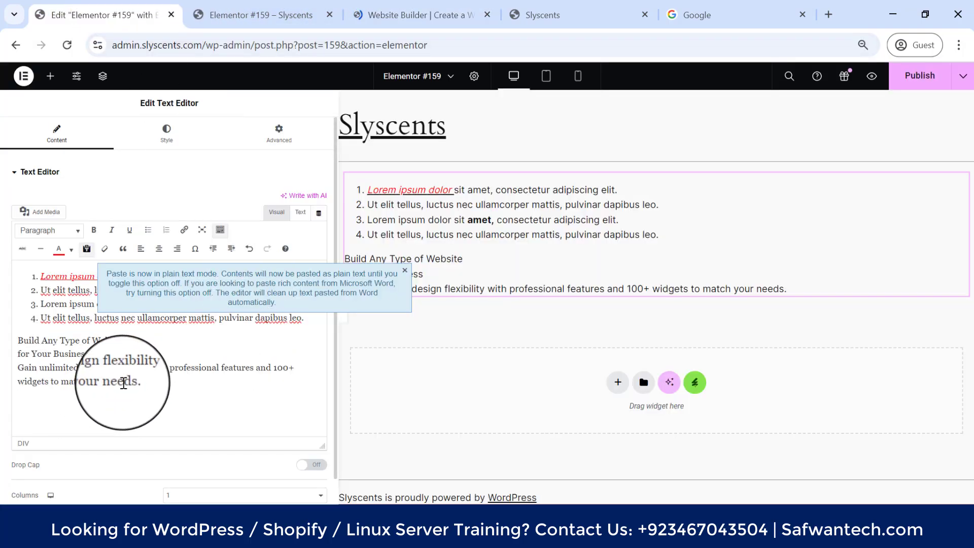
Remove the plain heading and sentence, turn off Paste as text, and paste them again to compare the formatted heading.
left_click_drag(137, 383, 13, 345)
key("ctrl+c")
key("BackSpace")
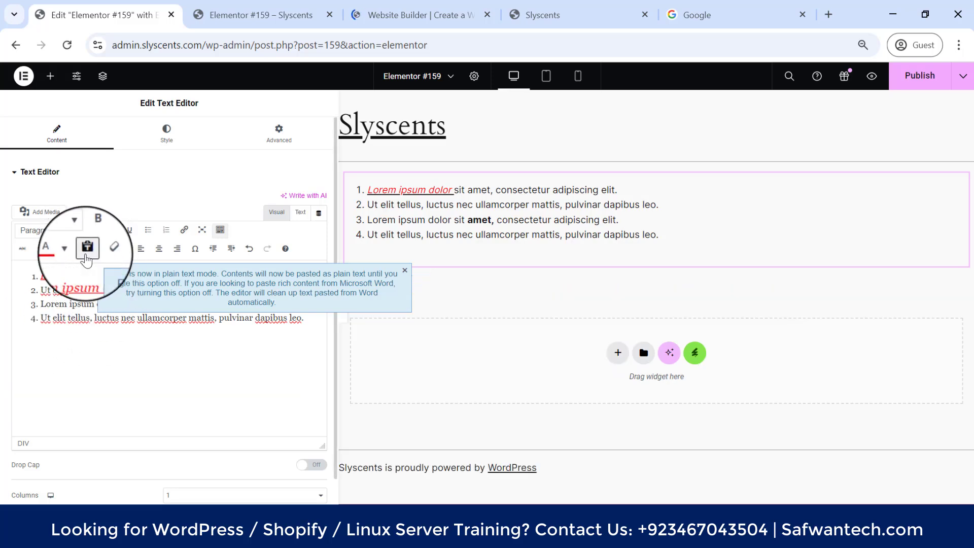
right_click(86, 355)
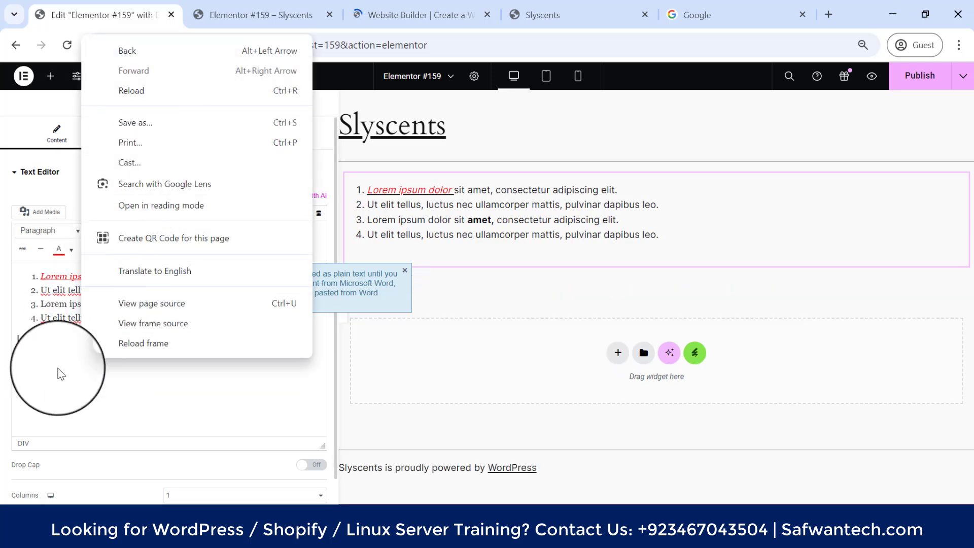
right_click(46, 378)
right_click(25, 330)
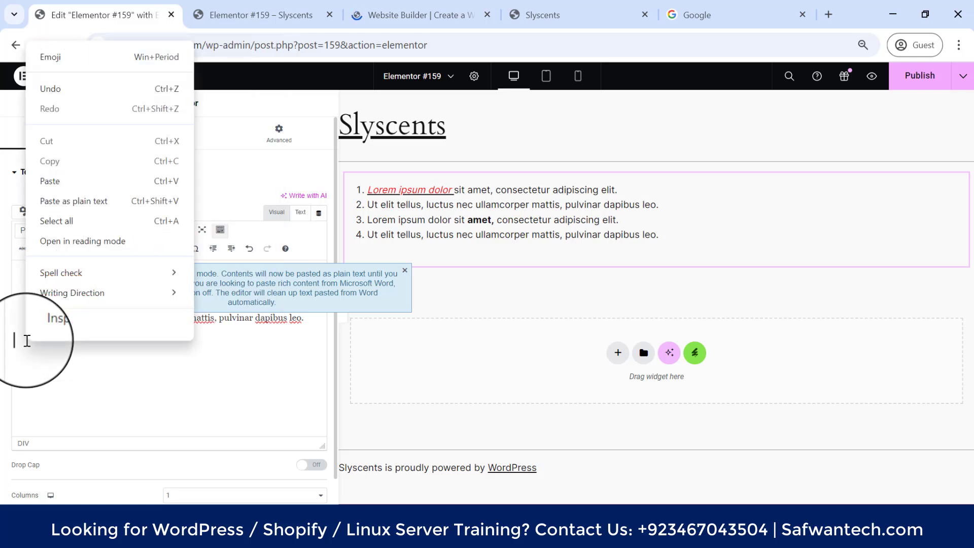
left_click(55, 181)
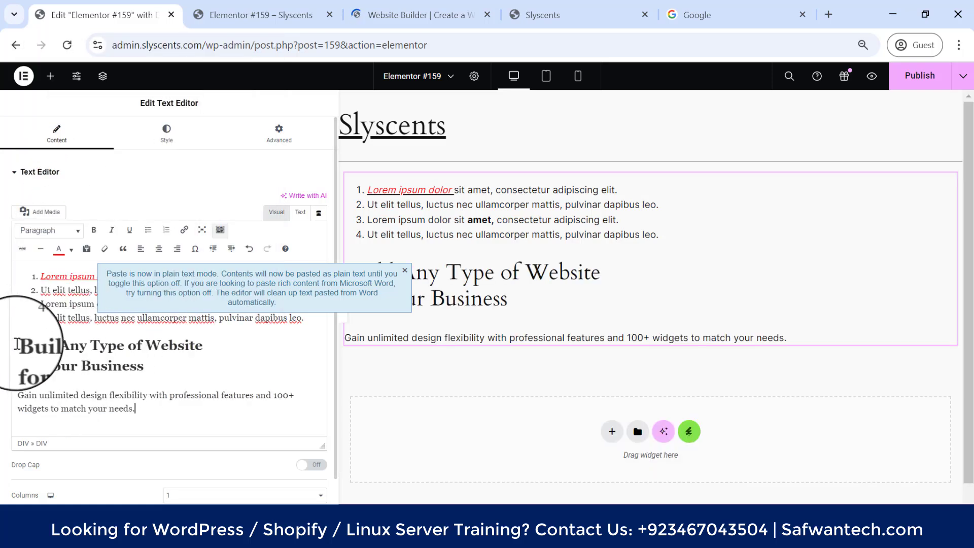
left_click_drag(18, 344, 180, 364)
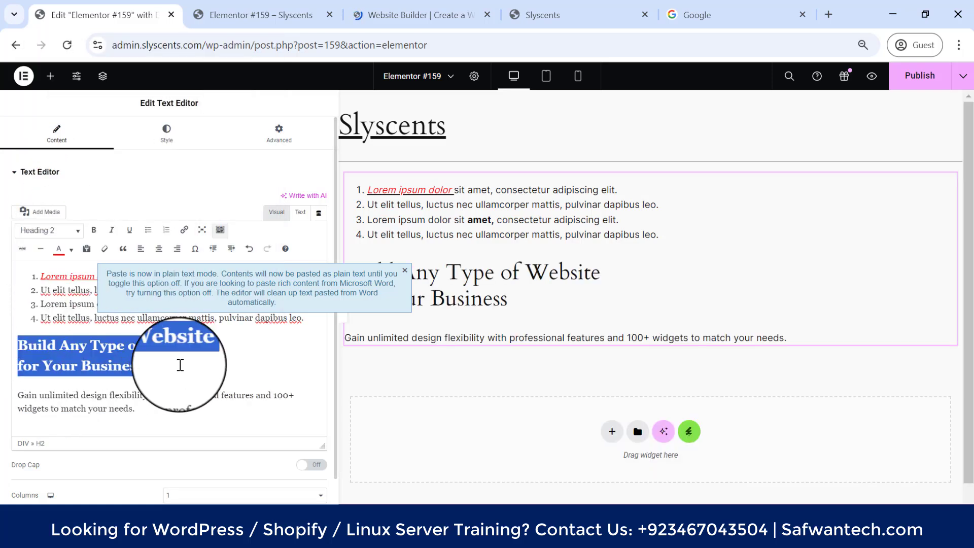
left_click(148, 409)
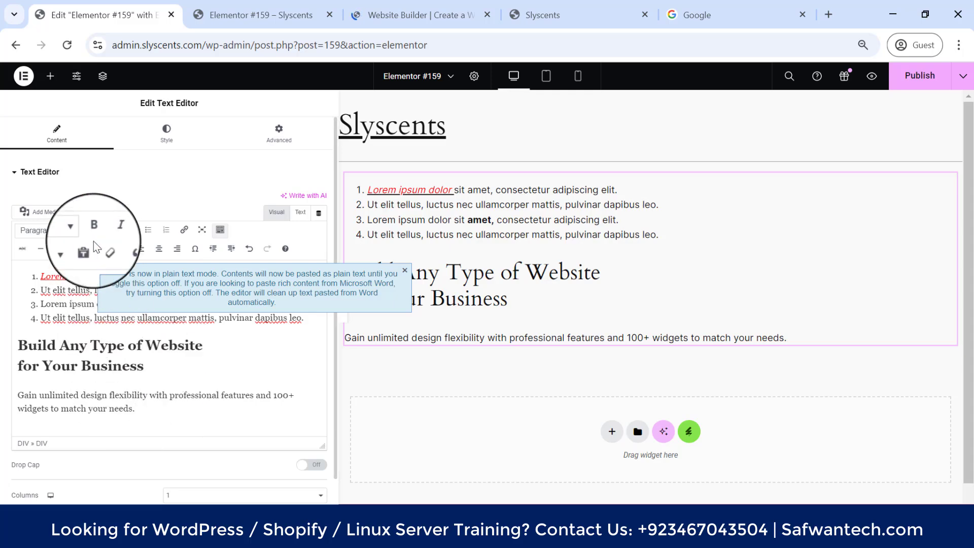
Copy the "Helpful Articles, Tutorials & More" heading and its description from the Elementor homepage and return to the post editor.
left_click(429, 15)
scroll(293, 241, "down", 10)
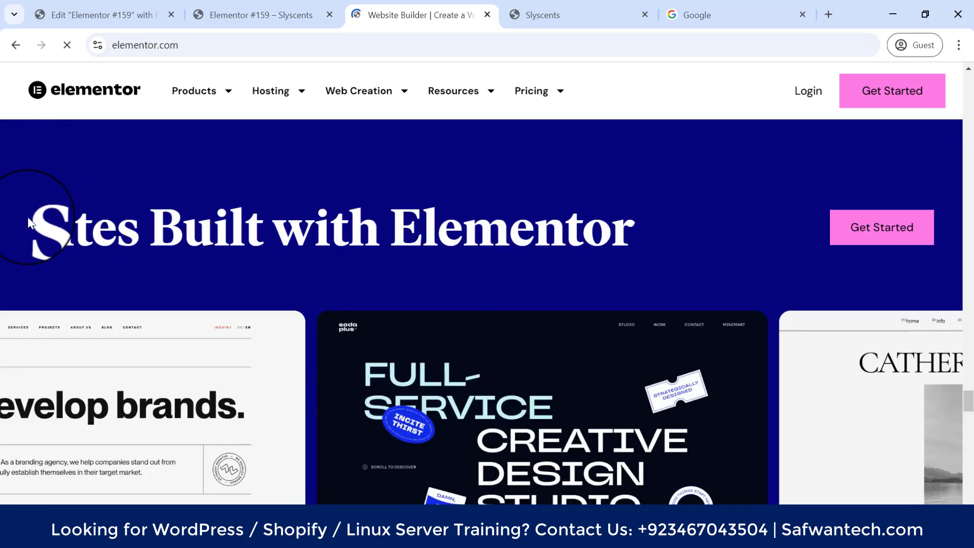
left_click_drag(28, 226, 671, 232)
scroll(670, 229, "down", 12)
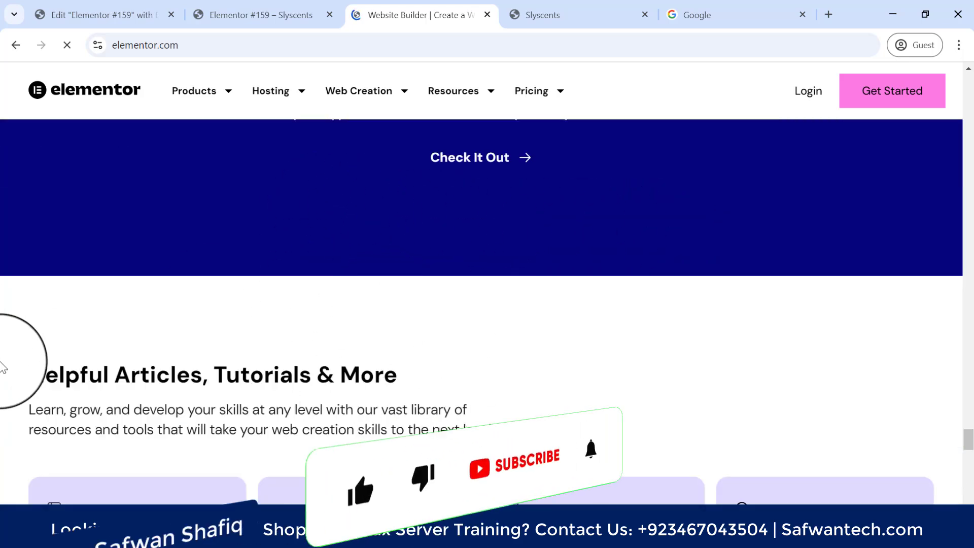
left_click_drag(502, 431, 0, 356)
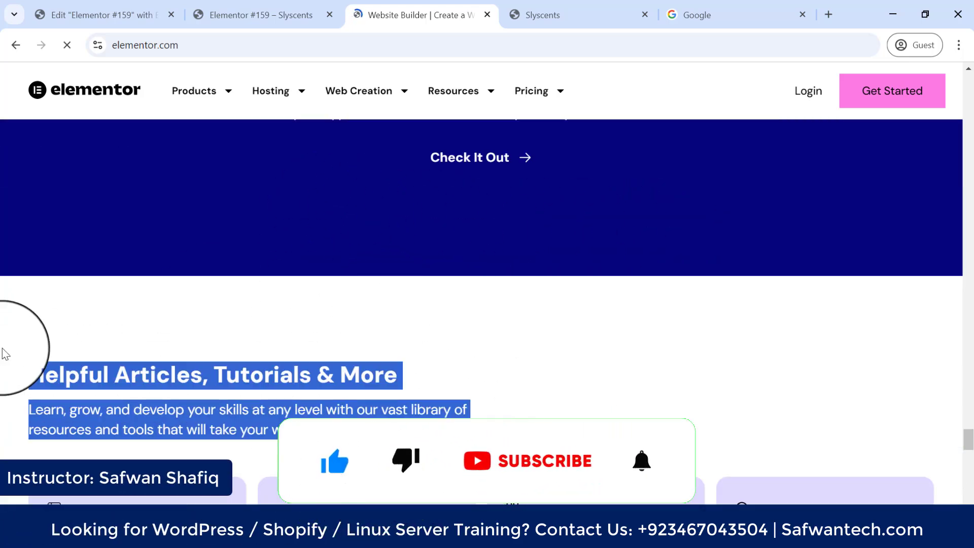
right_click(198, 372)
left_click(239, 227)
left_click(91, 15)
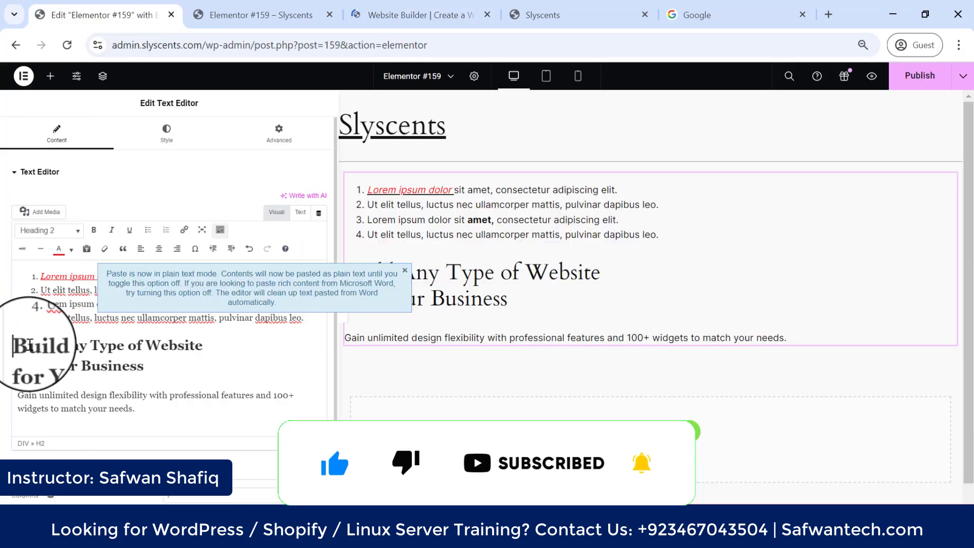
Remove the "Build Any Type of Website" heading and sentence, then paste the copied Helpful Articles text with Paste as text on.
left_click_drag(19, 345, 143, 365)
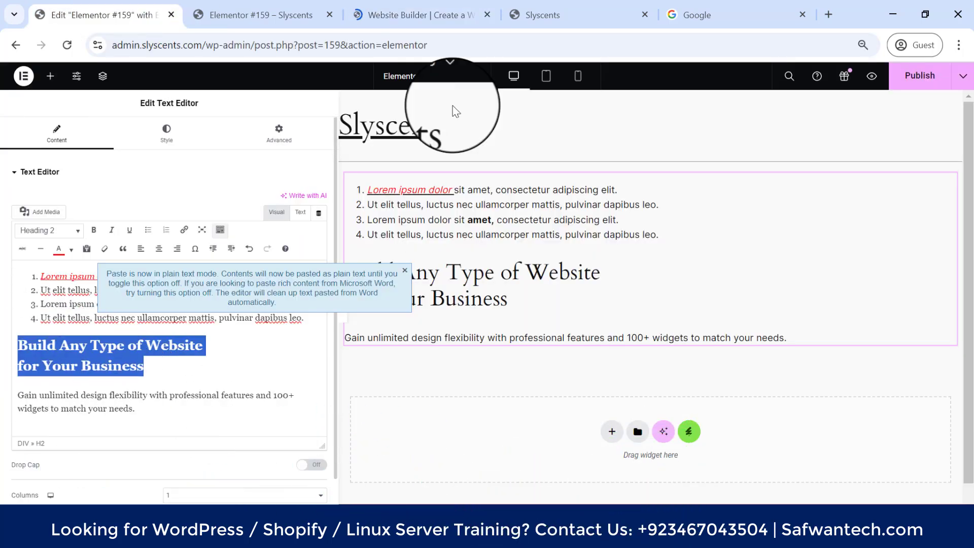
left_click(129, 412)
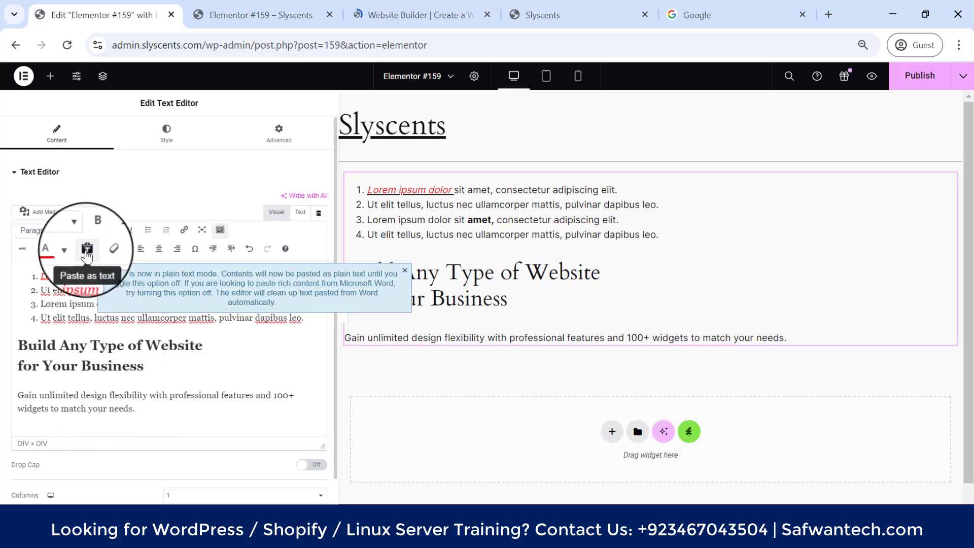
left_click_drag(147, 418, 11, 339)
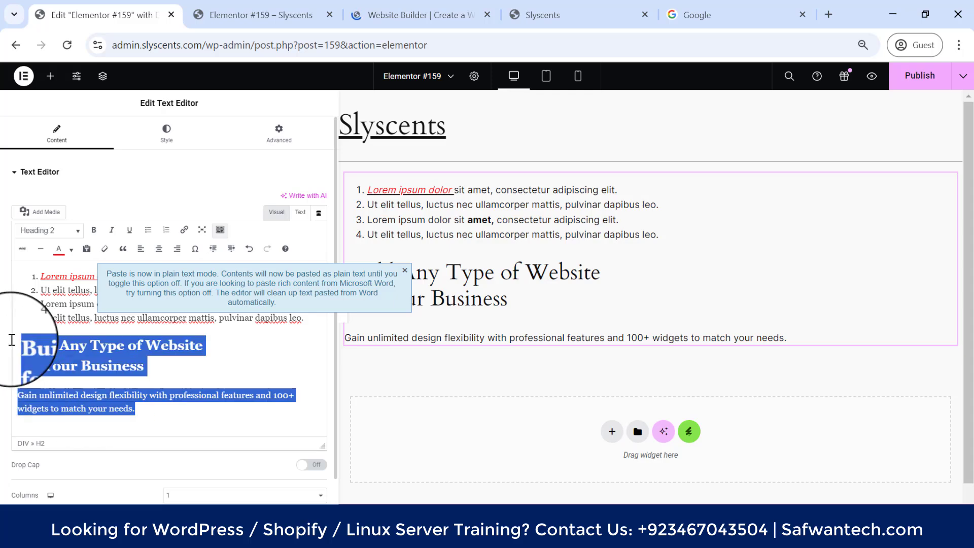
key("ctrl+x")
left_click(87, 248)
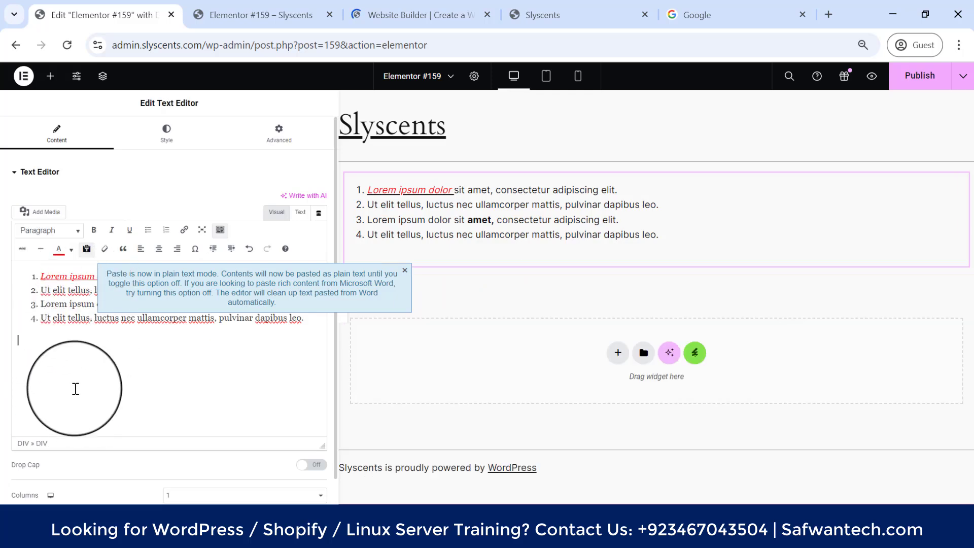
right_click(50, 337)
left_click(100, 193)
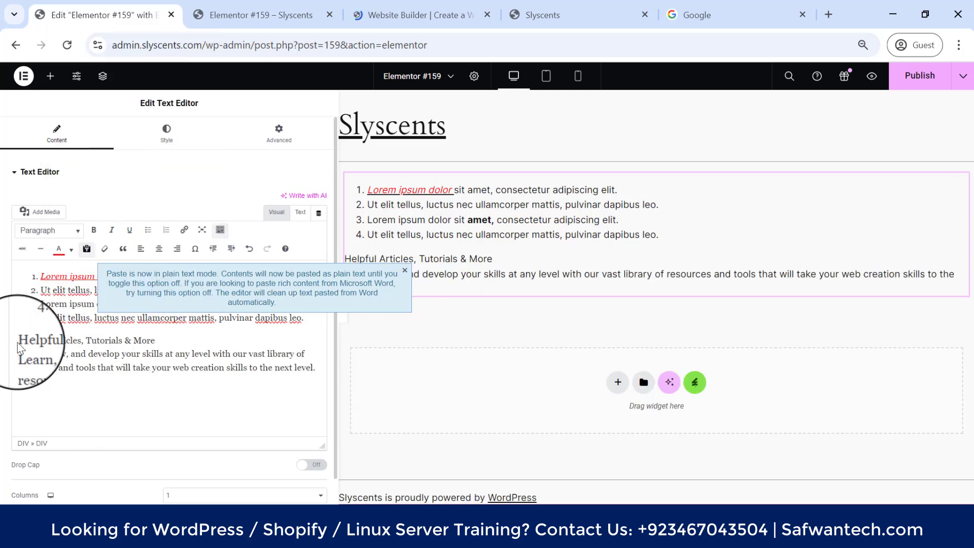
Remove the Helpful Articles text and paste it again, first as plain text, then replace it with a formatted paste with Paste as text off.
left_click_drag(19, 341, 320, 368)
key("ctrl+x")
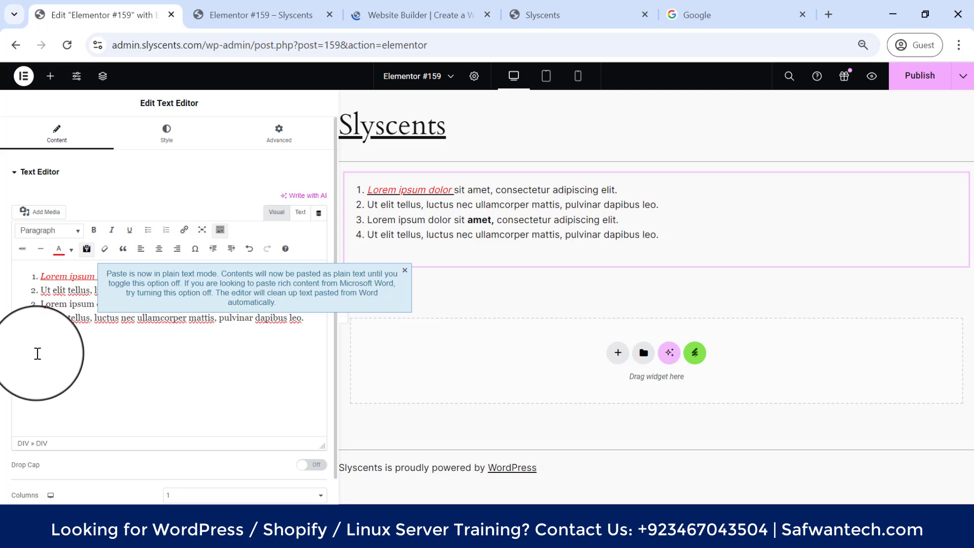
right_click(38, 354)
left_click(26, 353)
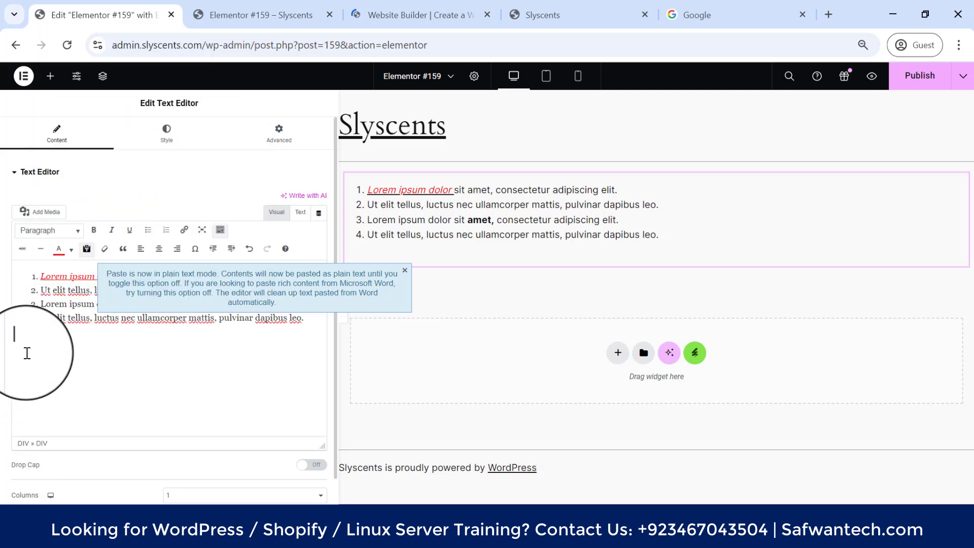
key("ctrl+v")
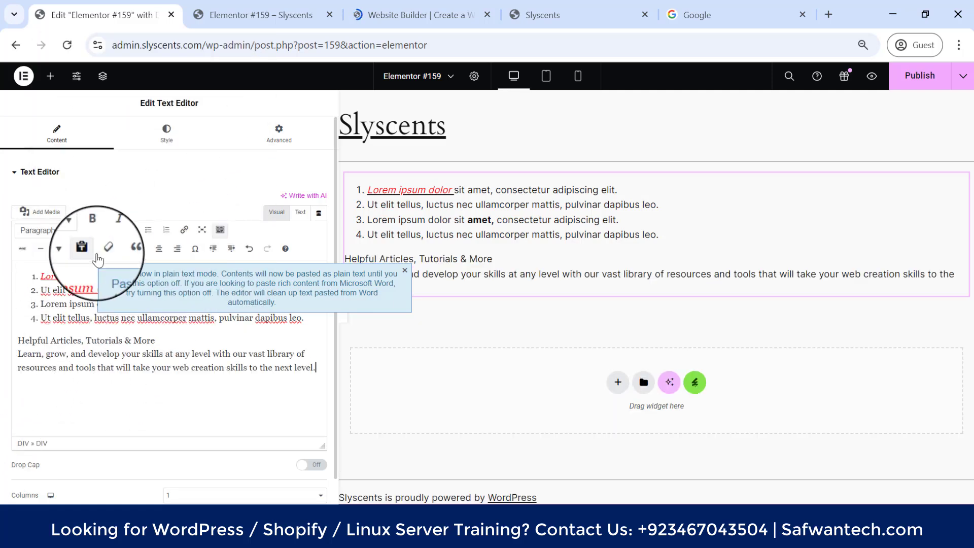
key("ctrl+z")
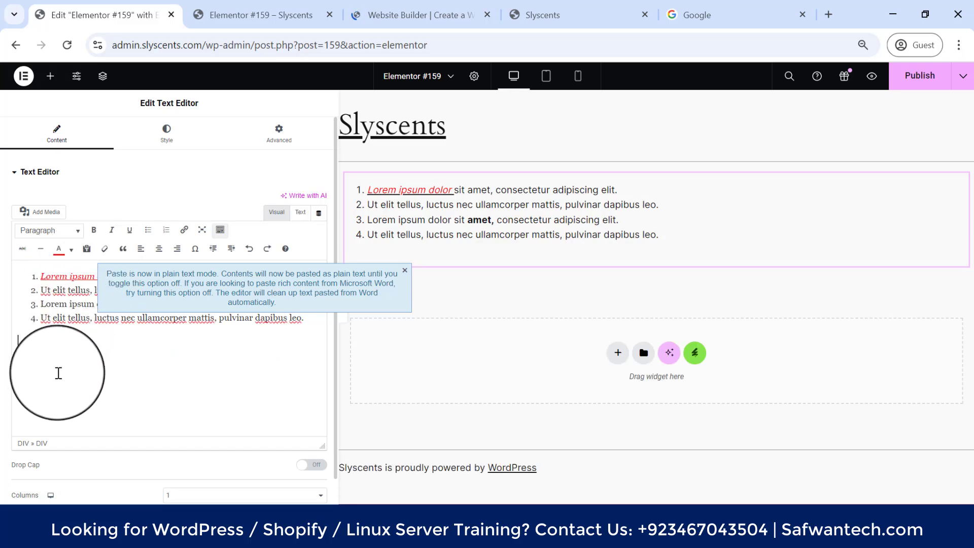
key("ctrl+v")
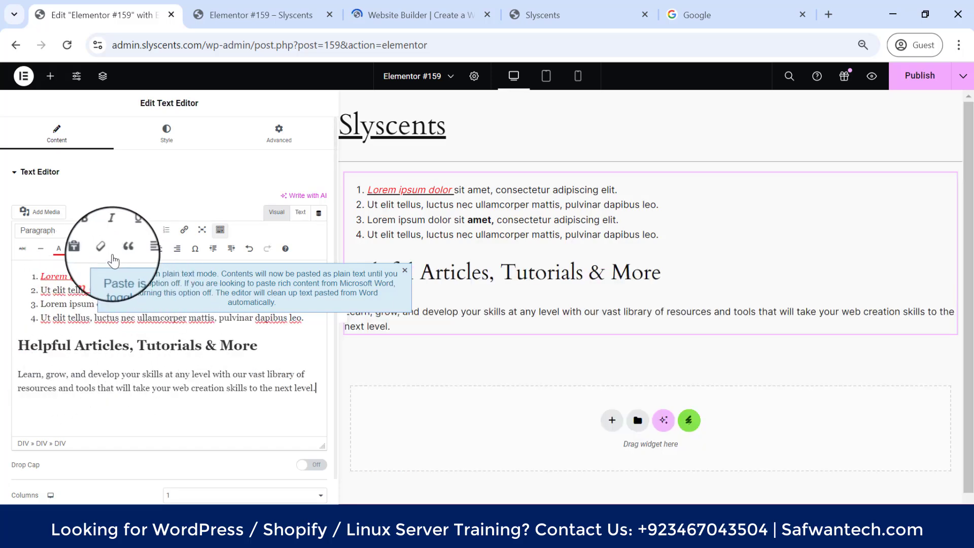
Remove the "Helpful Articles, Tutorials & More" heading and its description, then paste them again with Paste as text off.
left_click_drag(19, 345, 337, 394)
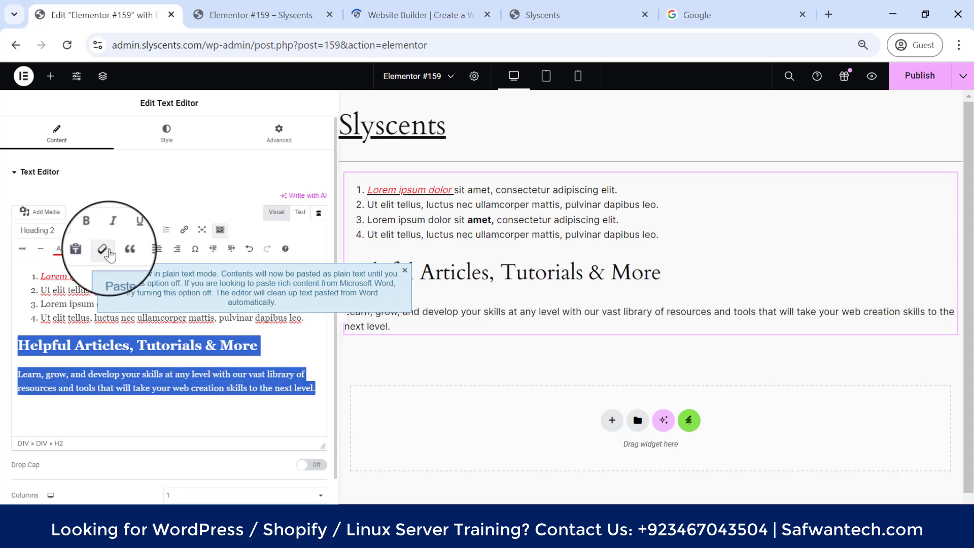
left_click(187, 387)
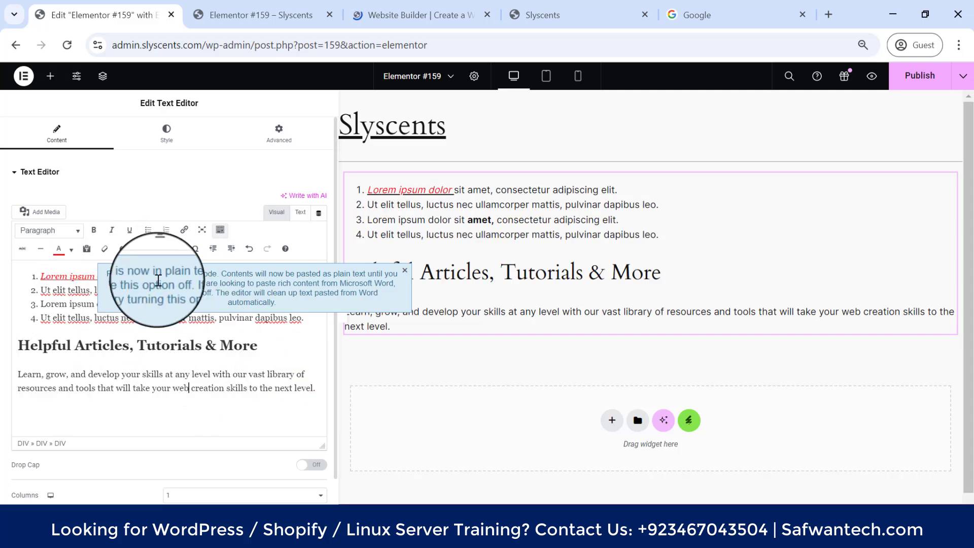
left_click(34, 352)
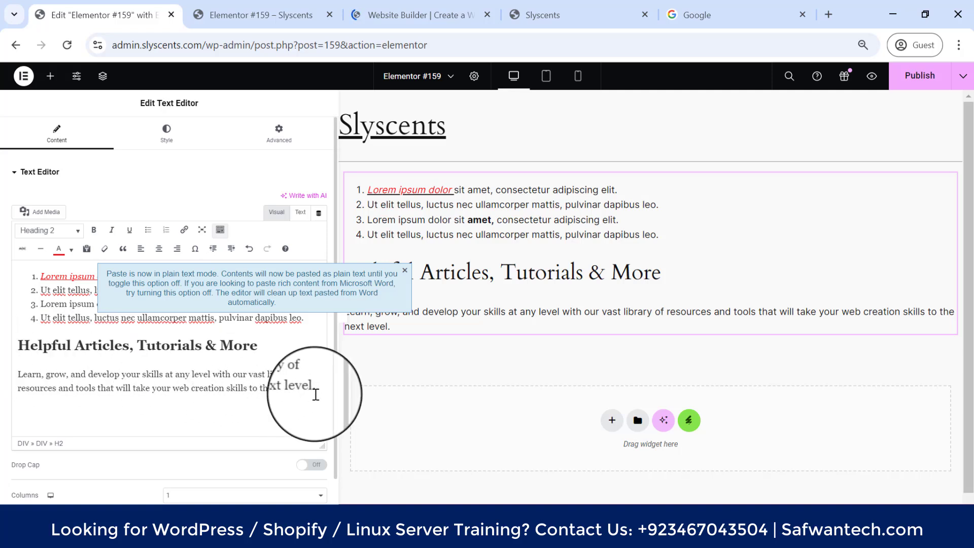
left_click_drag(318, 389, 14, 348)
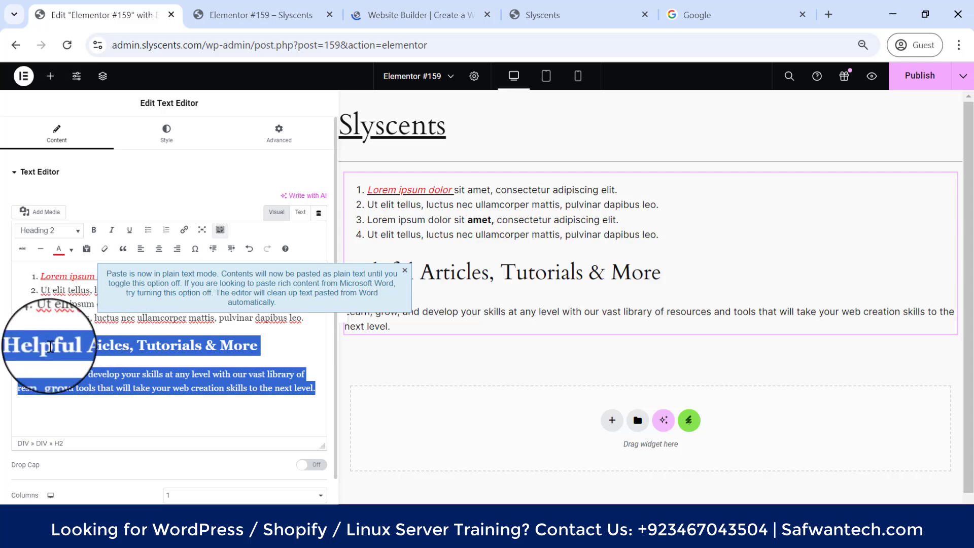
left_click(31, 349)
left_click_drag(18, 348, 327, 386)
key("BackSpace")
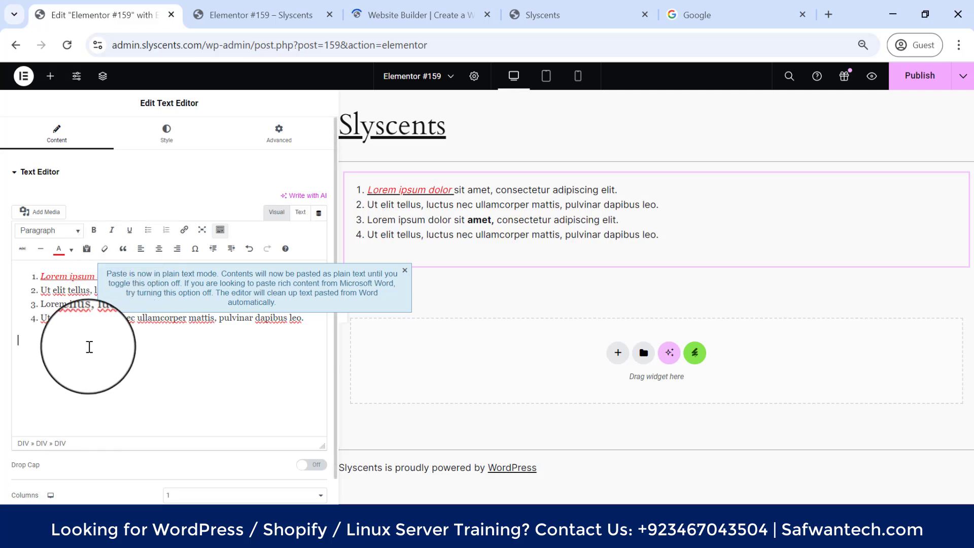
right_click(90, 347)
left_click(146, 193)
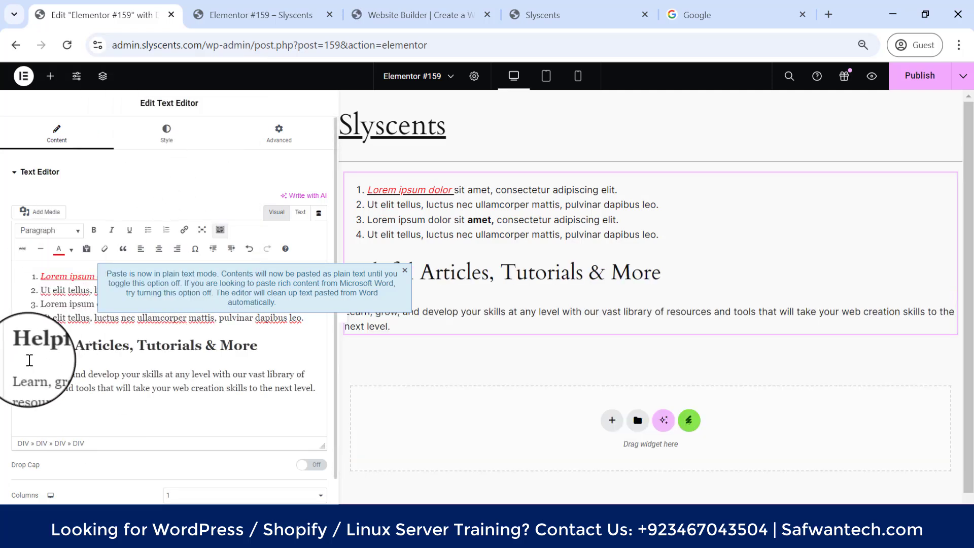
Replace the formatted Helpful Articles heading and description with a plain-text paste, with Paste as text on.
left_click(19, 348)
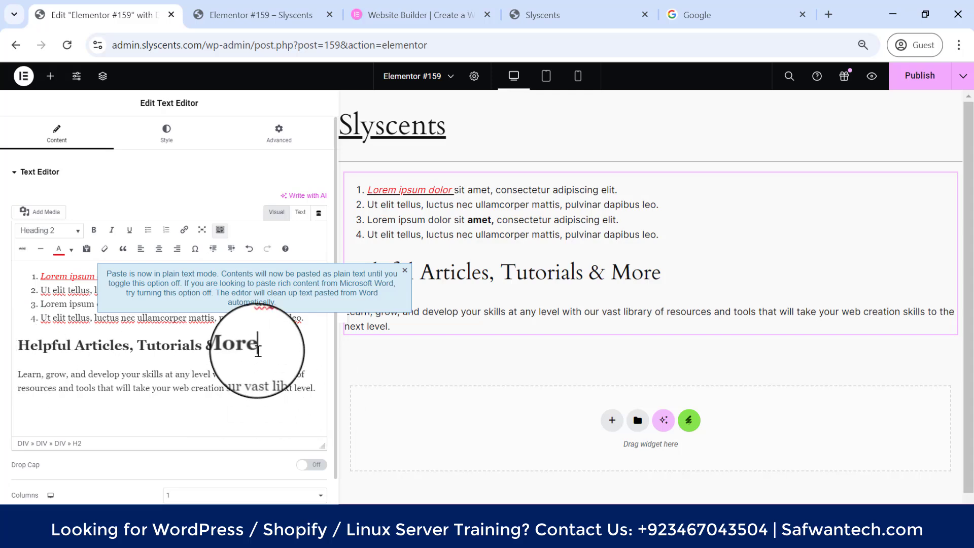
left_click_drag(320, 393, 10, 344)
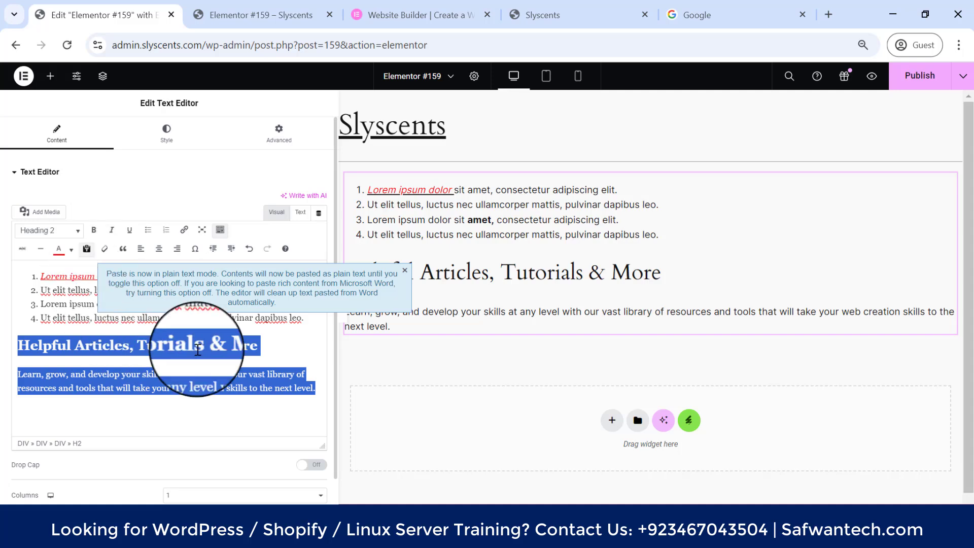
key("BackSpace")
key("ctrl+v")
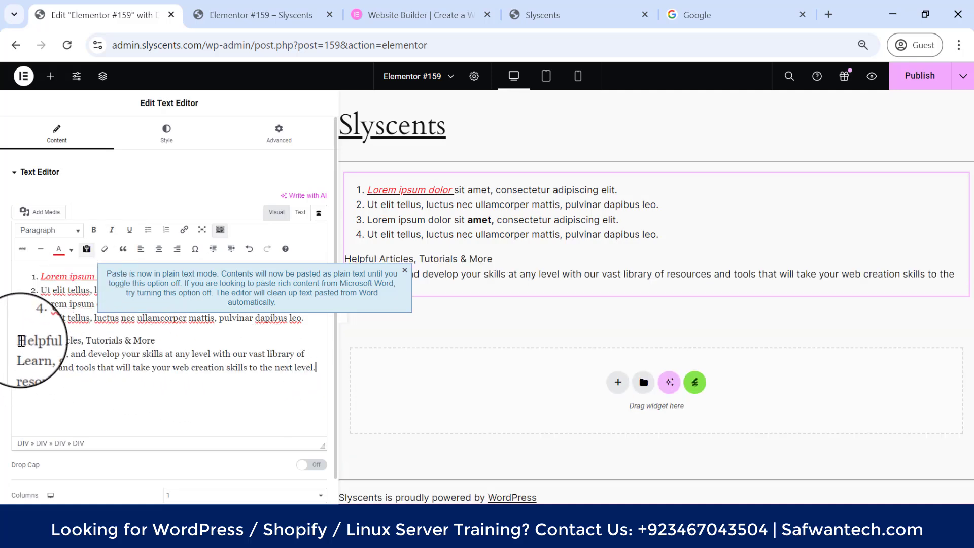
Format the "Learn, grow, and develop your skills" passage as a blockquote, dismiss the plain-text notice, and toggle the blockquote off and on.
left_click_drag(20, 360, 316, 369)
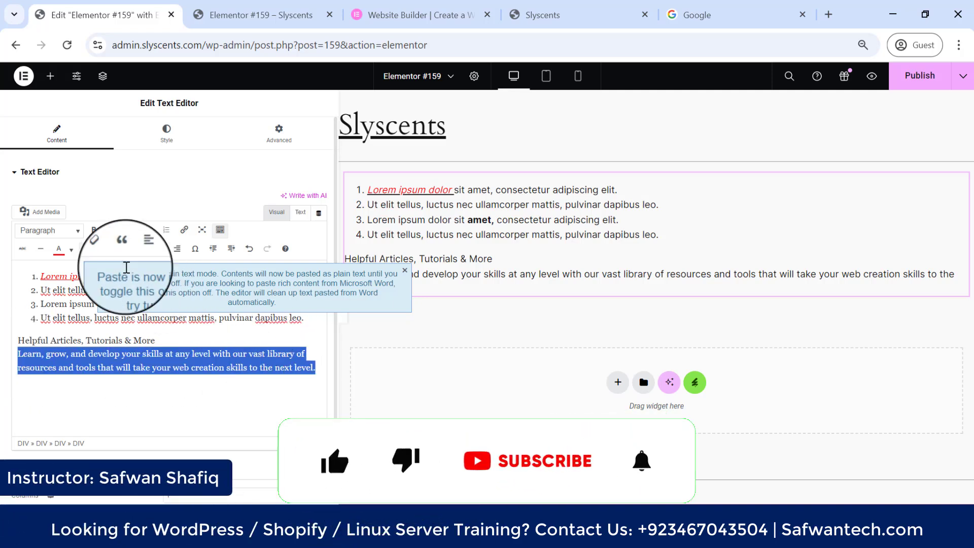
left_click(124, 253)
left_click(124, 254)
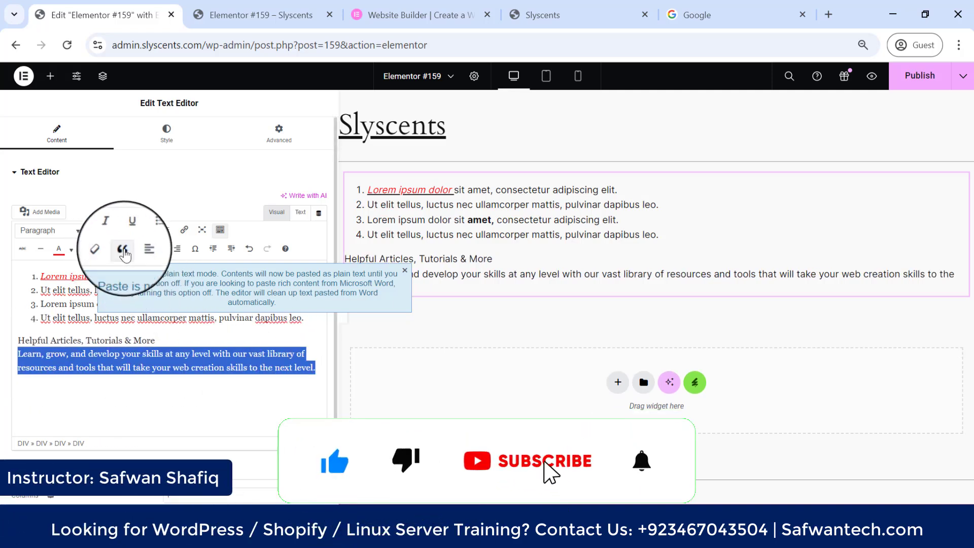
left_click(124, 254)
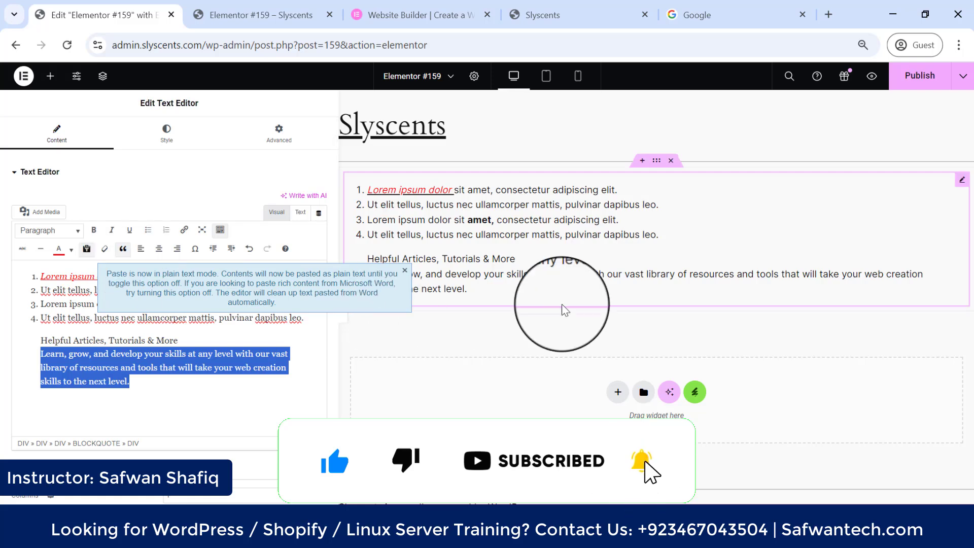
left_click(405, 270)
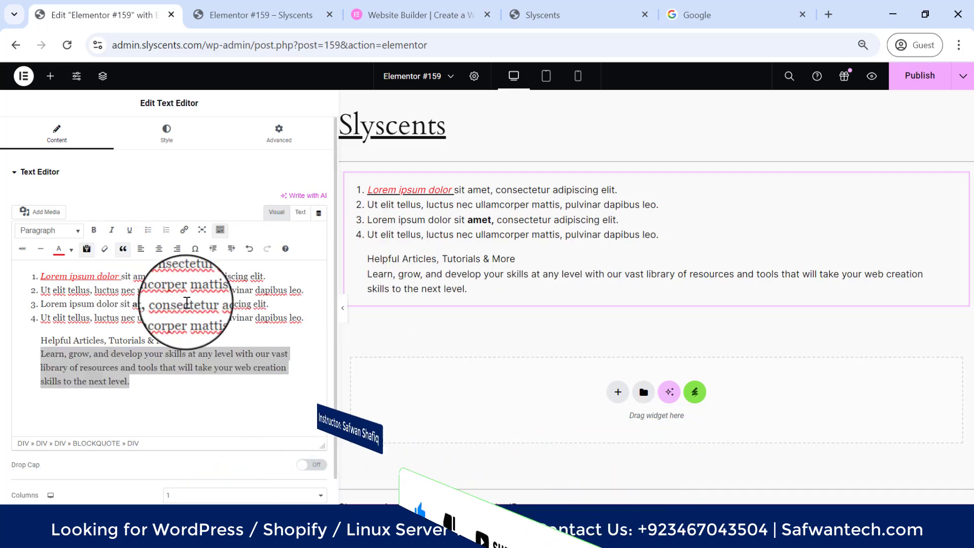
left_click(123, 253)
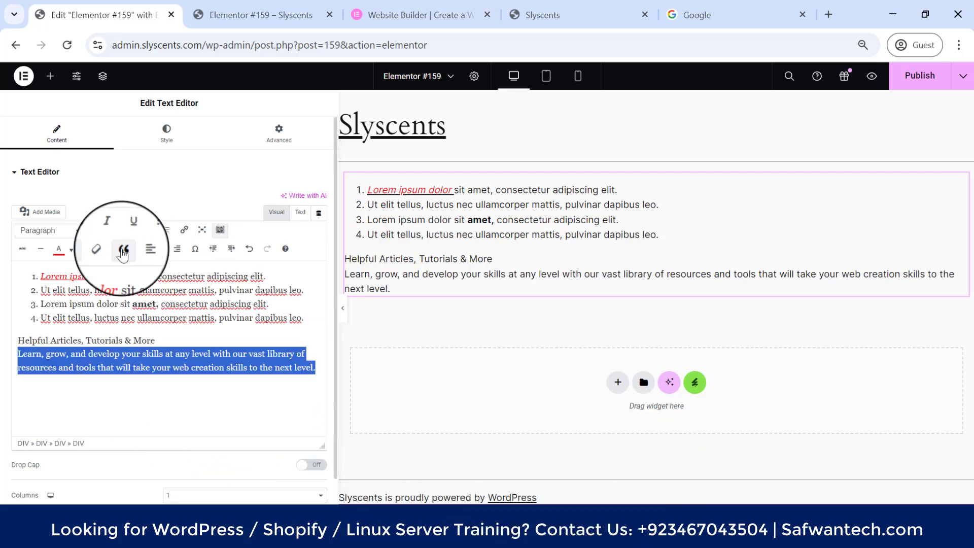
left_click(123, 252)
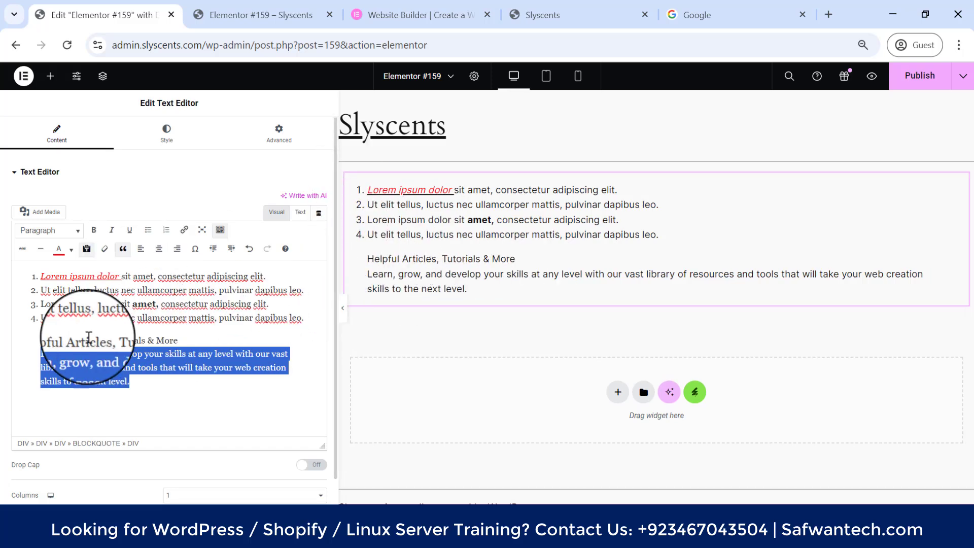
Enclose the "Learn, grow..." sentence in double quotation marks and switch its blockquote formatting off and back on.
left_click(39, 351)
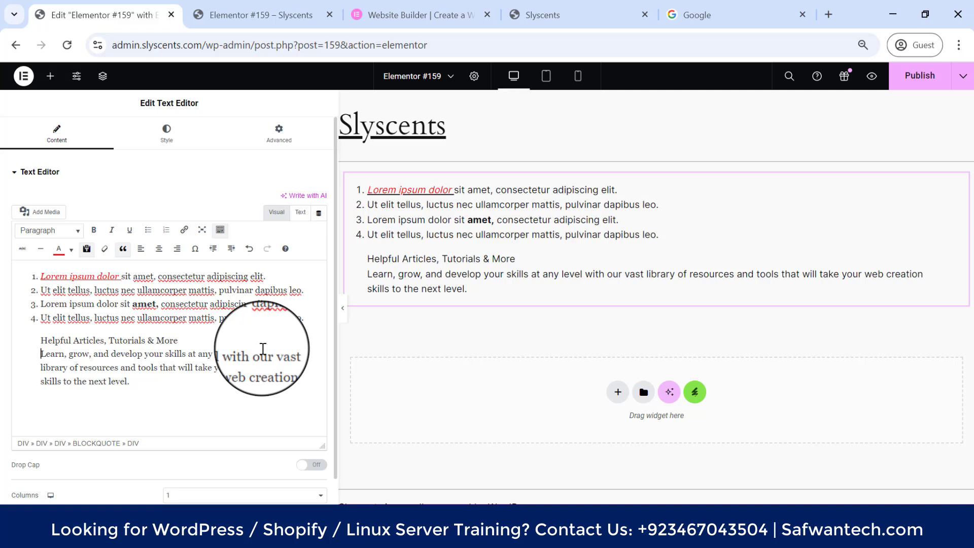
type("\"\"")
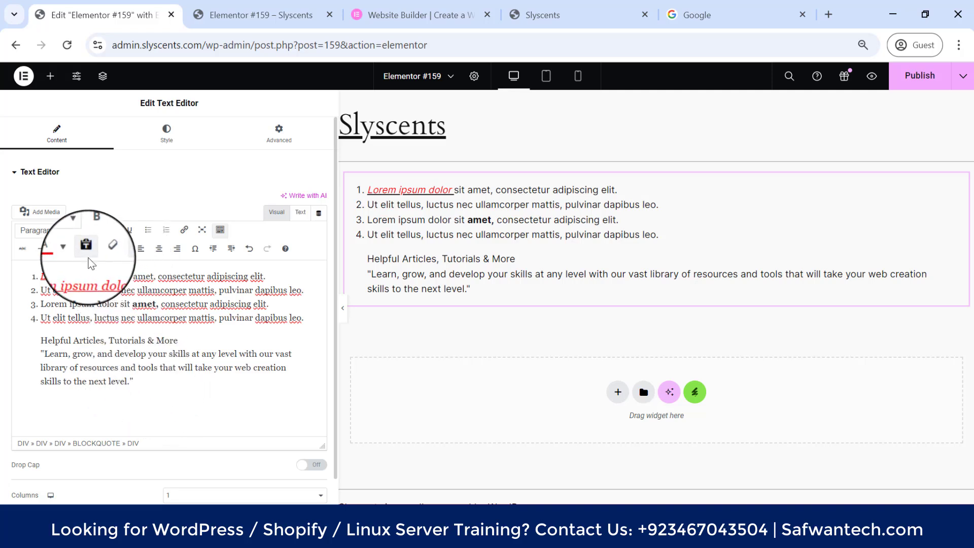
left_click(123, 249)
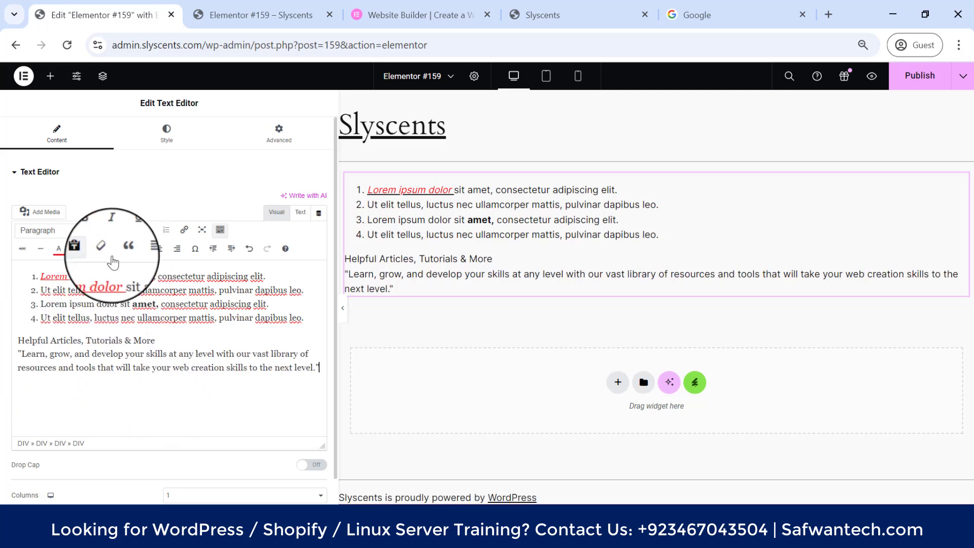
left_click(123, 248)
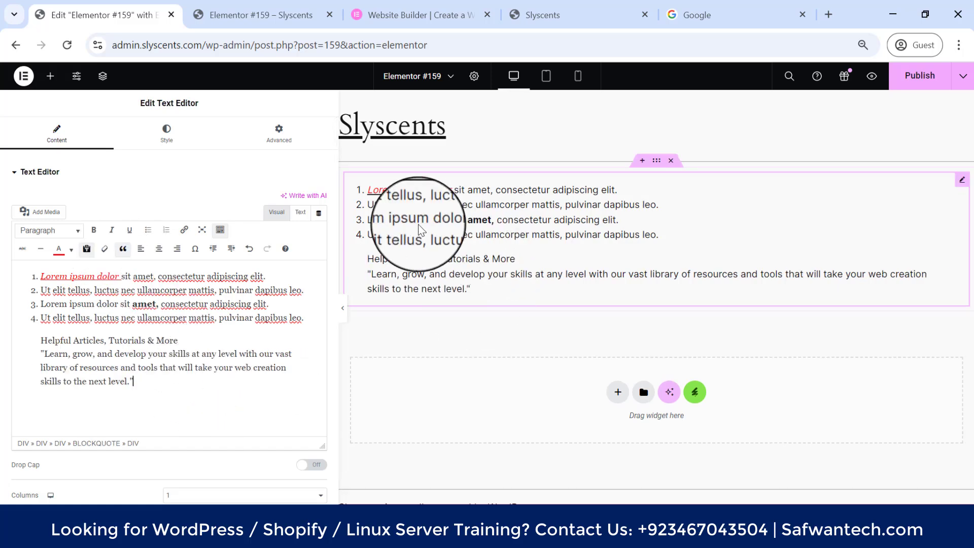
Switch the blockquote's alignment between center and left to compare them, ending with left alignment.
left_click_drag(161, 387, 41, 353)
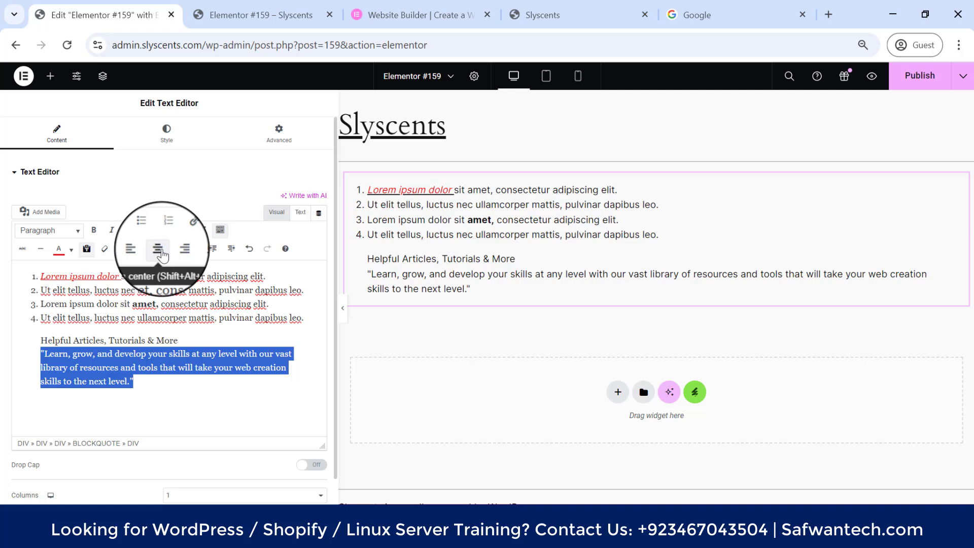
left_click(161, 252)
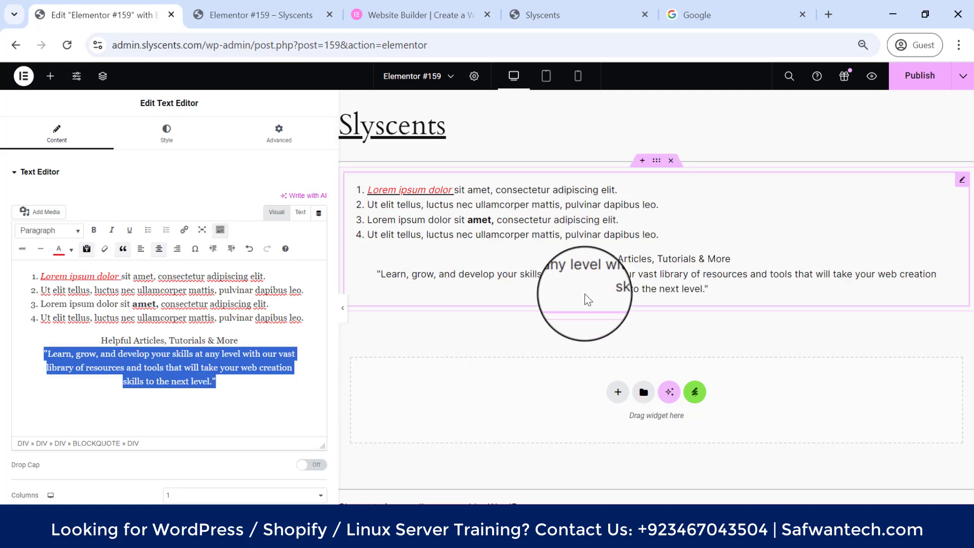
left_click(142, 251)
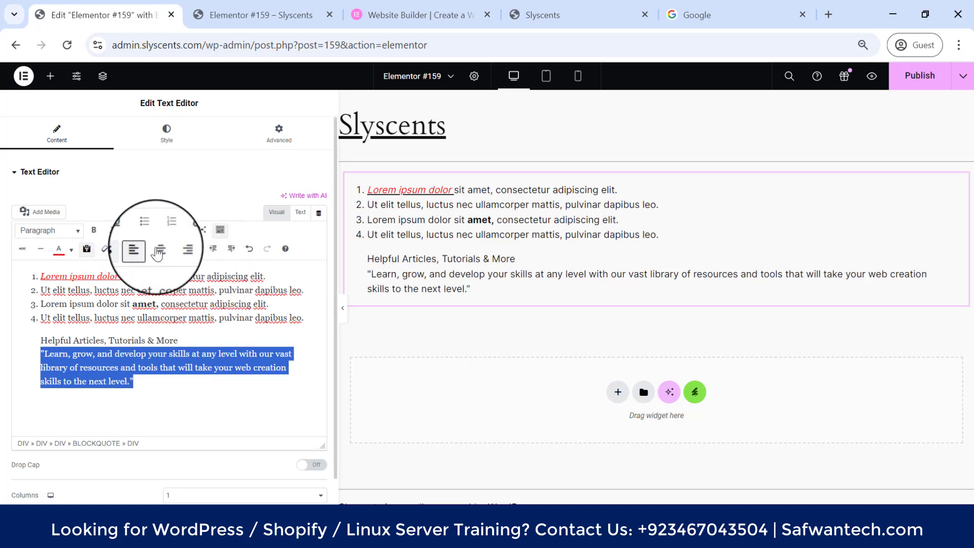
left_click(167, 252)
left_click(153, 255)
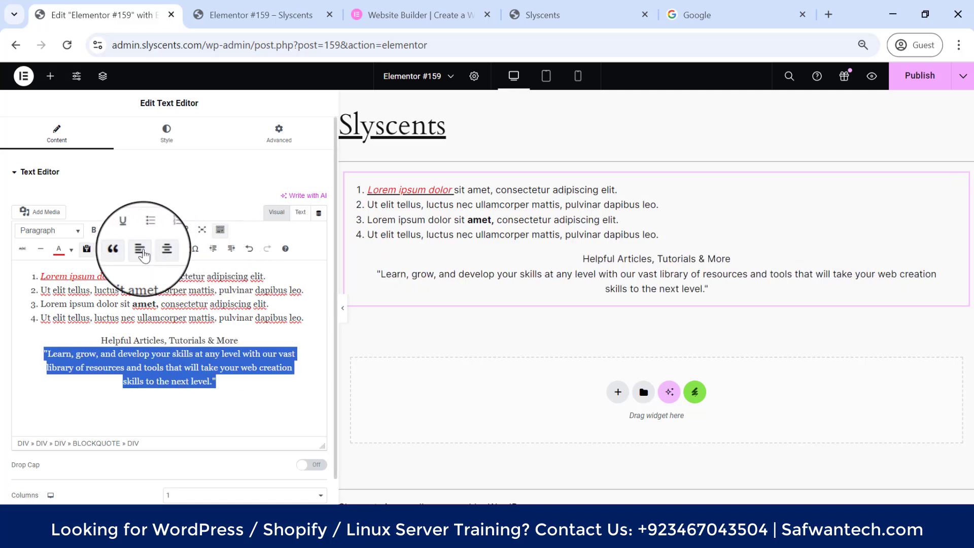
left_click(156, 254)
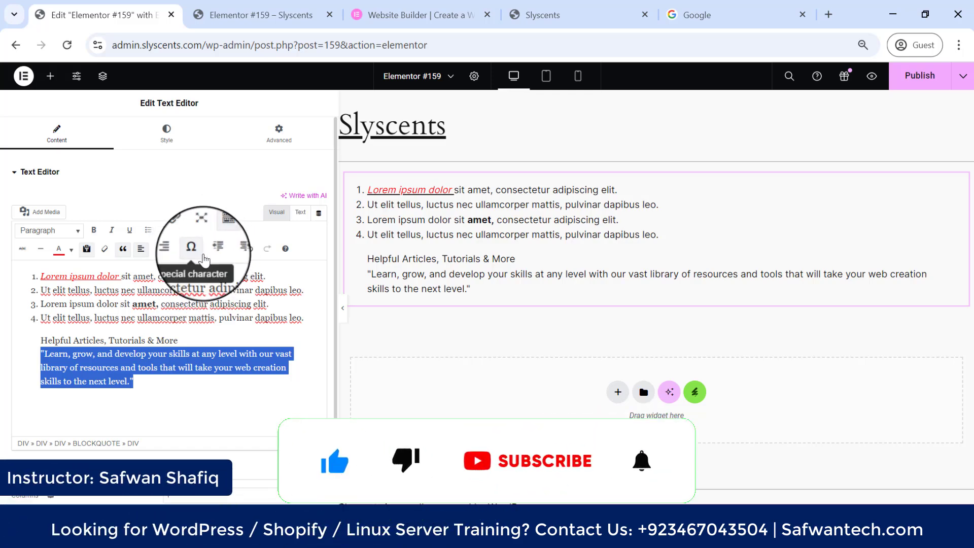
Replace the quoted sentence with the © special character followed by the text "Safwantech".
left_click(195, 248)
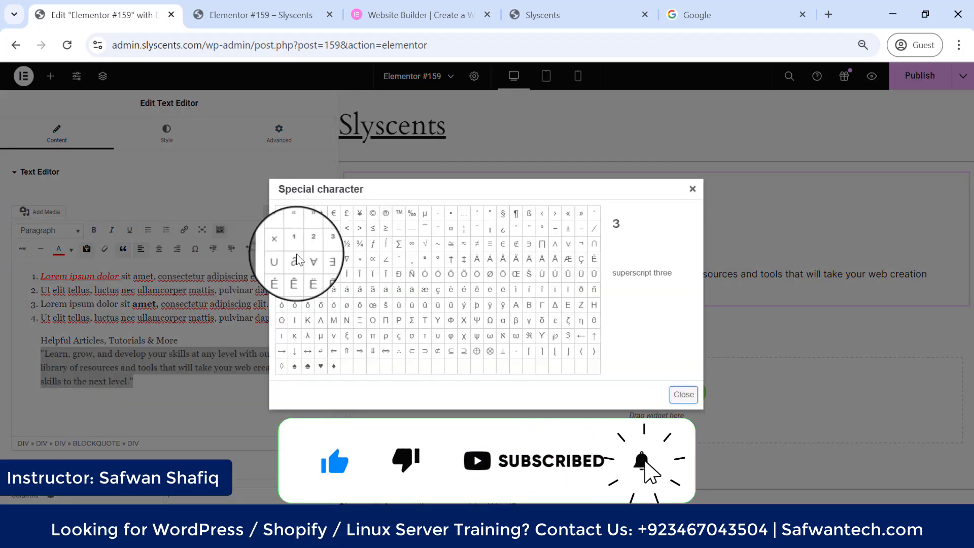
left_click(373, 217)
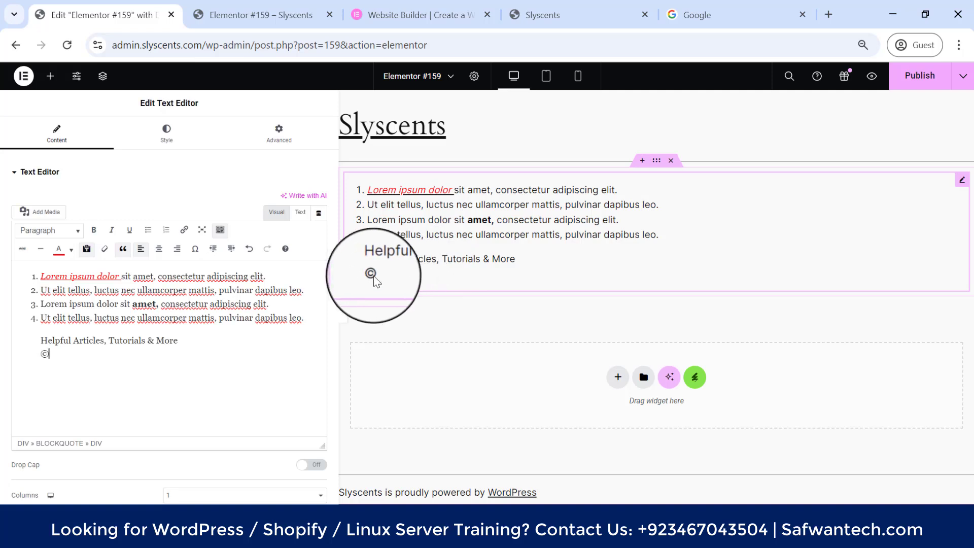
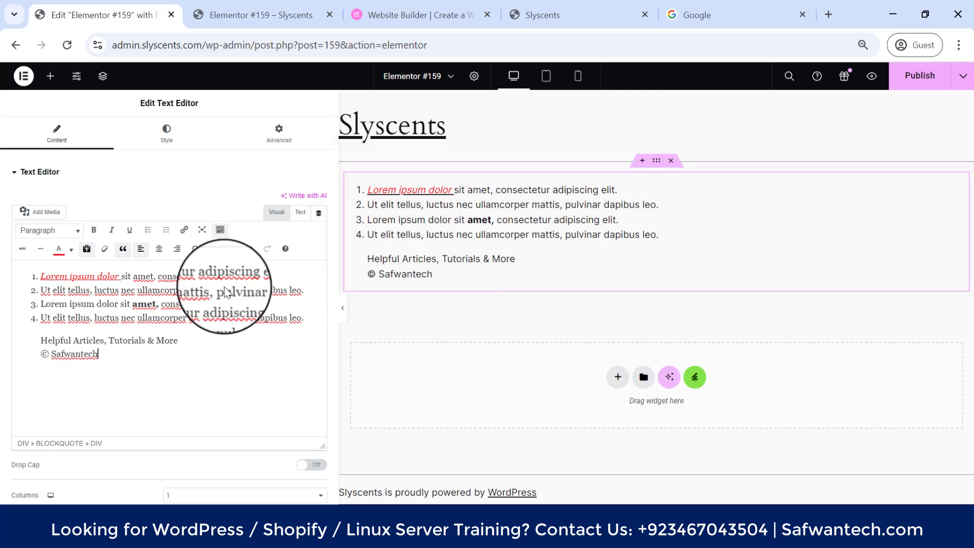
left_click_drag(104, 354, 44, 354)
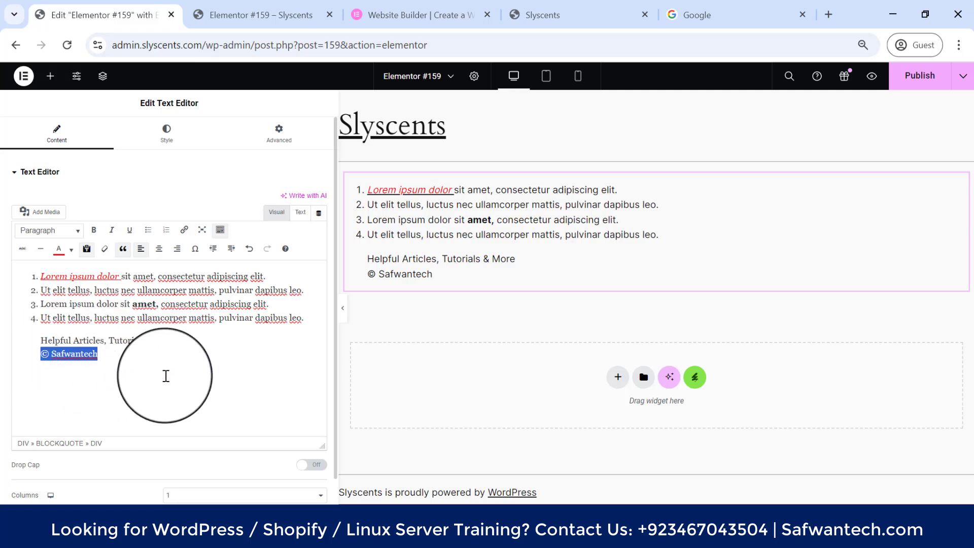
left_click(101, 357)
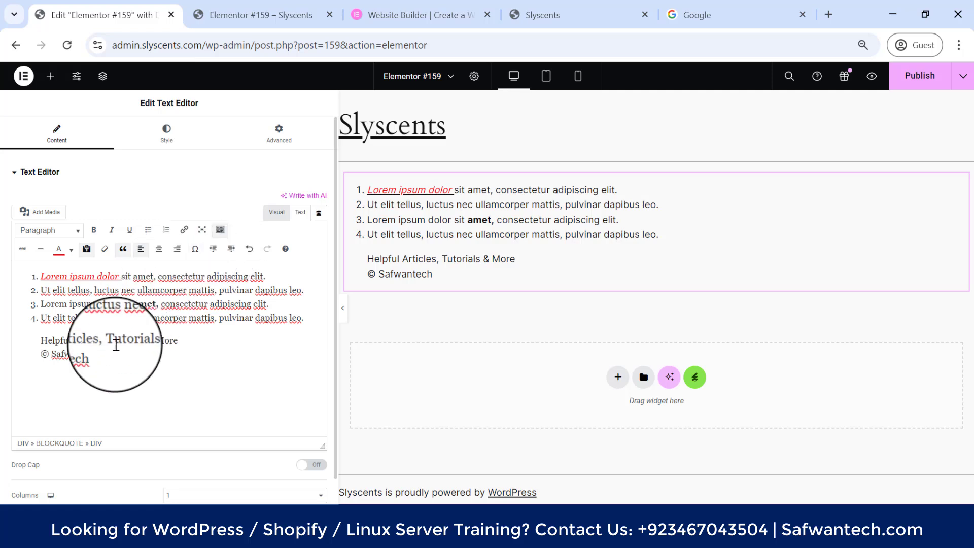
Select the "Helpful Articles, Tutorials & More" line in the blockquote to adjust its indent.
left_click_drag(191, 342, 28, 337)
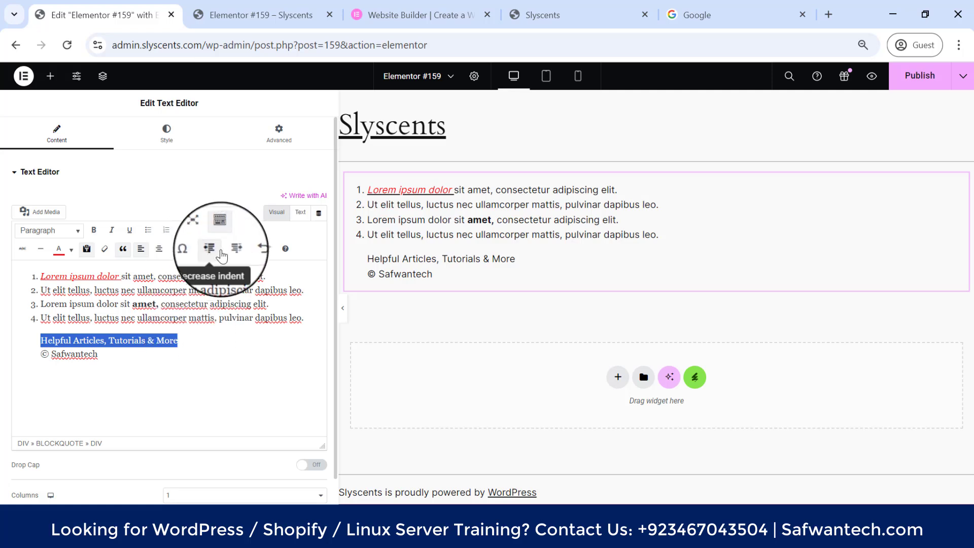
Indent the two quoted lines below the numbered list by several levels, and outdent them back to their starting position.
left_click(229, 249)
left_click(231, 250)
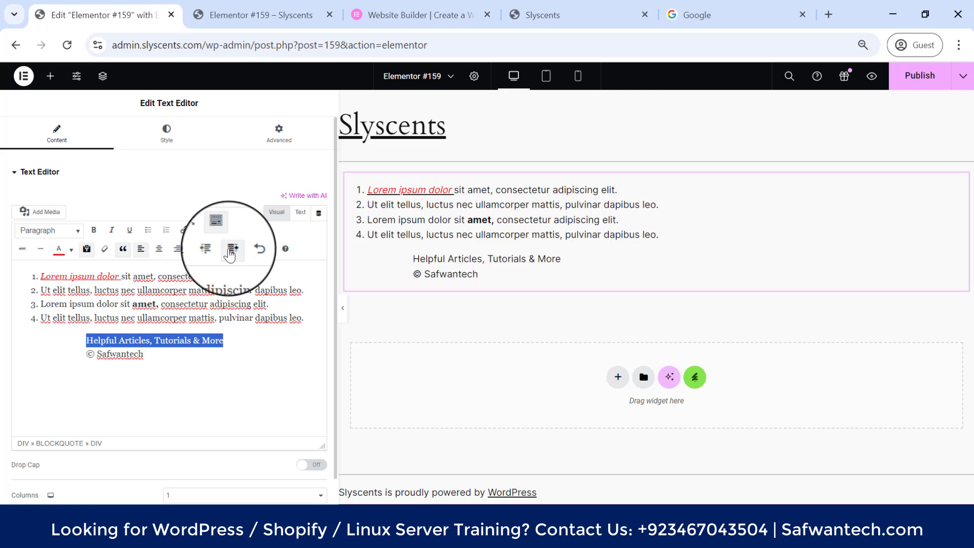
left_click(231, 250)
left_click(213, 249)
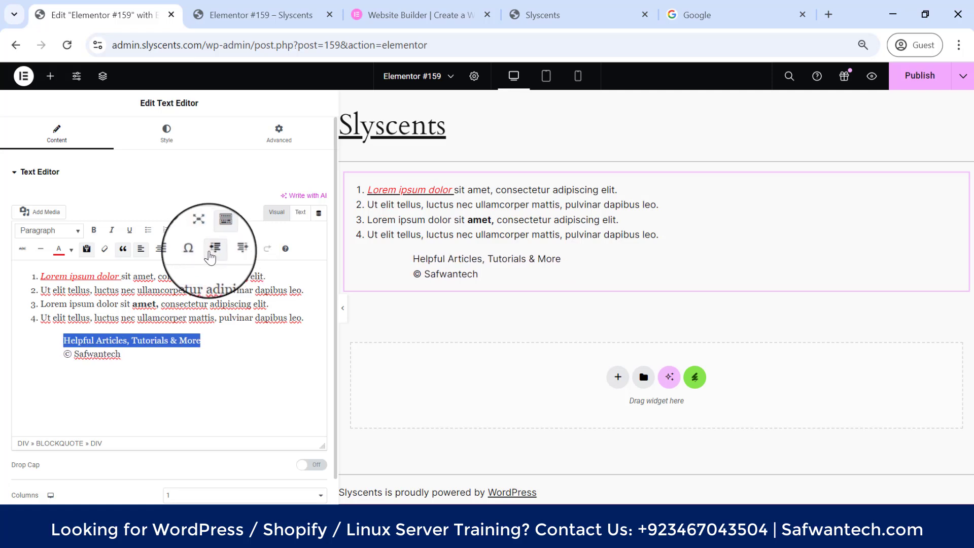
left_click(213, 249)
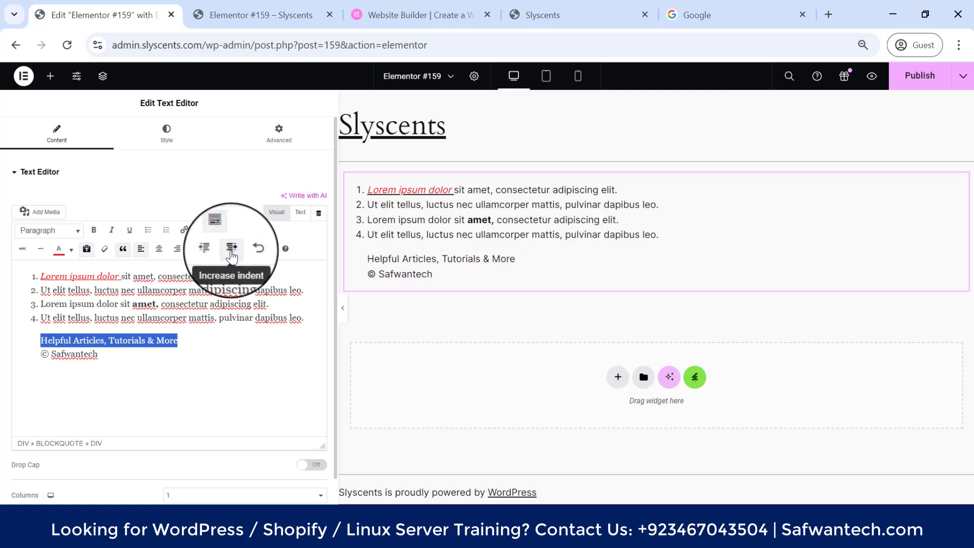
Increase the indent of the two lines below the numbered list by eleven levels.
left_click(231, 250)
left_click(231, 250)
left_click(231, 250)
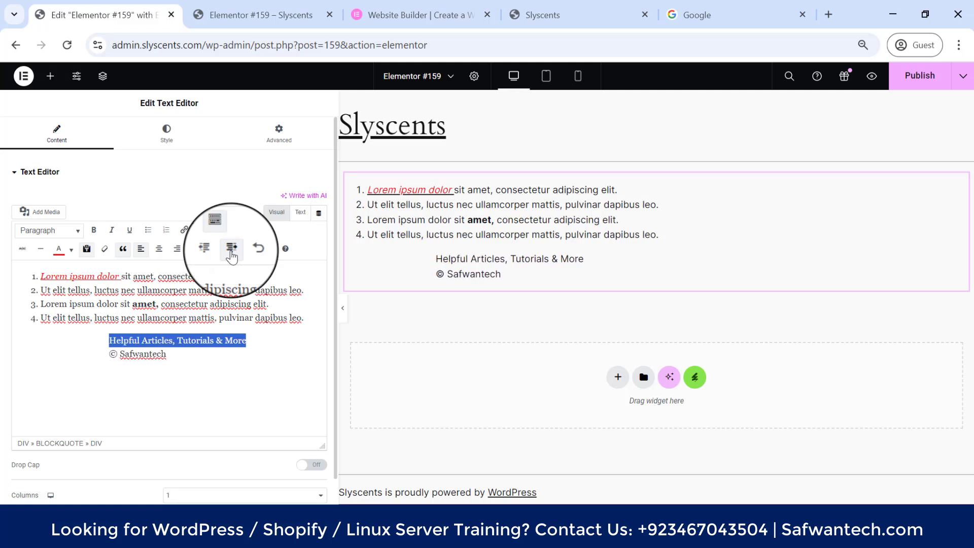
left_click(231, 250)
left_click(231, 250)
left_click(231, 250)
left_click(231, 250)
left_click(231, 250)
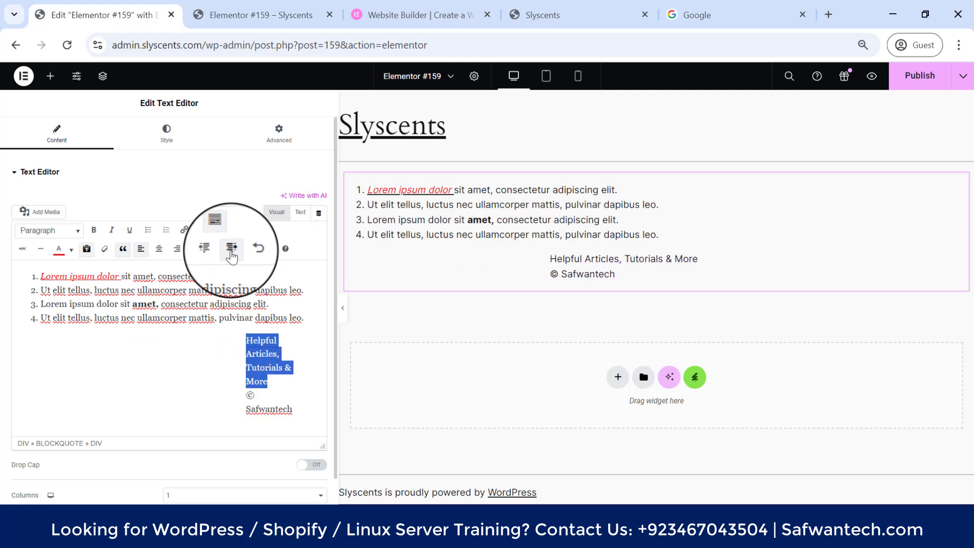
left_click(231, 250)
left_click(231, 250)
left_click(231, 250)
Decrease the indent of the two lines below the list by ten levels.
left_click(215, 253)
left_click(214, 252)
left_click(214, 253)
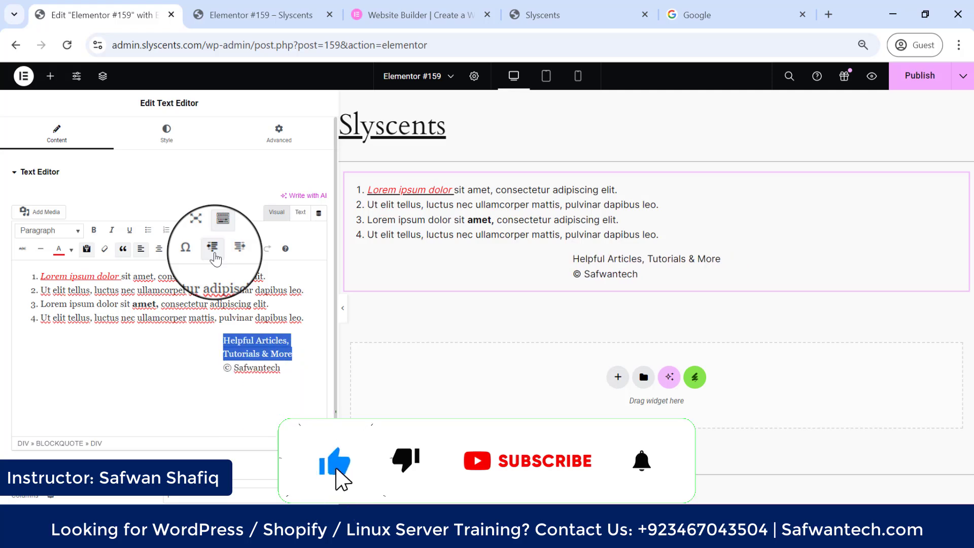
left_click(214, 252)
left_click(214, 252)
left_click(215, 252)
left_click(214, 253)
left_click(214, 253)
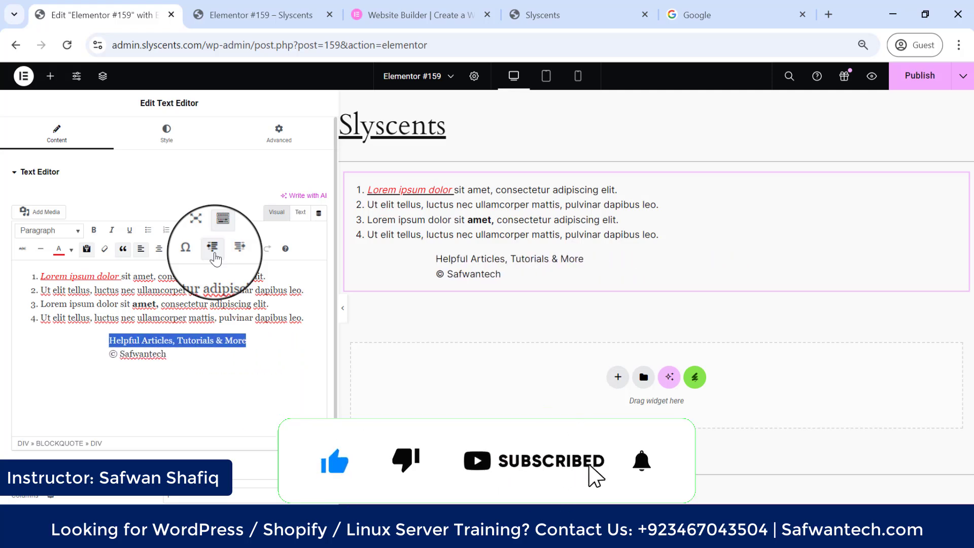
left_click(214, 252)
left_click(214, 252)
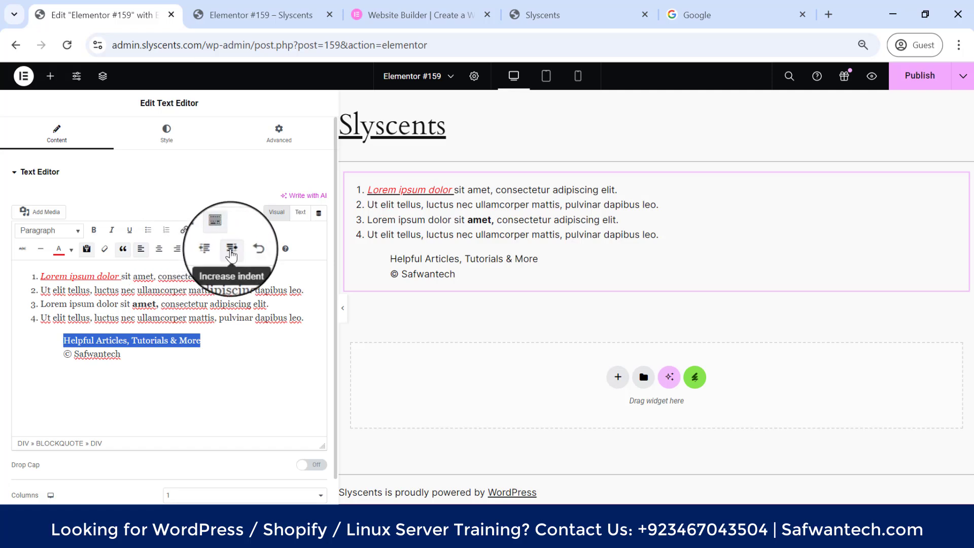
Indent the two lines below the list by two more levels and undo both indents.
left_click(232, 254)
left_click(232, 254)
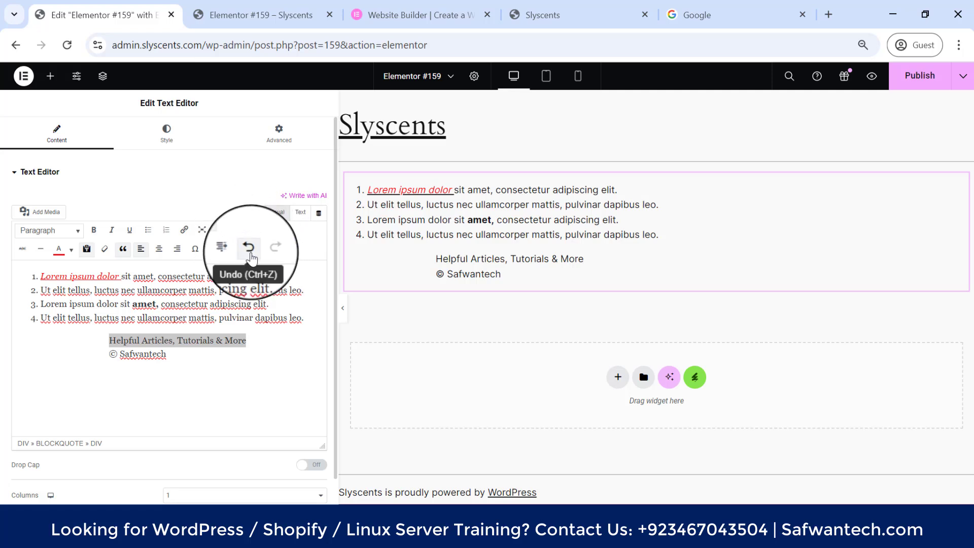
left_click(249, 250)
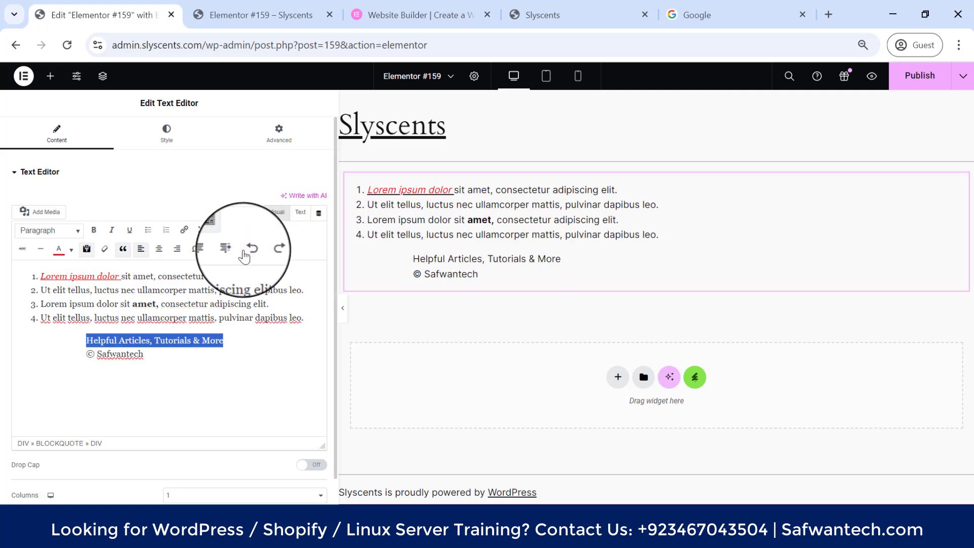
left_click(249, 248)
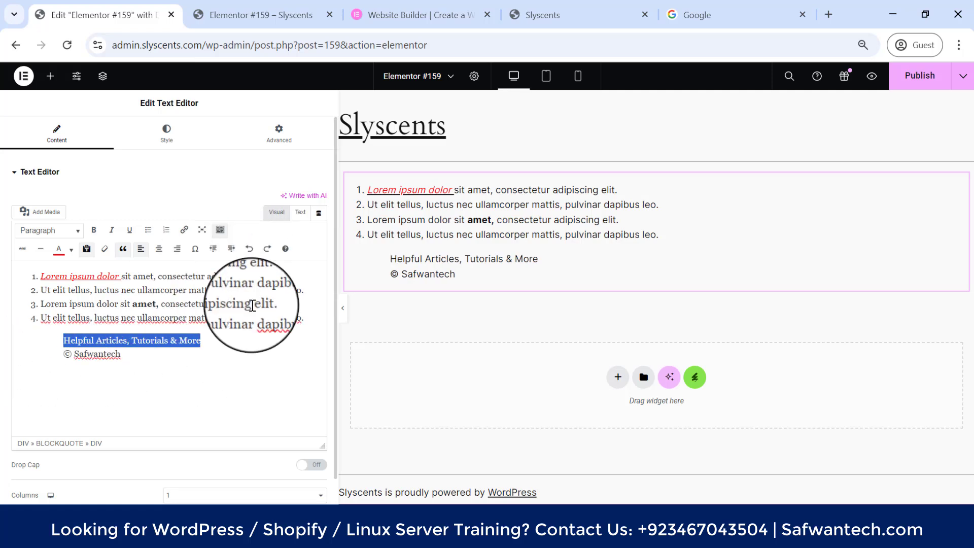
Redo the two undone indents of the lines below the list, and undo them once more.
left_click(267, 250)
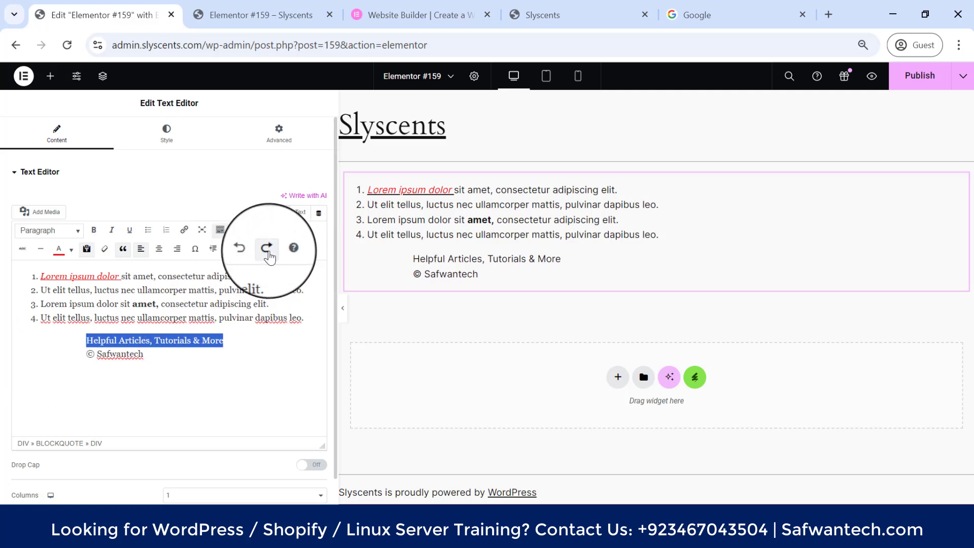
left_click(267, 249)
left_click(249, 250)
left_click(250, 249)
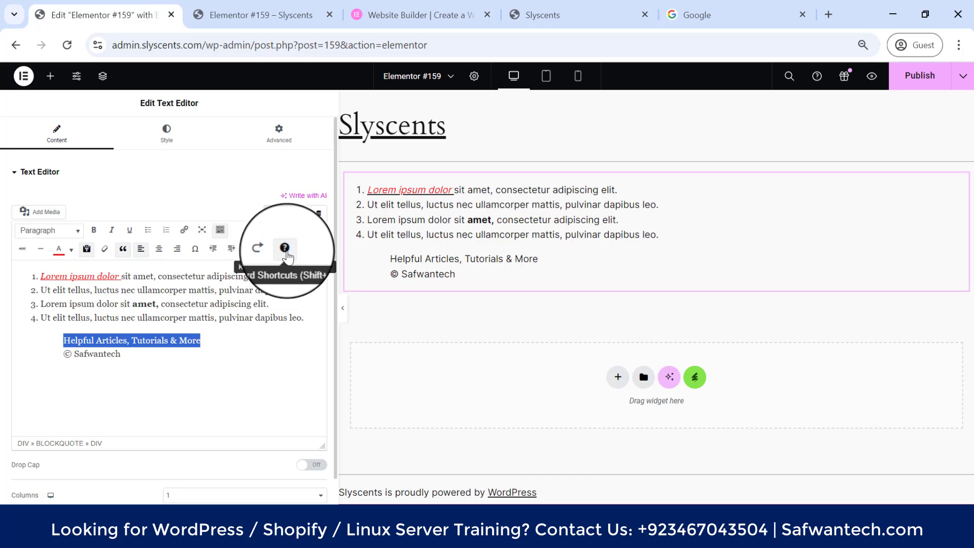
Review the text editor's full list of keyboard shortcuts and close it.
left_click(285, 249)
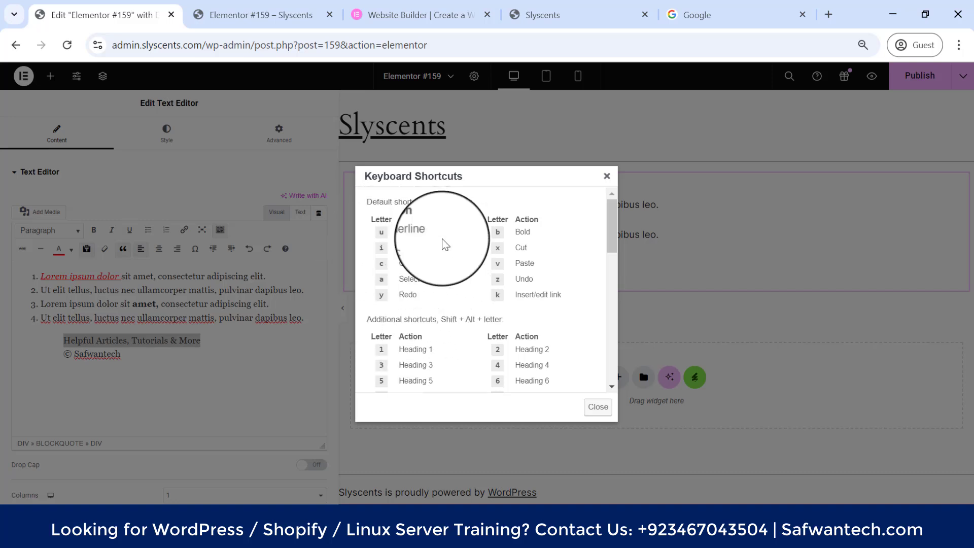
scroll(541, 240, "down", 5)
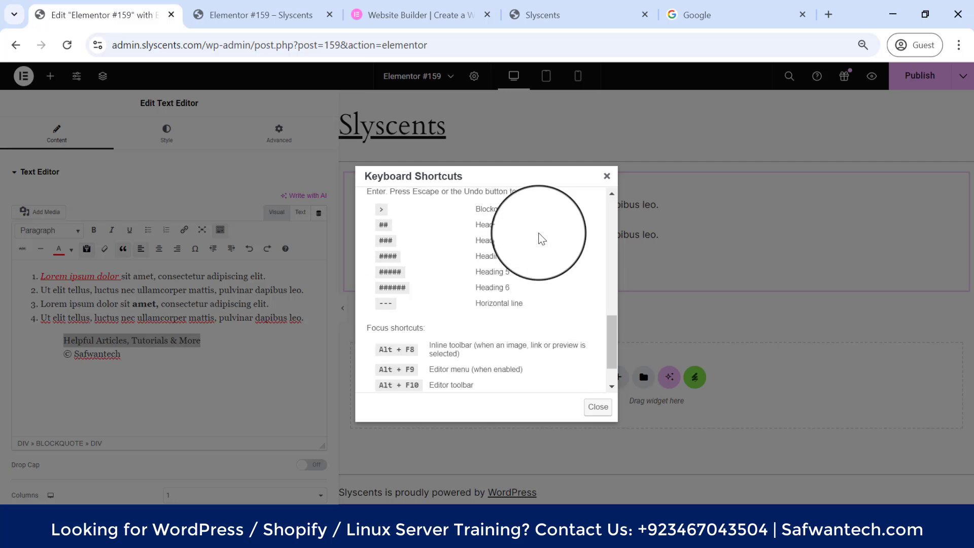
scroll(541, 239, "down", 2)
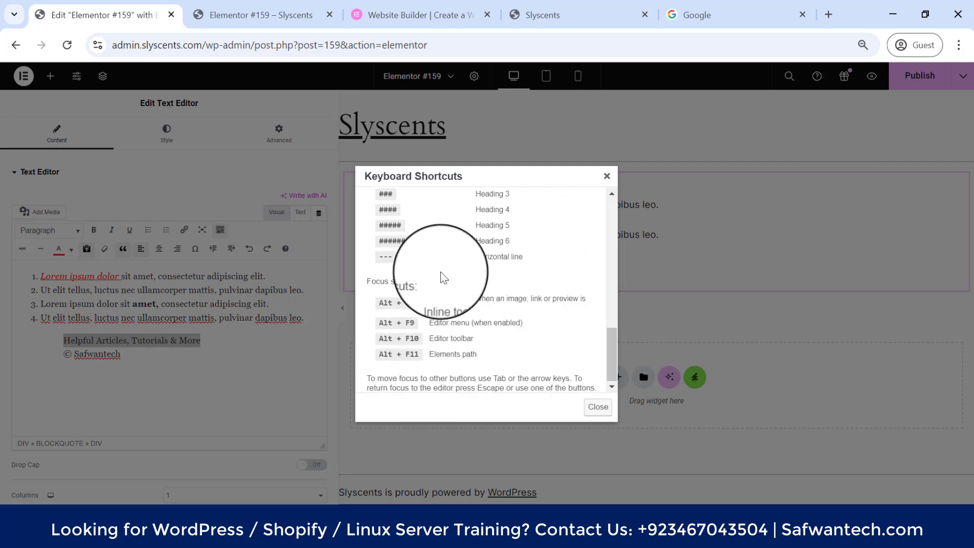
scroll(556, 305, "up", 7)
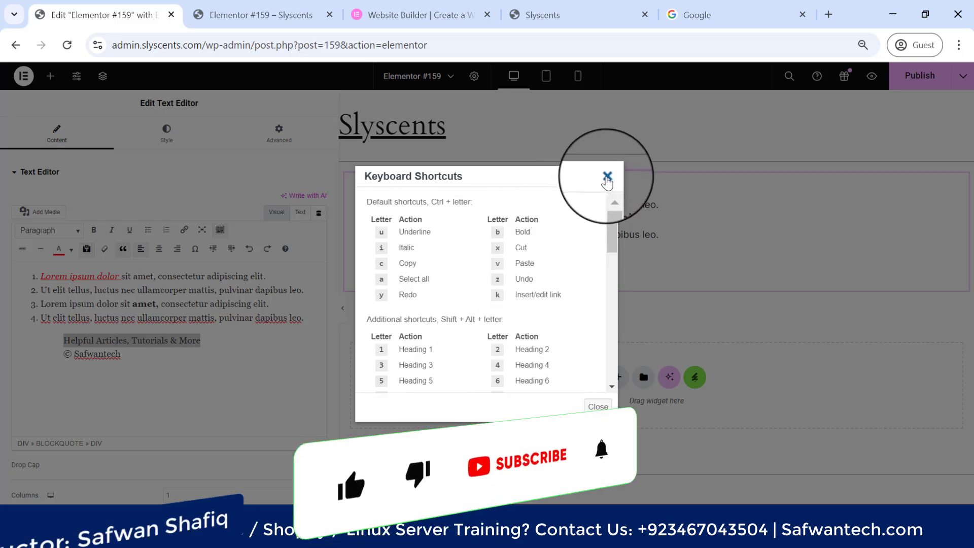
left_click(607, 178)
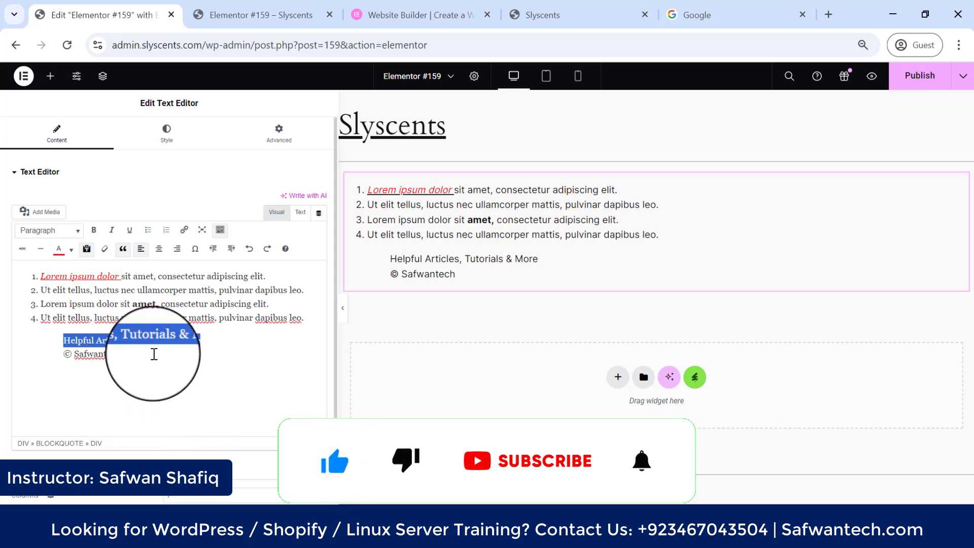
Delete the two indented lines below the numbered list and remove the numbering from its four items.
left_click_drag(148, 366, 55, 350)
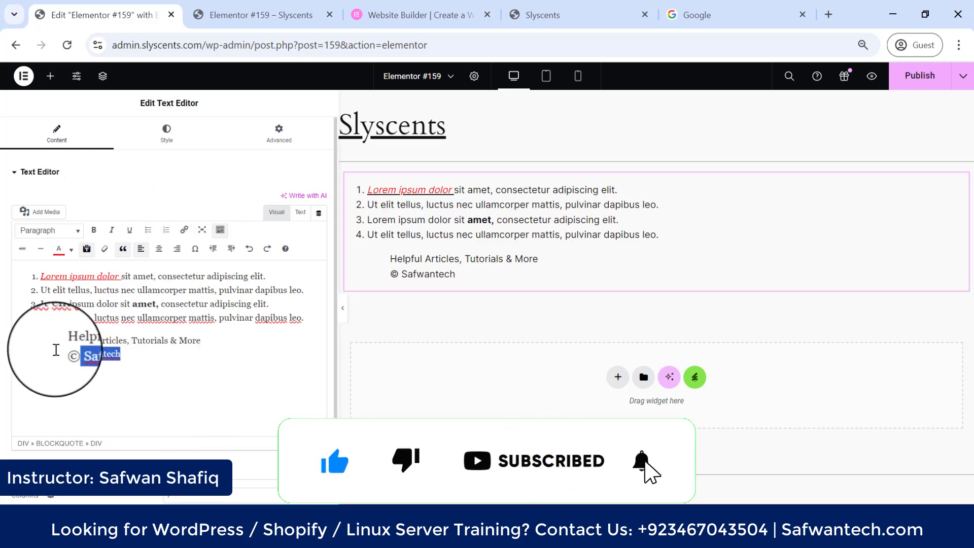
key("BackSpace")
key("BackSpace")
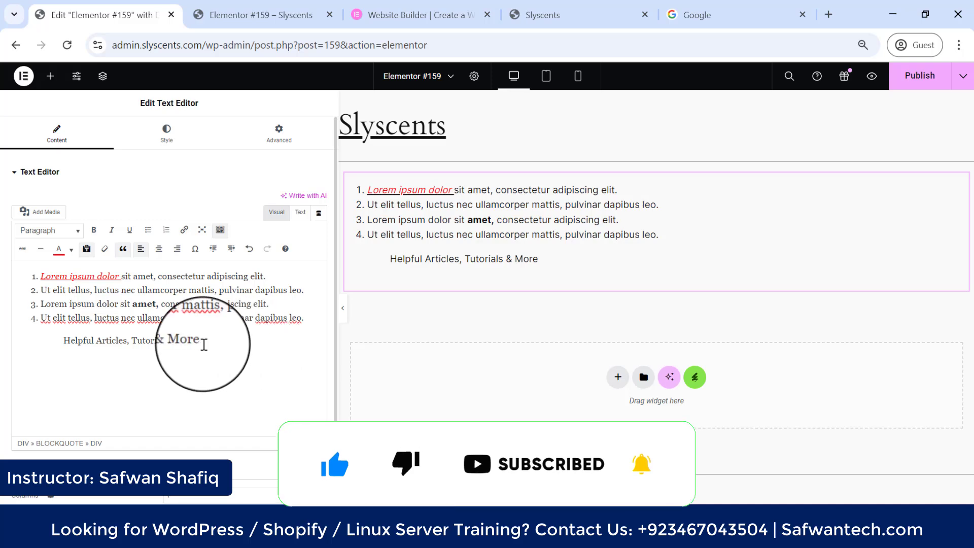
left_click_drag(204, 344, 24, 344)
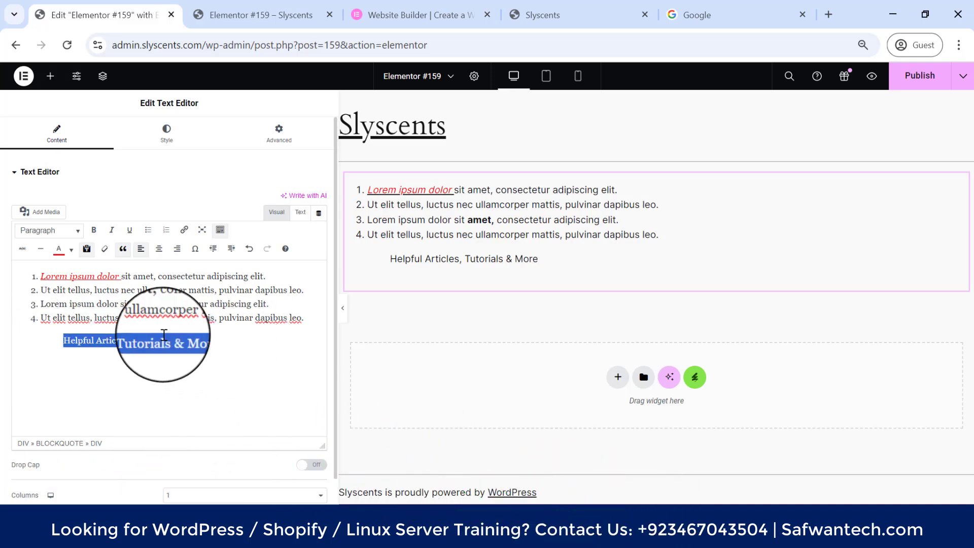
key("BackSpace")
key("BackSpace")
left_click_drag(304, 318, 20, 273)
left_click(166, 229)
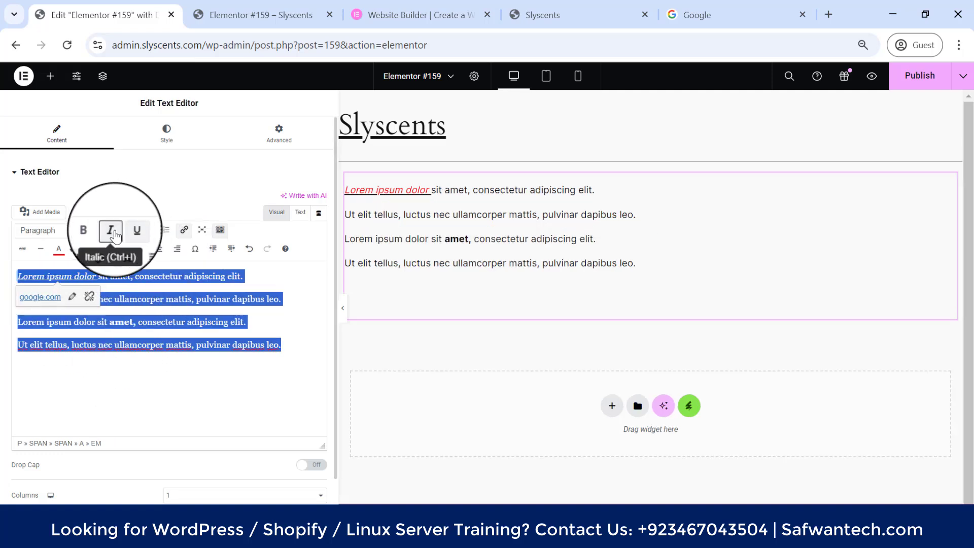
Join the second paragraph onto the first, trying a paragraph break and a single line break between them.
left_click(35, 347)
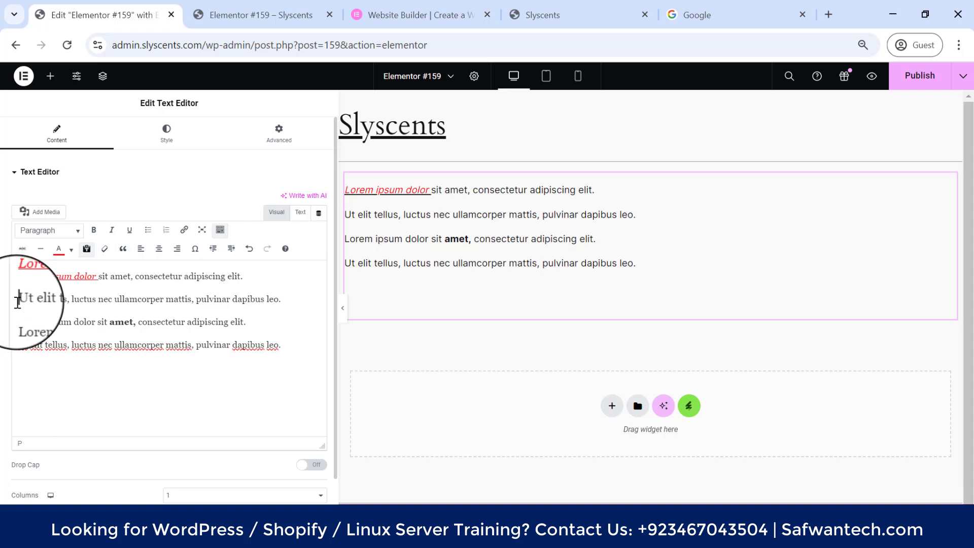
key("BackSpace")
key("Return")
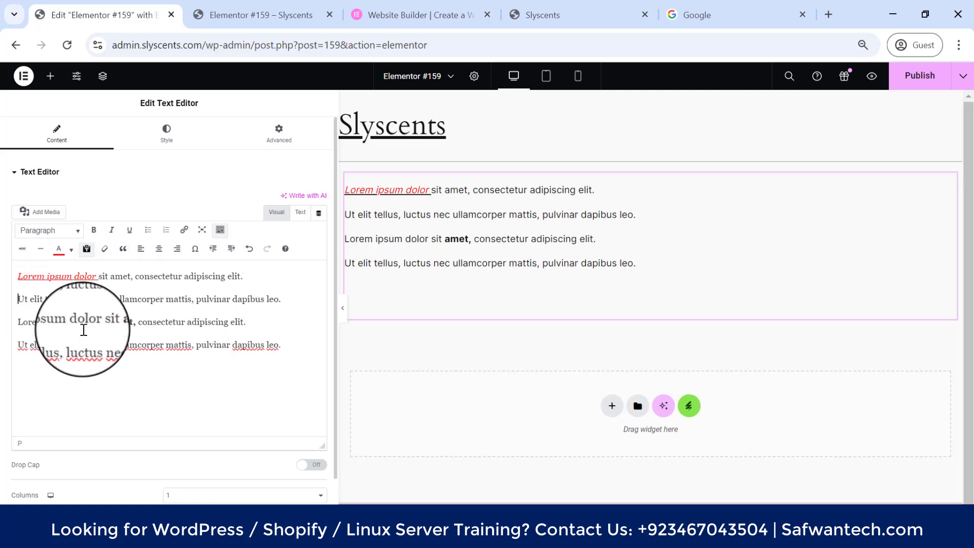
key("BackSpace")
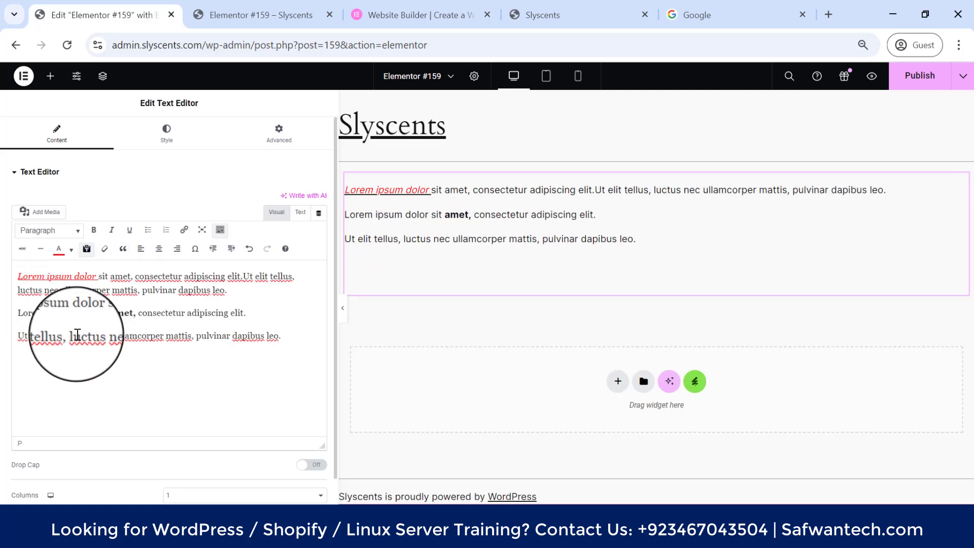
key("shift+Return")
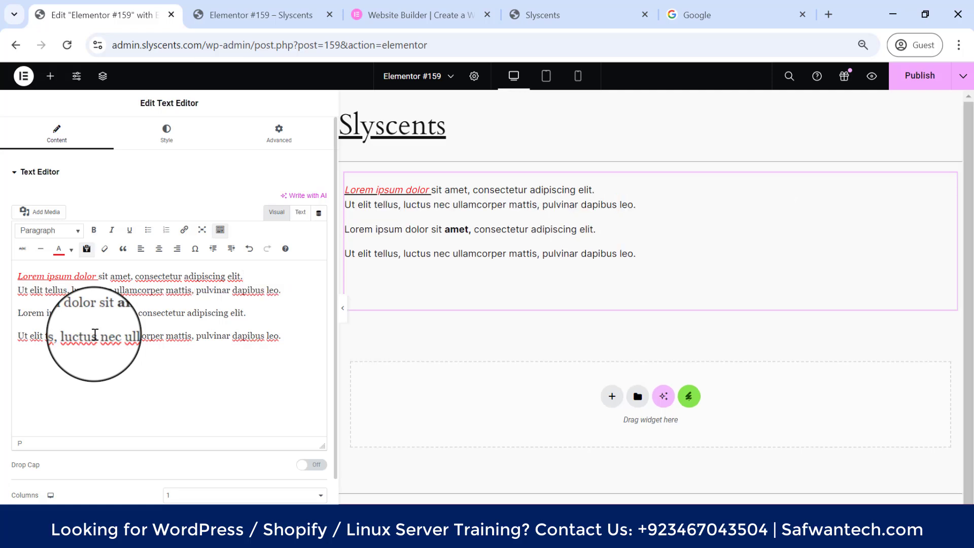
key("BackSpace")
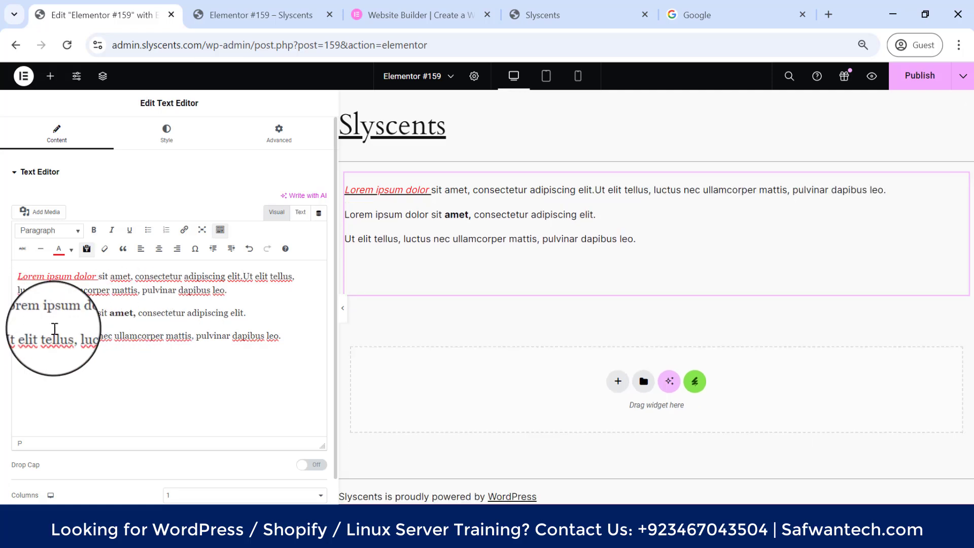
Join the remaining two lines onto the first paragraph so the text runs as one block.
key("BackSpace")
left_click(18, 329)
key("BackSpace")
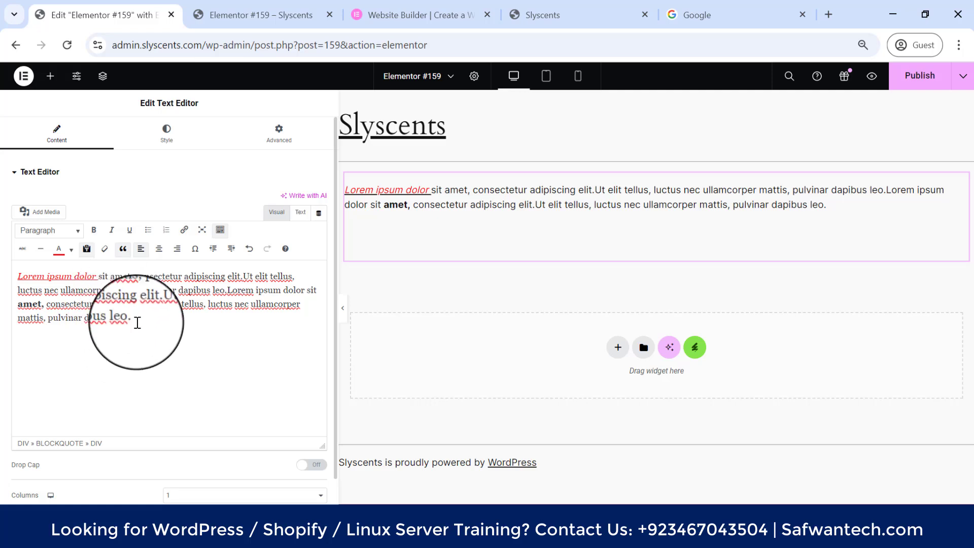
Try replacing the entire text with the "Helpful Articles, Tutorials & More" passage, and undo the replacement.
left_click_drag(122, 323, 6, 277)
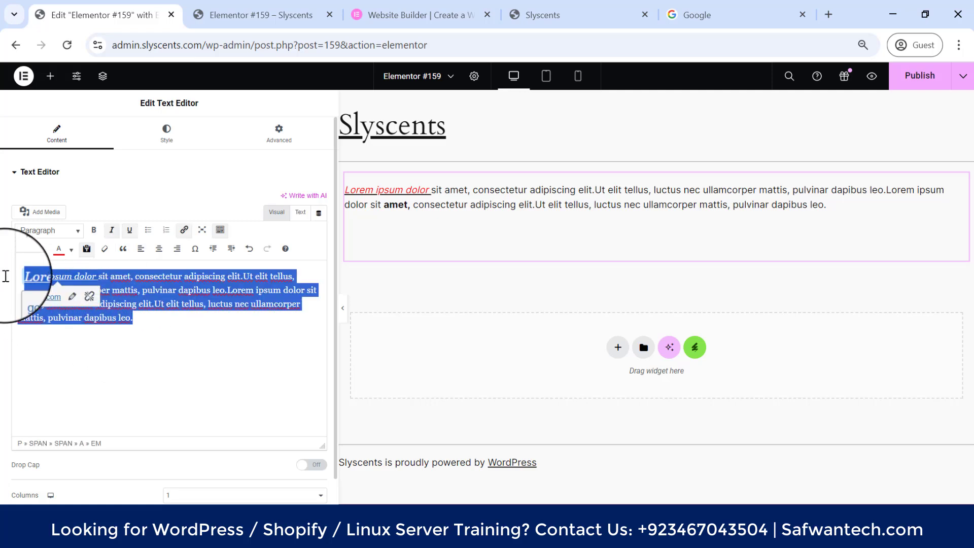
type("Helpful Articles, Tutorials & More Learn, grow, and develop your skills at any level with our vast library of resources and tools that will take your web creation skills to the next level.")
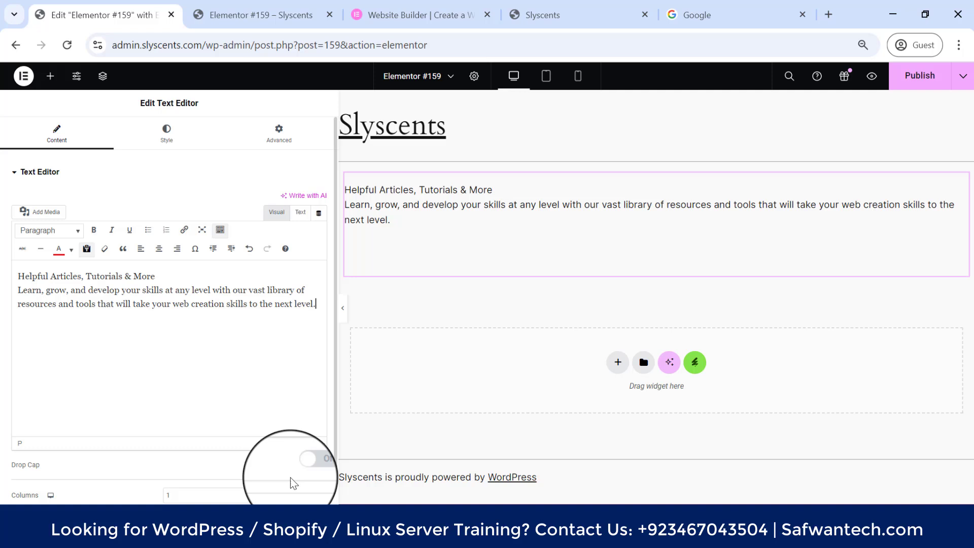
key("ctrl+z")
Remove the empty quote block and add a new paragraph containing the "Helpful Articles, Tutorials & More" passage ending "web creation skills to the next level.".
left_click(165, 332)
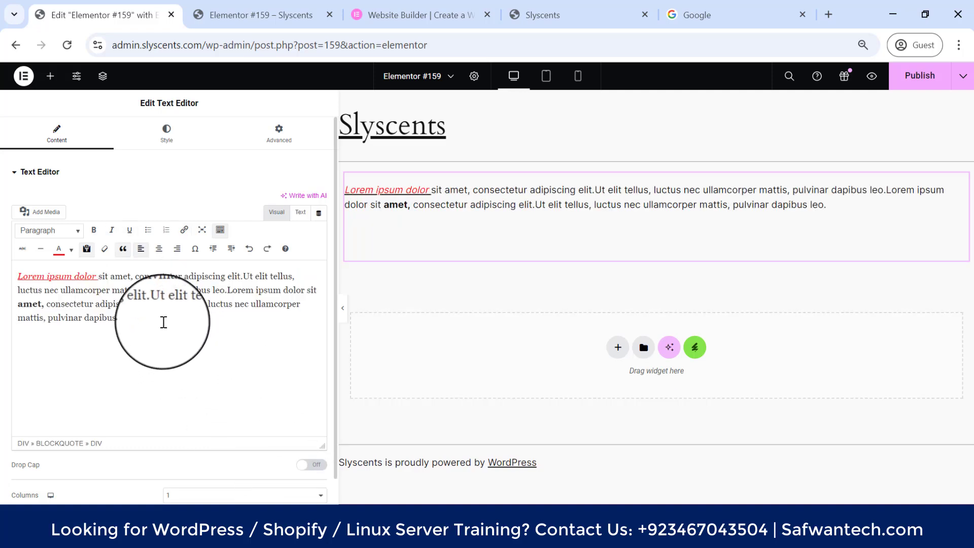
key("Return")
key("BackSpace")
key("BackSpace")
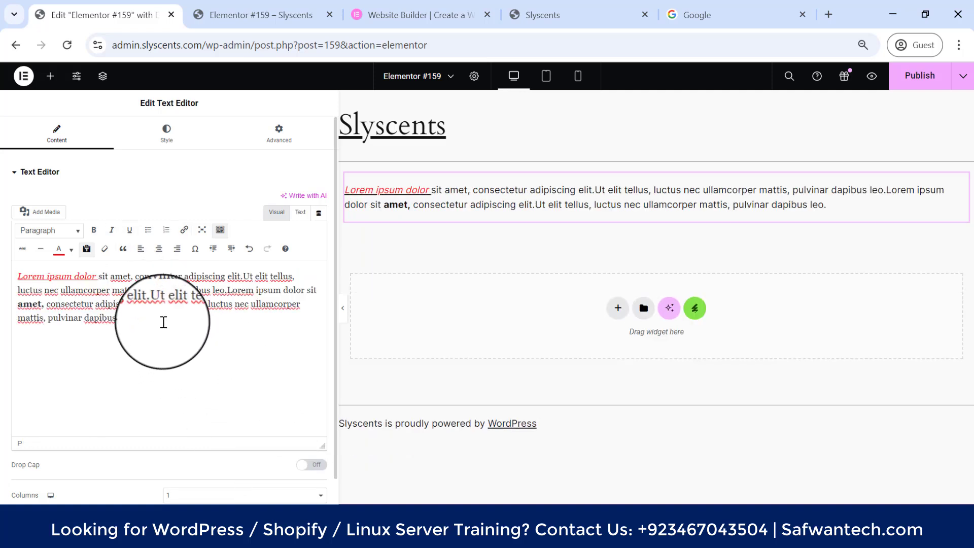
key("Return")
type("Helpful Articles, Tutorials & More Learn, grow, and develop your skills at any level with our vast library of resources and tools that will take your web creation skills to the next level.")
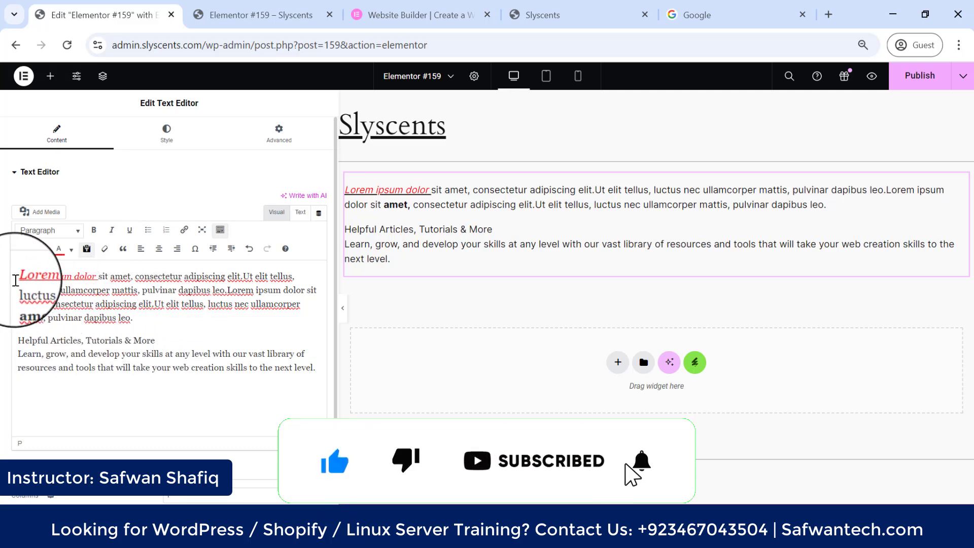
Select both paragraphs and set the text editor widget's columns to 2.
left_click_drag(19, 276, 307, 381)
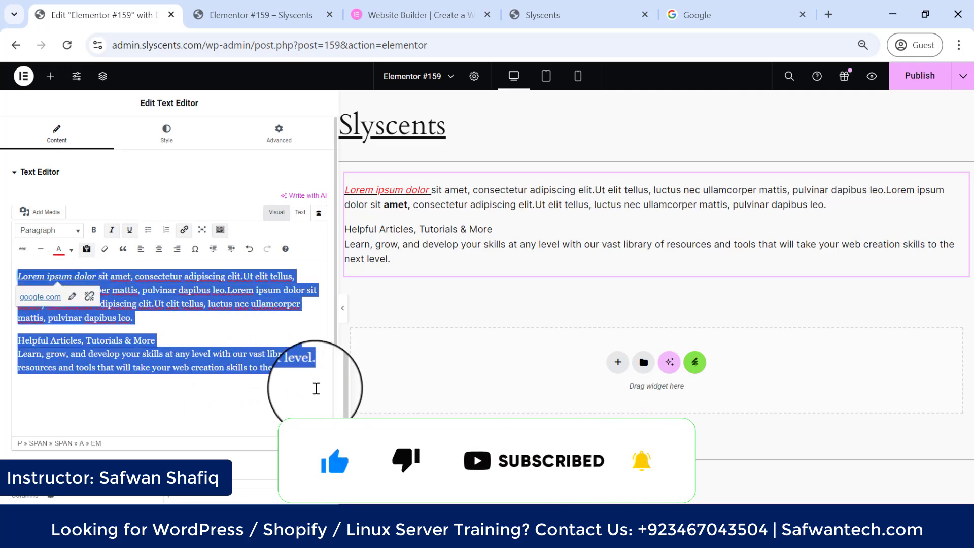
left_click(203, 495)
left_click(197, 327)
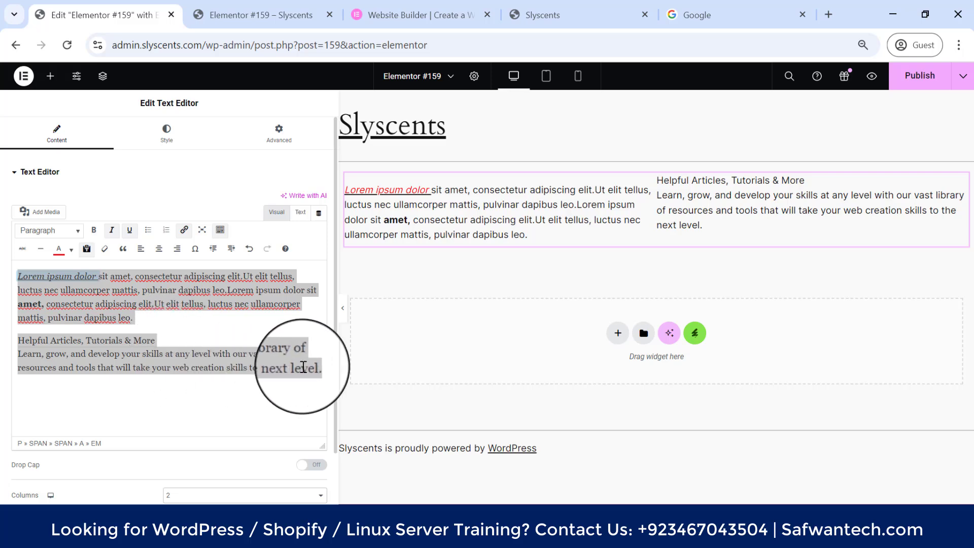
Add another "Helpful Articles, Tutorials & More" paragraph at the end of the text and set the text editor widget's columns to 3.
left_click(316, 368)
left_click(315, 387)
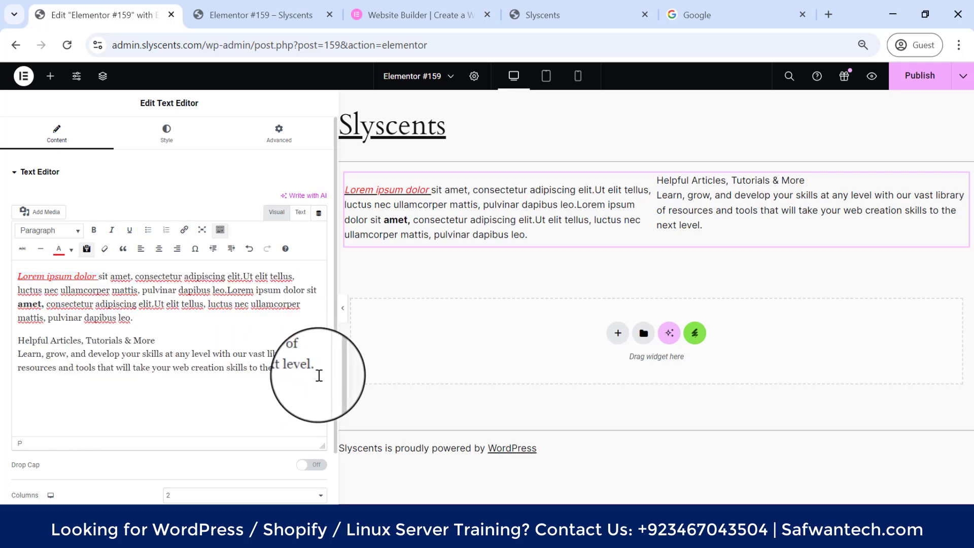
key("Return")
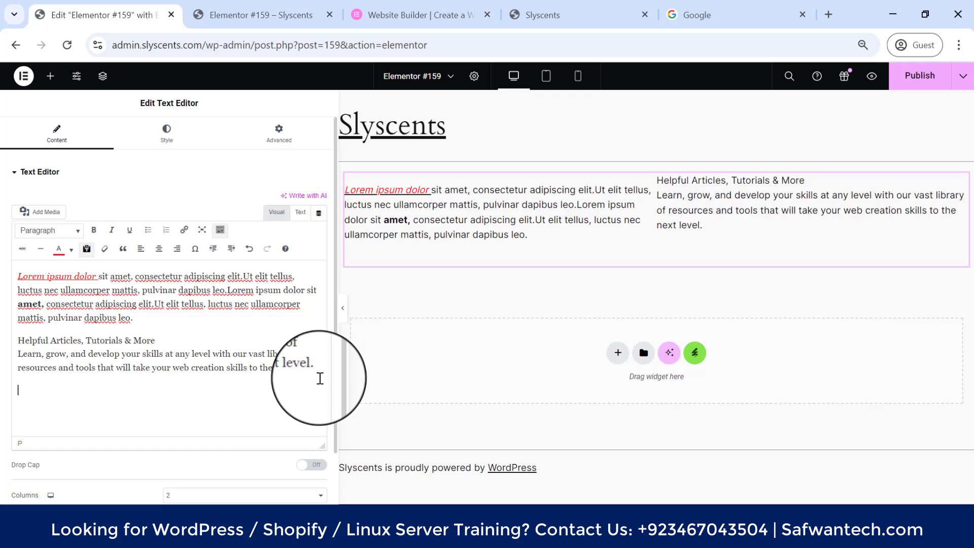
type("Helpful Articles, Tutorials & More Learn, grow, and develop your skills at any level with our vast library of resources and tools that will take your web creation skills to the next level.")
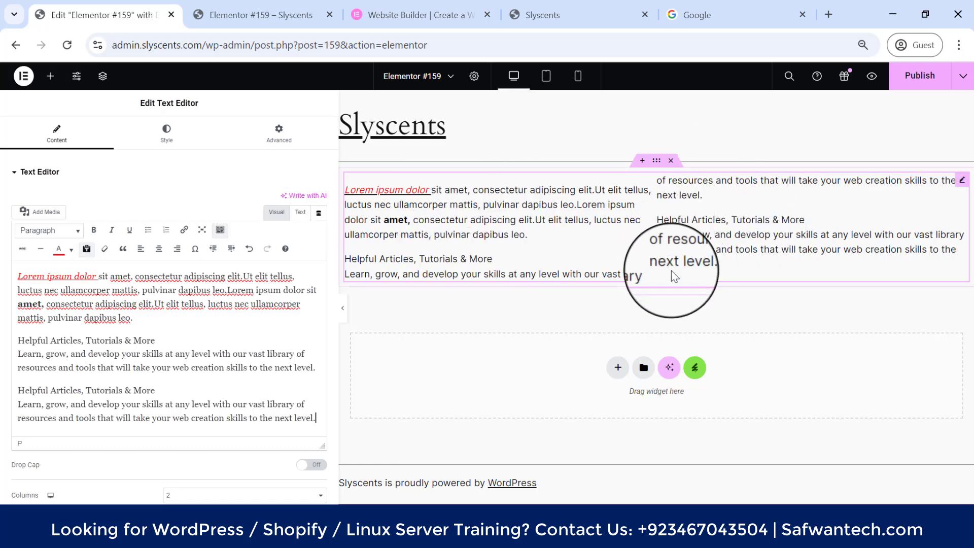
left_click(259, 496)
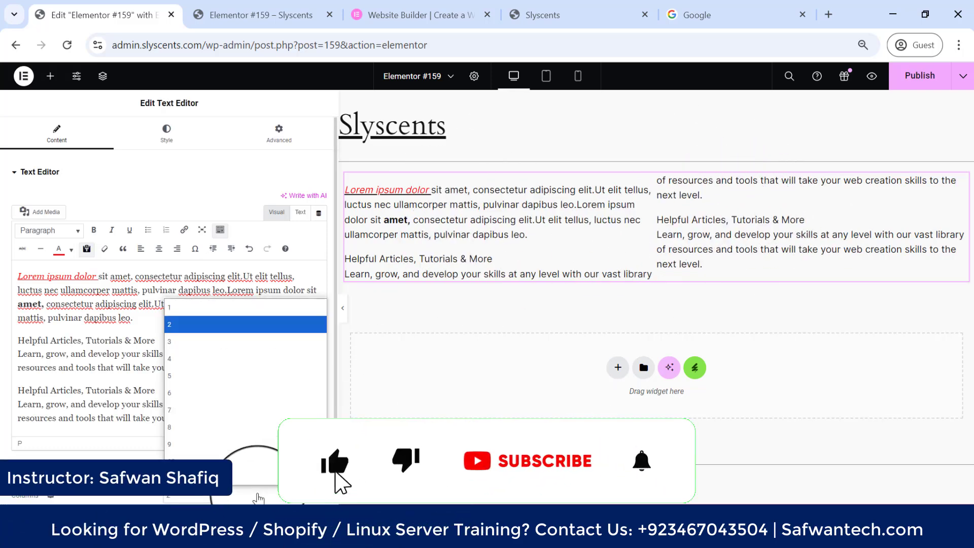
left_click(239, 342)
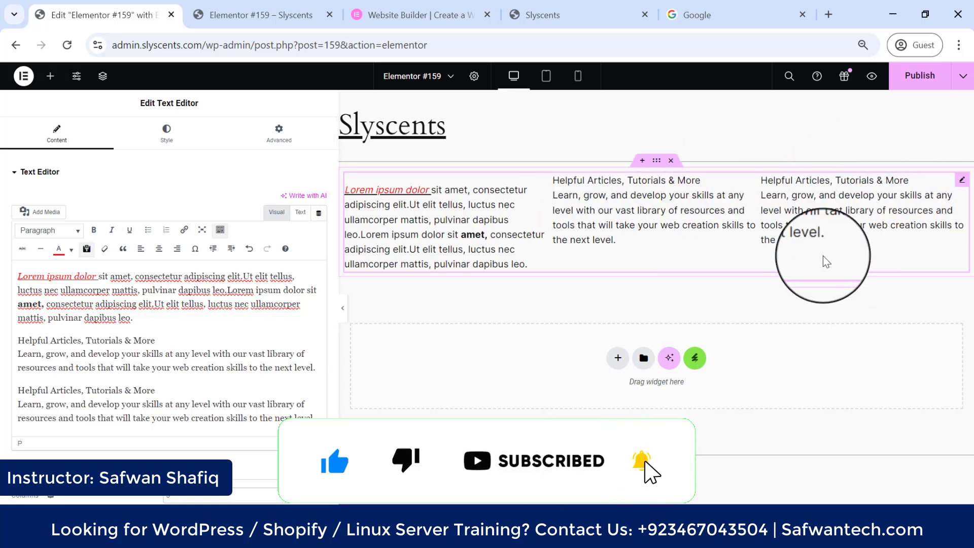
left_click(183, 496)
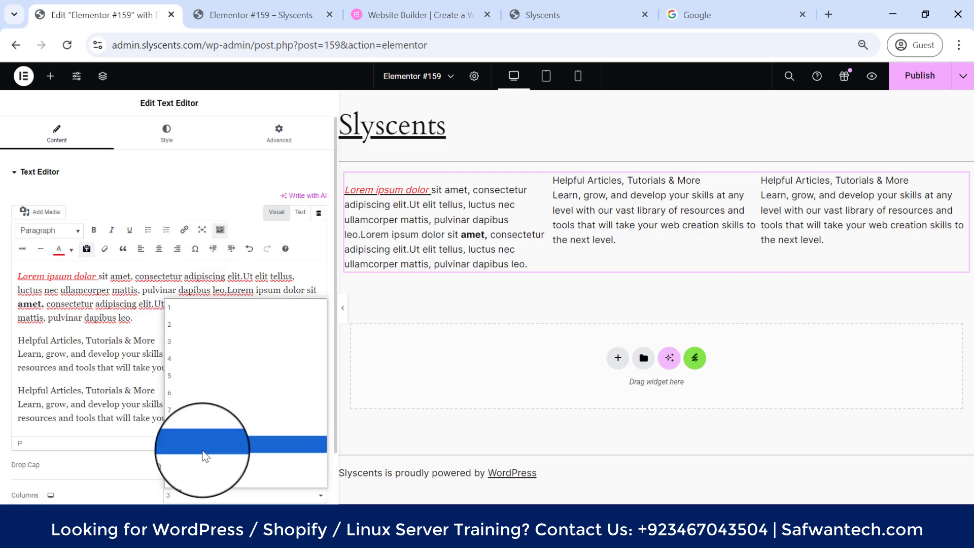
left_click(109, 418)
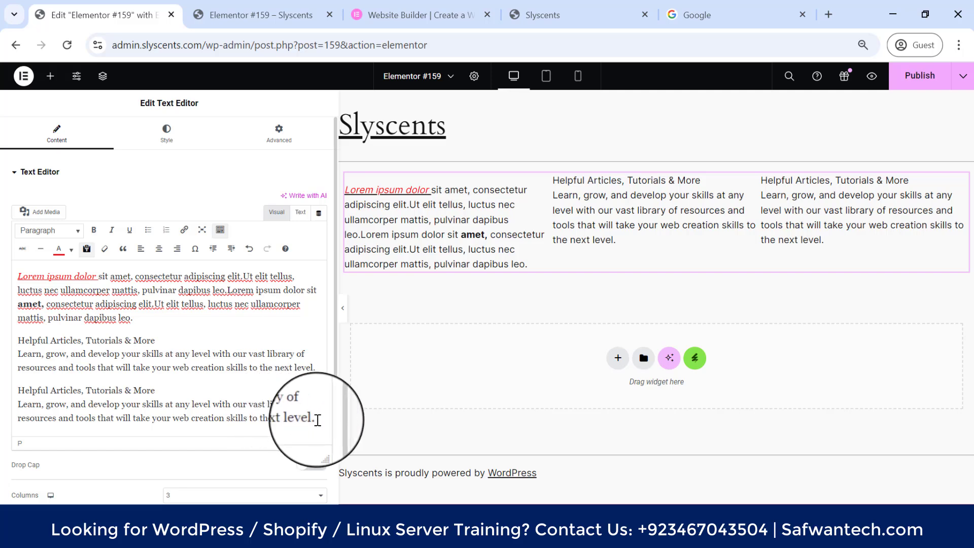
Delete both "Helpful Articles, Tutorials & More" paragraphs and set the text editor widget's columns to 1.
left_click_drag(318, 420, 7, 390)
key("BackSpace")
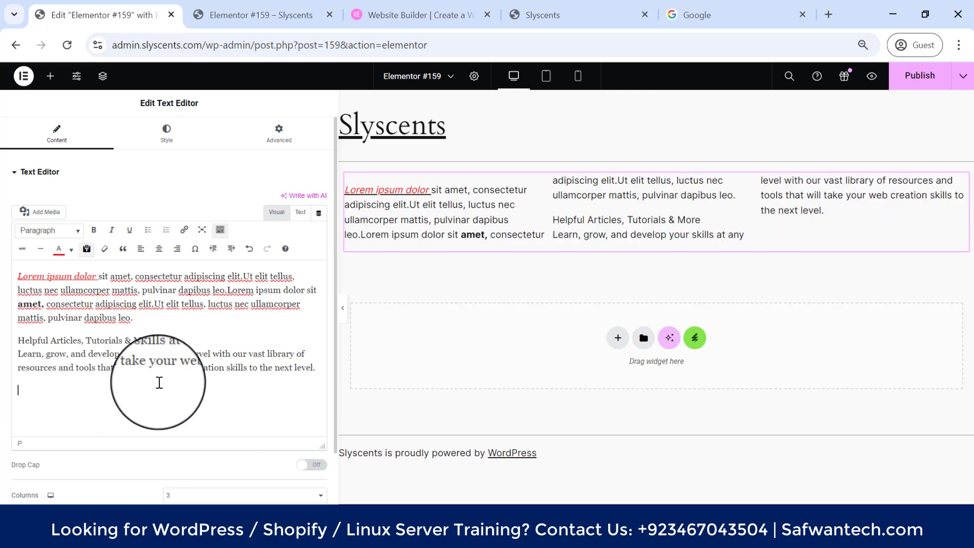
left_click_drag(318, 369, 2, 339)
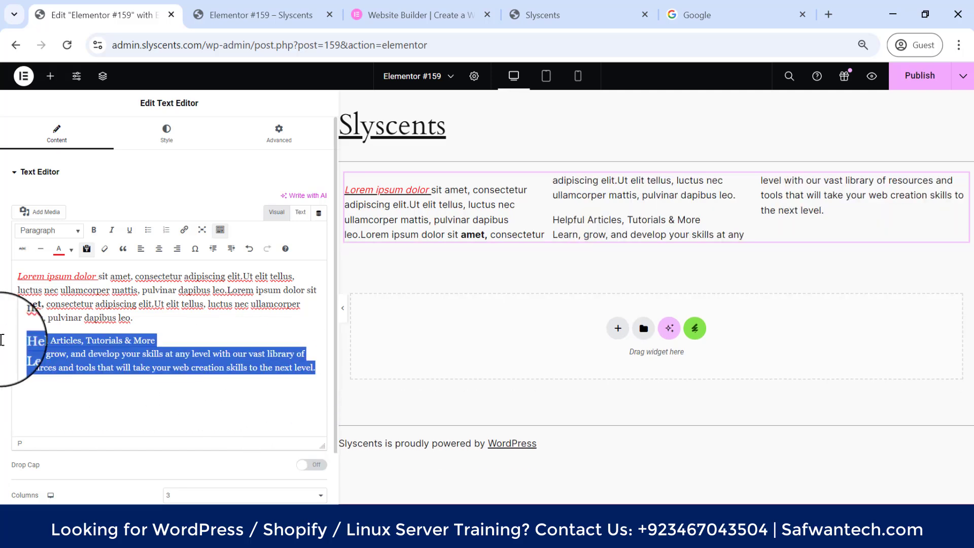
key("BackSpace")
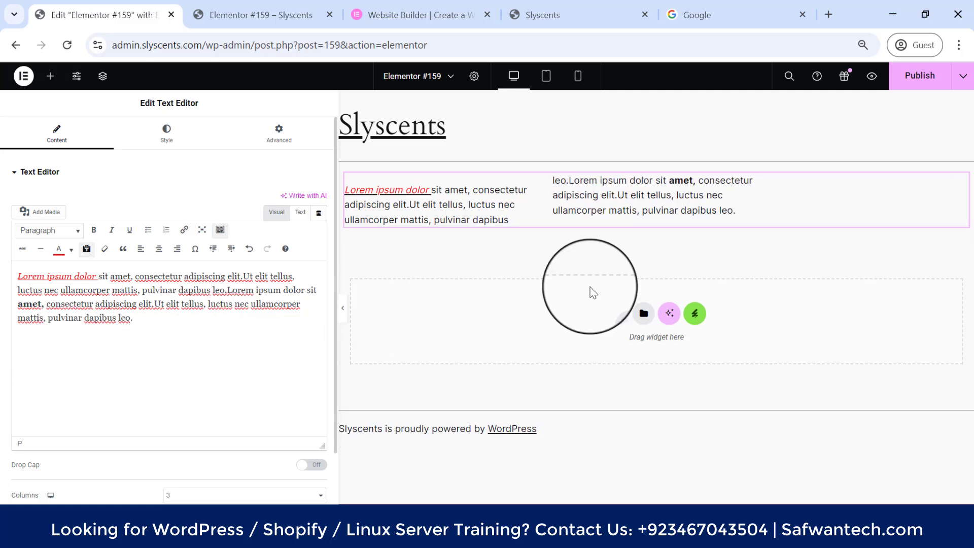
left_click(255, 496)
left_click(251, 329)
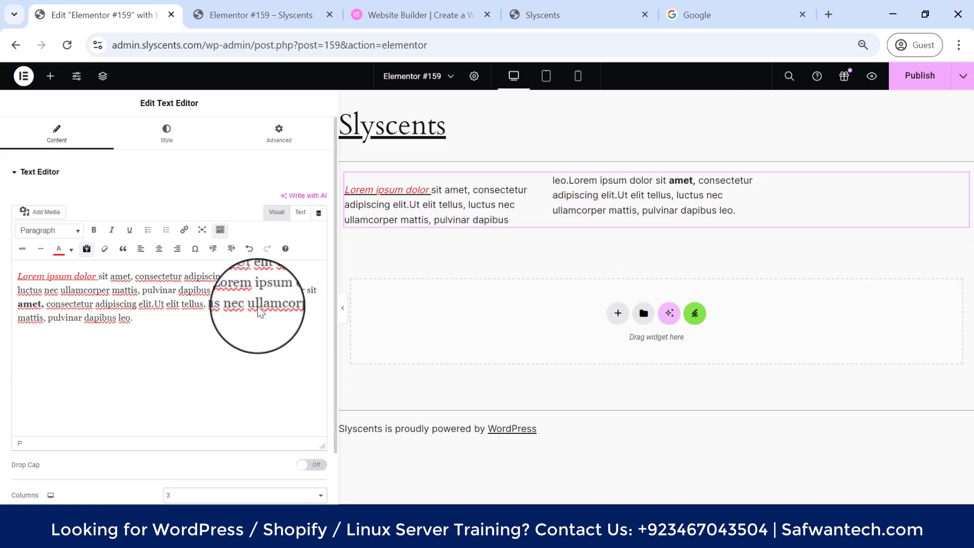
Try centre and right alignment for the text in the widget's style settings, and set the alignment to Justified.
left_click_drag(185, 319, 81, 213)
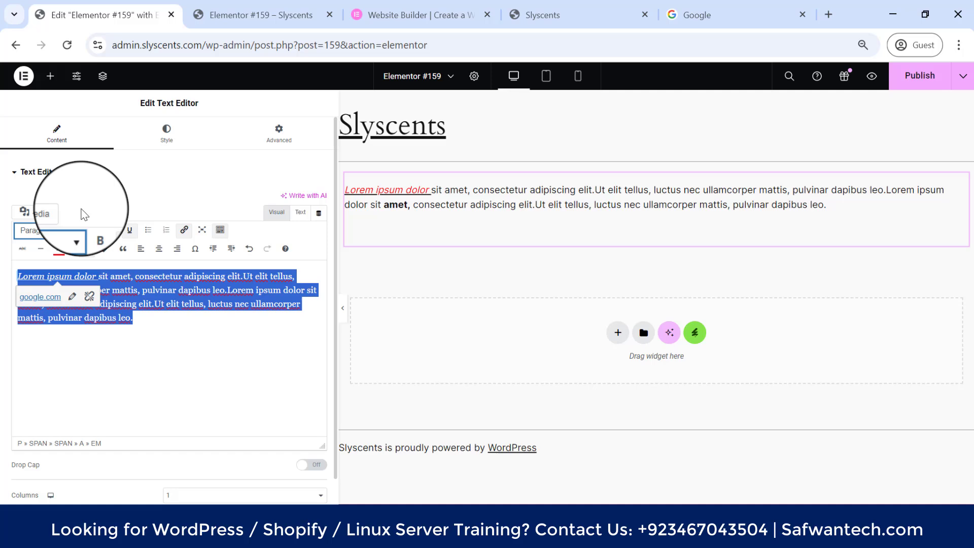
left_click(169, 143)
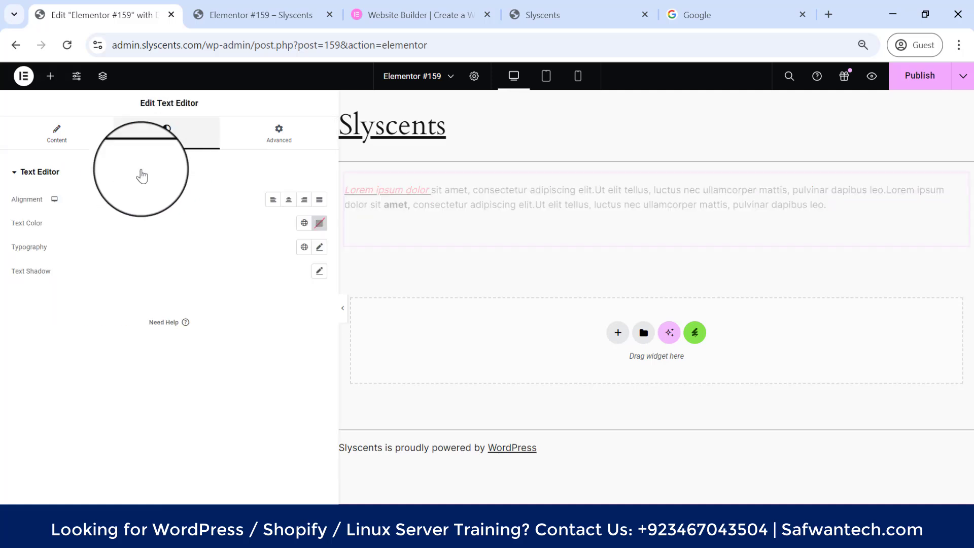
left_click(65, 141)
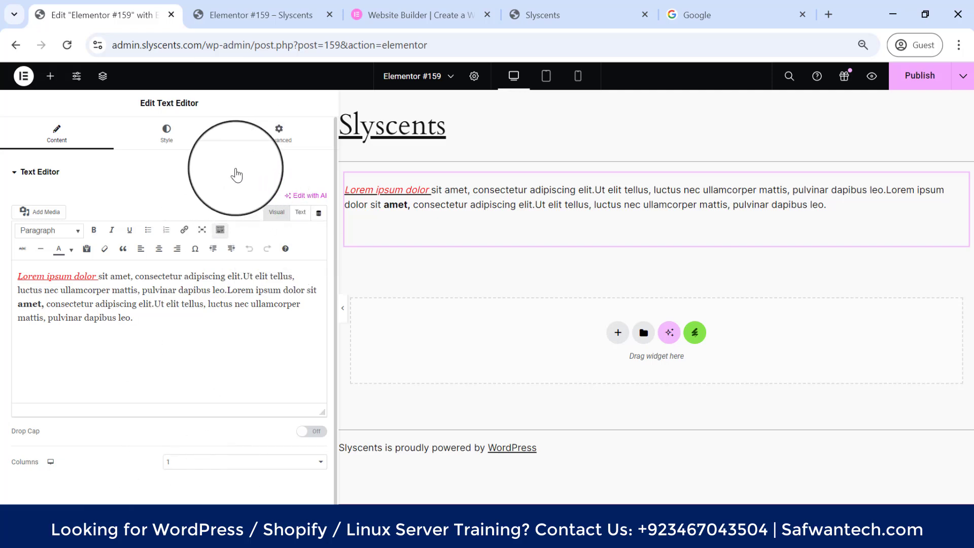
left_click(172, 141)
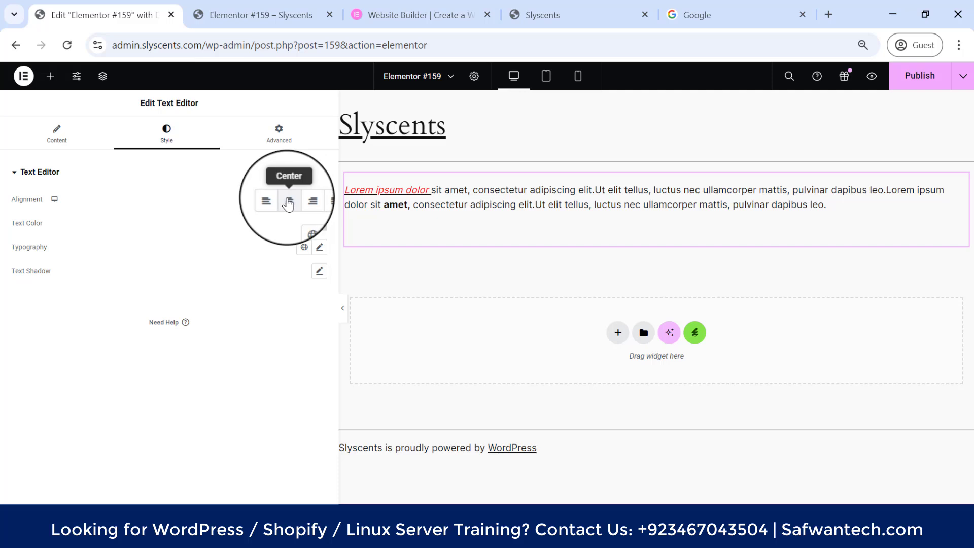
left_click(288, 200)
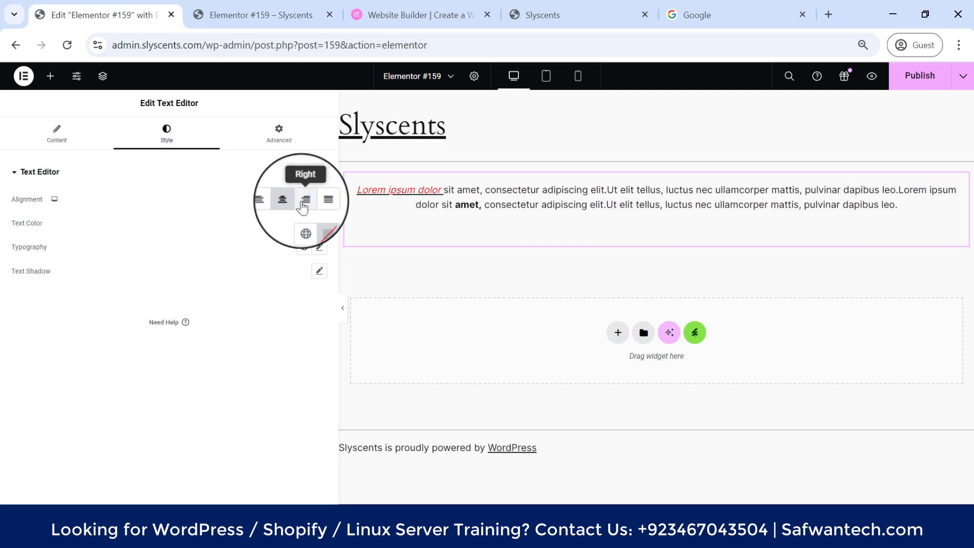
left_click(303, 203)
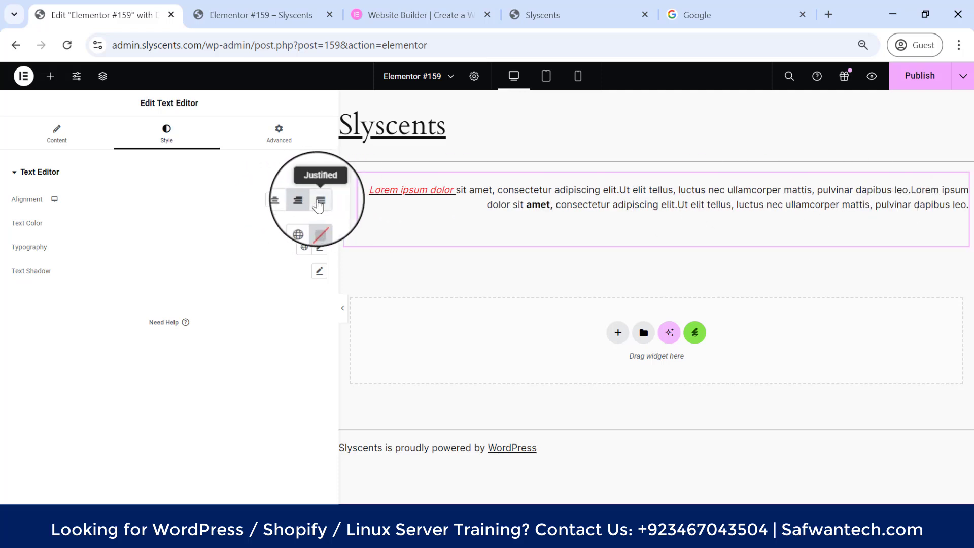
left_click(319, 200)
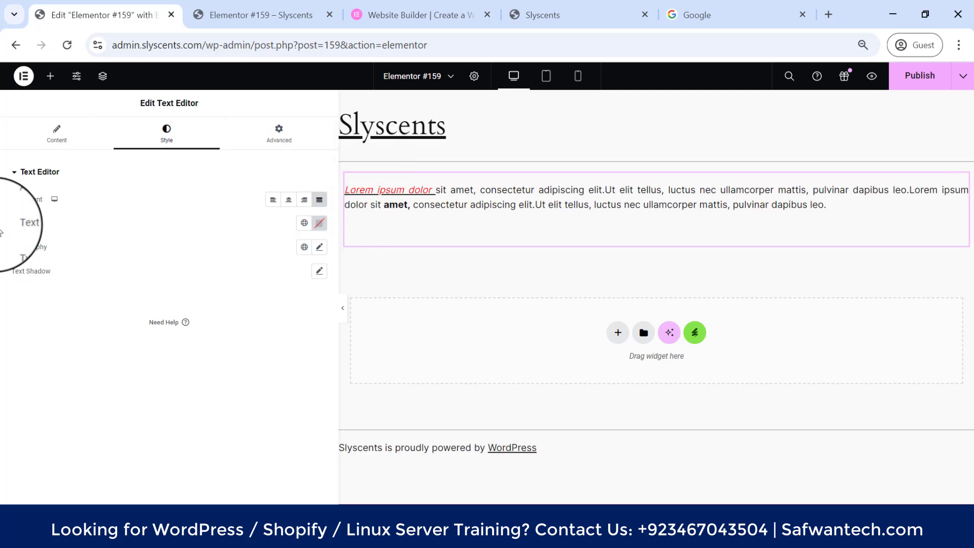
Set the widget's text color to the bright violet #5708FF.
left_click(319, 223)
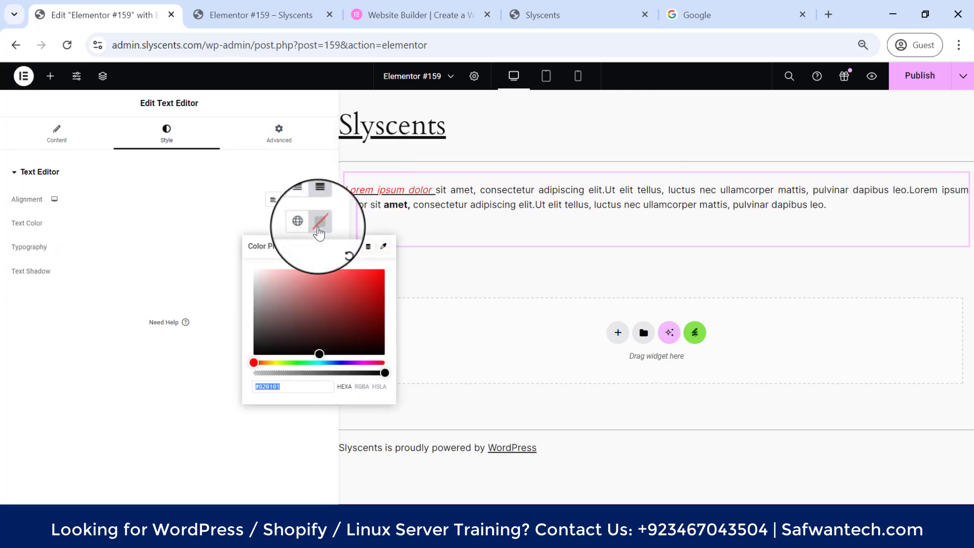
left_click_drag(299, 285, 347, 363)
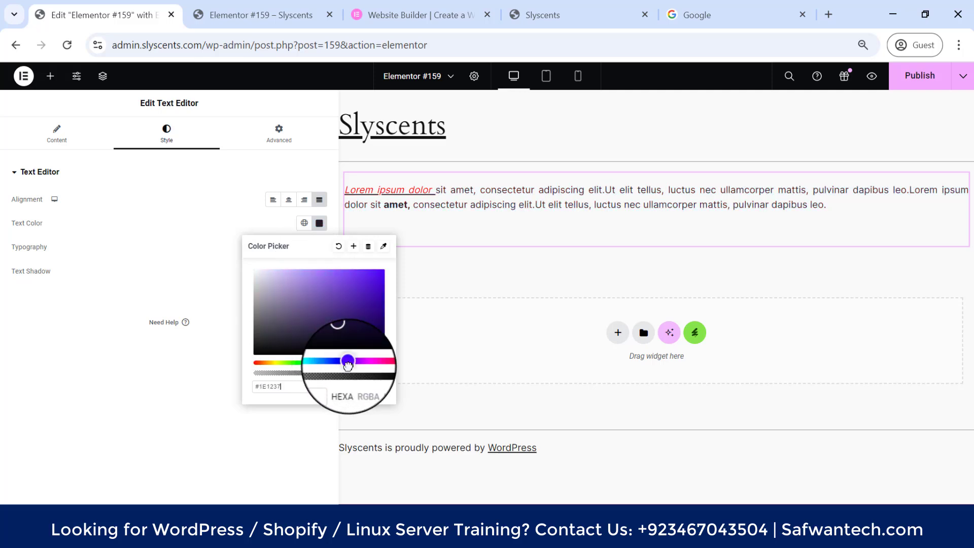
left_click_drag(350, 325, 369, 264)
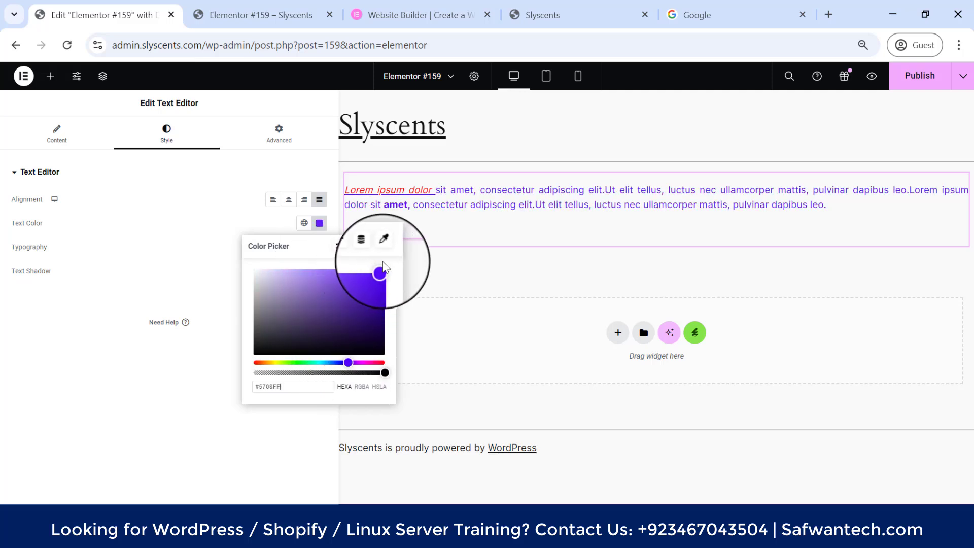
left_click(81, 300)
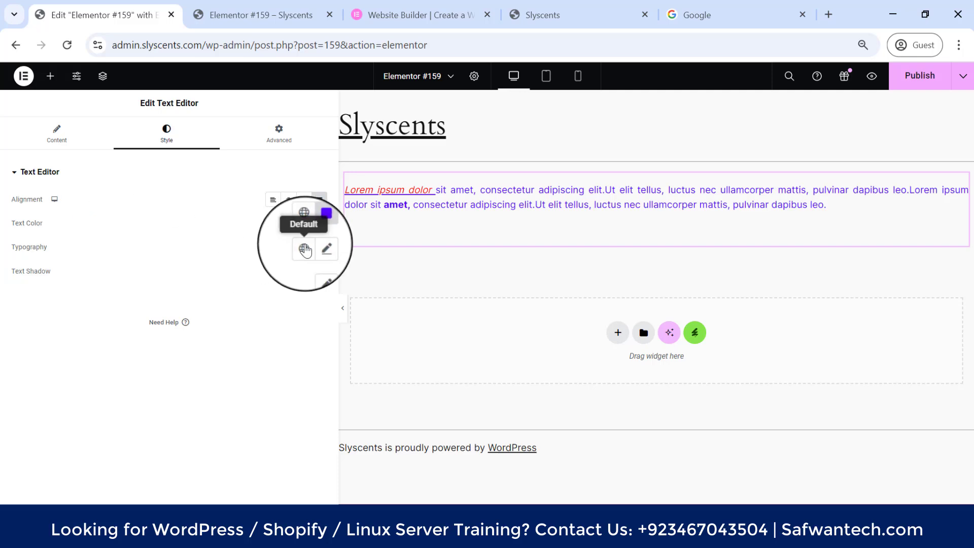
Browse the typography font families and set the widget's font family to Amiko.
left_click(319, 247)
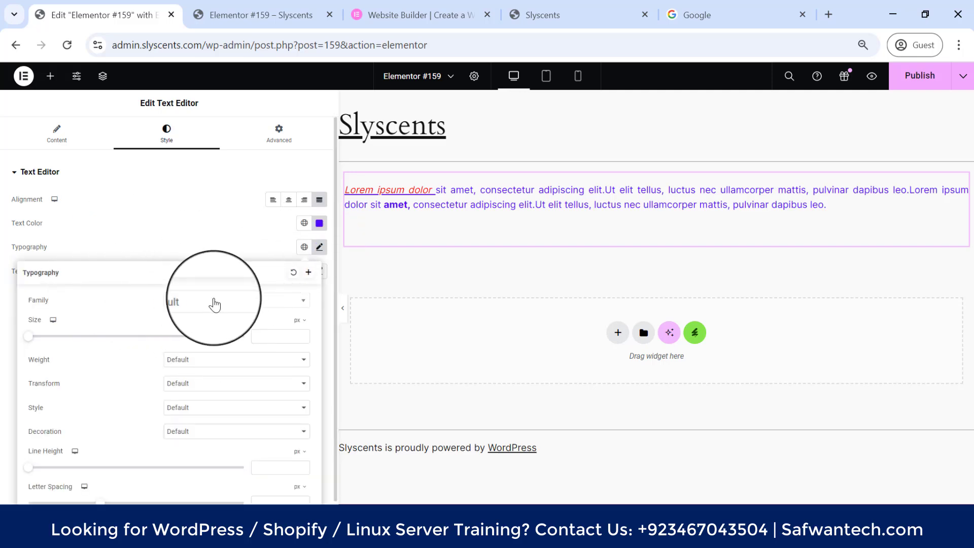
left_click(215, 303)
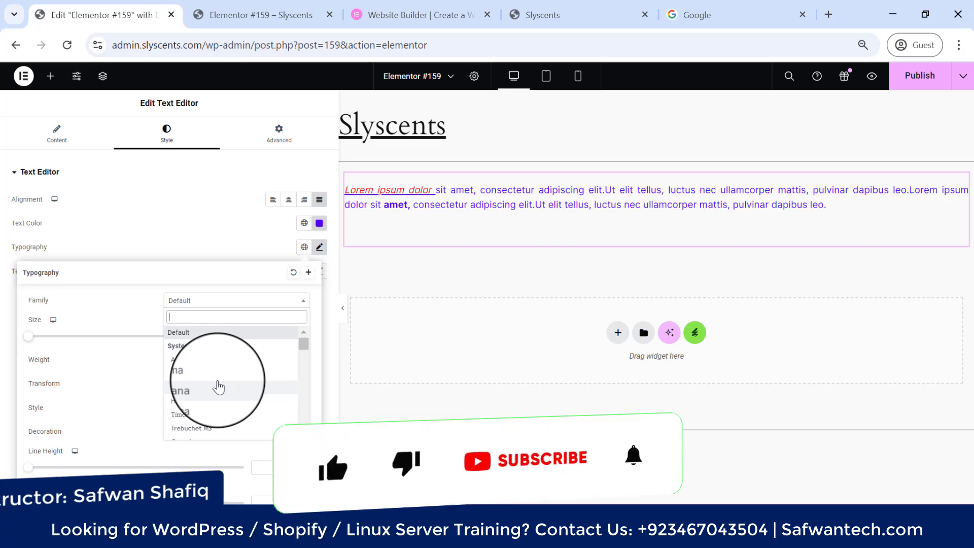
scroll(219, 383, "down", 2)
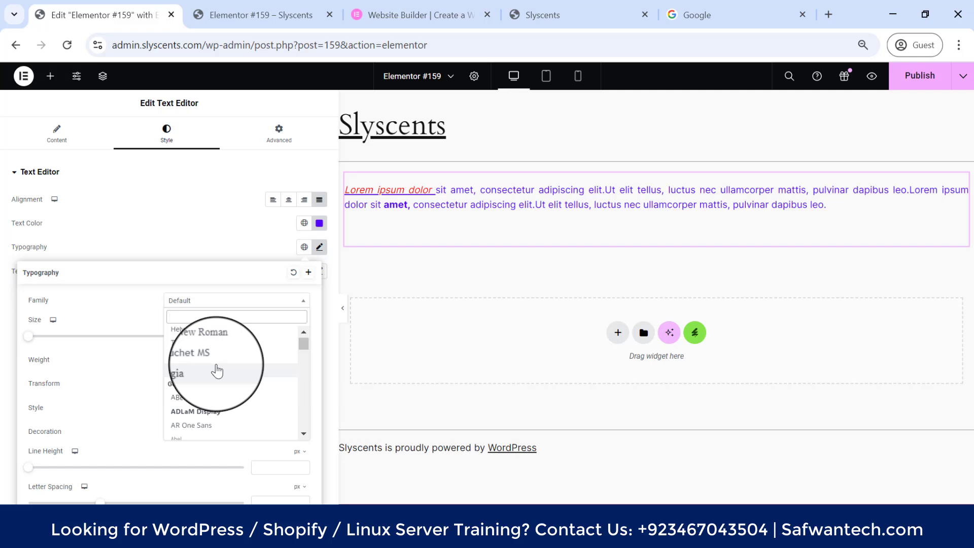
scroll(206, 372, "down", 3)
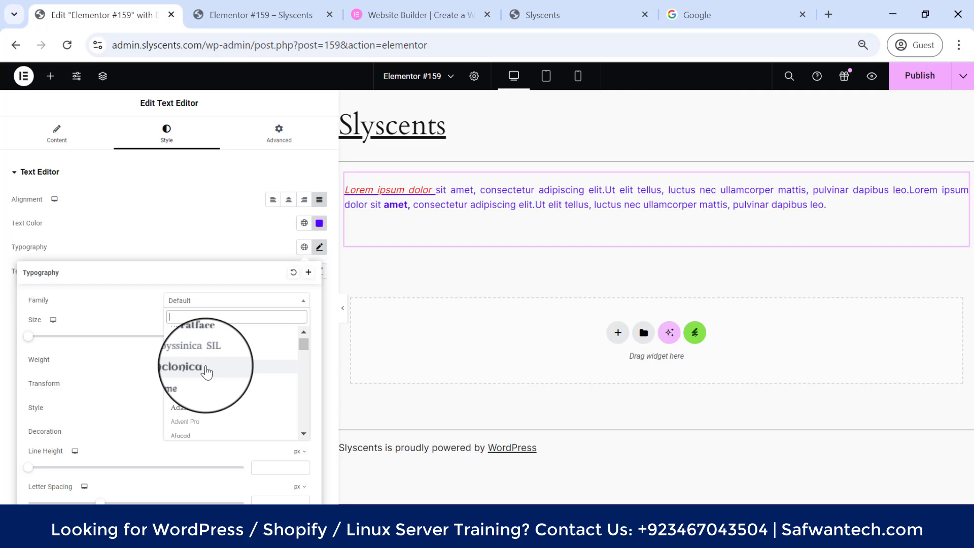
scroll(207, 371, "down", 5)
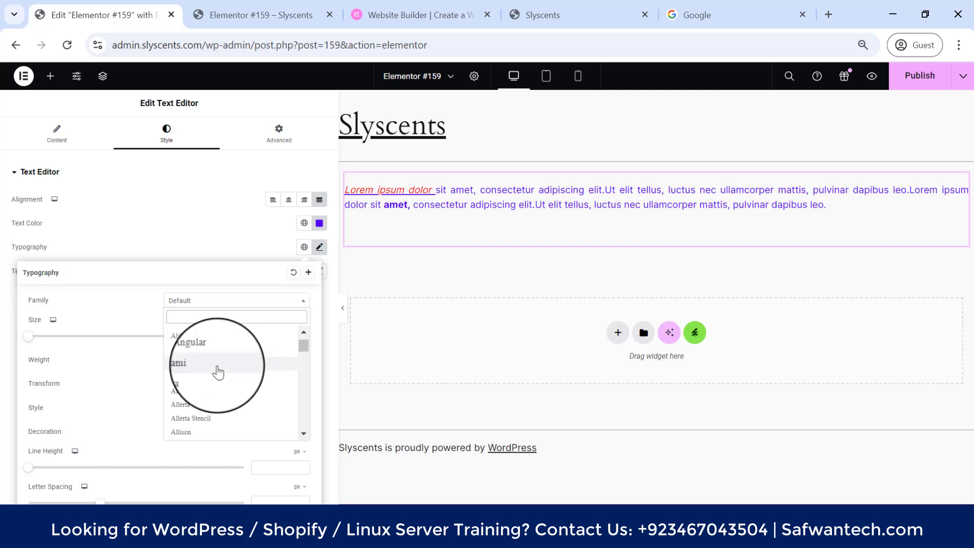
scroll(192, 368, "down", 5)
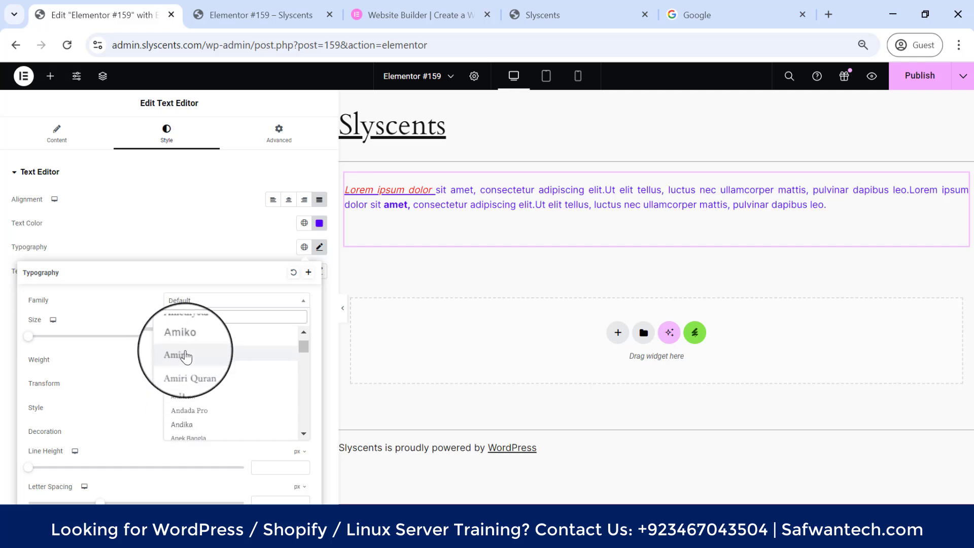
left_click(185, 339)
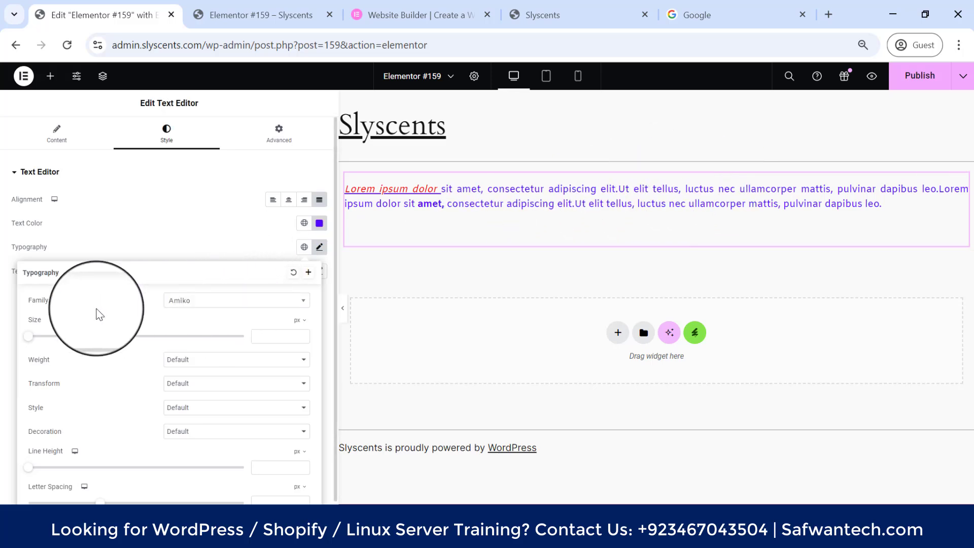
Set the text's font size to 35 px and its weight to 900 (Black).
left_click_drag(30, 339, 67, 345)
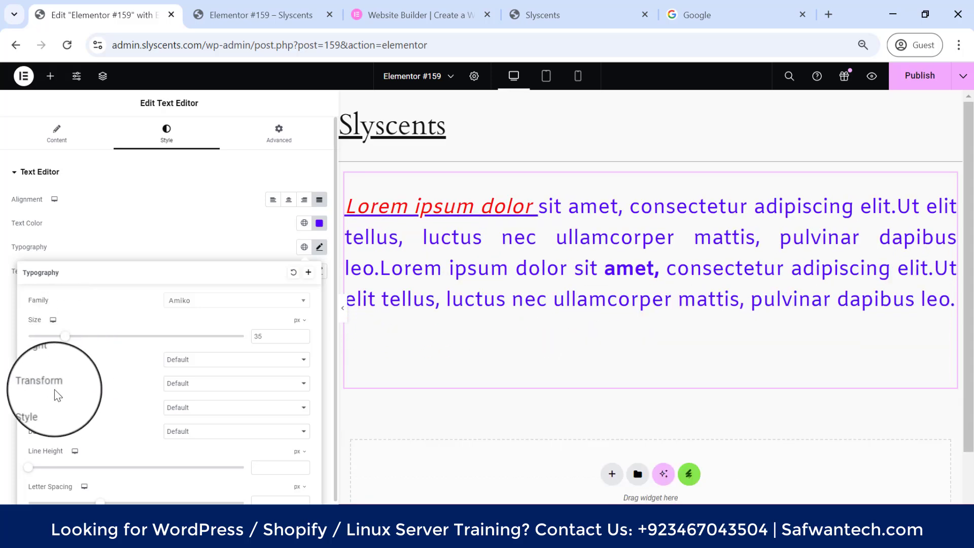
left_click(221, 360)
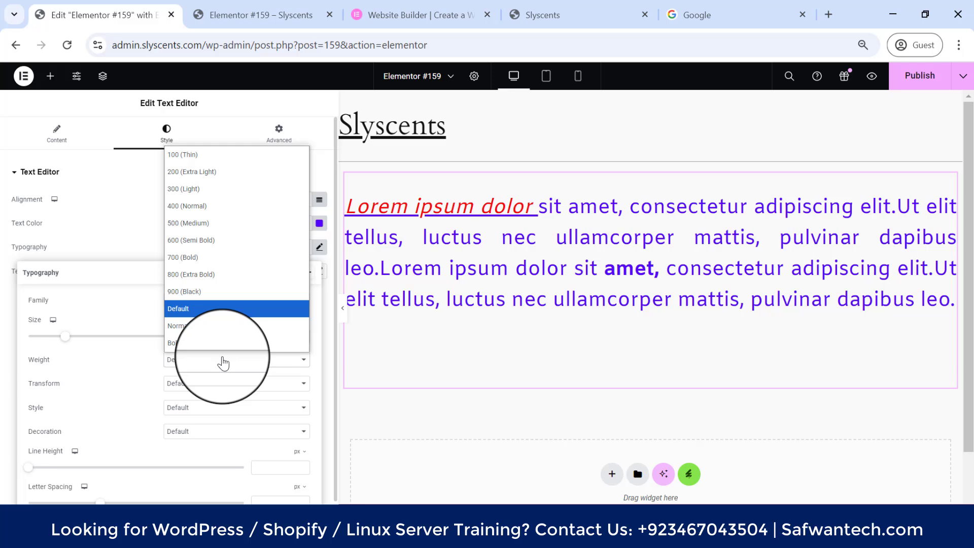
left_click(215, 290)
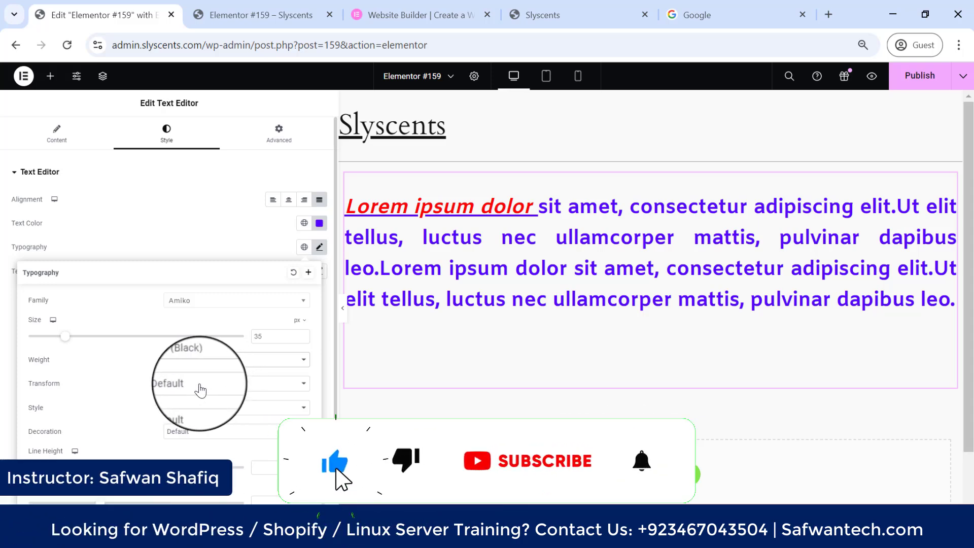
Try the Uppercase and Lowercase text transforms in the typography settings, and set the transform to Capitalize.
left_click(226, 385)
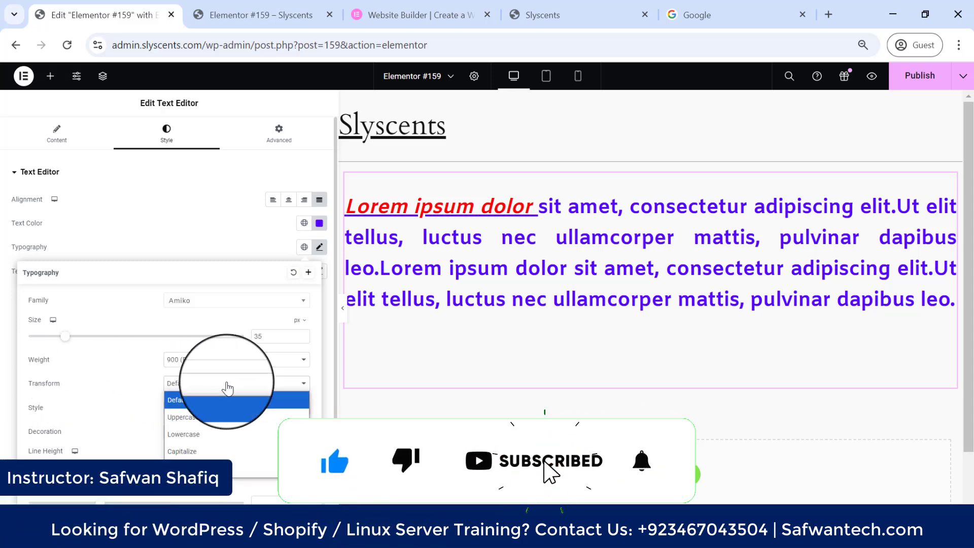
left_click(226, 416)
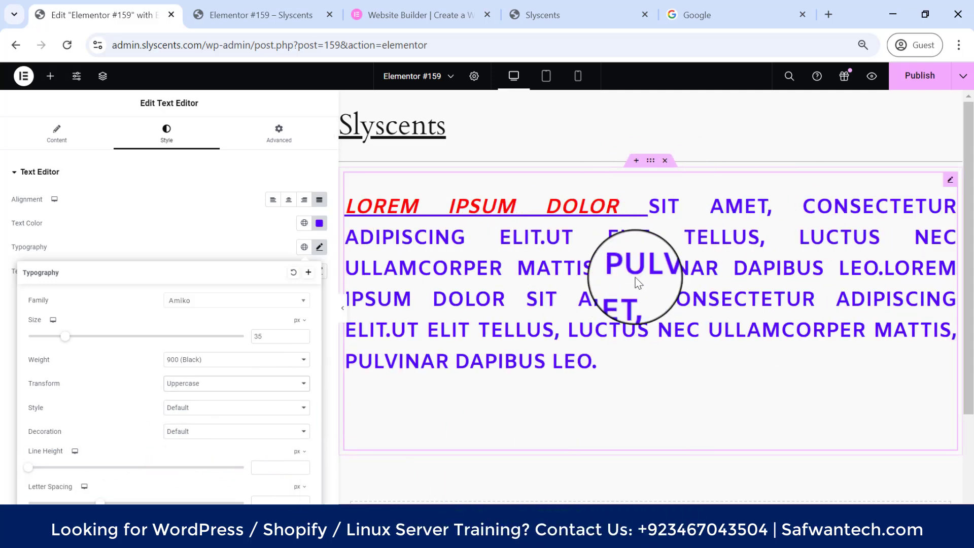
left_click(226, 384)
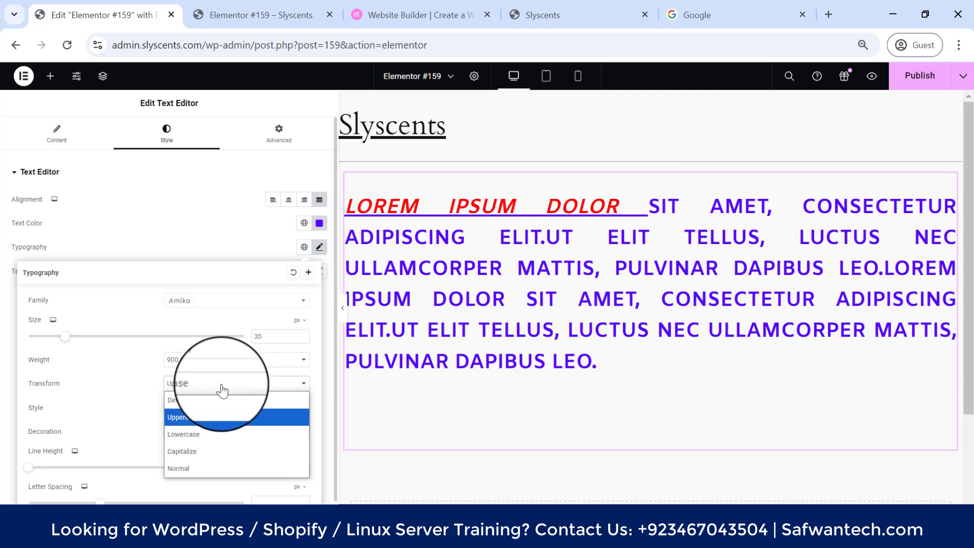
left_click(221, 437)
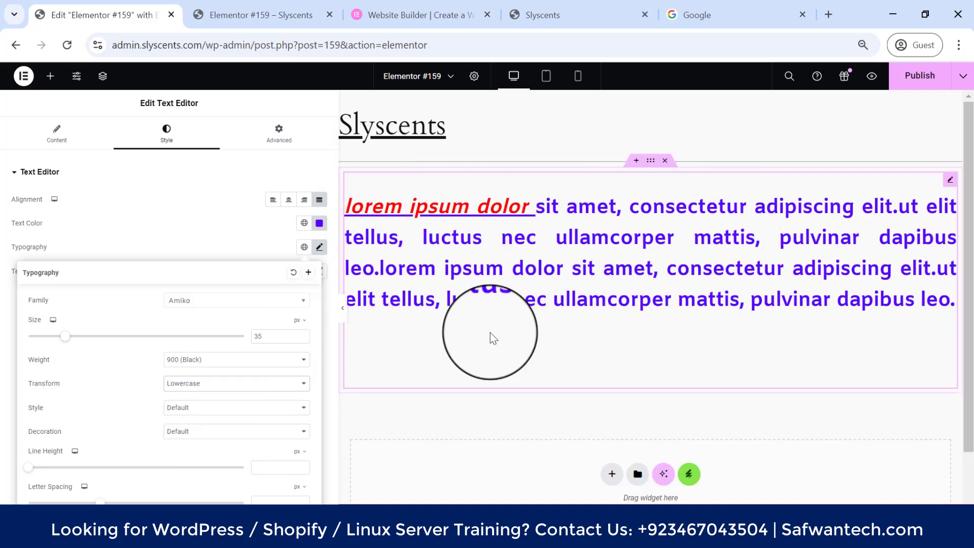
left_click(217, 384)
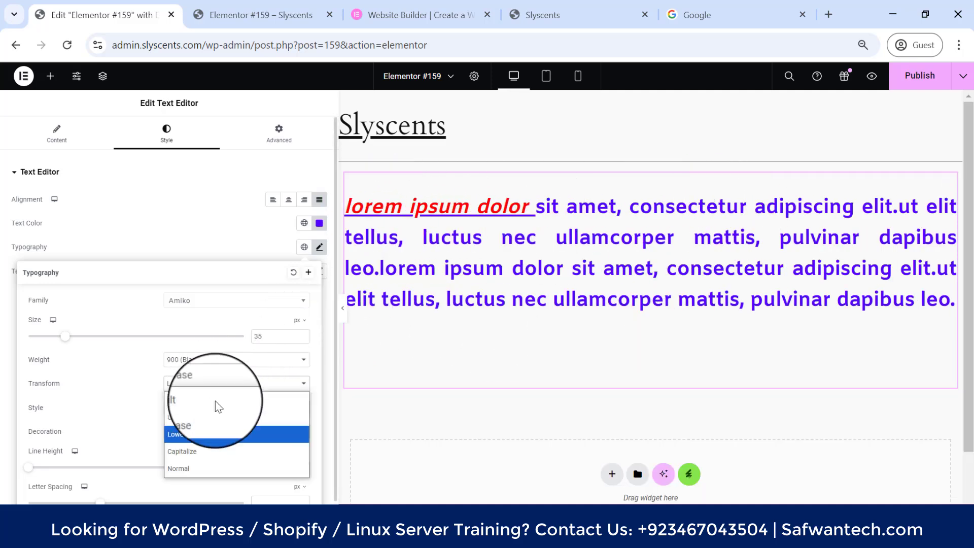
left_click(206, 451)
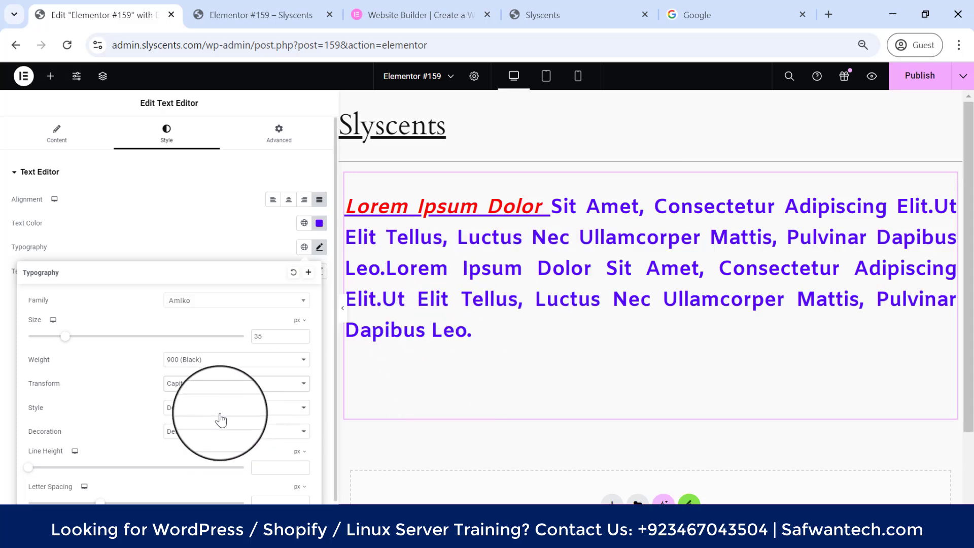
Try the Italic and Oblique font styles on the widget's text.
left_click(200, 408)
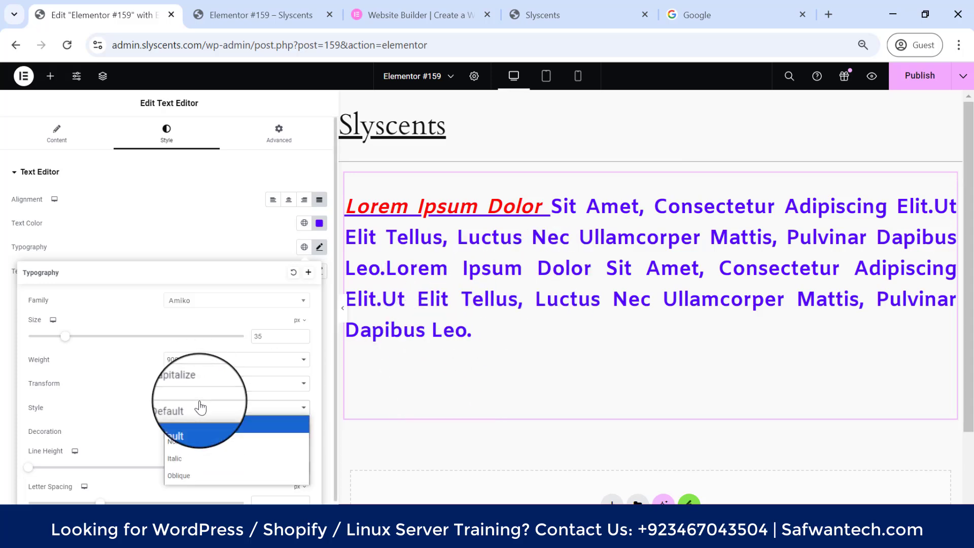
left_click(200, 458)
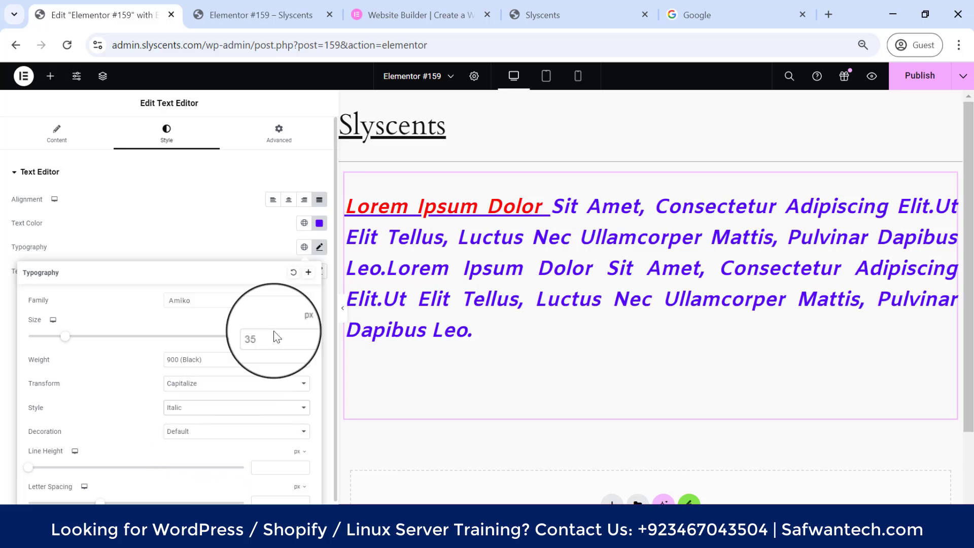
left_click(208, 407)
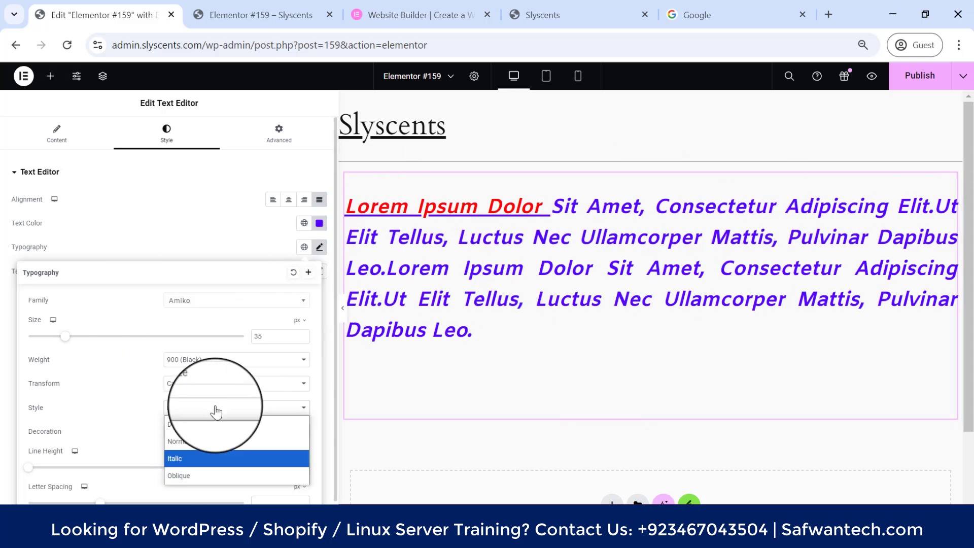
left_click(200, 470)
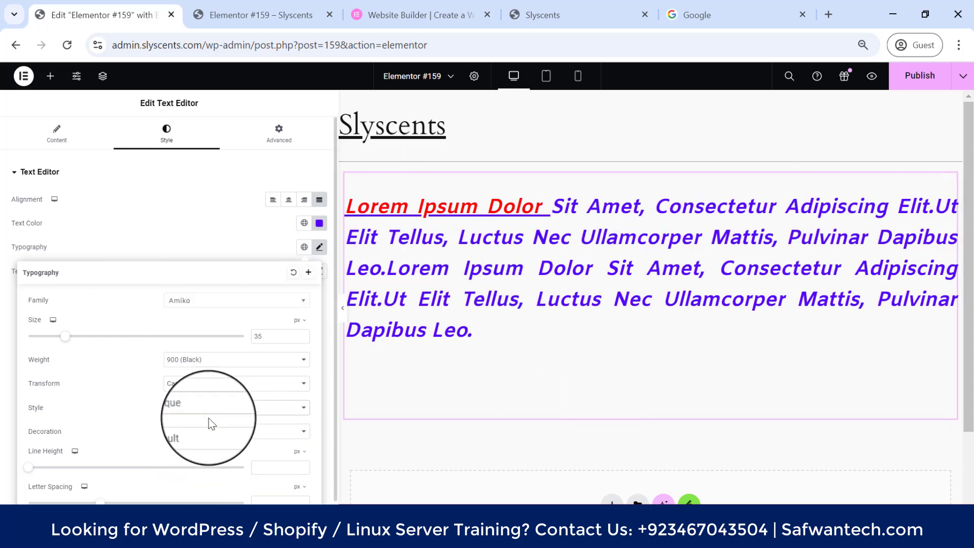
Set the text's decoration to Underline and return its font style to Default.
left_click(203, 432)
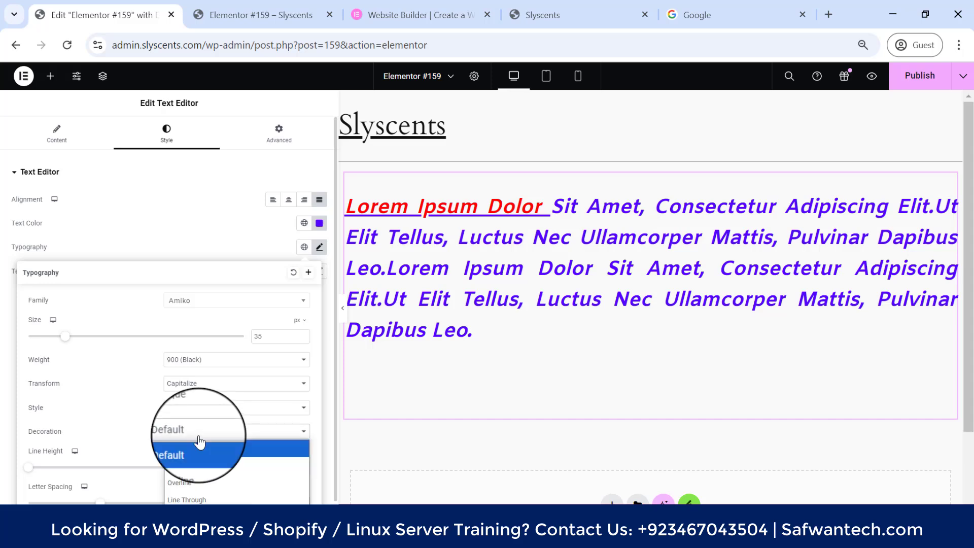
left_click(212, 470)
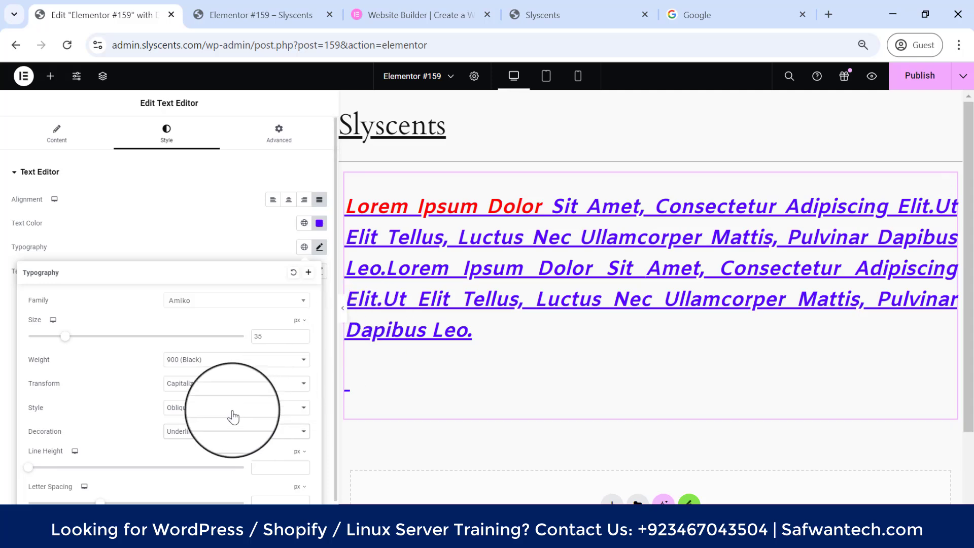
left_click(232, 432)
left_click(232, 408)
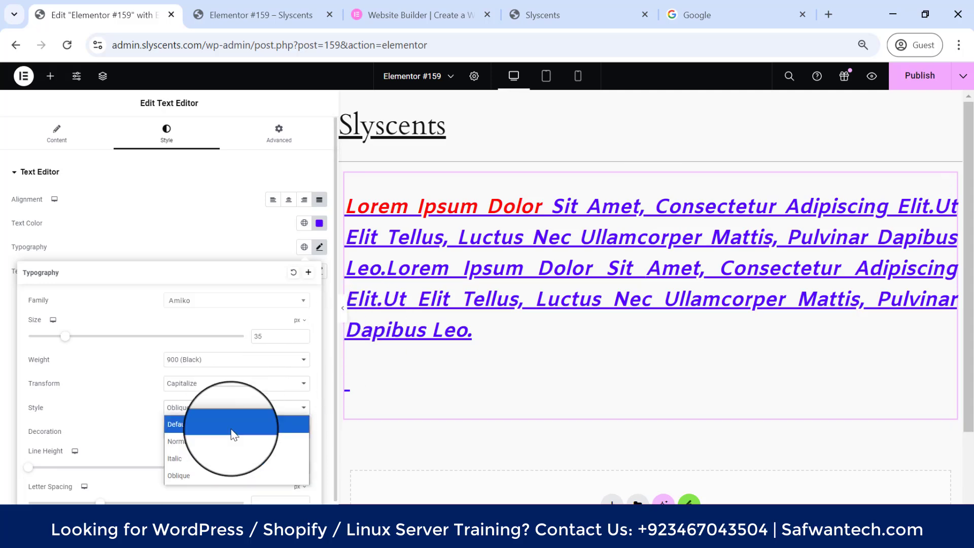
left_click(229, 432)
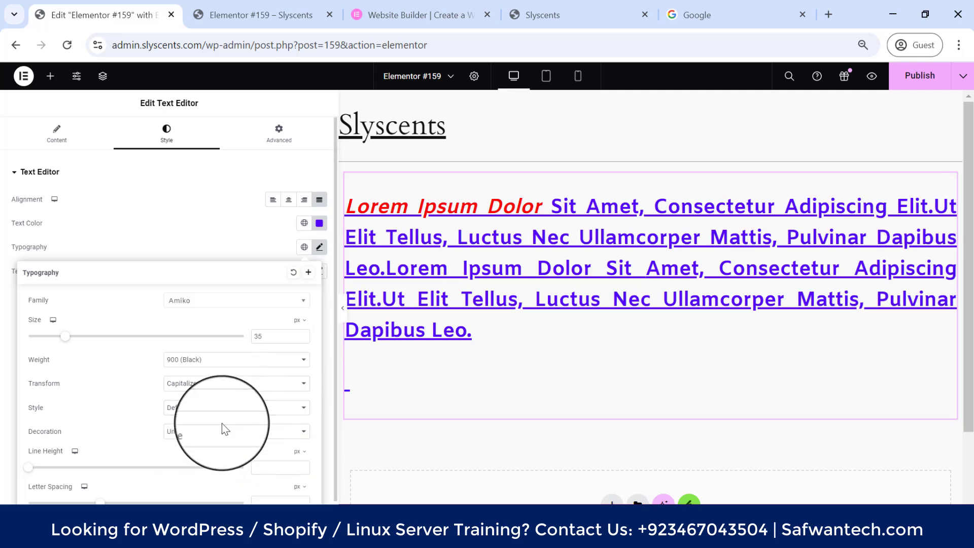
Try the Overline and Line Through decorations on the text, and return the decoration to Default.
left_click(223, 432)
left_click(213, 488)
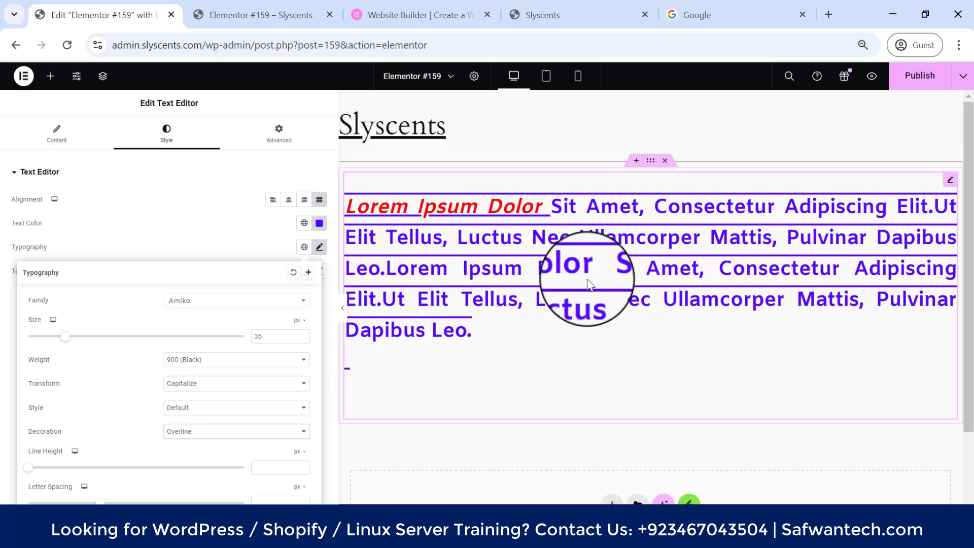
left_click(227, 430)
left_click(228, 498)
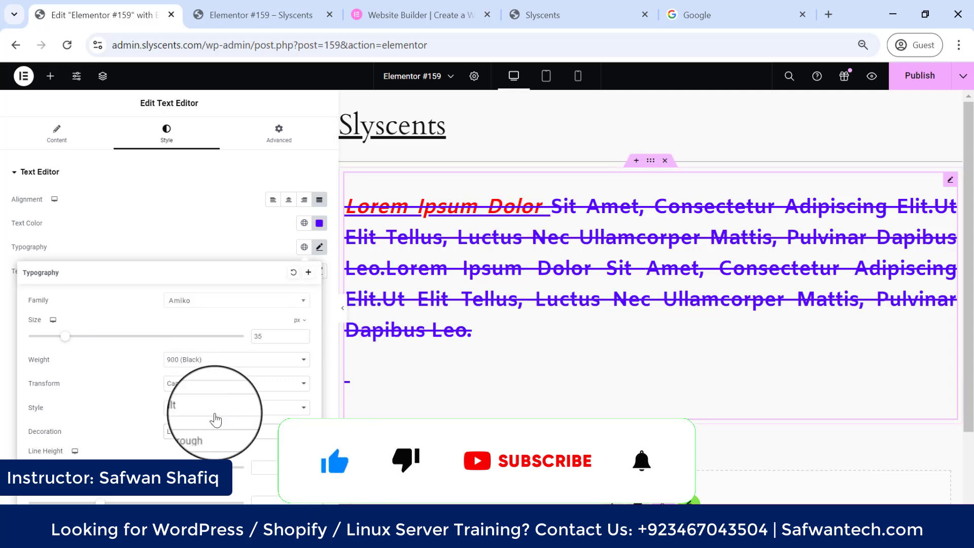
left_click(205, 431)
left_click(203, 459)
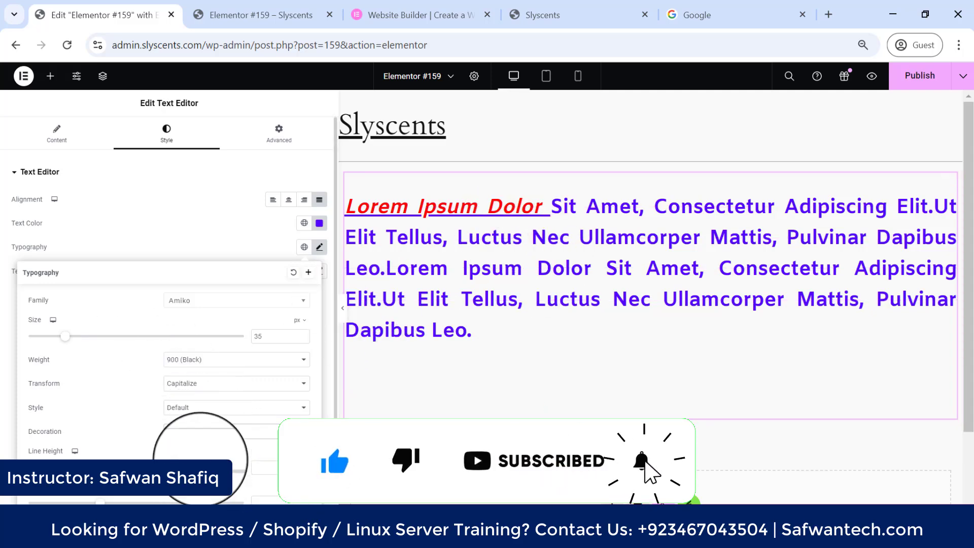
left_click(203, 432)
left_click(200, 444)
Set the decoration of the widget's text to Underline again.
scroll(91, 443, "down", 1)
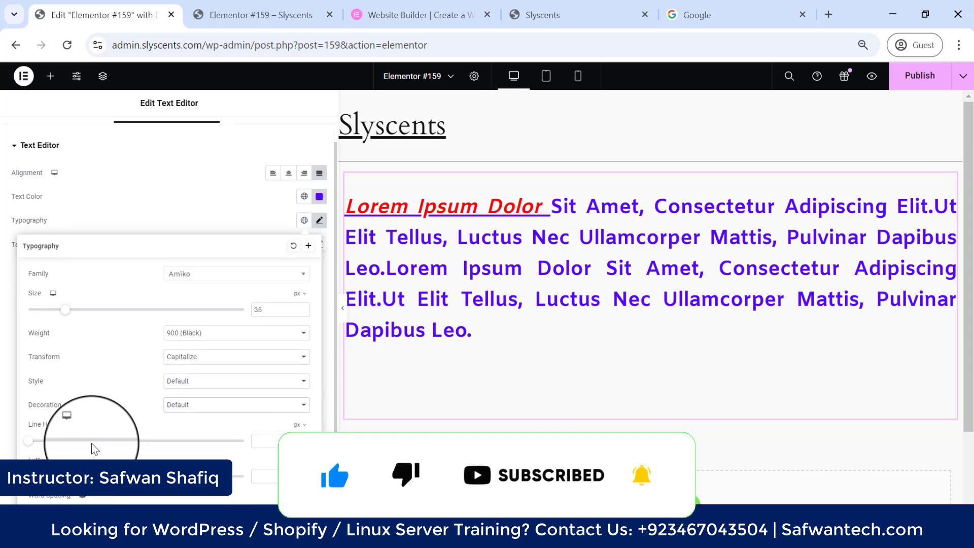
left_click(205, 403)
left_click(185, 443)
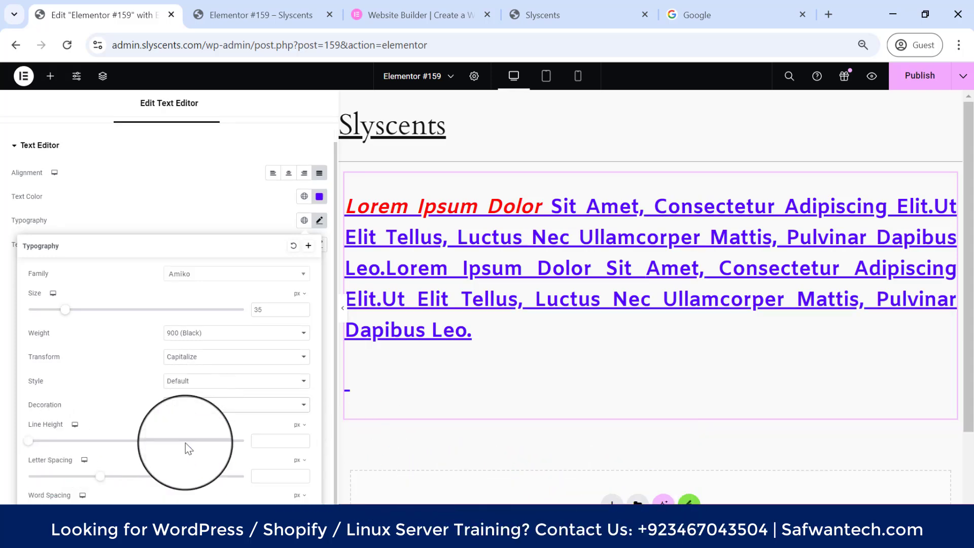
Set the text's line height to 58 px and letter spacing to 0.4 px, and slightly increase its word spacing.
left_click_drag(28, 446, 150, 443)
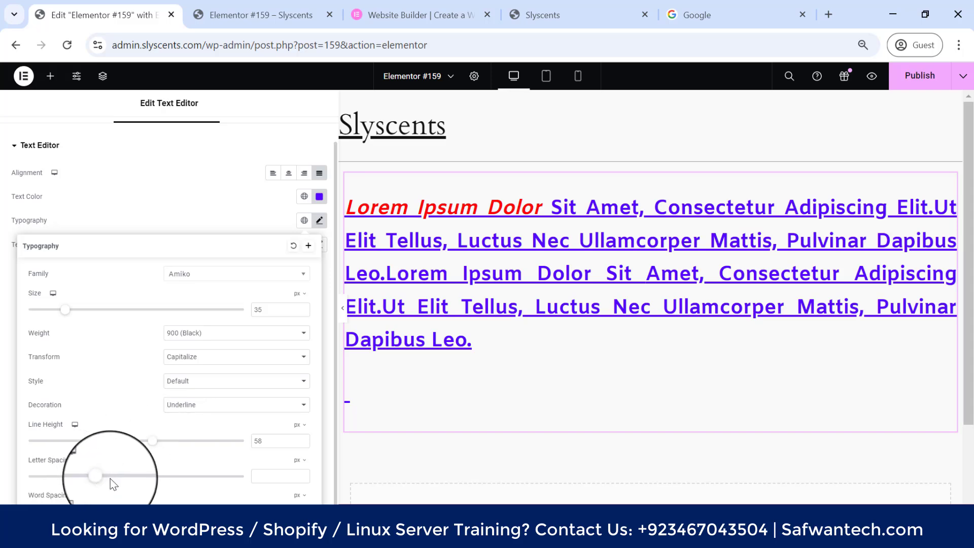
mouse_move(103, 478)
left_mouse_down()
mouse_move(260, 471)
mouse_move(91, 482)
mouse_move(109, 482)
left_mouse_up()
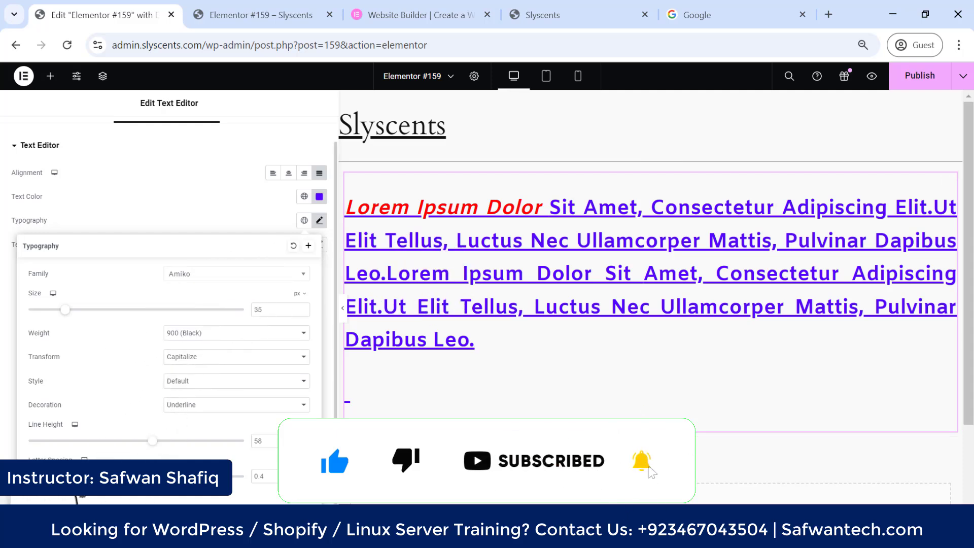
mouse_move(31, 510)
left_mouse_down()
mouse_move(253, 509)
mouse_move(50, 509)
left_mouse_up()
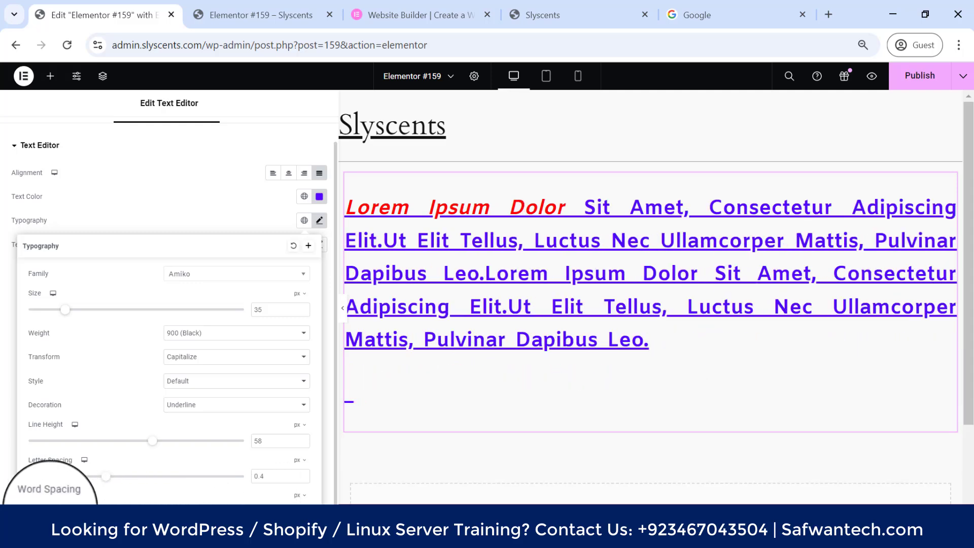
View the font family list and the dialog for creating a new global font, and cancel without creating one.
left_click(226, 275)
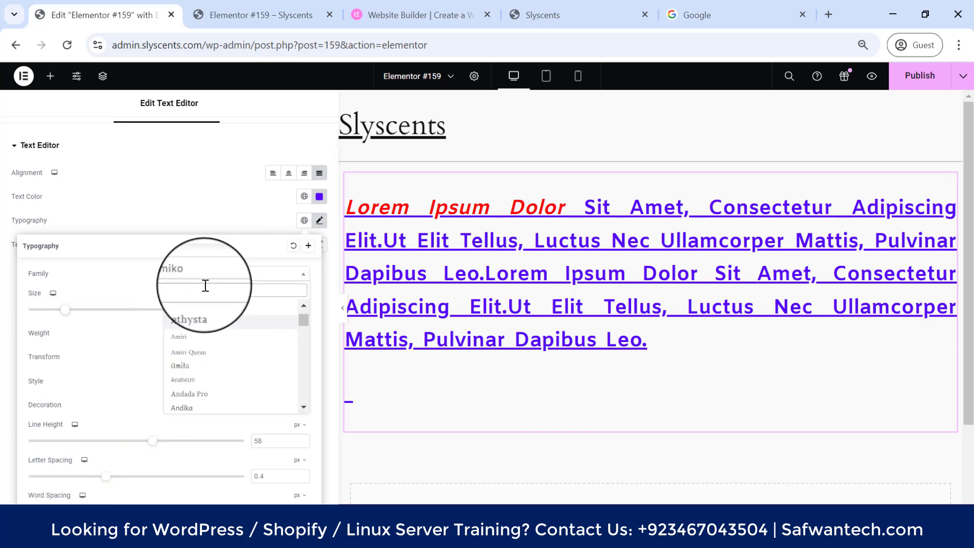
left_click(106, 267)
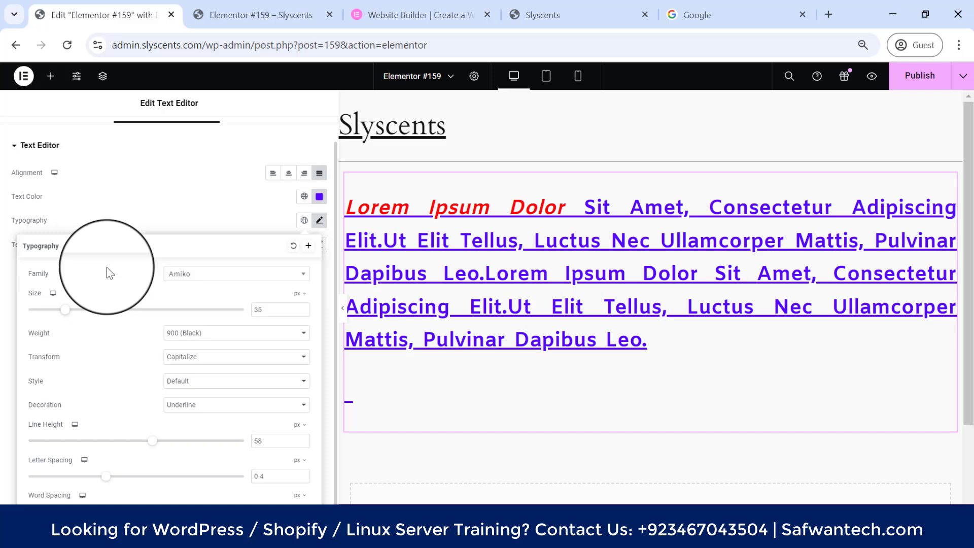
left_click(308, 246)
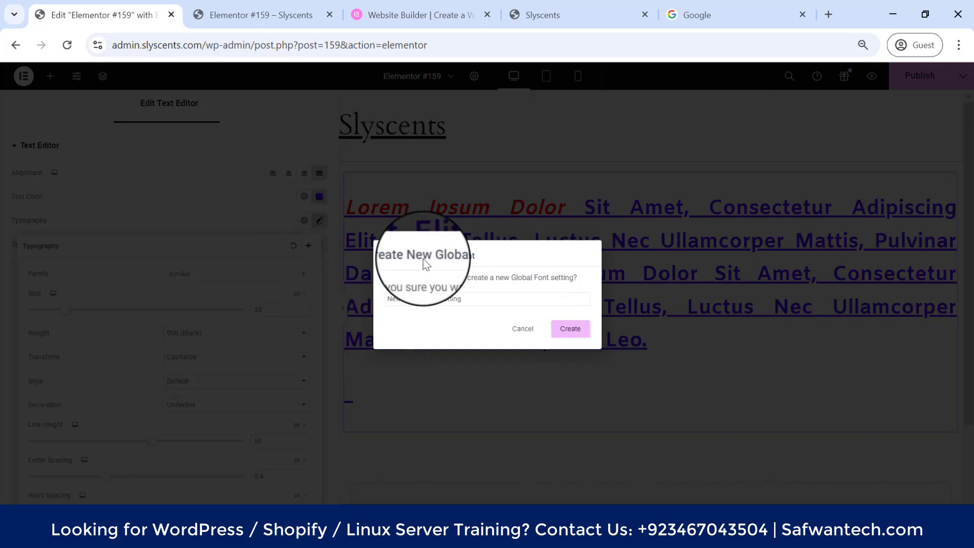
left_click(523, 331)
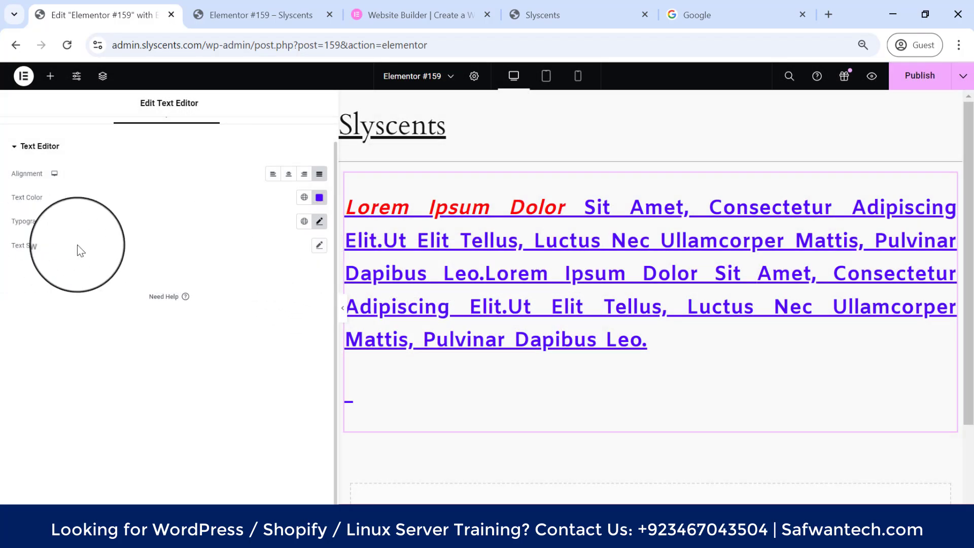
Add a text shadow to the widget's text with blur 19, horizontal offset -37 and vertical offset -11.
left_click(319, 245)
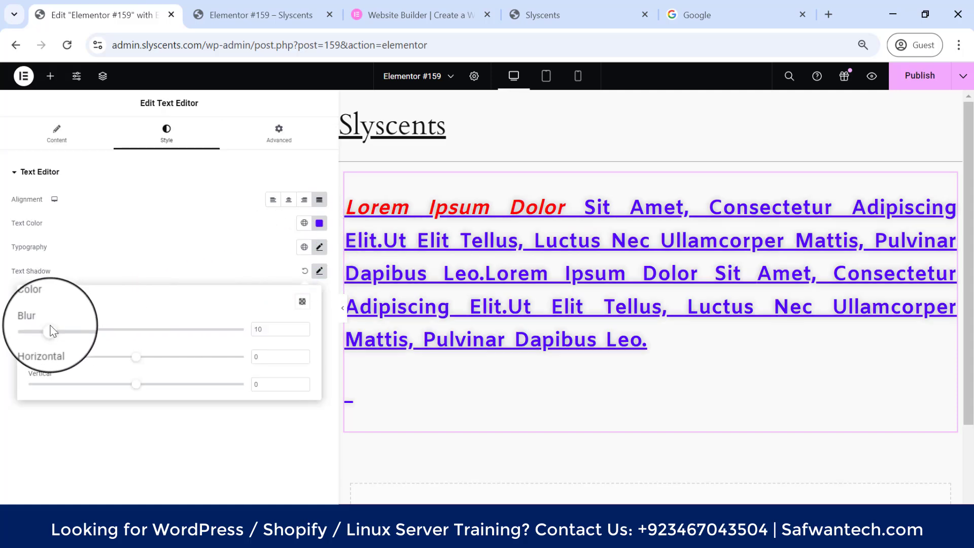
mouse_move(51, 332)
left_mouse_down()
mouse_move(278, 327)
mouse_move(69, 330)
left_mouse_up()
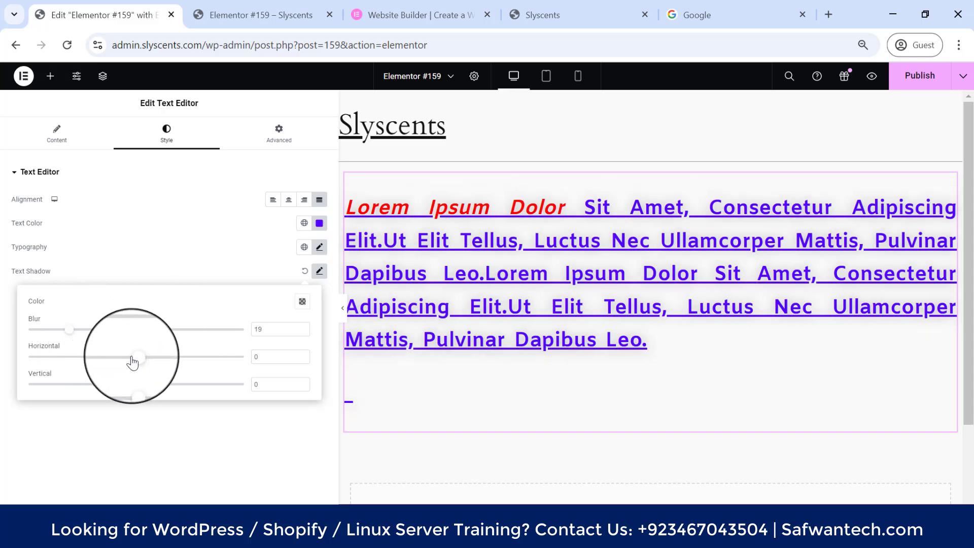
left_click_drag(135, 357, 129, 392)
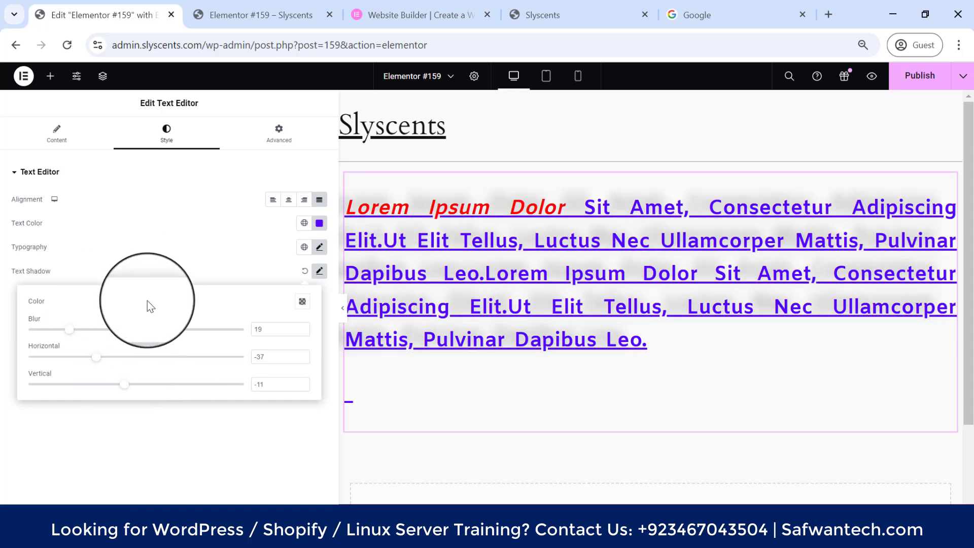
Try rgba(0, 254, 176, 0.3) as the text shadow color, and set the color to a translucent dark grey.
left_click(302, 303)
left_click(293, 440)
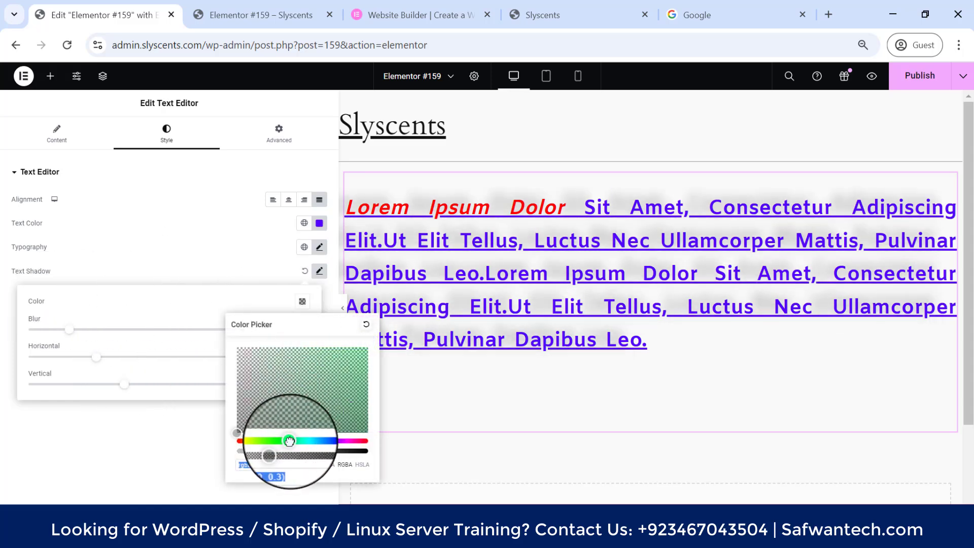
left_click_drag(320, 395, 381, 342)
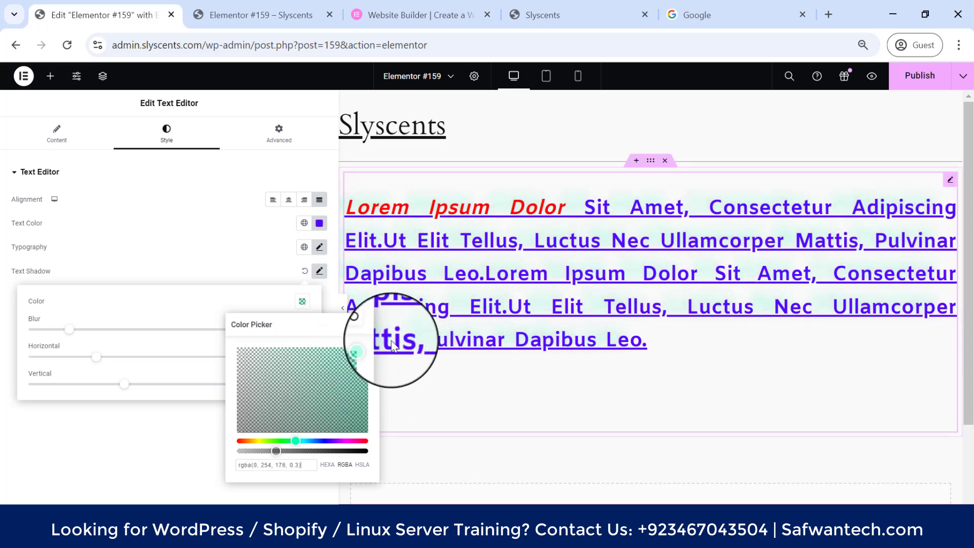
left_click_drag(264, 397, 350, 443)
left_click(322, 442)
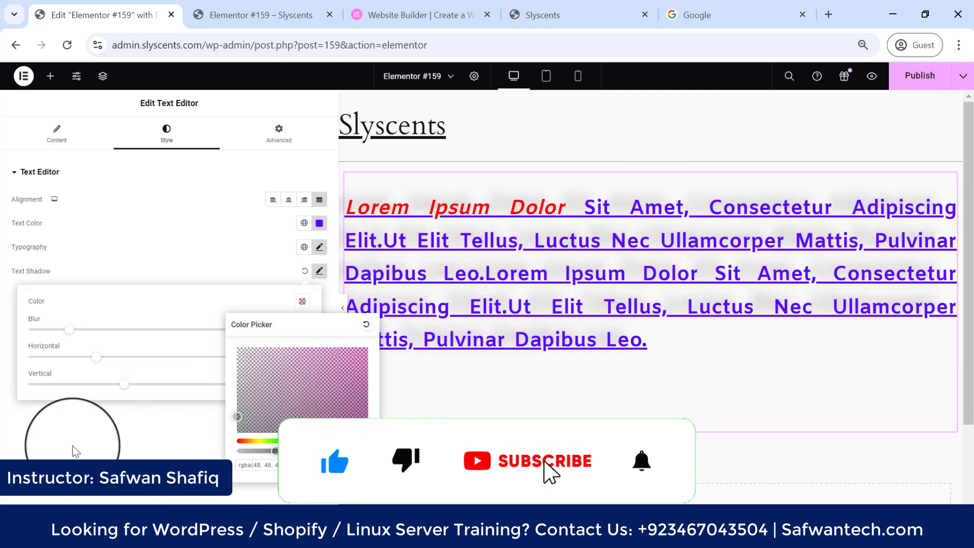
left_click(622, 388)
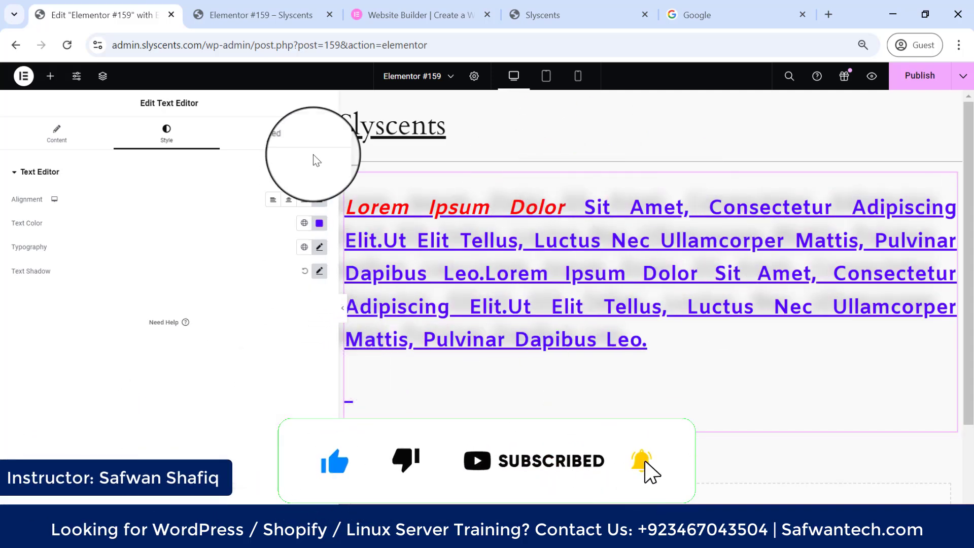
Try a padding of 50 px on all sides of the text widget, and clear the padding values.
left_click(279, 141)
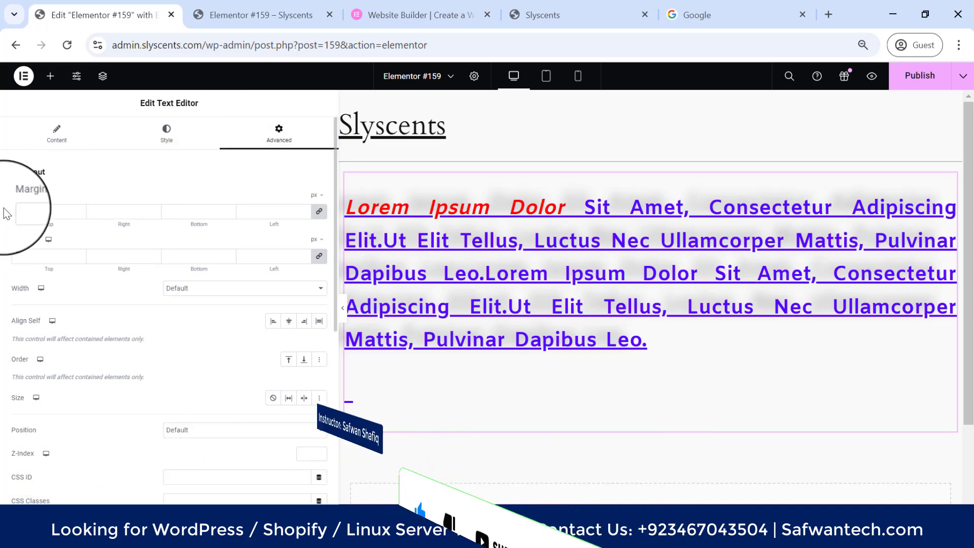
left_click(38, 253)
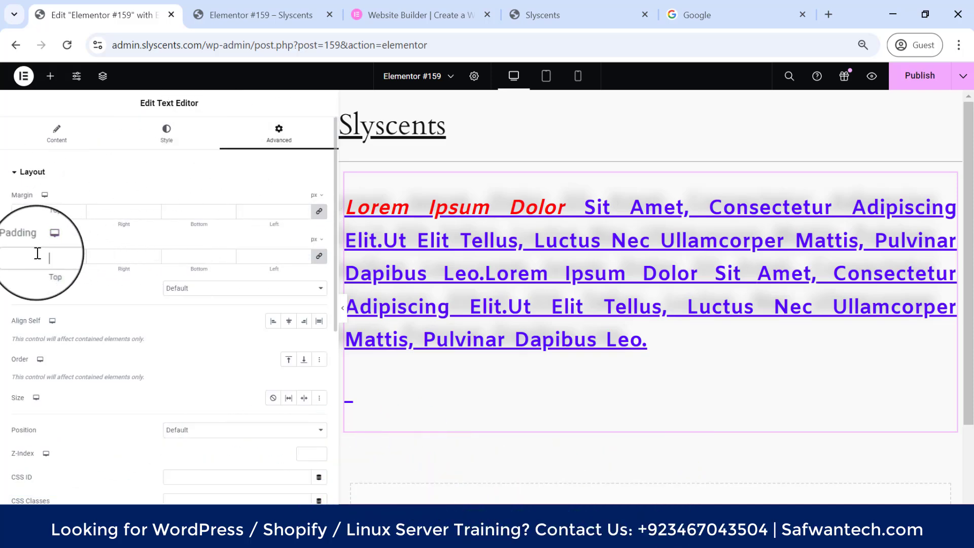
type("5")
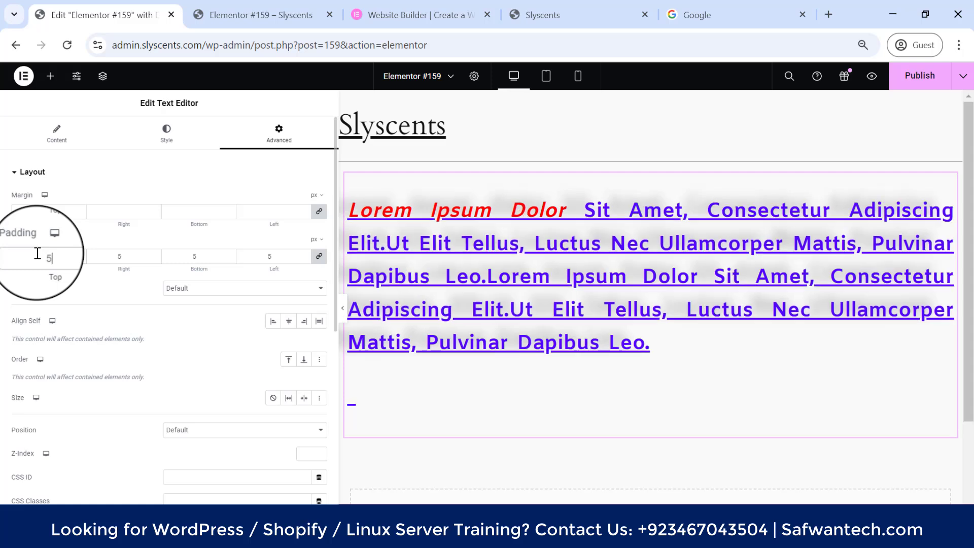
type("0")
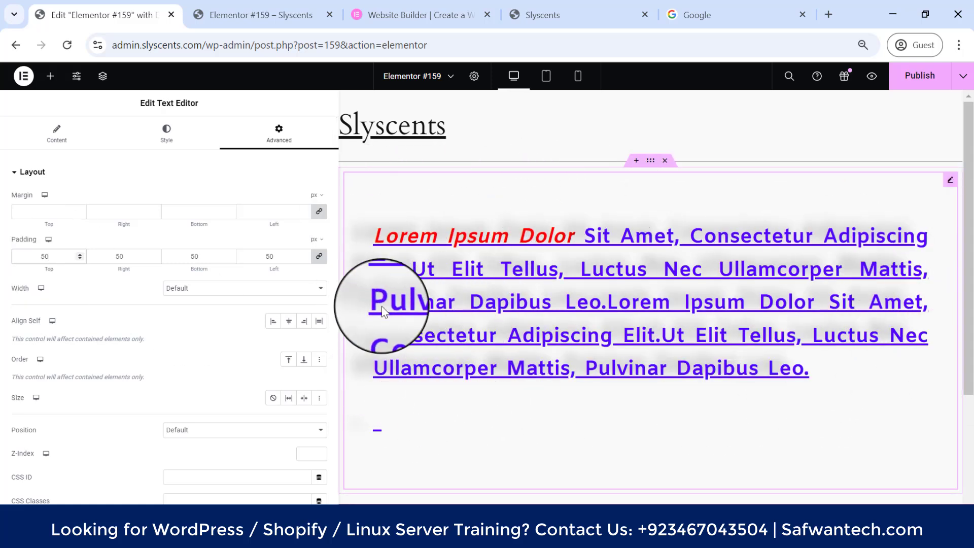
key("BackSpace")
key("BackSpace")
Try a margin of 50 px on all sides of the text widget, and clear the margin values.
left_click(37, 212)
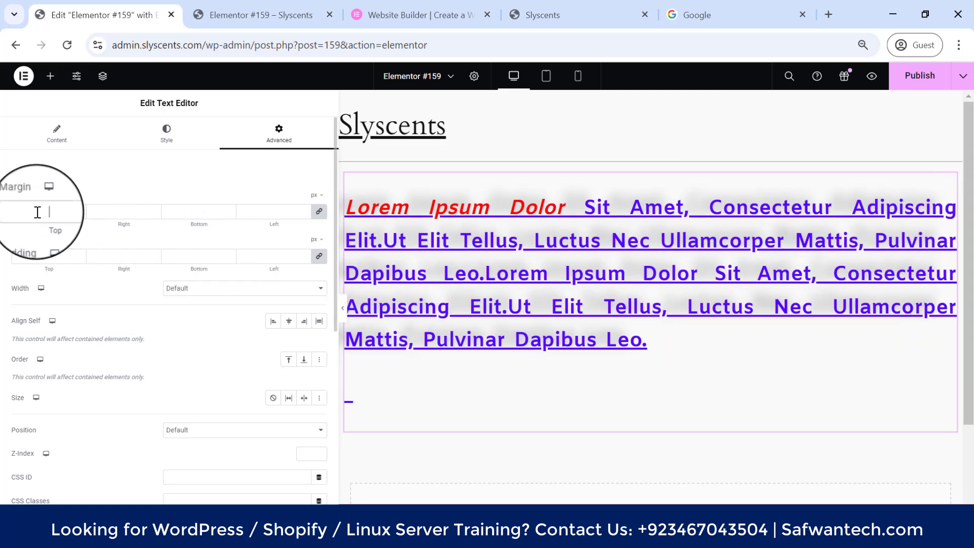
type("50")
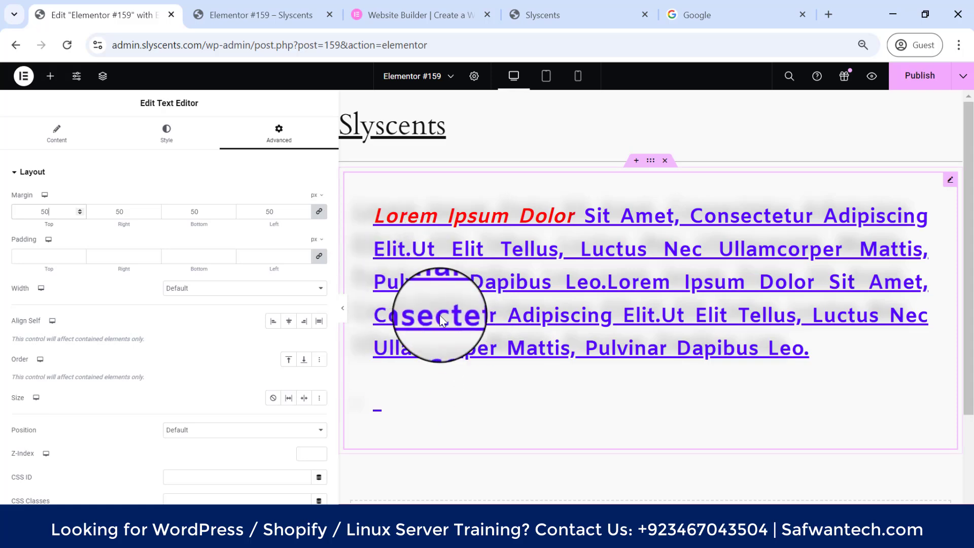
key("BackSpace")
key("BackSpace")
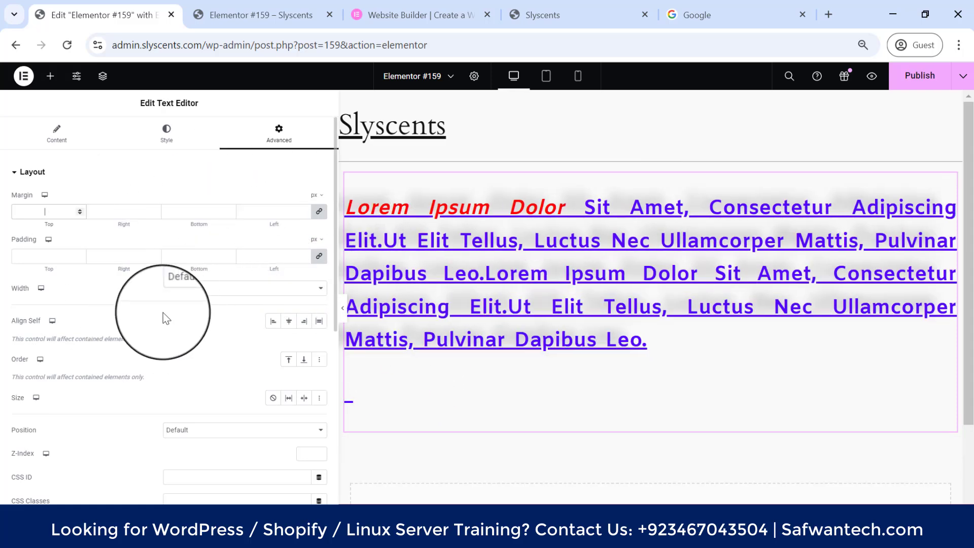
Look over the widget's layout options, try the Center option for Align Self, and remove it.
scroll(117, 293, "down", 3)
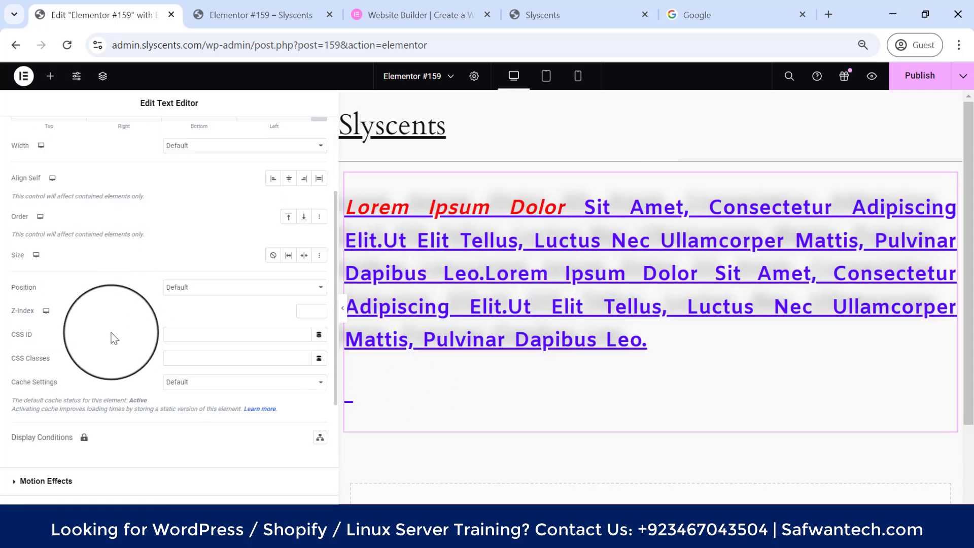
scroll(178, 169, "up", 3)
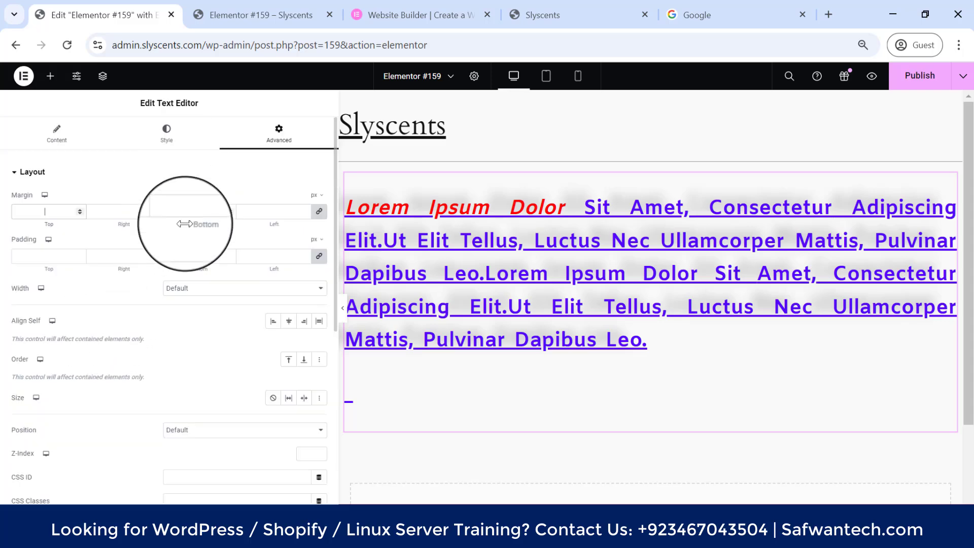
scroll(185, 217, "down", 8)
scroll(90, 357, "up", 8)
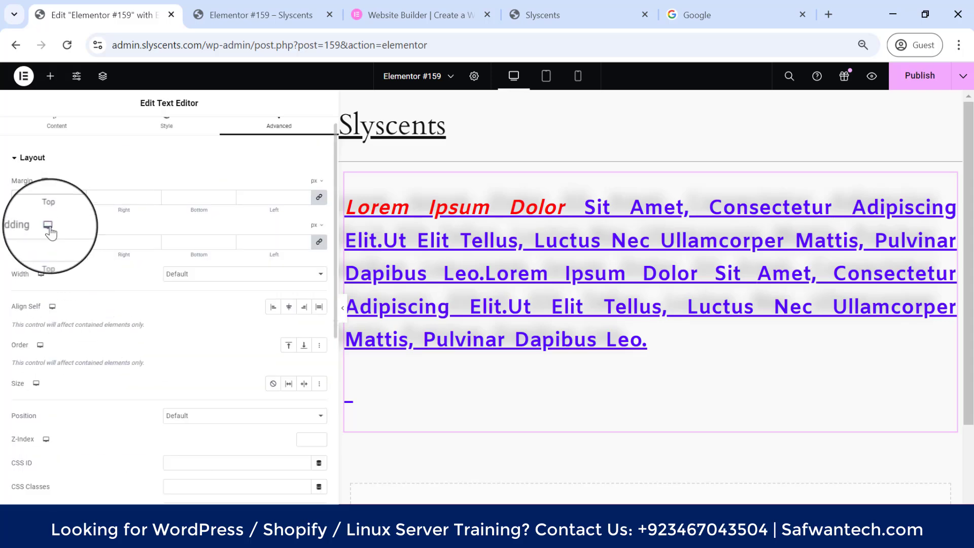
scroll(50, 324, "down", 1)
left_click(288, 236)
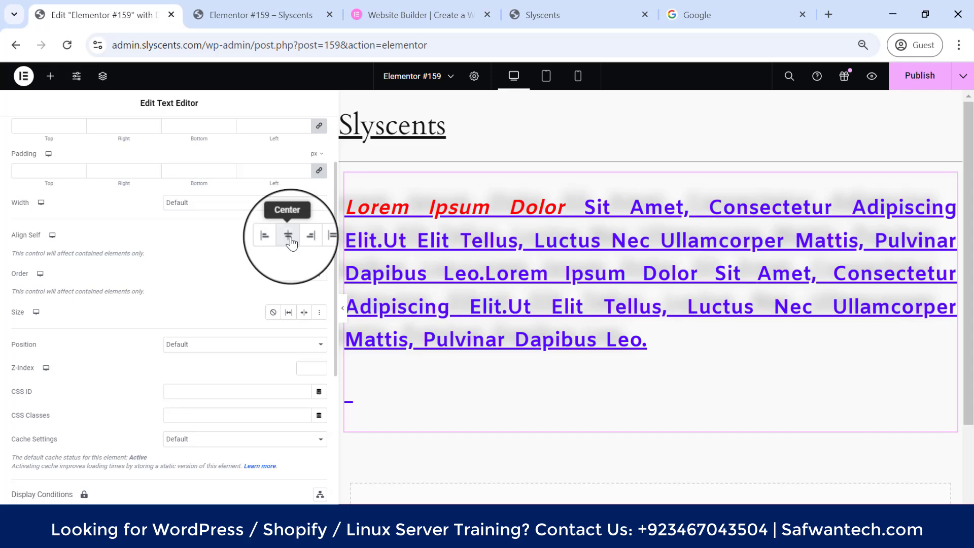
left_click(288, 235)
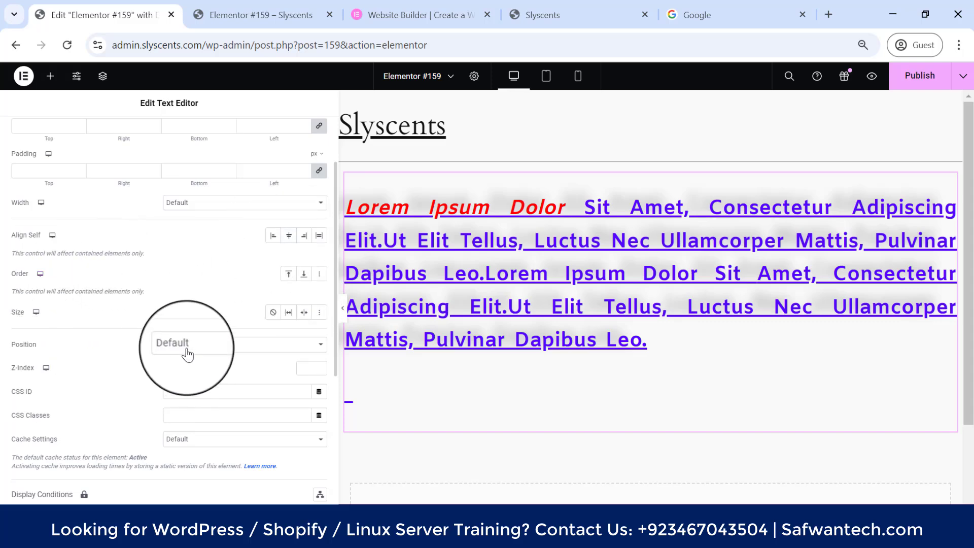
Try Fade In as the widget's entrance animation, view the duration options, and set the animation to Bounce In.
scroll(188, 335, "down", 1)
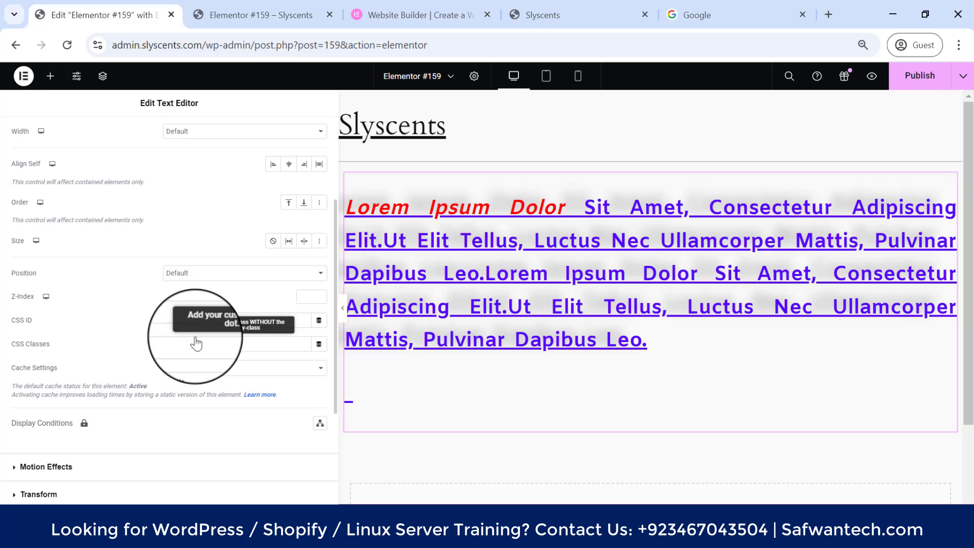
left_click(15, 467)
left_click(198, 295)
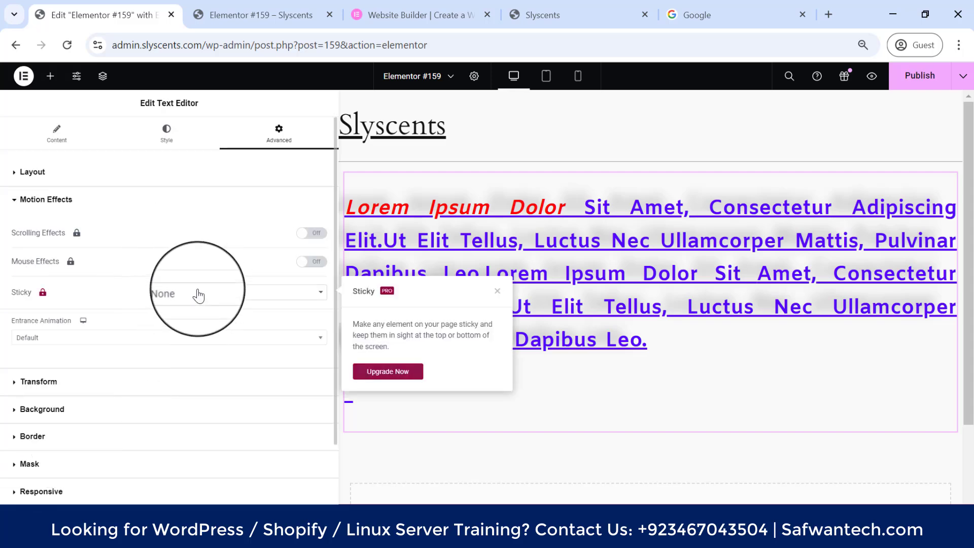
left_click(175, 338)
left_click(155, 401)
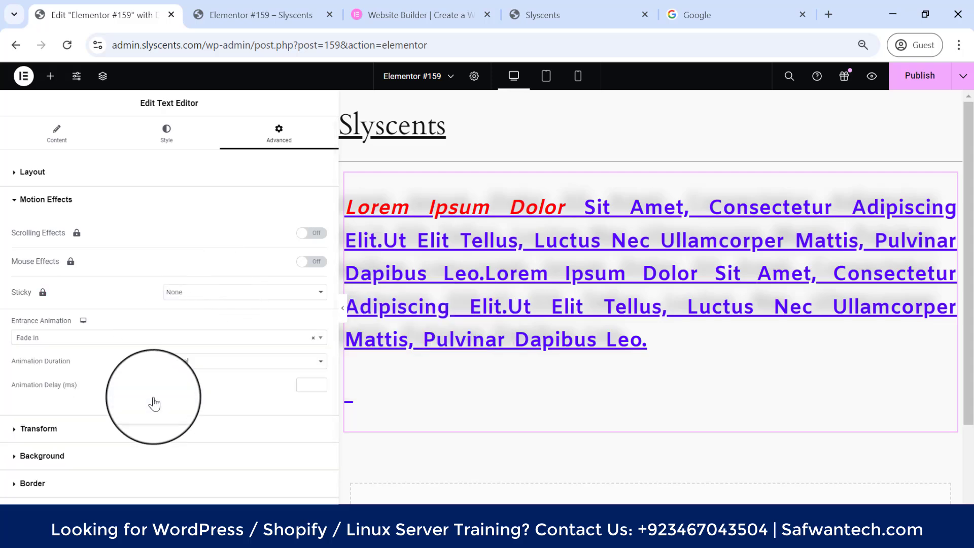
left_click(213, 365)
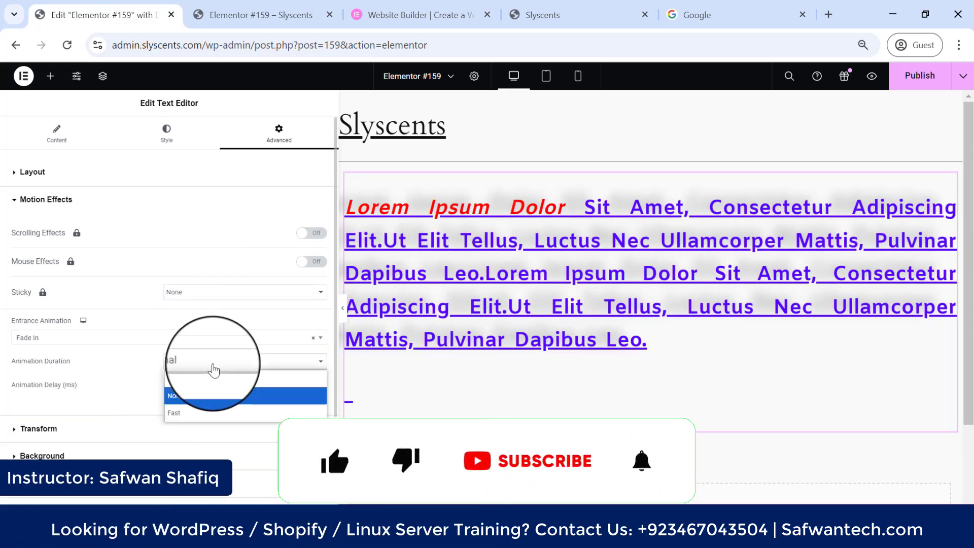
left_click(91, 364)
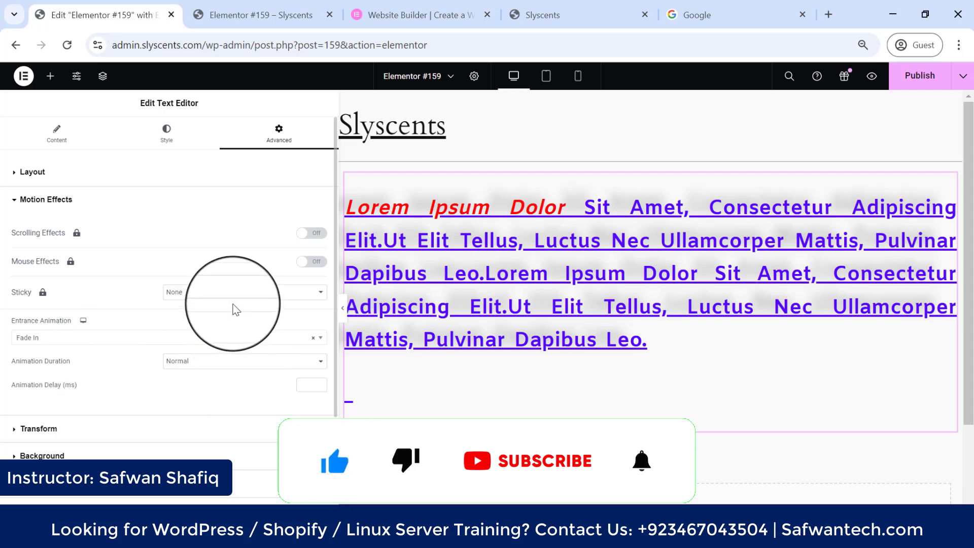
left_click(207, 338)
scroll(149, 437, "down", 5)
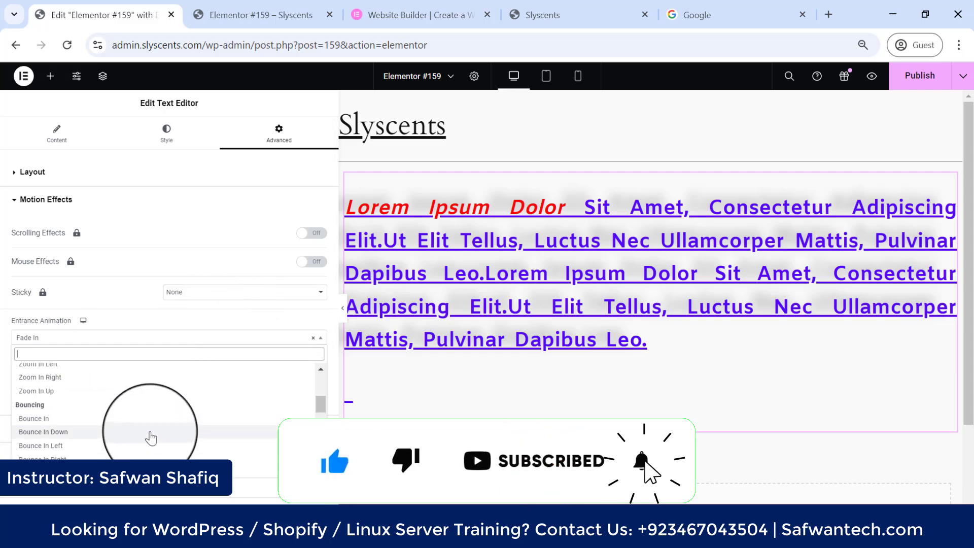
left_click(151, 420)
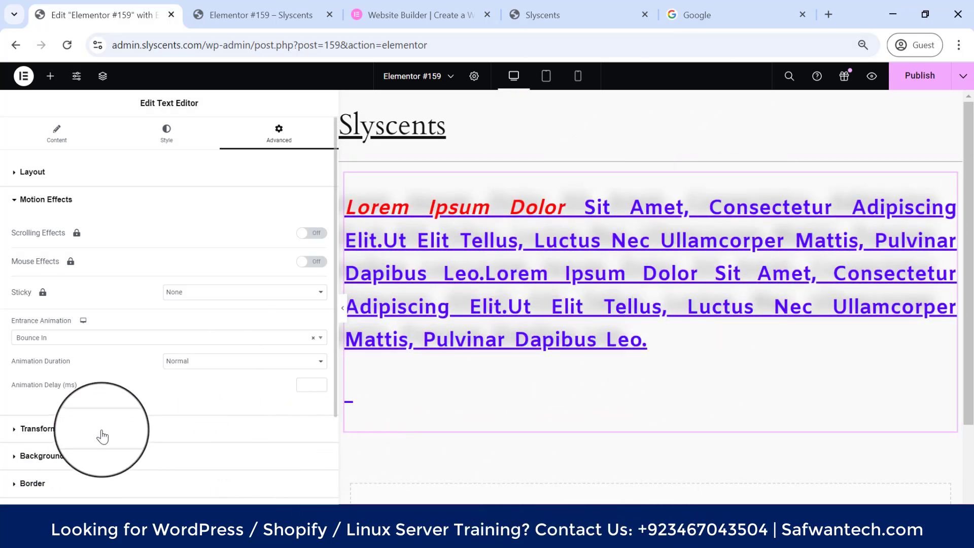
Try rotating the text widget slightly counter-clockwise with the Transform settings, and set the rotation to 0 degrees.
scroll(31, 304, "down", 3)
left_click(11, 288)
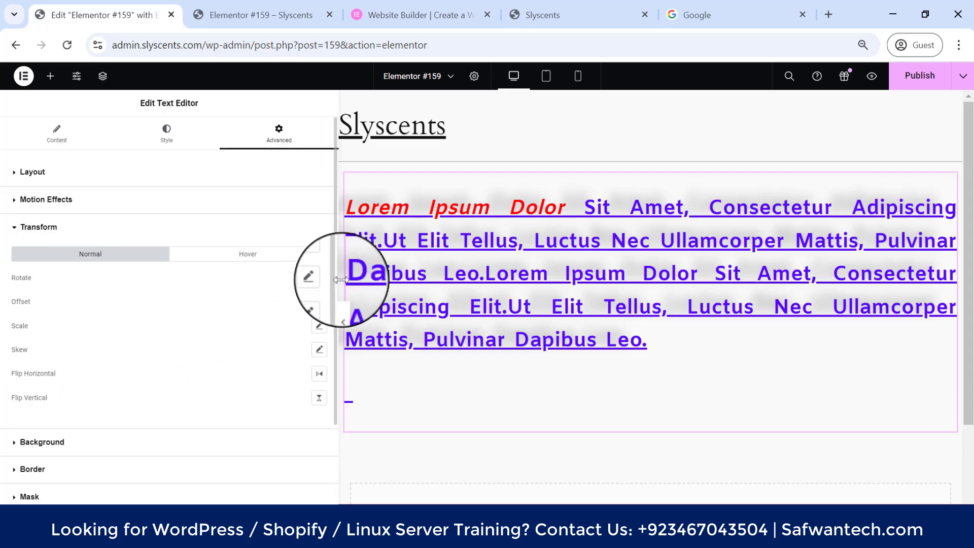
left_click(319, 277)
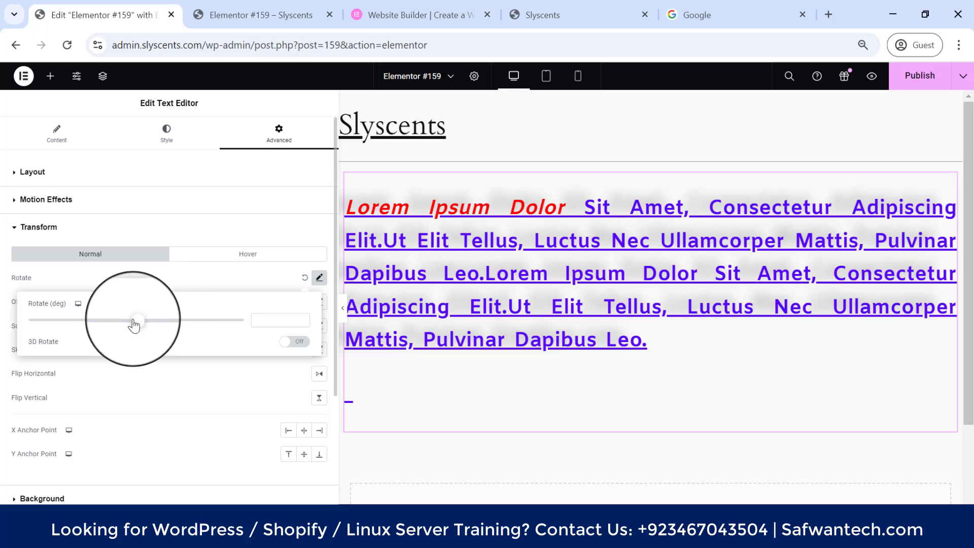
mouse_move(135, 320)
left_mouse_down()
mouse_move(148, 330)
mouse_move(233, 321)
mouse_move(163, 313)
mouse_move(136, 337)
left_mouse_up()
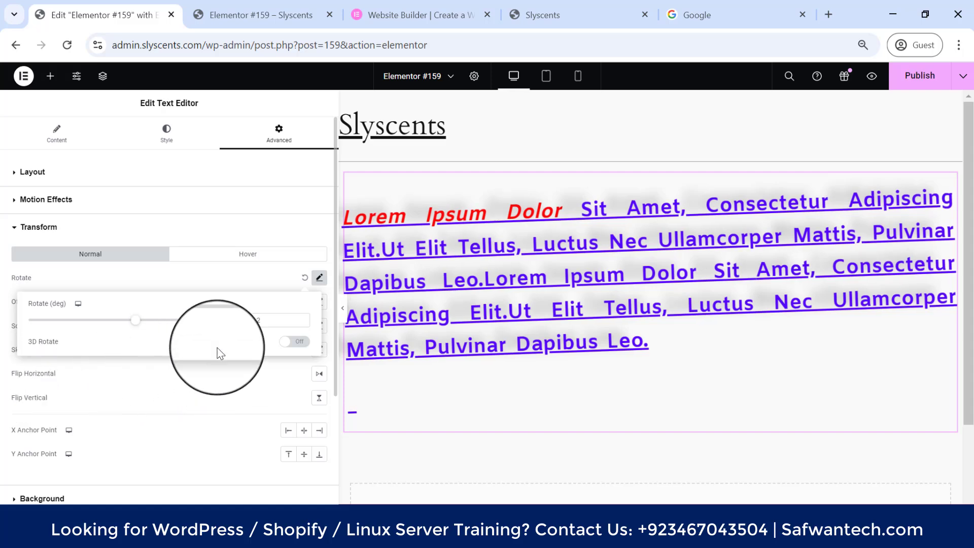
type("0")
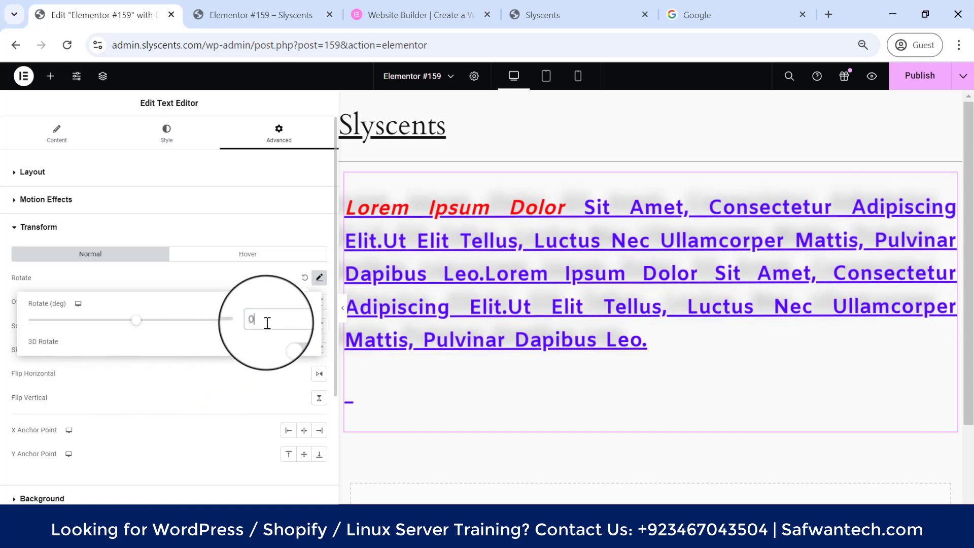
left_click(64, 285)
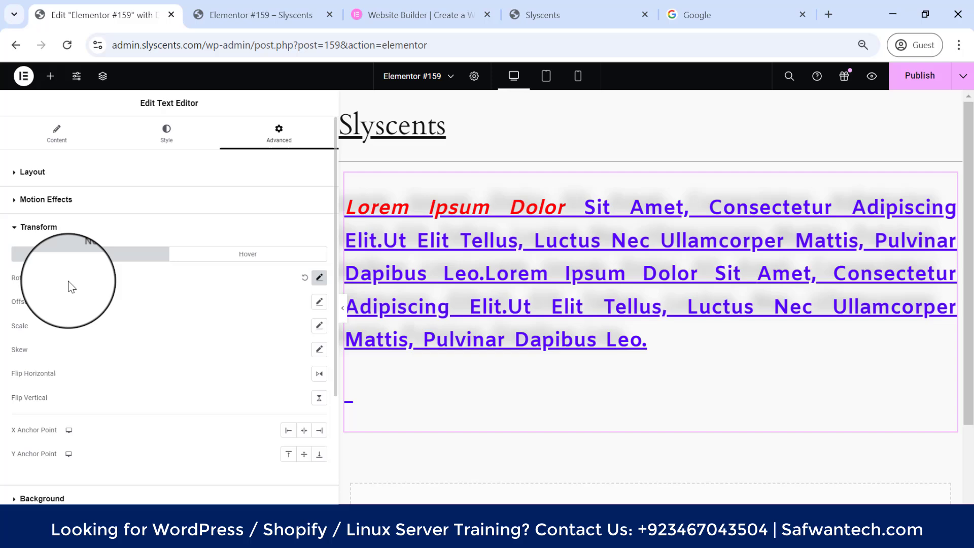
Try a horizontal transform offset of -185 px on the text widget, and set Offset X to 0.
left_click(319, 301)
left_click(134, 345)
left_click_drag(149, 350, 120, 348)
double_click(272, 344)
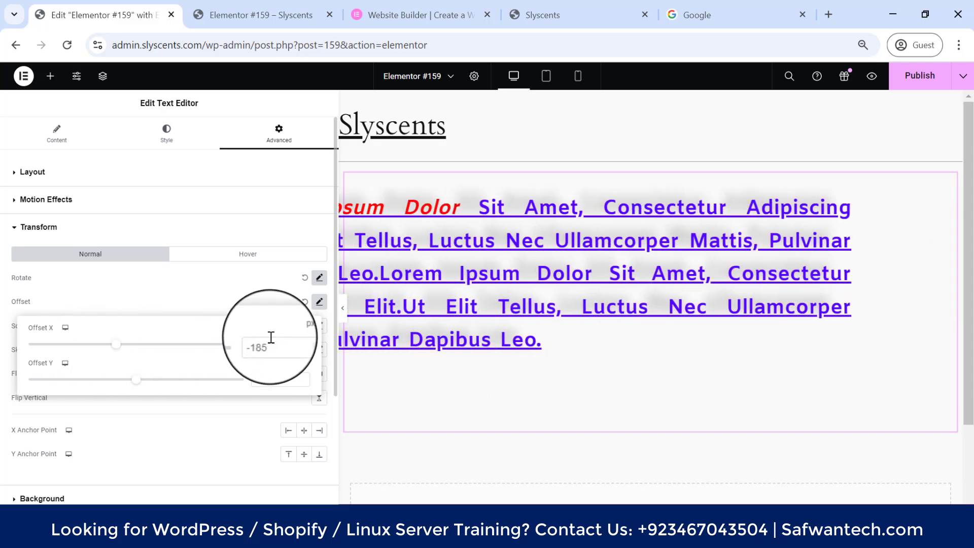
type("0")
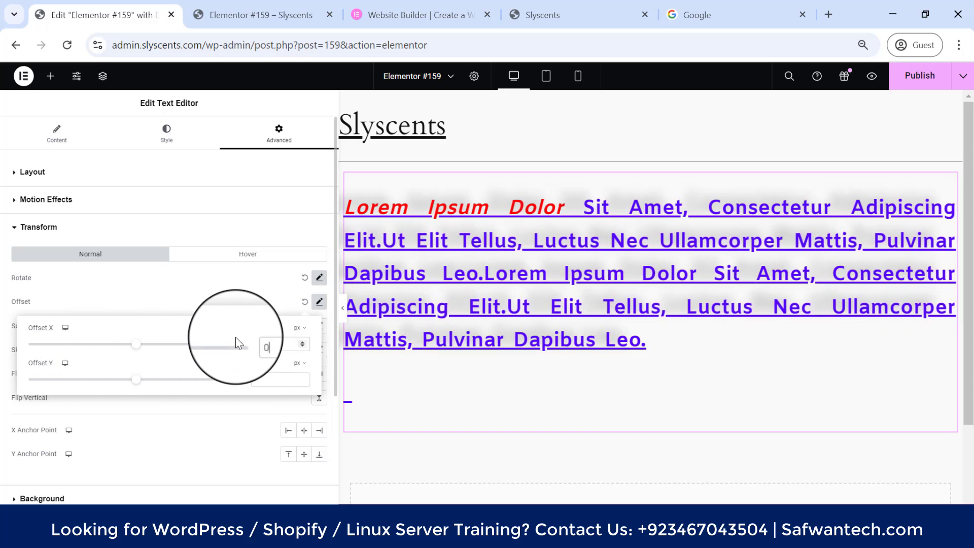
left_click(218, 299)
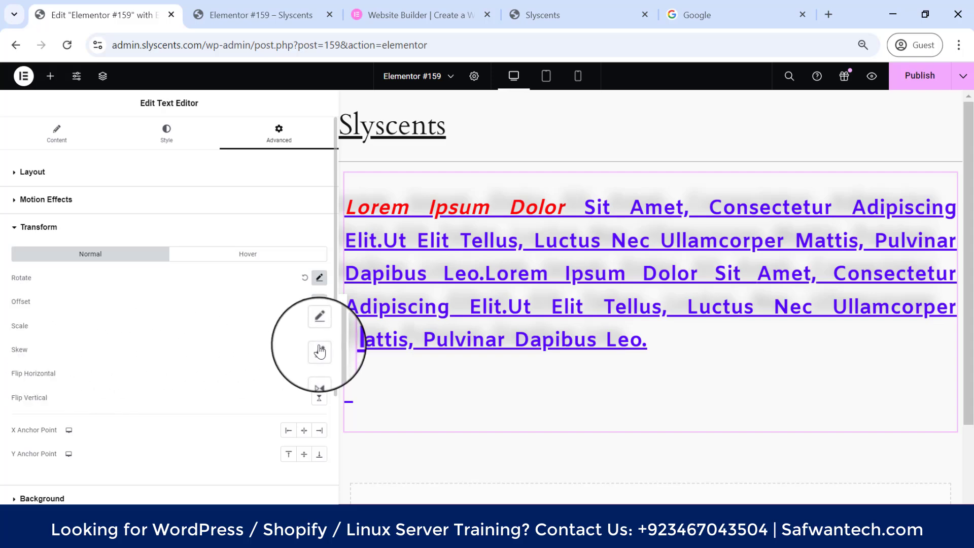
Try scaling the text widget to 0 and 0.6 with proportions kept, and set the scale to 0.9.
left_click(319, 326)
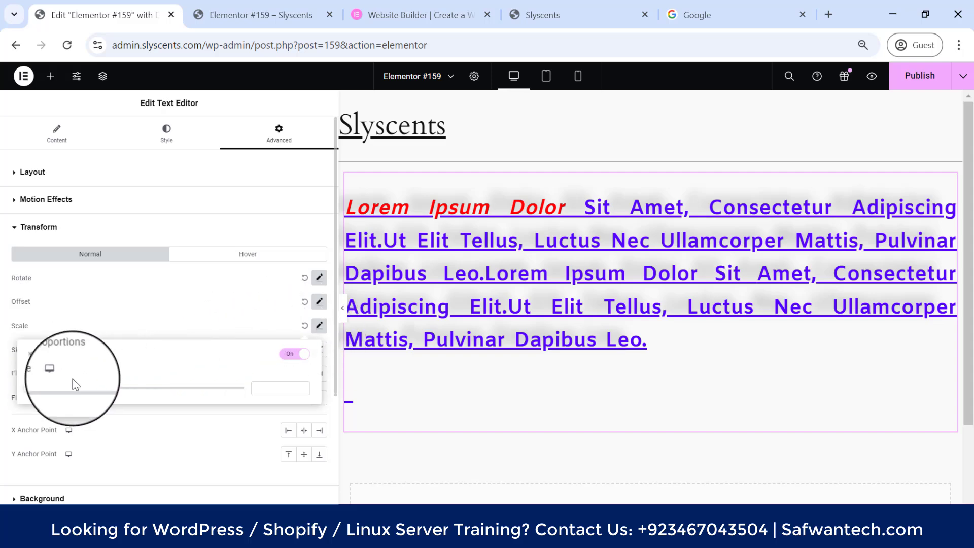
left_click(35, 394)
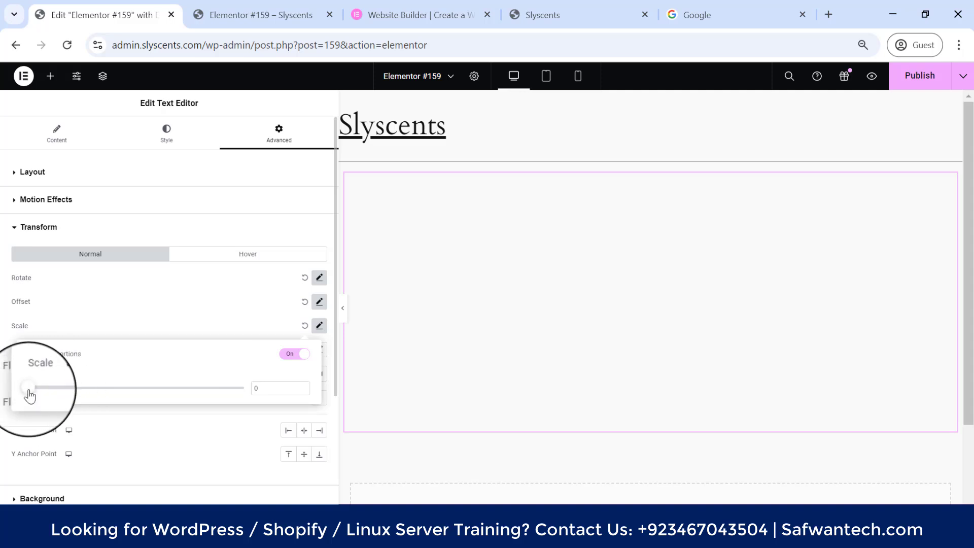
left_click_drag(30, 395, 93, 391)
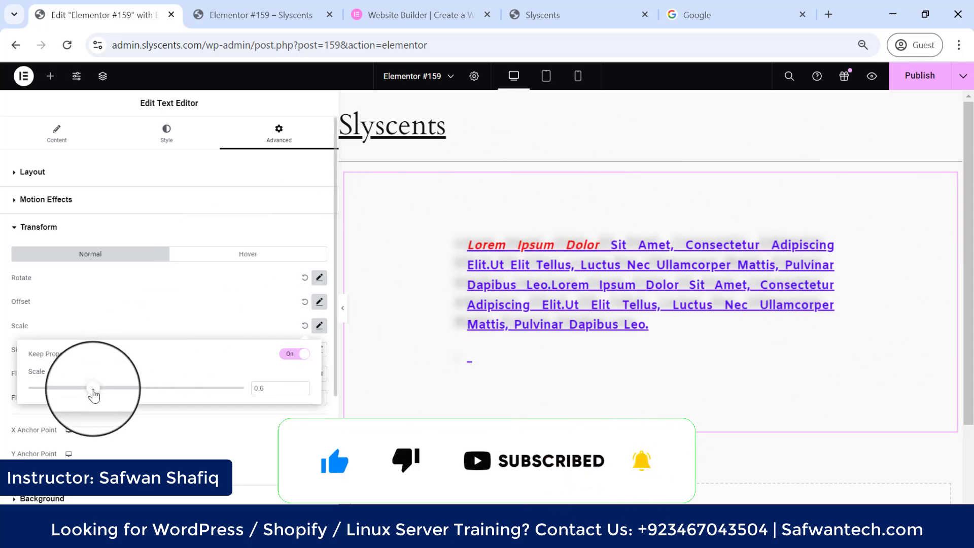
left_click_drag(94, 392, 125, 388)
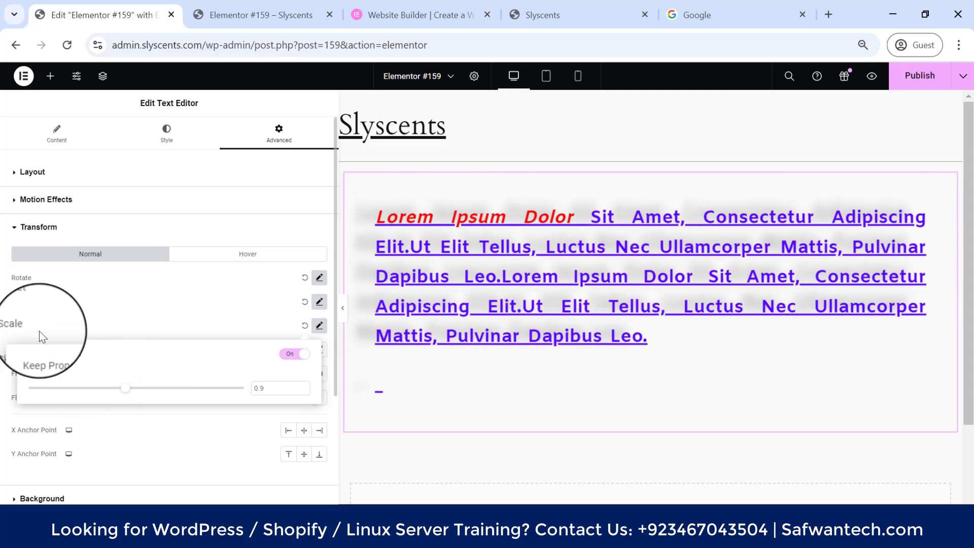
left_click(2, 350)
Try skewing the text widget by -15 degrees in X and -11 degrees in Y, and set both skews to 0.
left_click(320, 350)
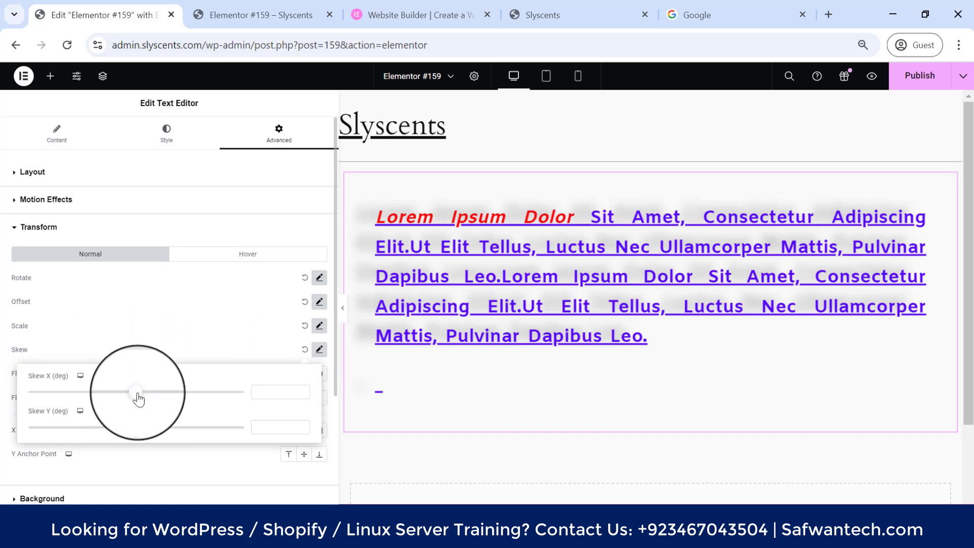
left_click_drag(138, 399, 144, 429)
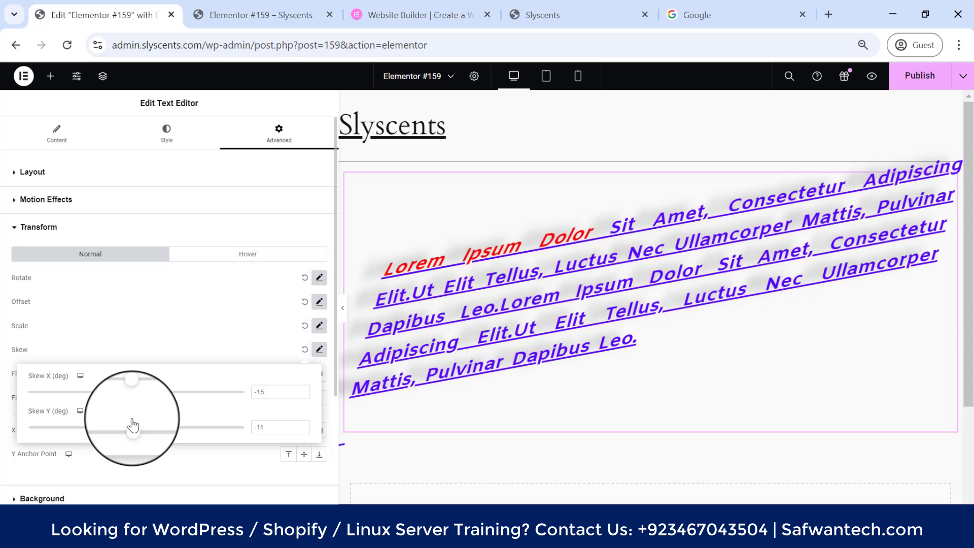
left_click_drag(264, 392, 212, 398)
type("0")
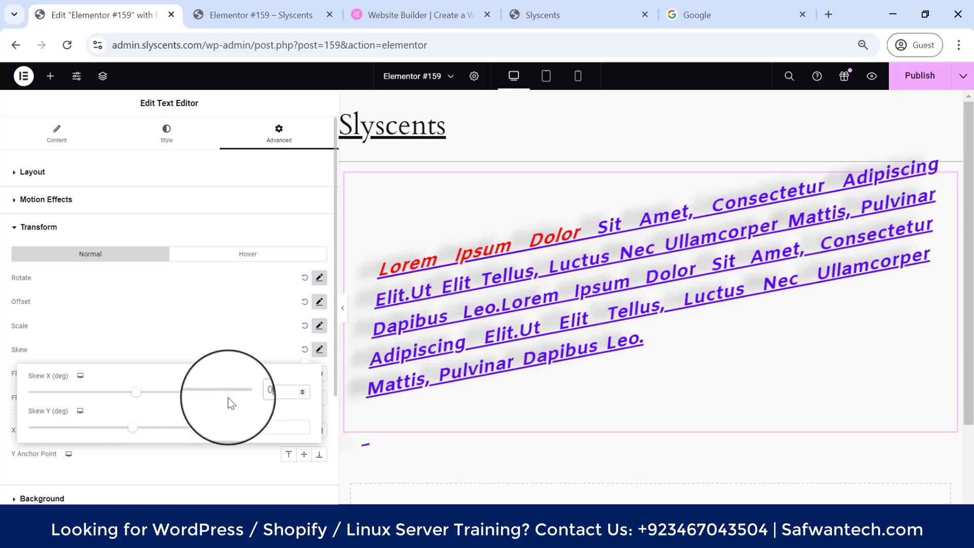
left_click_drag(273, 426, 196, 419)
type("0")
left_click(3, 375)
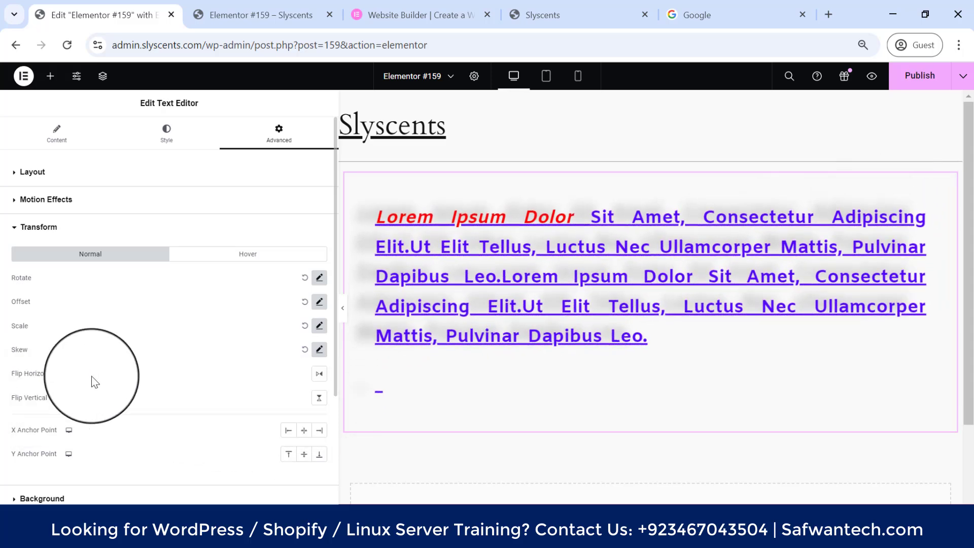
Try flipping the text widget horizontally with the Transform settings, and turn the flip off again.
scroll(135, 363, "down", 2)
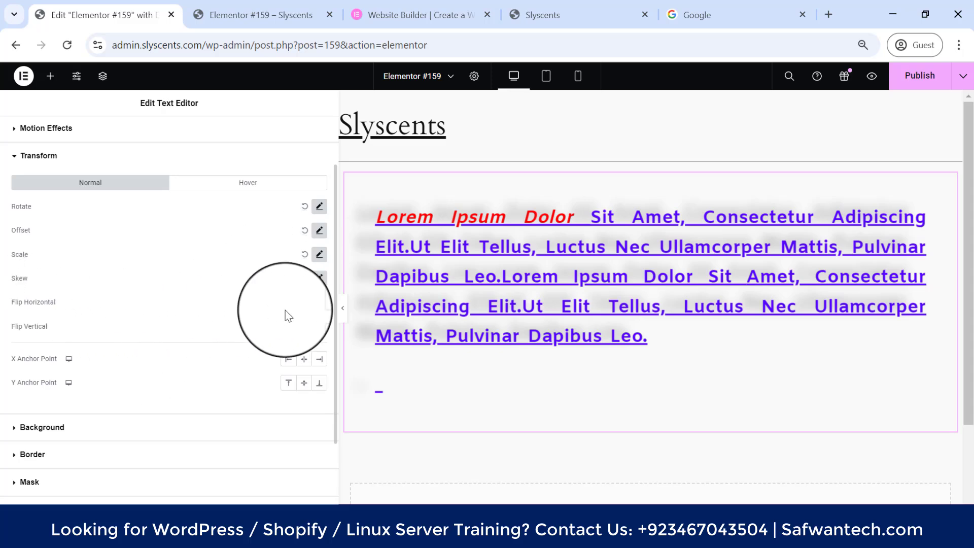
left_click(319, 305)
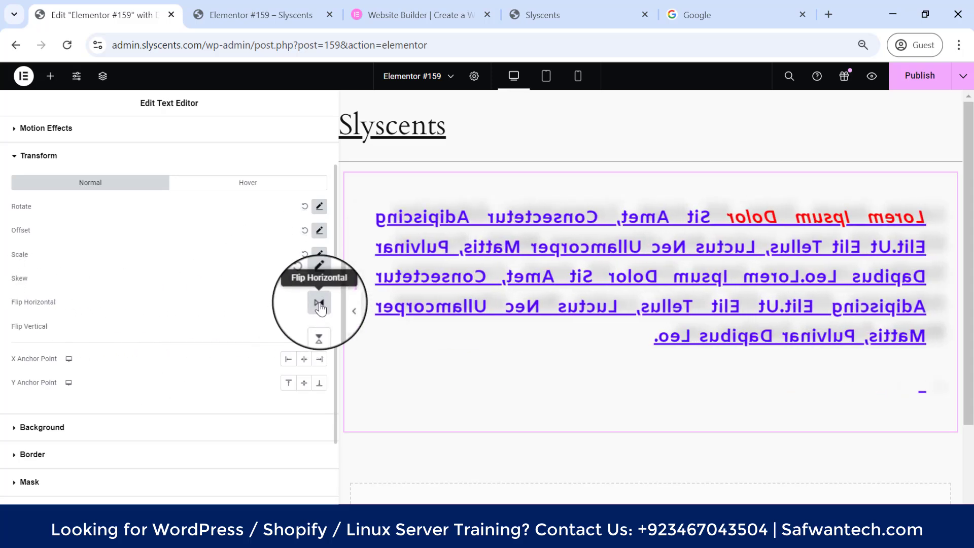
left_click(319, 304)
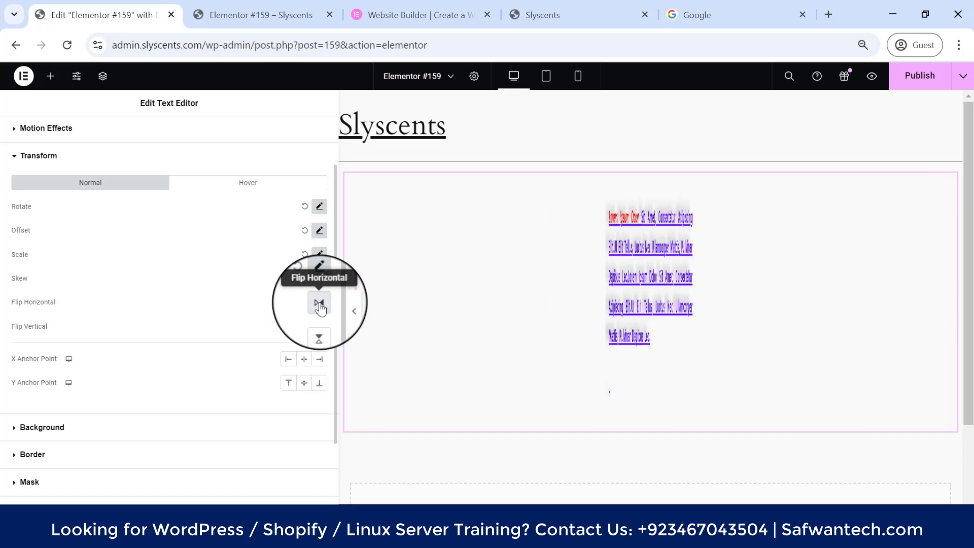
Try flipping the text widget vertically, turn the flip off, and set the X Anchor Point to the left.
left_click(318, 328)
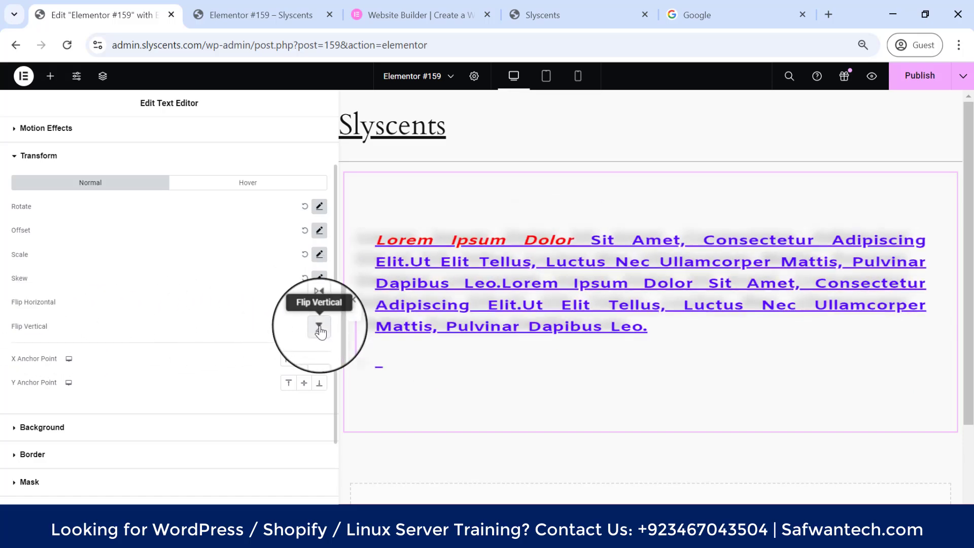
left_click(319, 329)
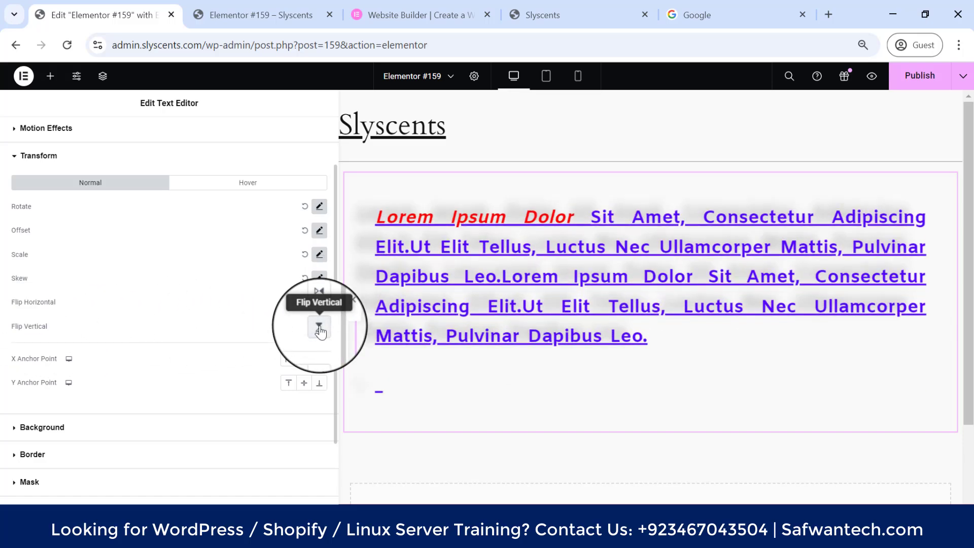
left_click(319, 328)
left_click(319, 329)
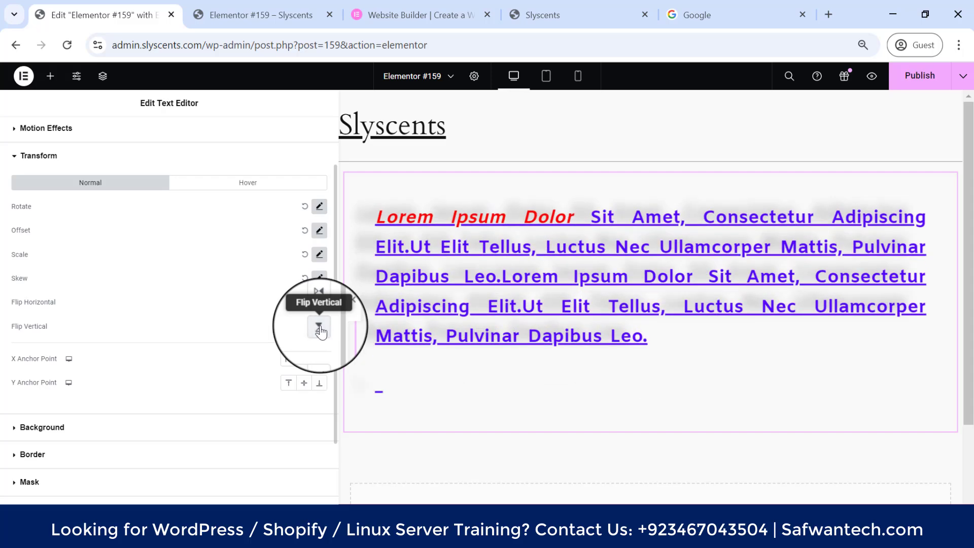
left_click(286, 361)
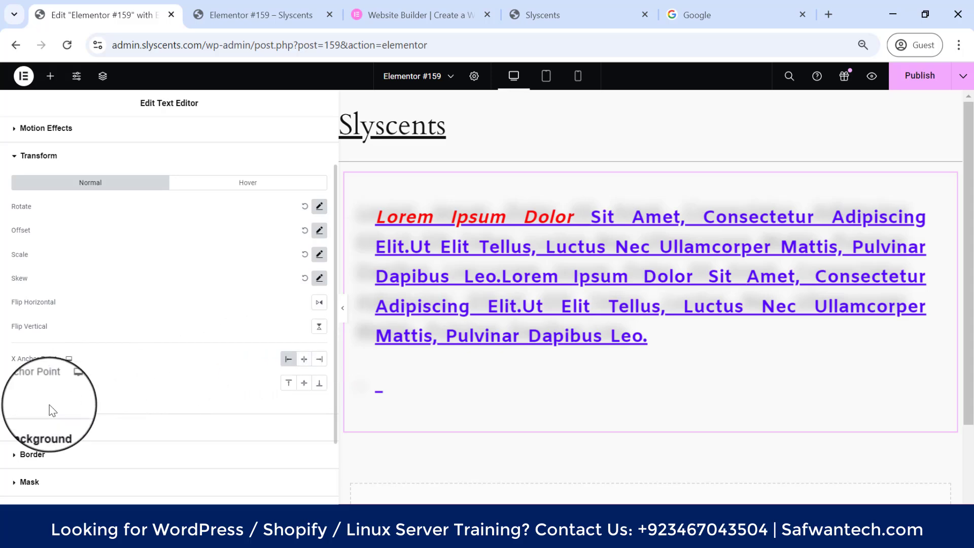
Compare the widget's Classic and Gradient background types, and give it a Classic background in light mint green (#AFFFE7).
scroll(48, 405, "down", 2)
left_click(23, 356)
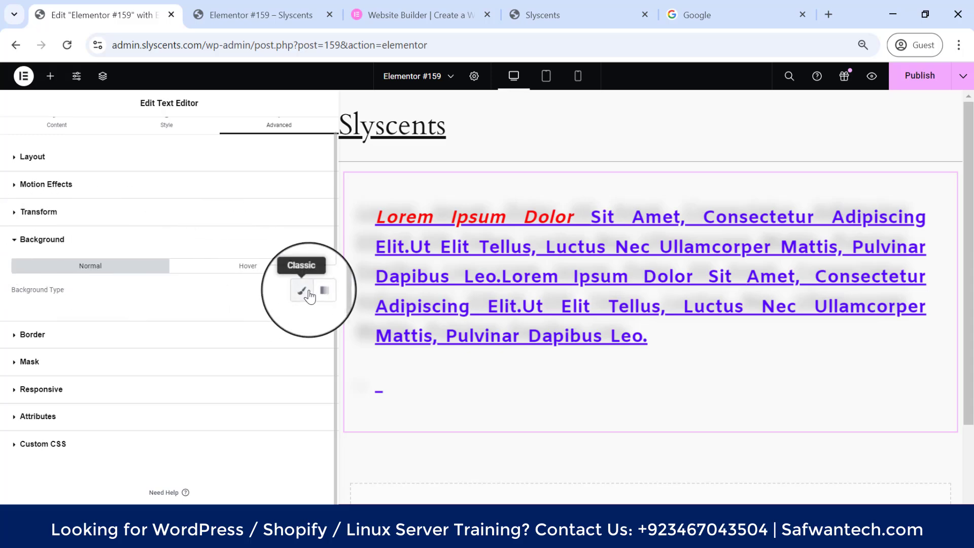
left_click(309, 296)
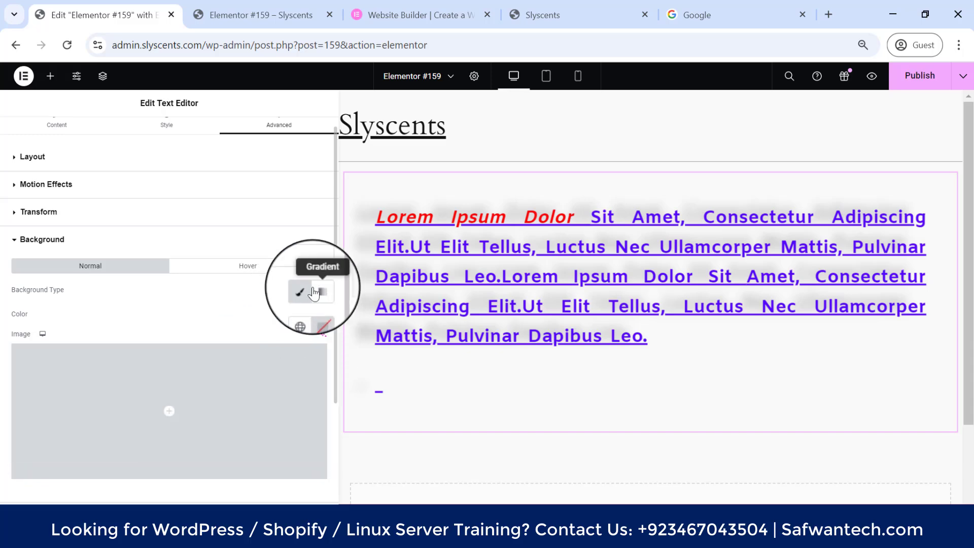
left_click(319, 290)
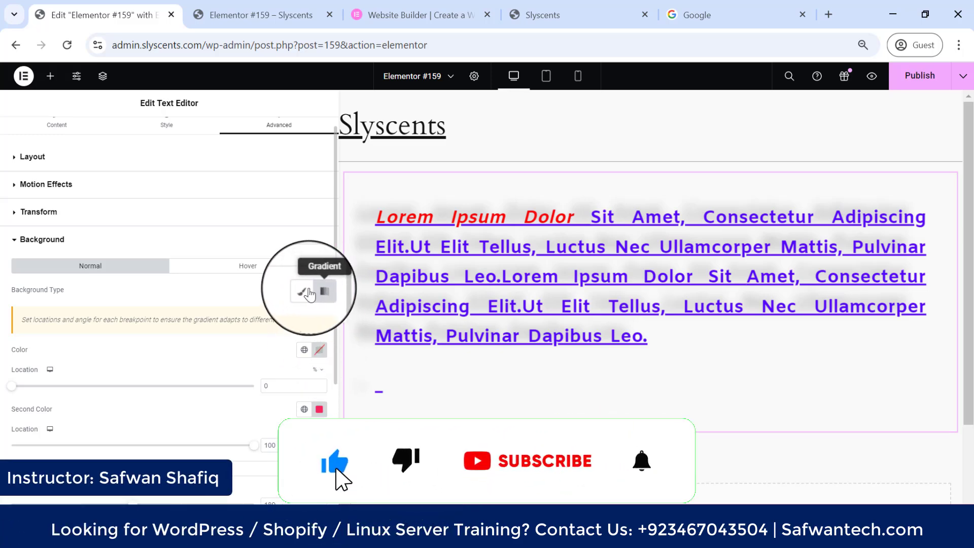
left_click(304, 290)
left_click(320, 314)
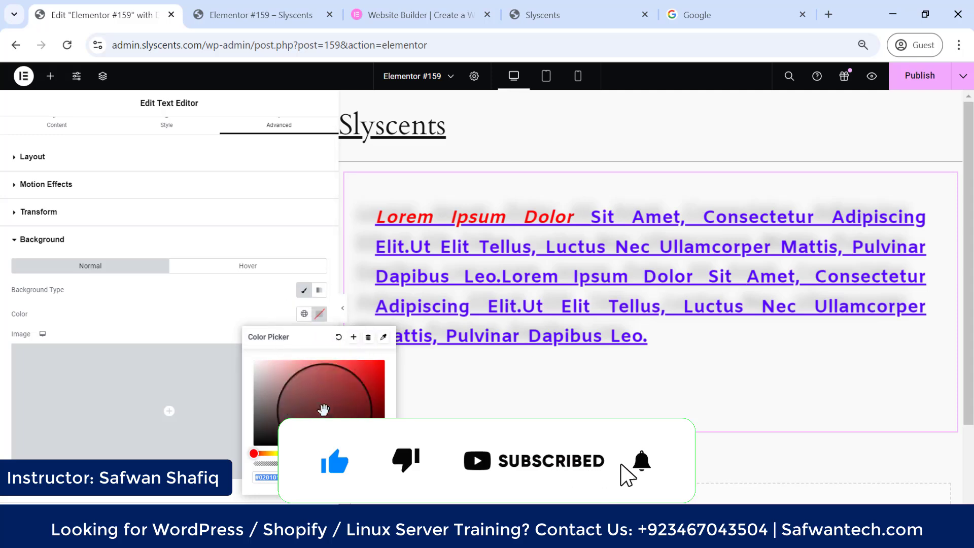
mouse_move(329, 455)
left_mouse_down()
mouse_move(341, 454)
mouse_move(313, 450)
left_mouse_up()
left_click_drag(326, 406, 304, 329)
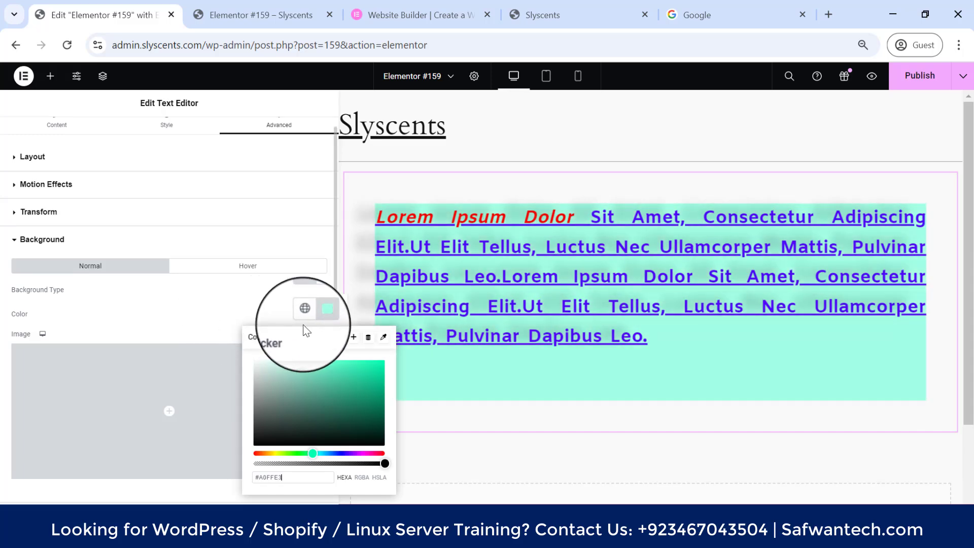
left_click(92, 319)
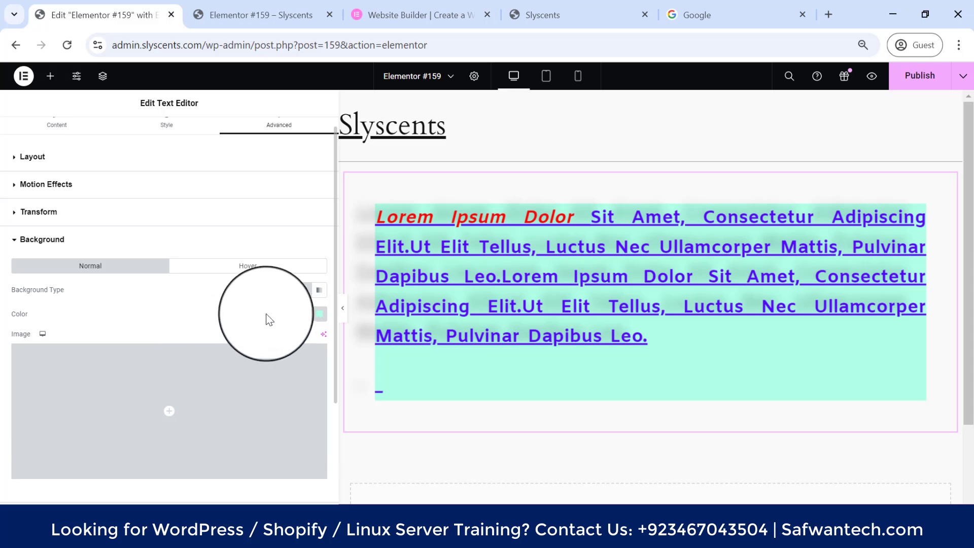
Compare the Classic and Gradient background types for the text widget's hover state, and set it to Classic.
left_click(22, 247)
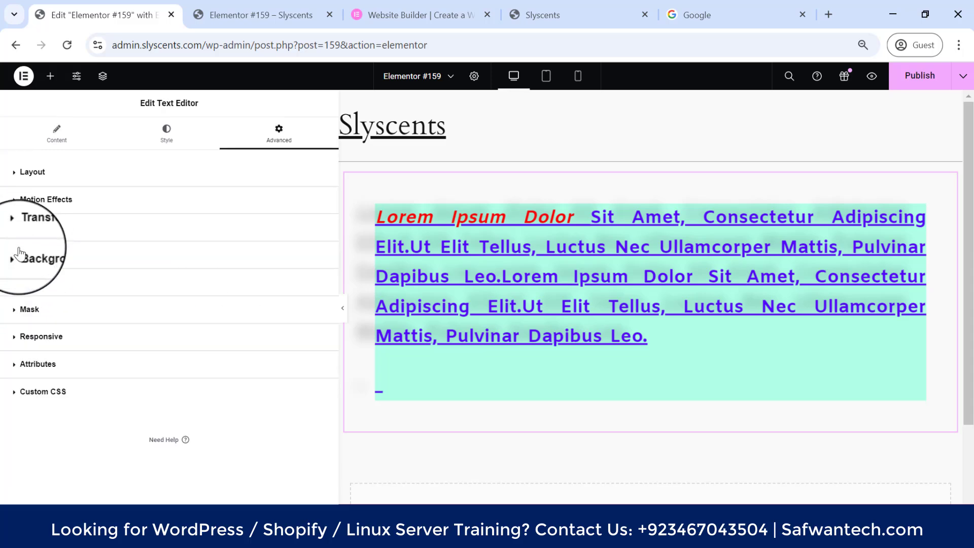
left_click(19, 248)
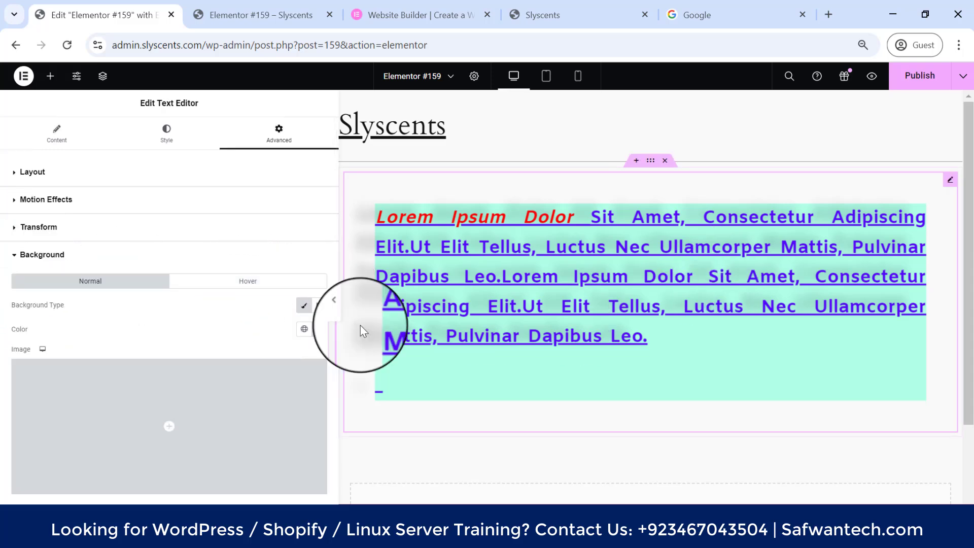
left_click(244, 283)
left_click(311, 311)
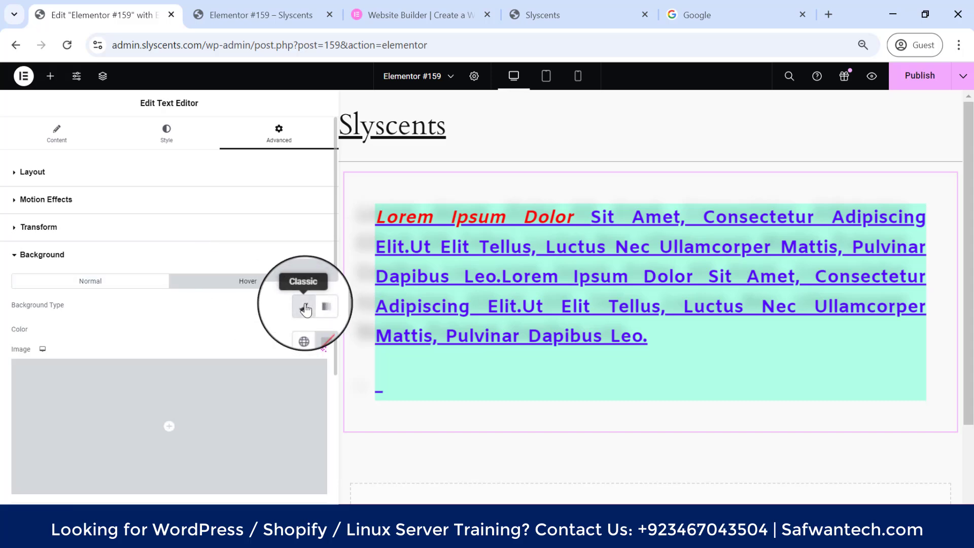
left_click(318, 319)
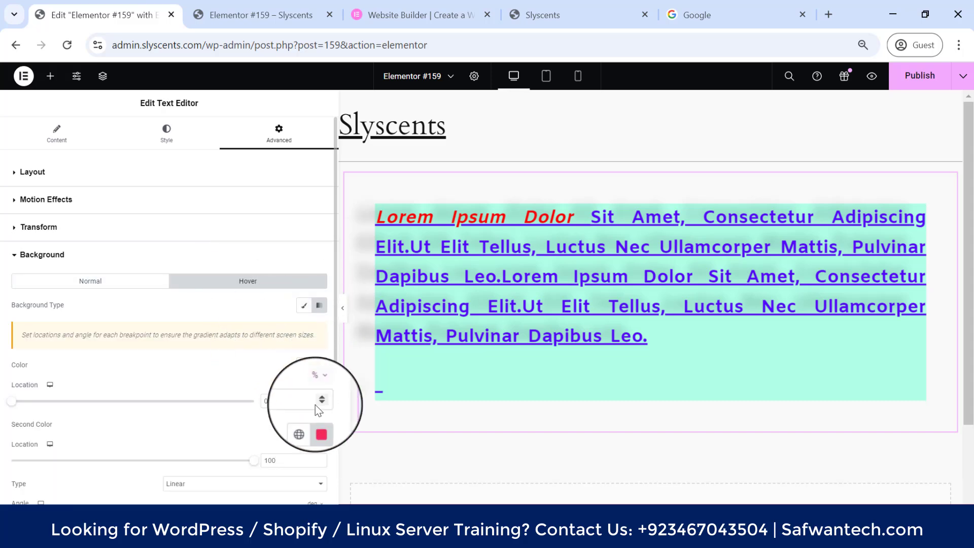
left_click(309, 306)
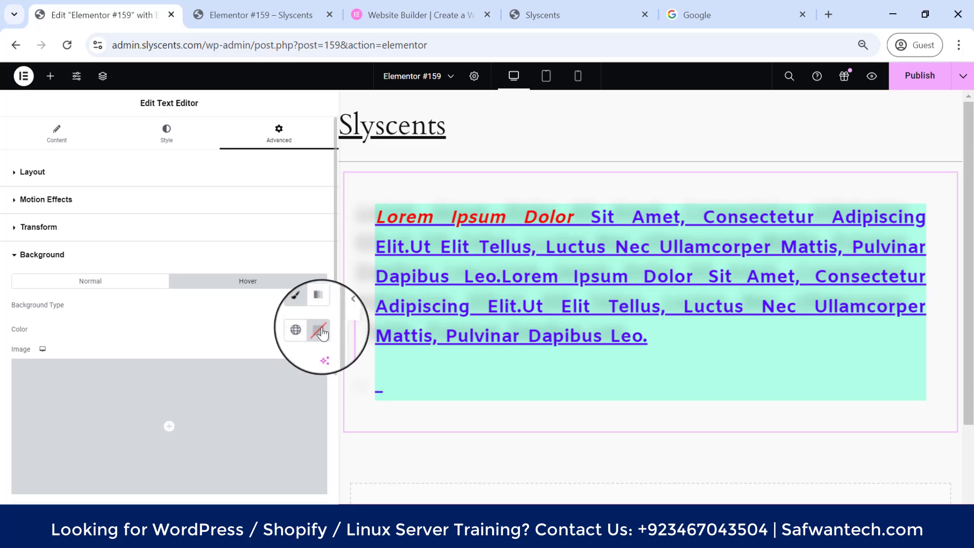
left_click(319, 307)
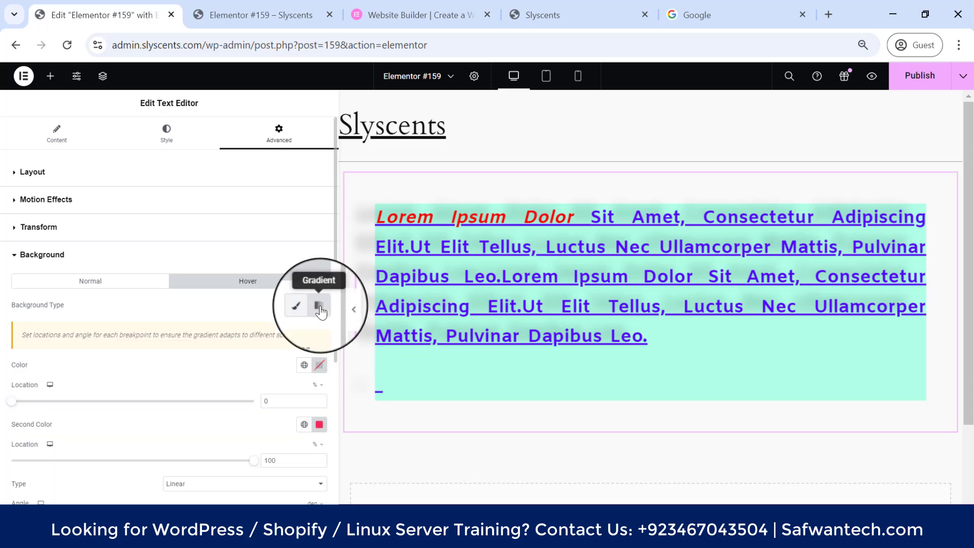
left_click(306, 307)
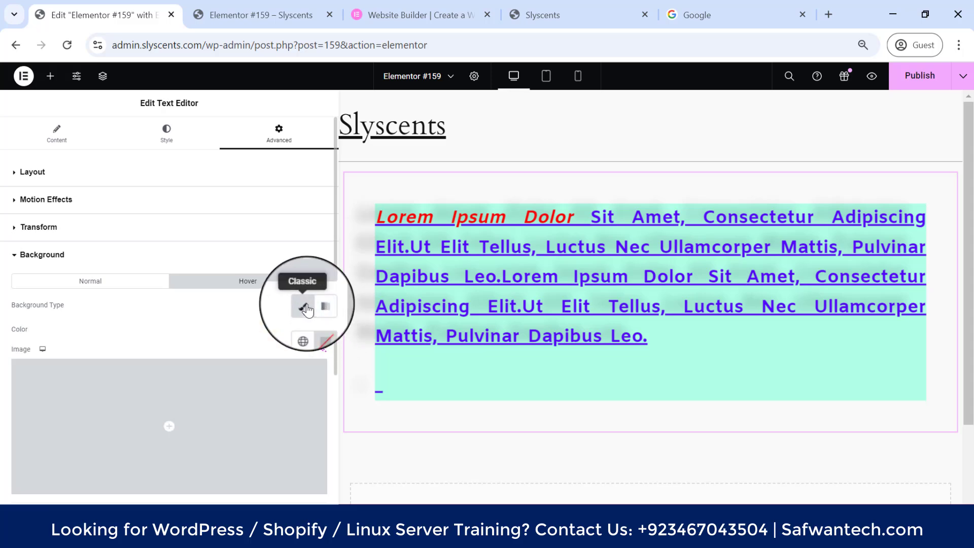
left_click(14, 258)
Set the text widget's Skew X to 8 degrees in the Transform settings.
left_click(17, 226)
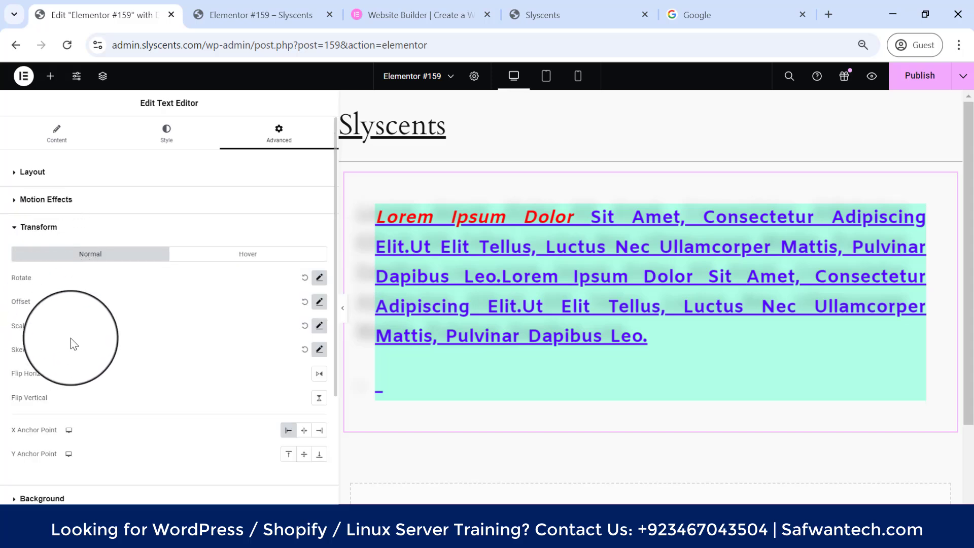
left_click(320, 349)
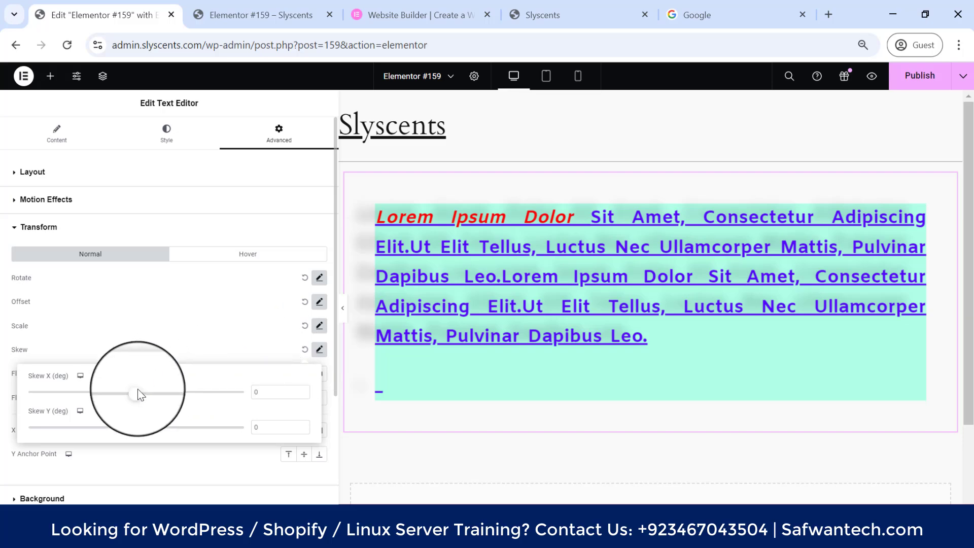
mouse_move(146, 401)
left_mouse_down()
mouse_move(157, 396)
mouse_move(124, 391)
mouse_move(140, 393)
left_mouse_up()
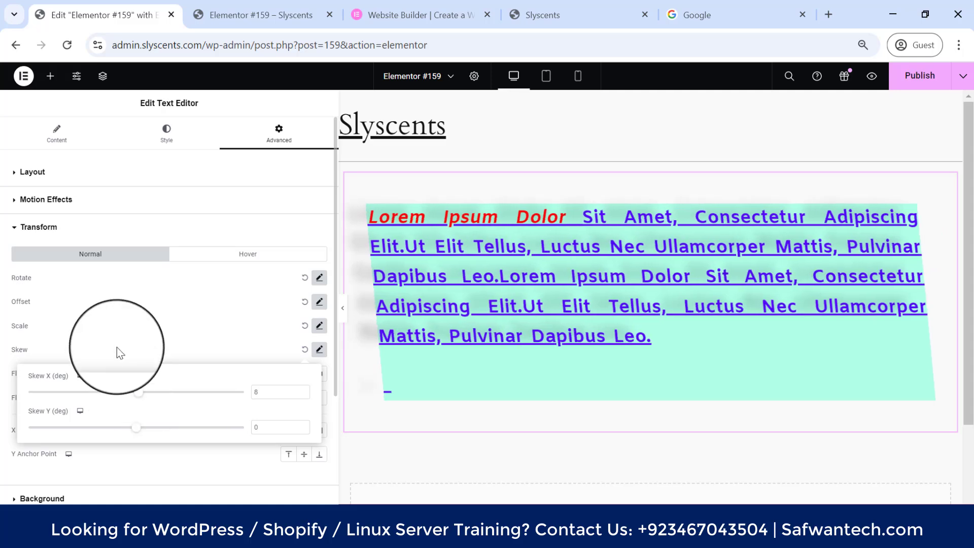
left_click(120, 307)
left_click(31, 230)
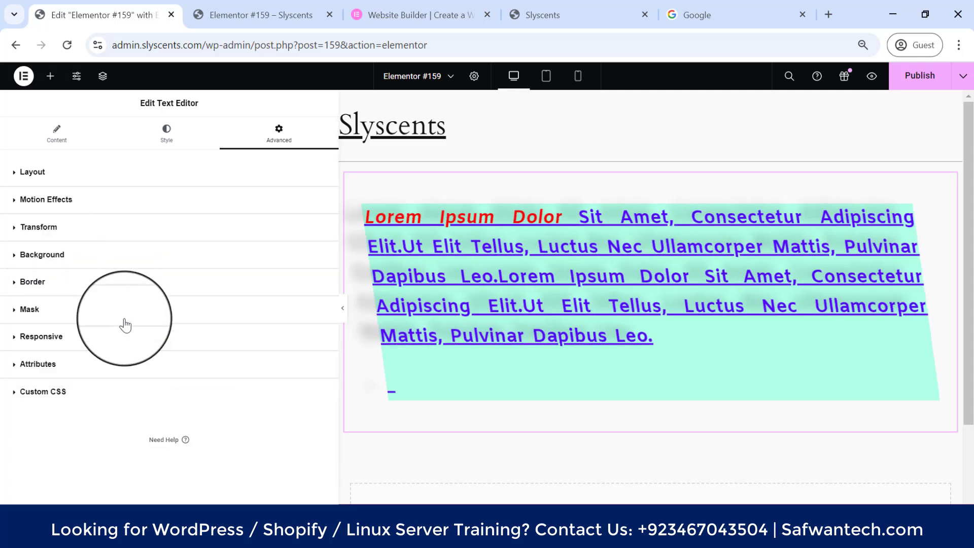
Examine the custom color picker and global color choices for the widget's normal background.
left_click(14, 254)
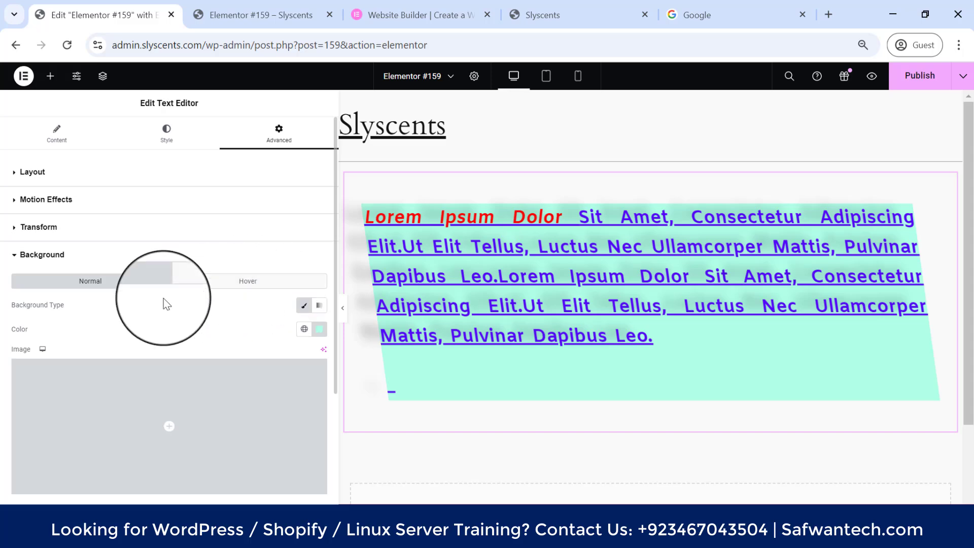
left_click(320, 328)
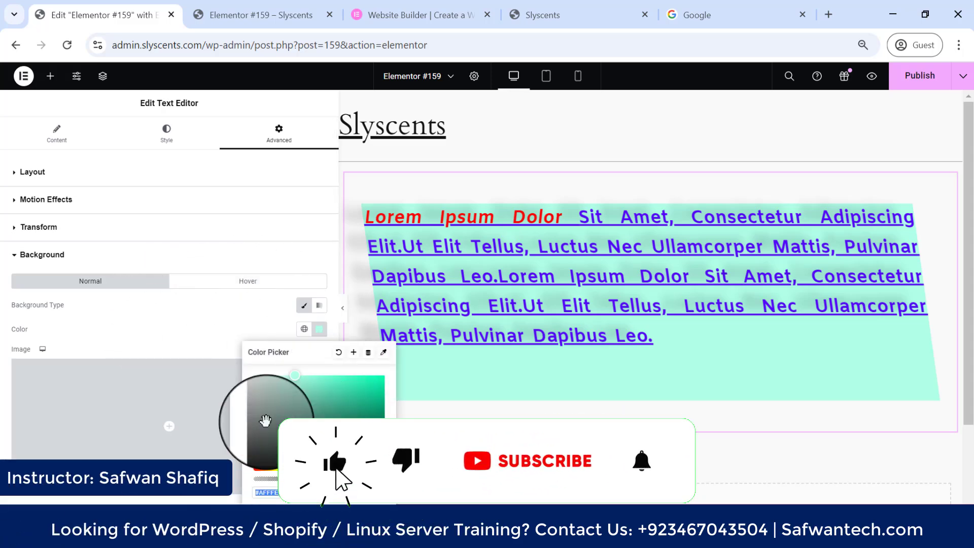
left_click(149, 340)
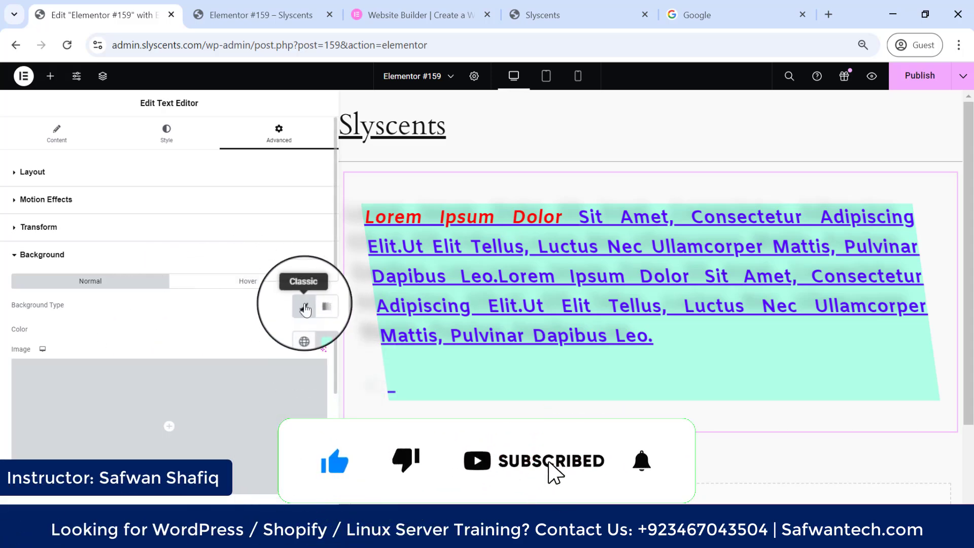
left_click(304, 329)
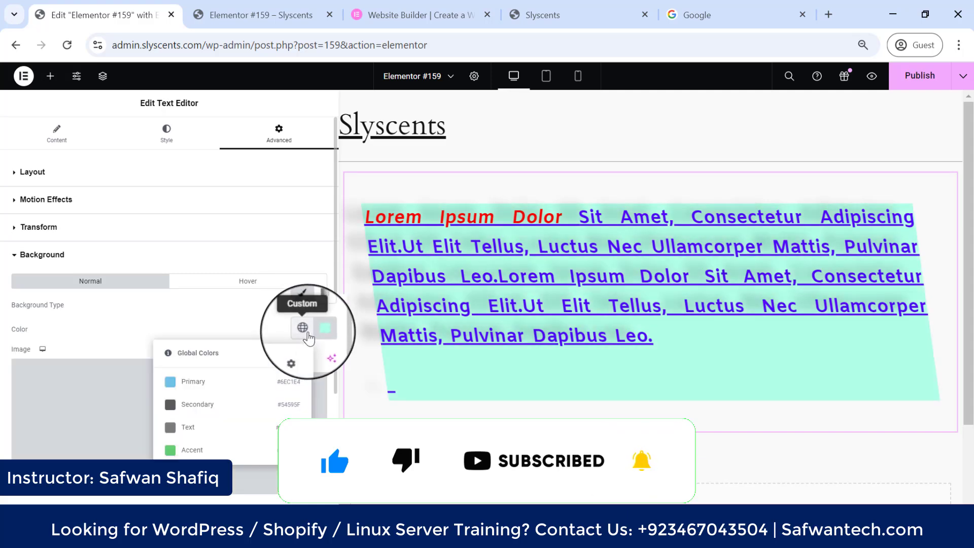
left_click(319, 329)
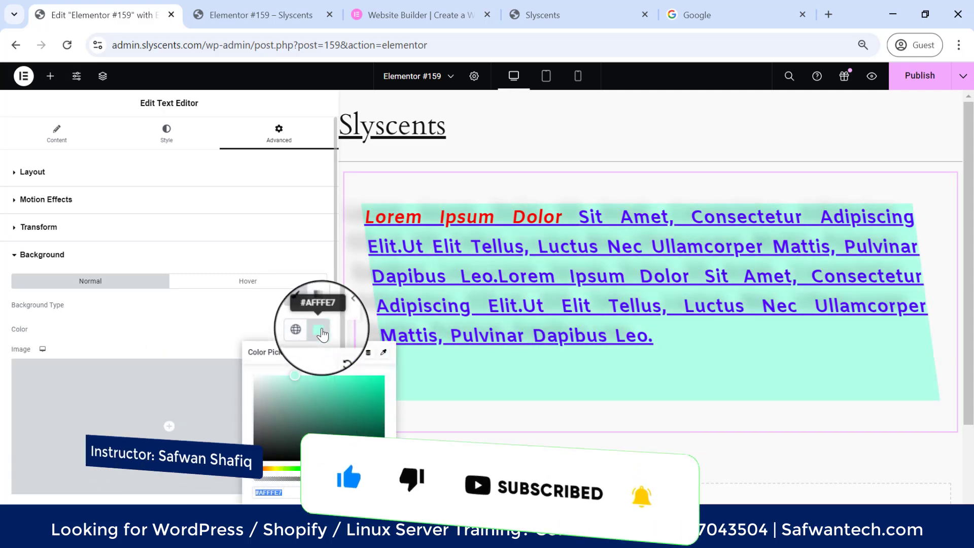
Set the media library photo of three women at an office desk as the text widget's background image.
left_click(174, 434)
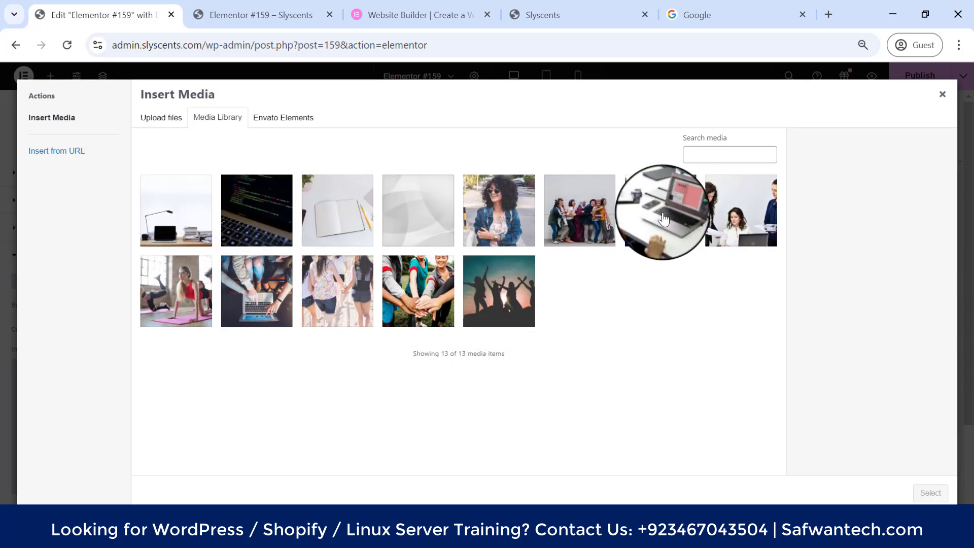
left_click(736, 217)
left_click(930, 495)
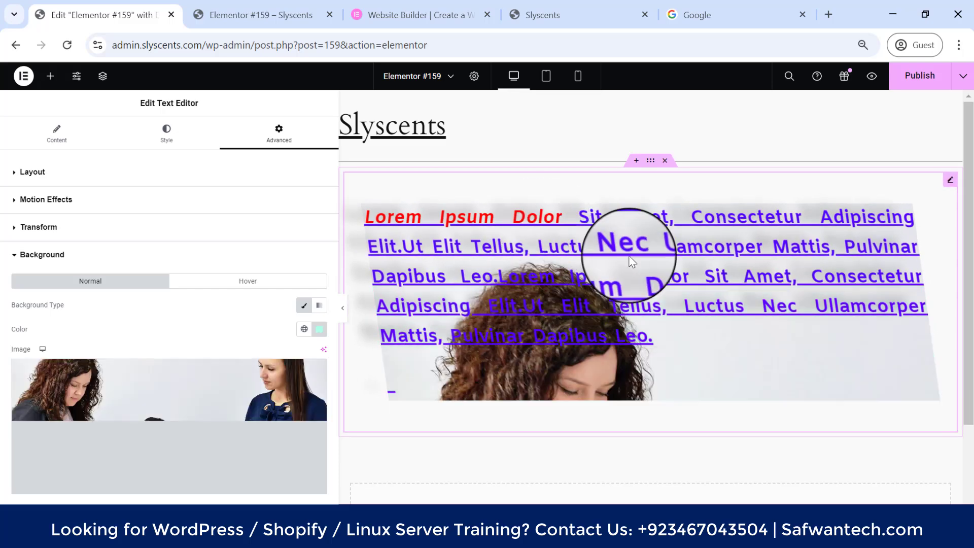
Try Cover as the background image's display size, and set the display size to Contain.
scroll(178, 381, "down", 4)
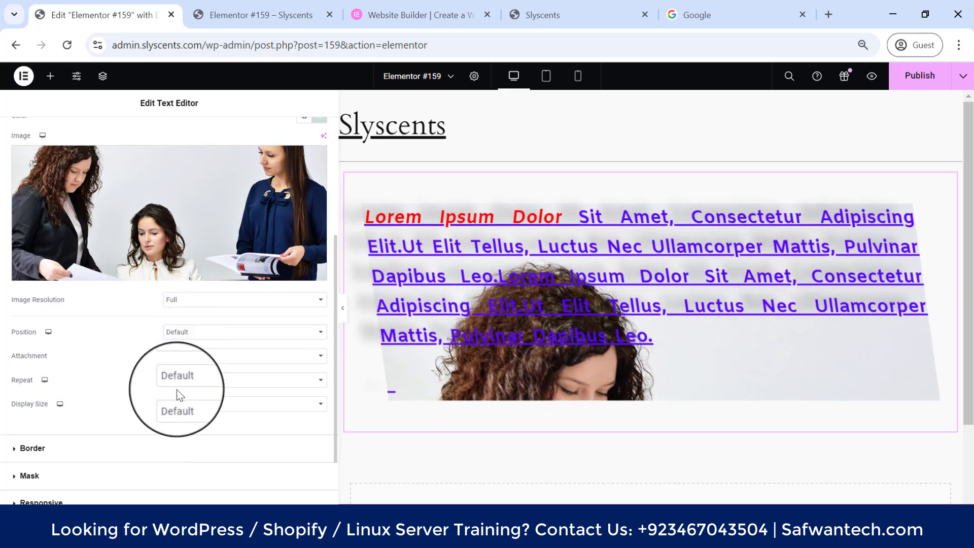
left_click(186, 404)
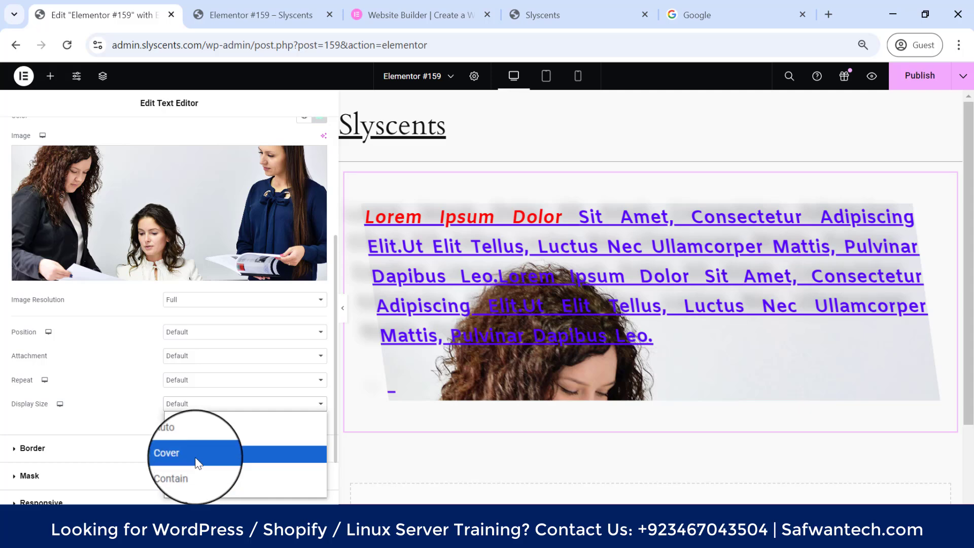
left_click(197, 459)
left_click(200, 410)
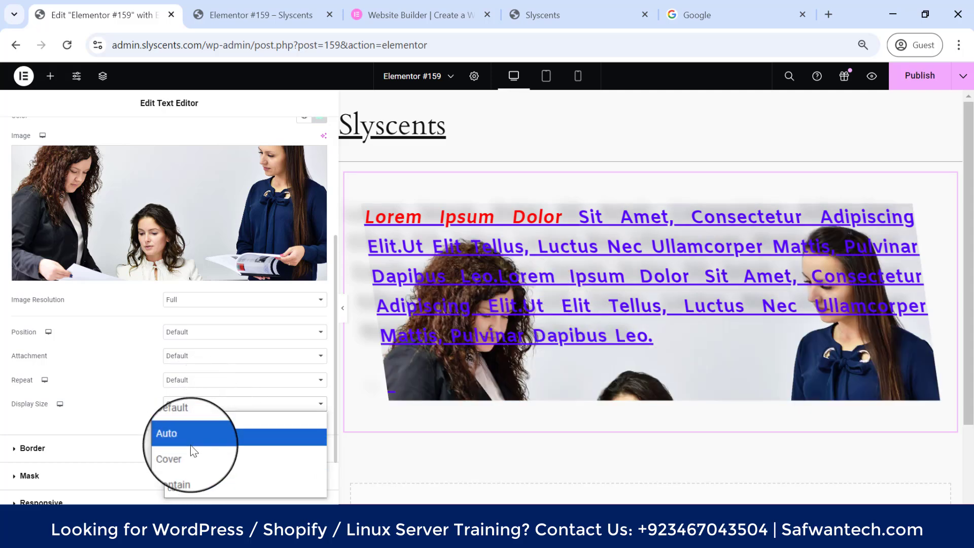
left_click(193, 469)
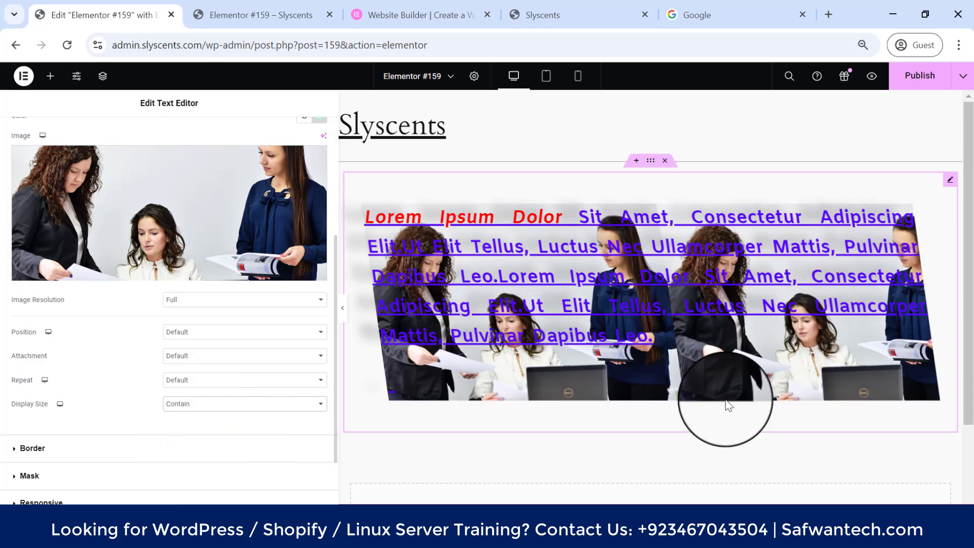
Set the text widget's Skew X to 0 degrees in the Transform settings.
scroll(239, 361, "up", 3)
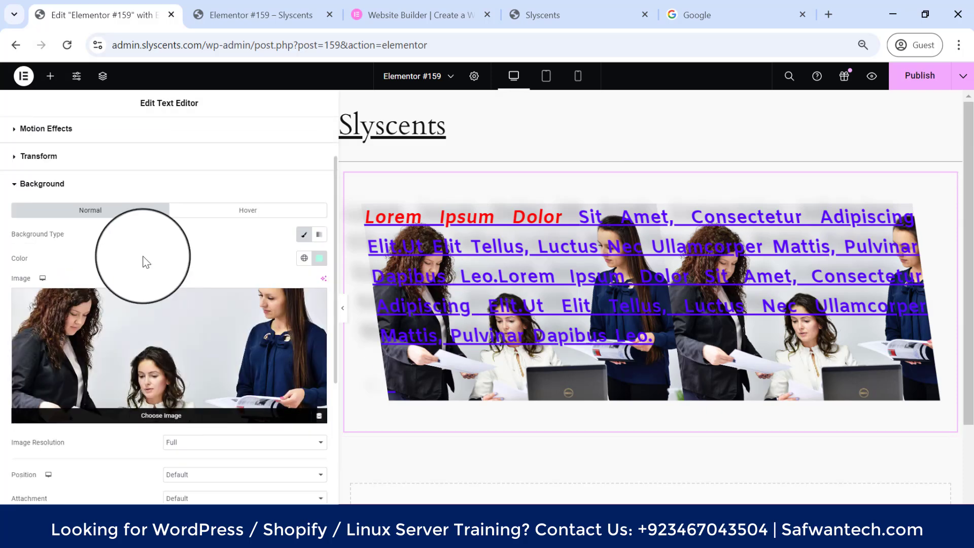
left_click(40, 184)
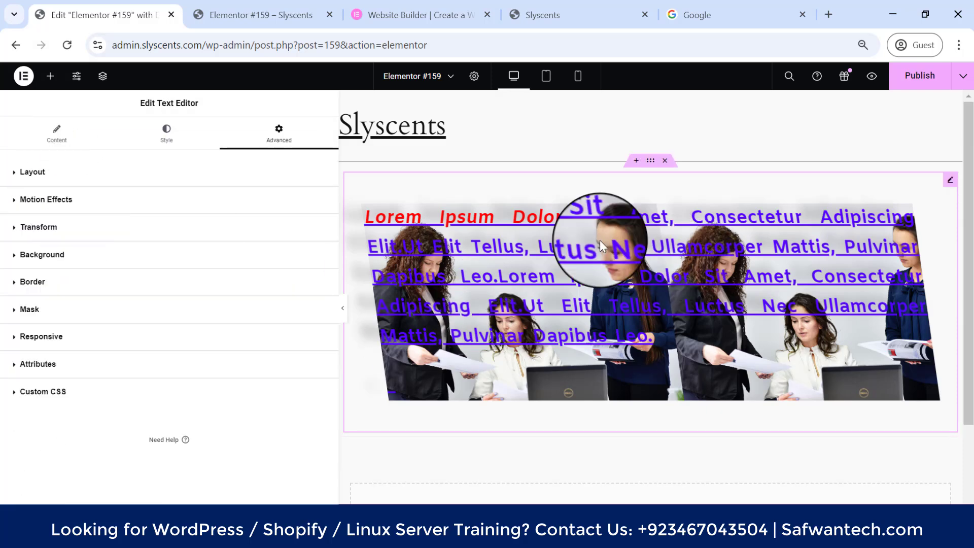
left_click(16, 232)
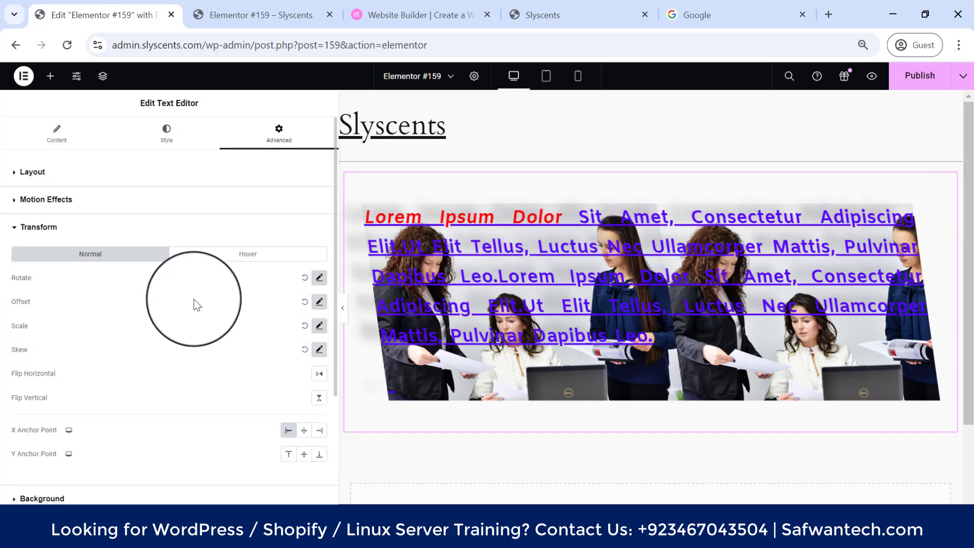
left_click(320, 350)
mouse_move(140, 399)
left_mouse_down()
mouse_move(166, 397)
mouse_move(135, 398)
left_mouse_up()
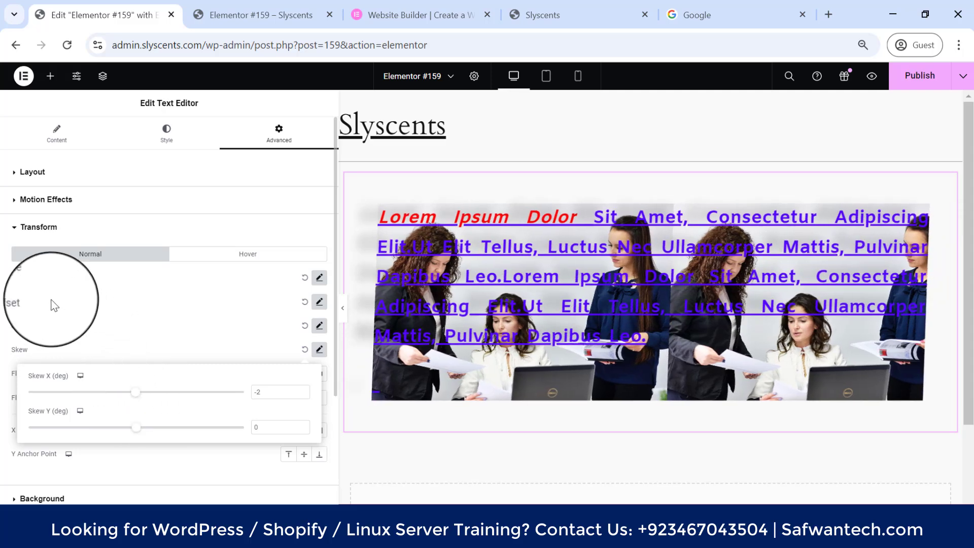
double_click(255, 392)
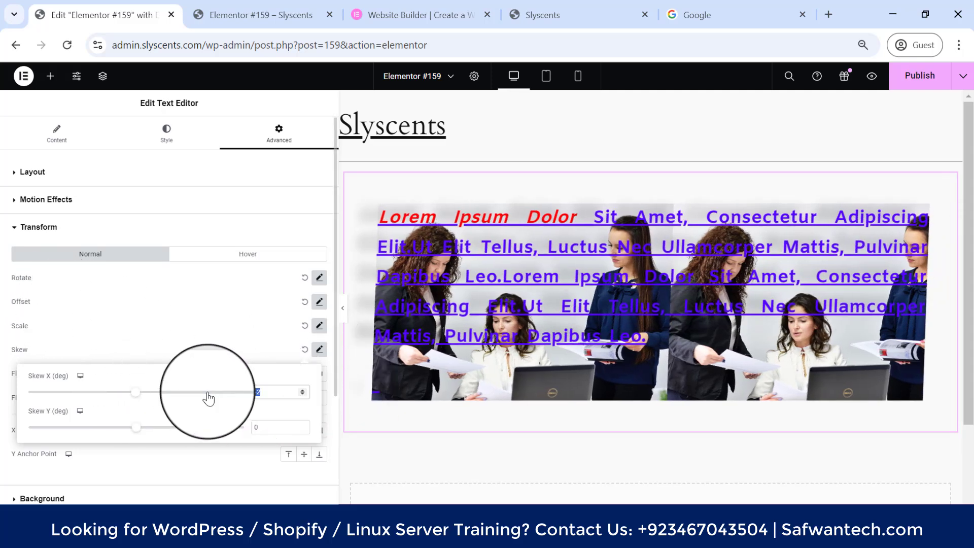
type("0")
left_click(191, 350)
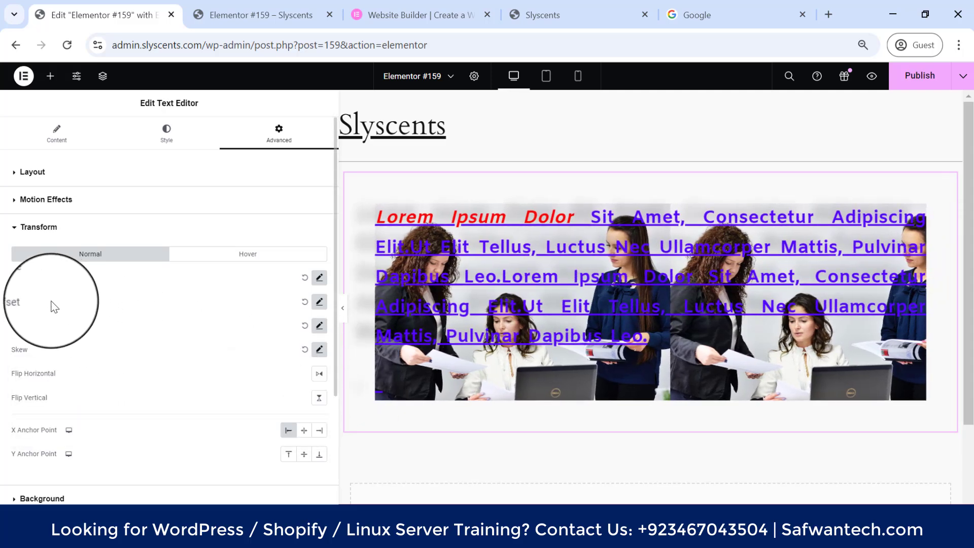
Try rotating the text widget to -23 degrees, and set the rotation to 0 degrees.
left_click(319, 279)
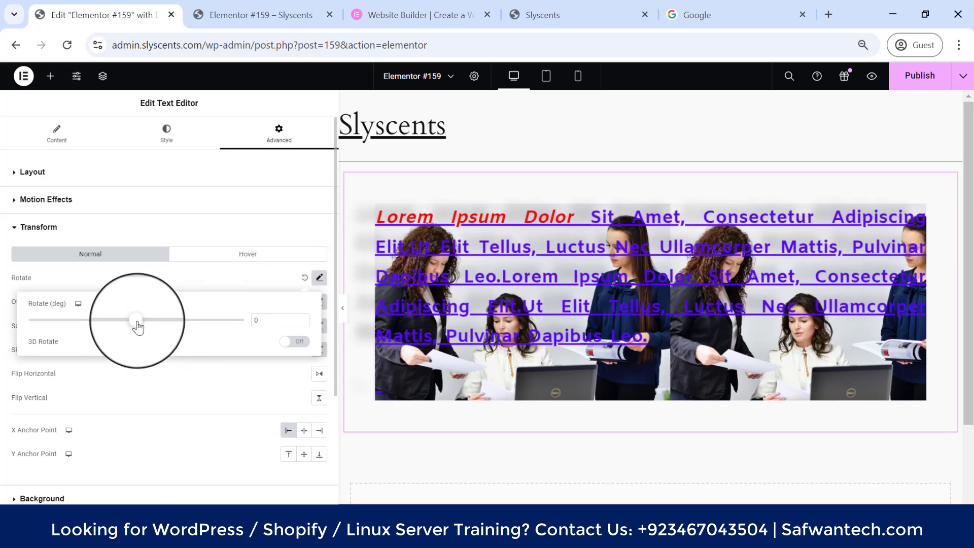
mouse_move(137, 328)
left_mouse_down()
mouse_move(183, 326)
mouse_move(130, 320)
left_mouse_up()
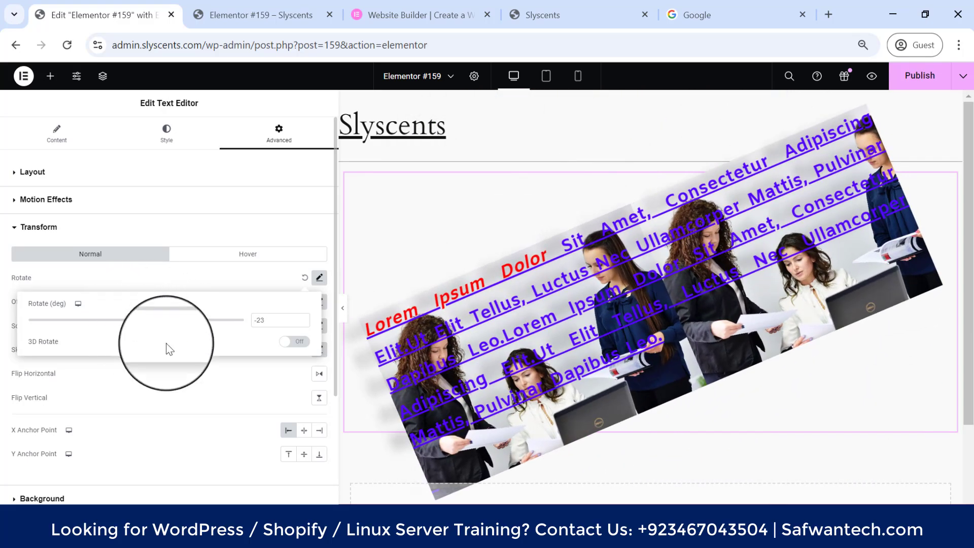
left_click_drag(275, 321, 172, 323)
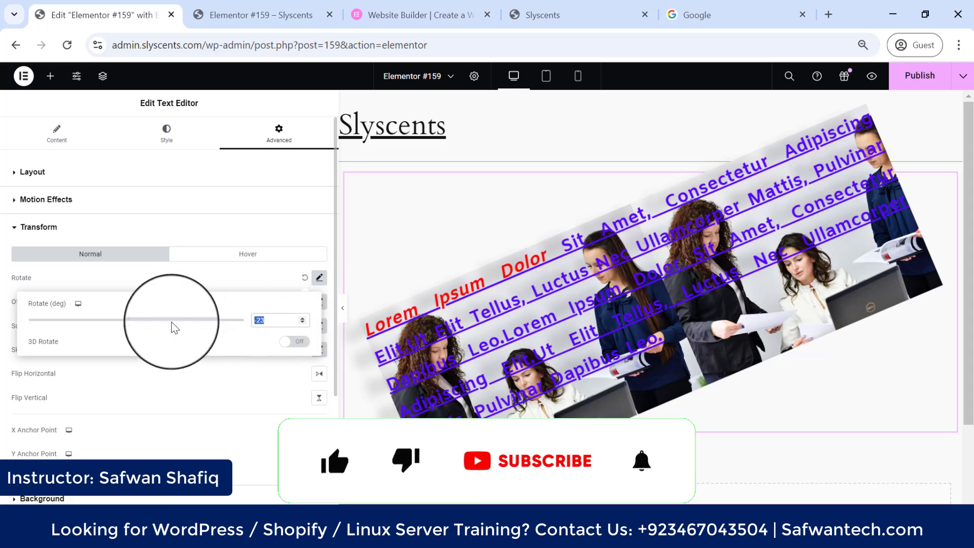
type("0")
left_click(36, 281)
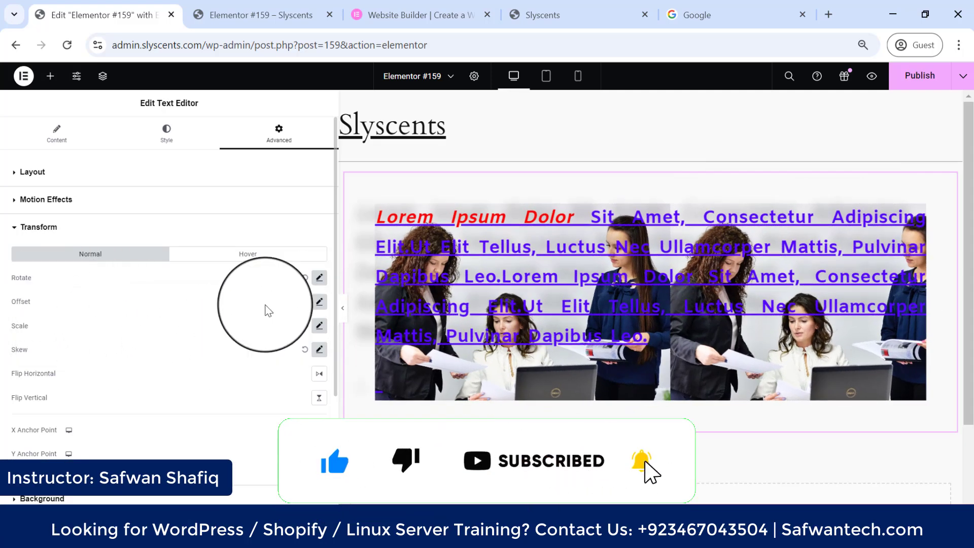
left_click(21, 229)
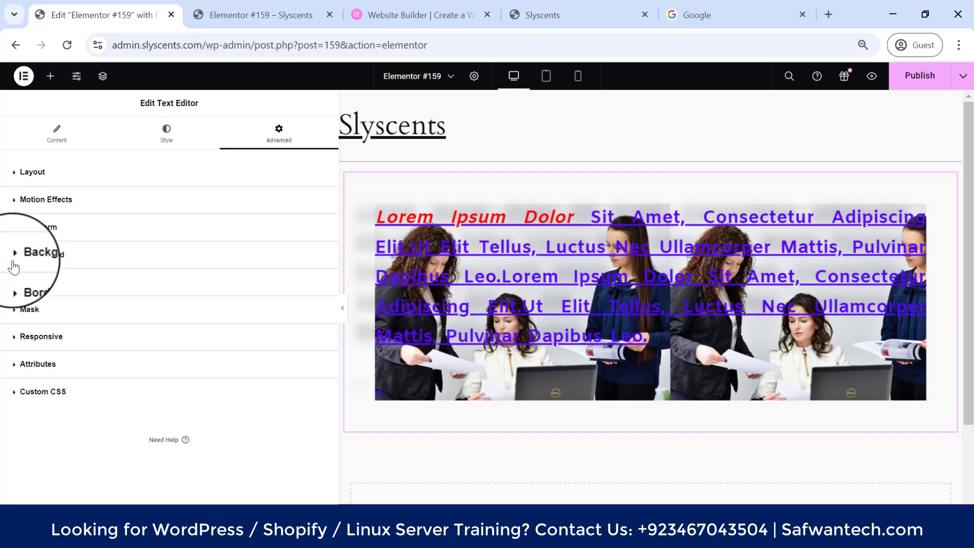
Unlink the normal border radius values and set the Right radius to 50 px.
left_click(13, 284)
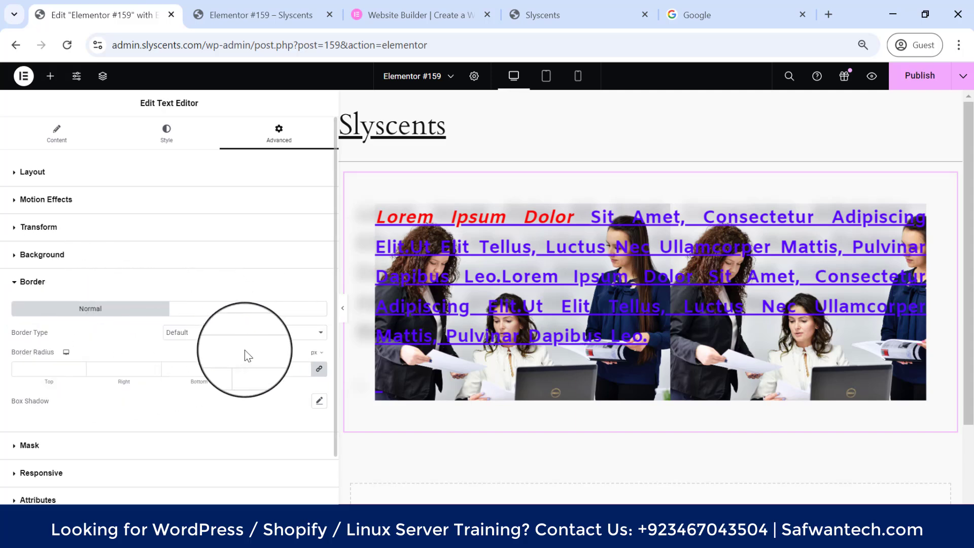
left_click(318, 370)
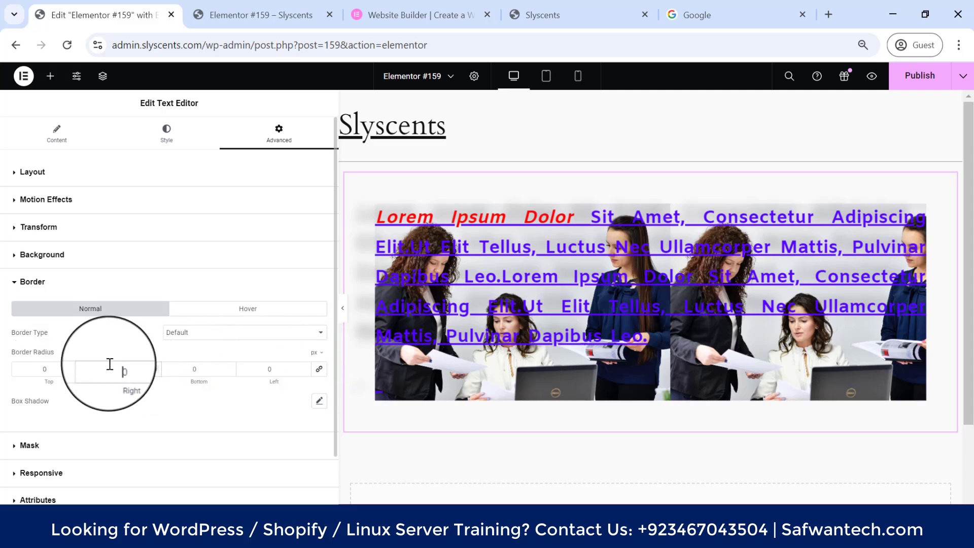
type("50")
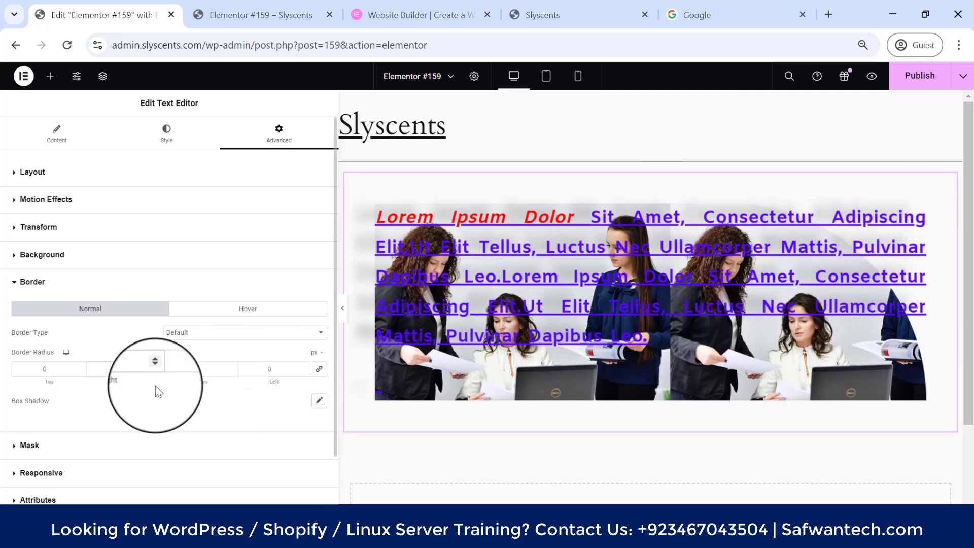
key("BackSpace")
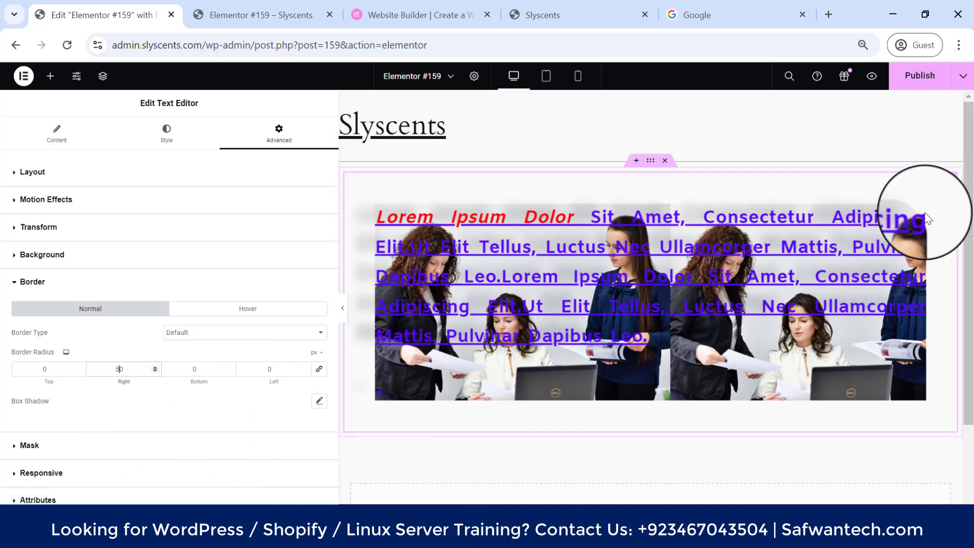
Remove the text widget's background image and set the normal background color to light pink #FFC3C3.
left_click(13, 254)
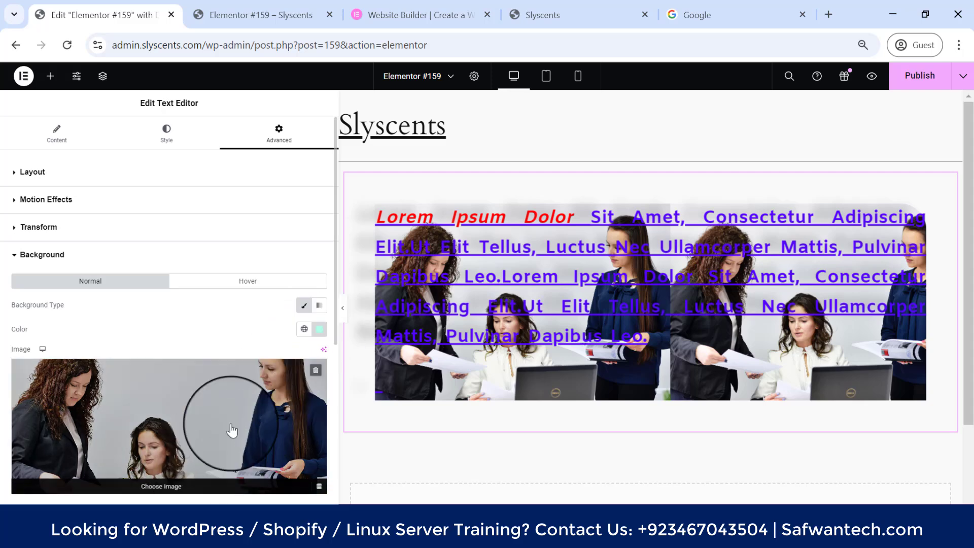
left_click(316, 369)
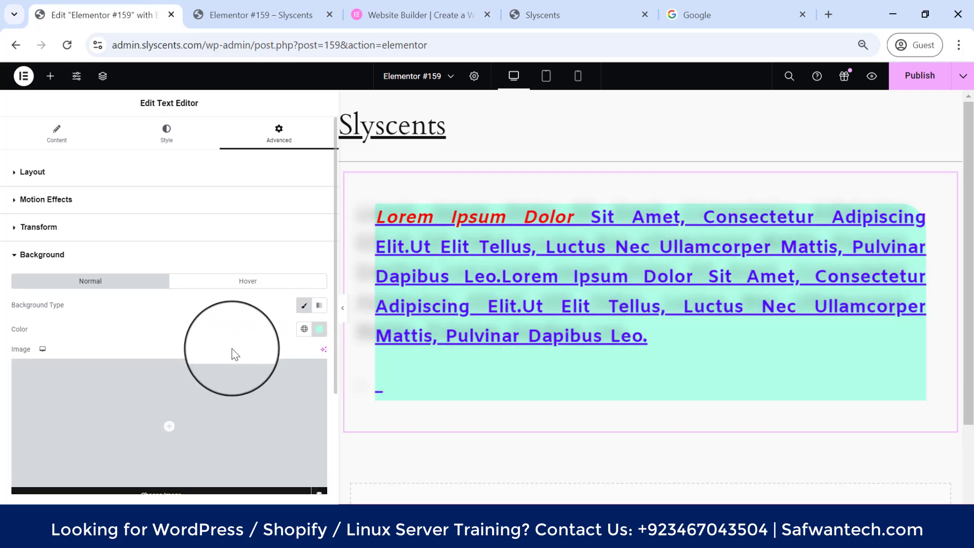
left_click(318, 325)
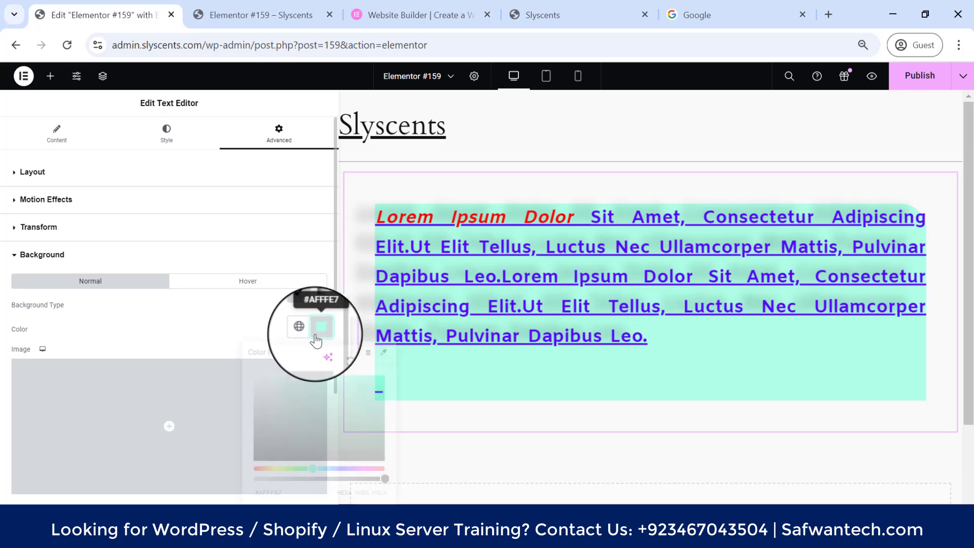
left_click(339, 468)
left_click(368, 421)
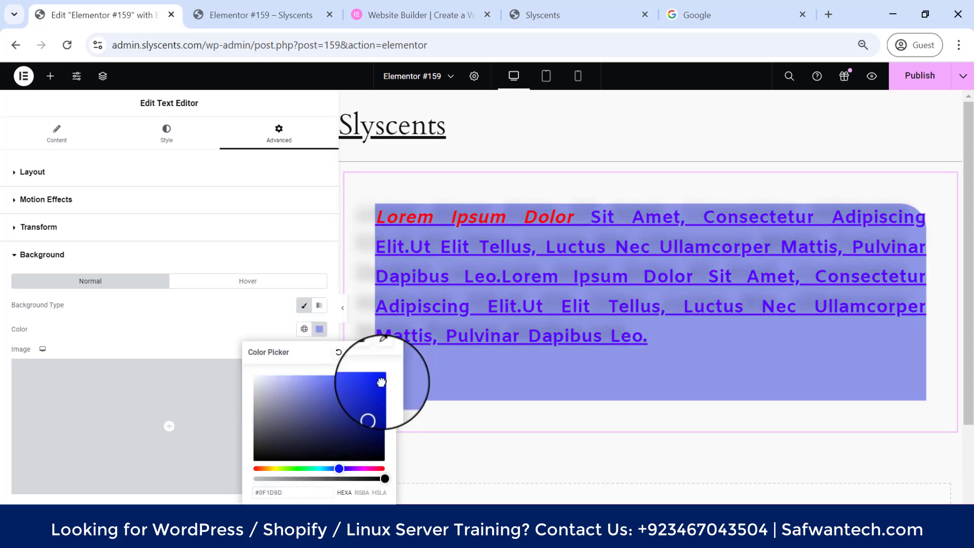
left_click(378, 381)
left_click(357, 391)
left_click(311, 379)
left_click(368, 468)
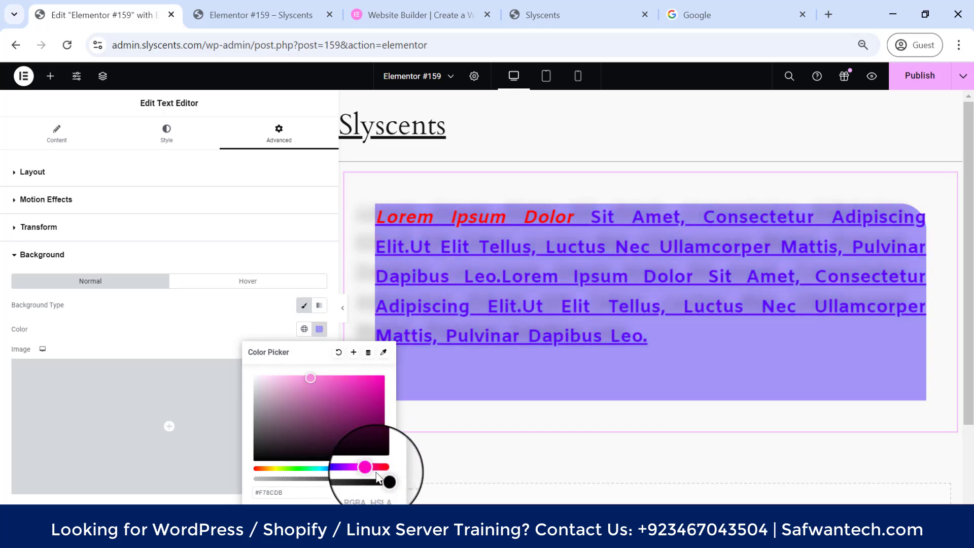
left_click(377, 468)
mouse_move(335, 387)
left_mouse_down()
mouse_move(343, 365)
mouse_move(265, 373)
left_mouse_up()
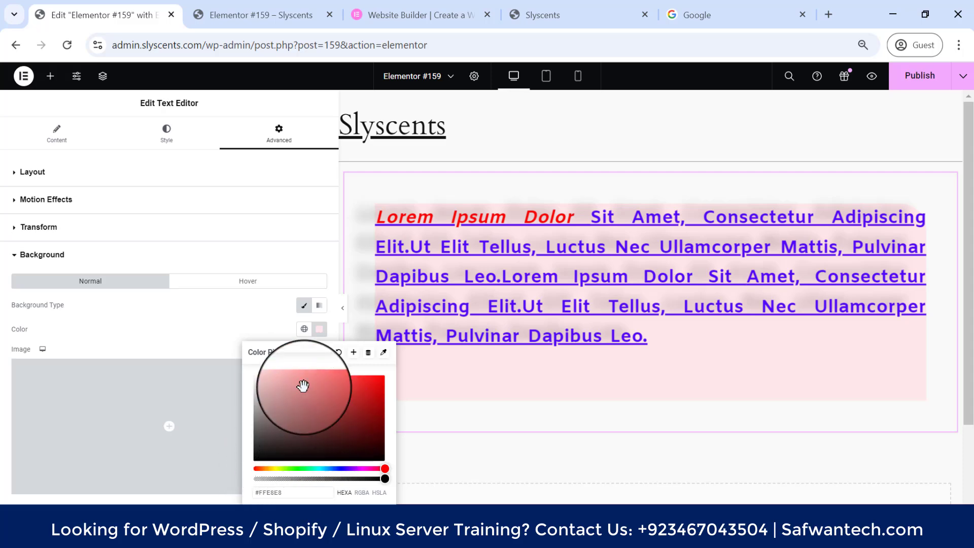
left_click_drag(265, 376, 286, 376)
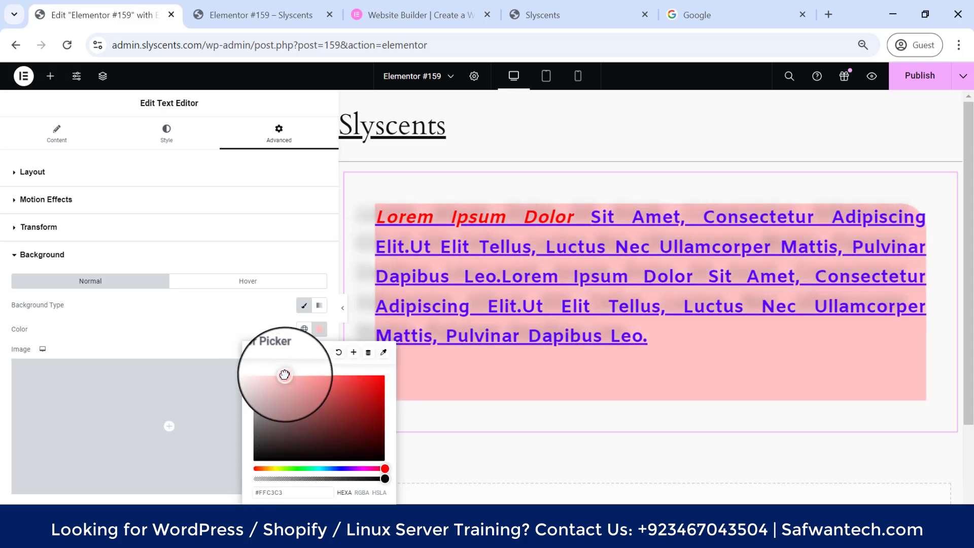
left_click(9, 270)
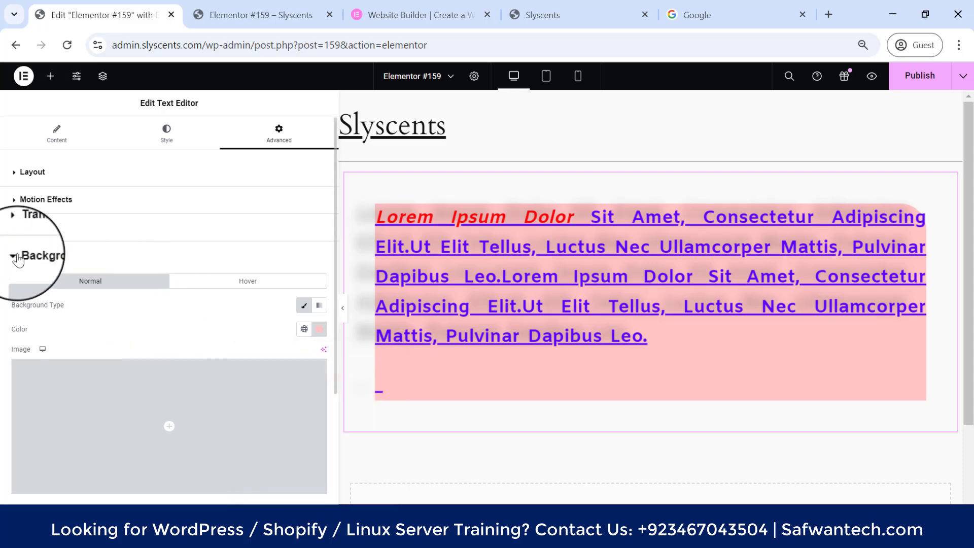
left_click(16, 256)
Try 500 px as the Left border radius, and set it to 100 px.
left_click(18, 282)
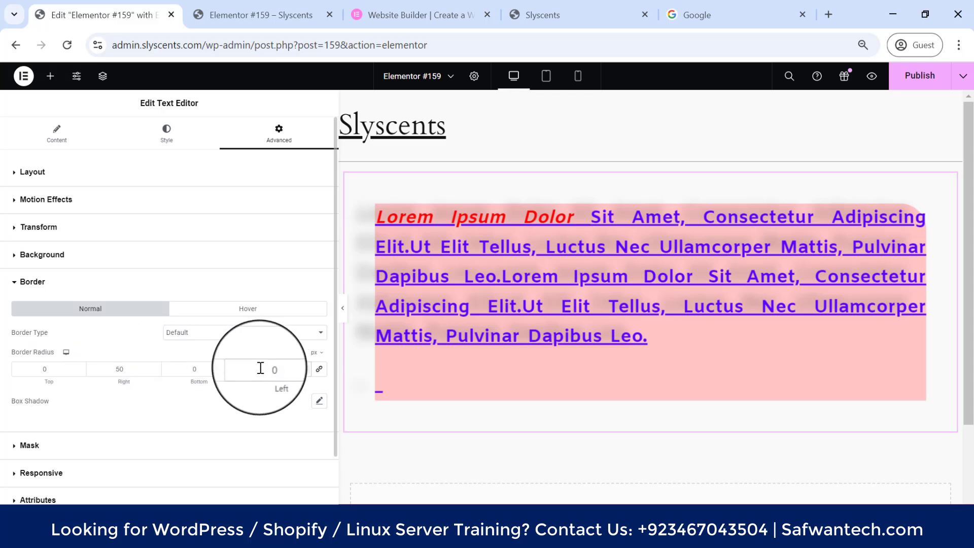
type("00")
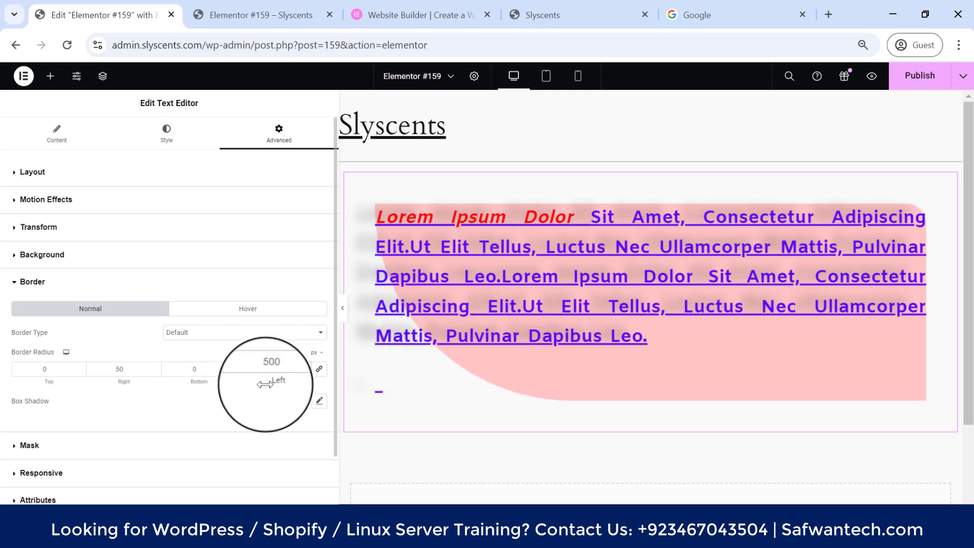
key("BackSpace")
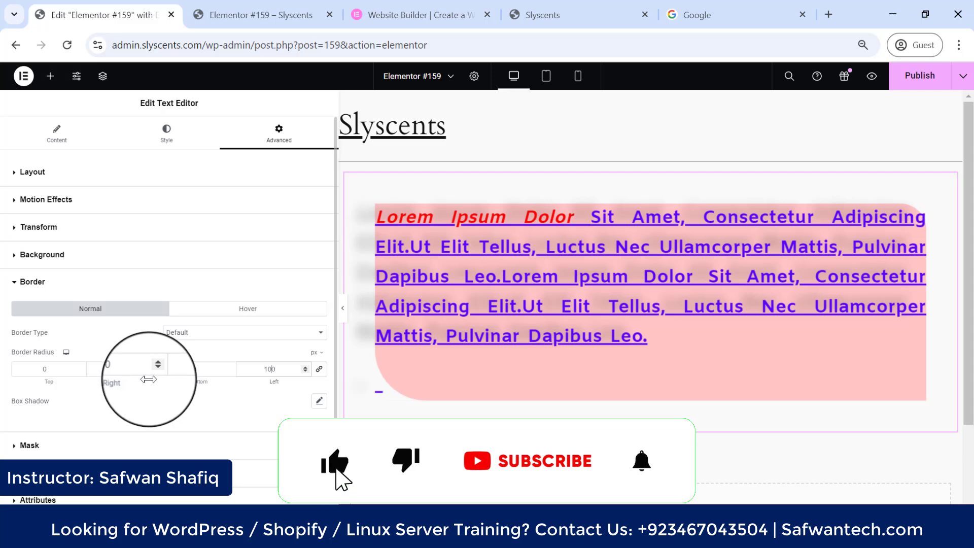
Set the Right and Left border radius values of the text widget to 300 px each.
left_click(113, 367)
type("1")
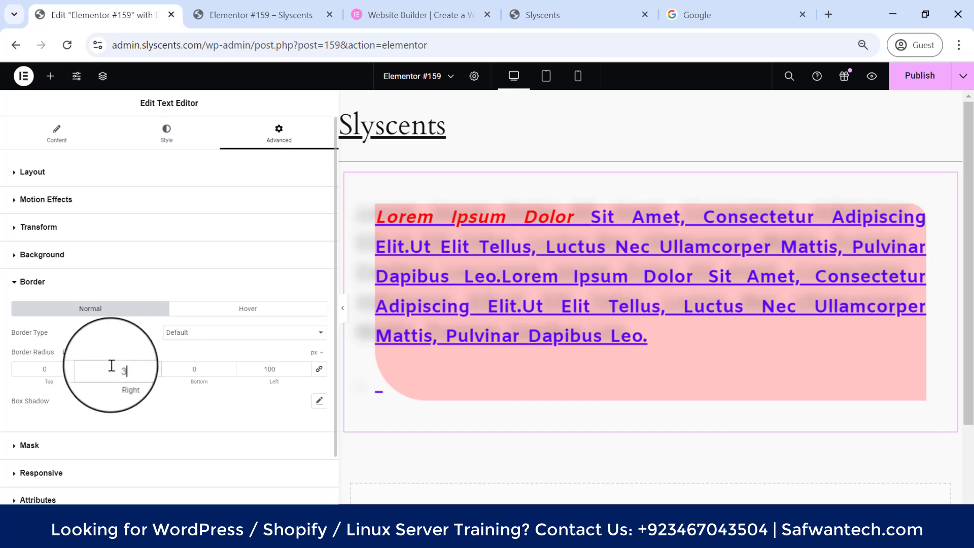
type("00")
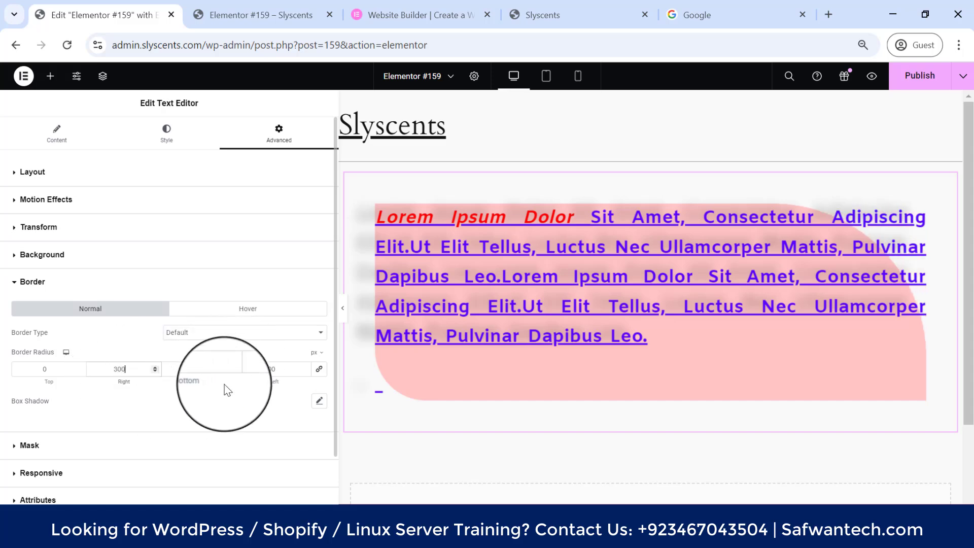
double_click(256, 365)
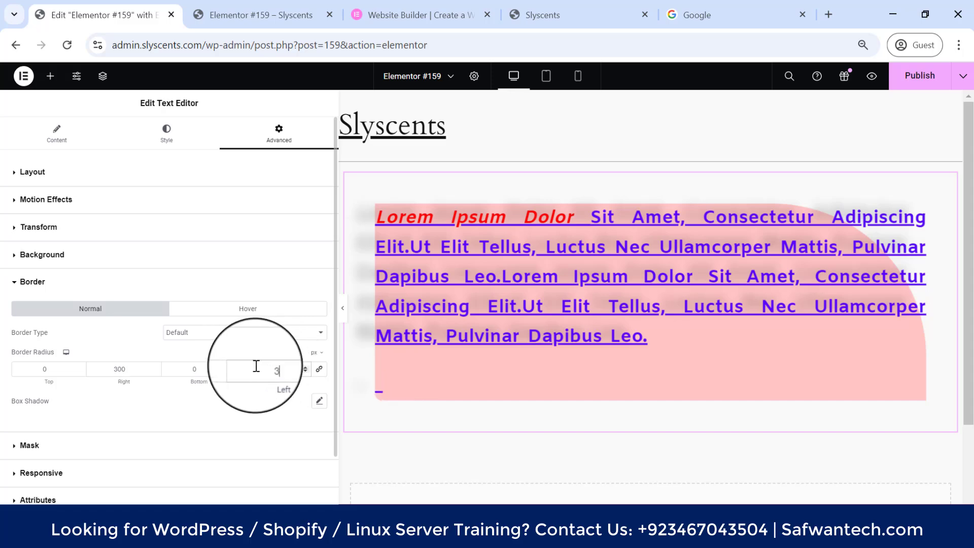
type("300")
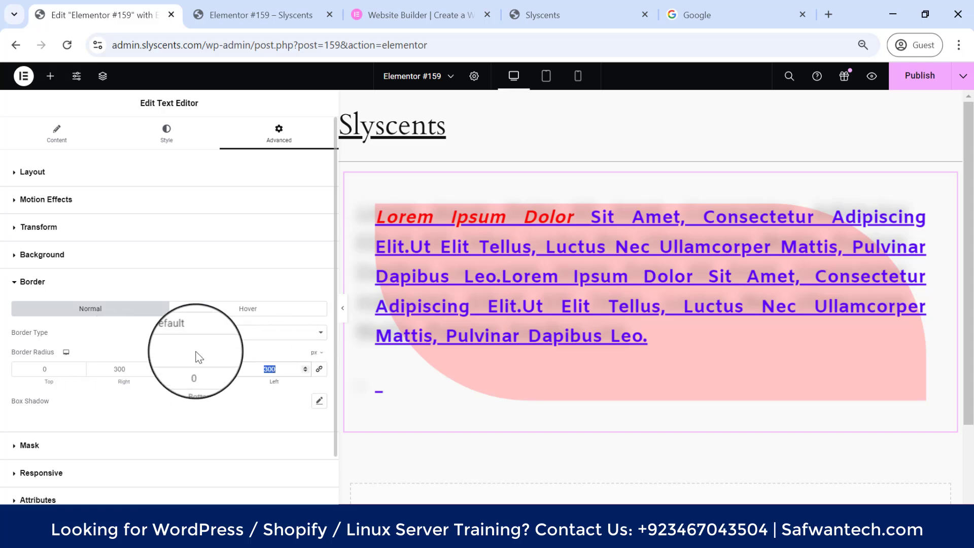
Give the text widget a Double border with a width of 50 px on all sides.
left_click(199, 332)
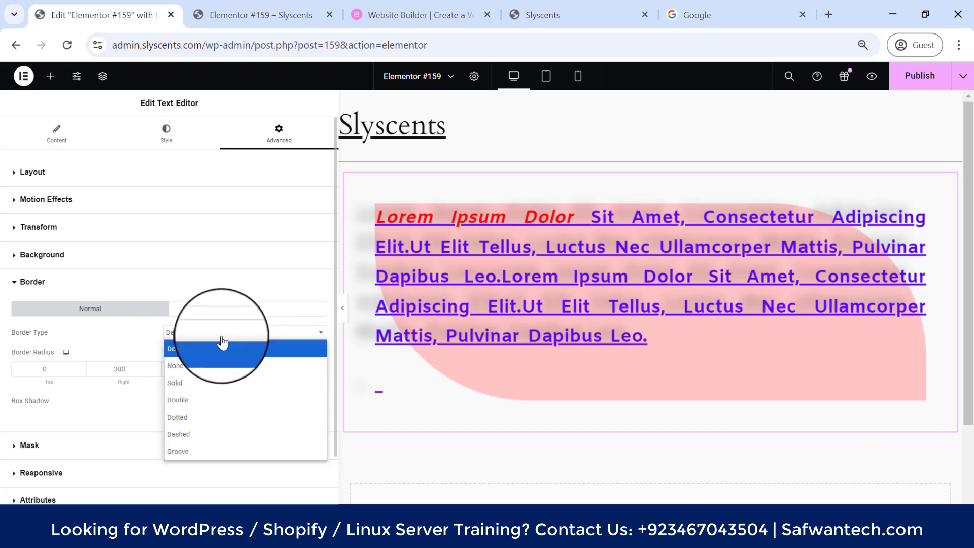
left_click(221, 400)
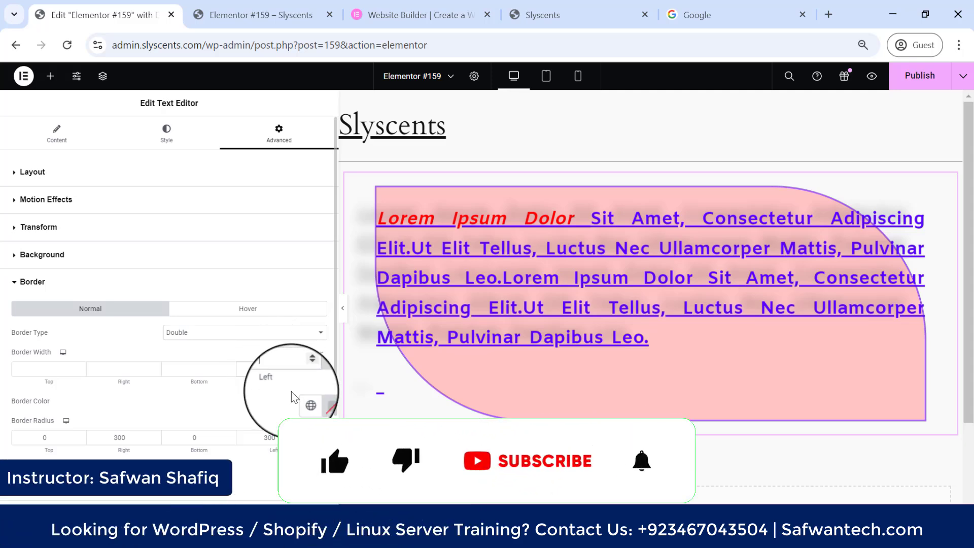
type("50")
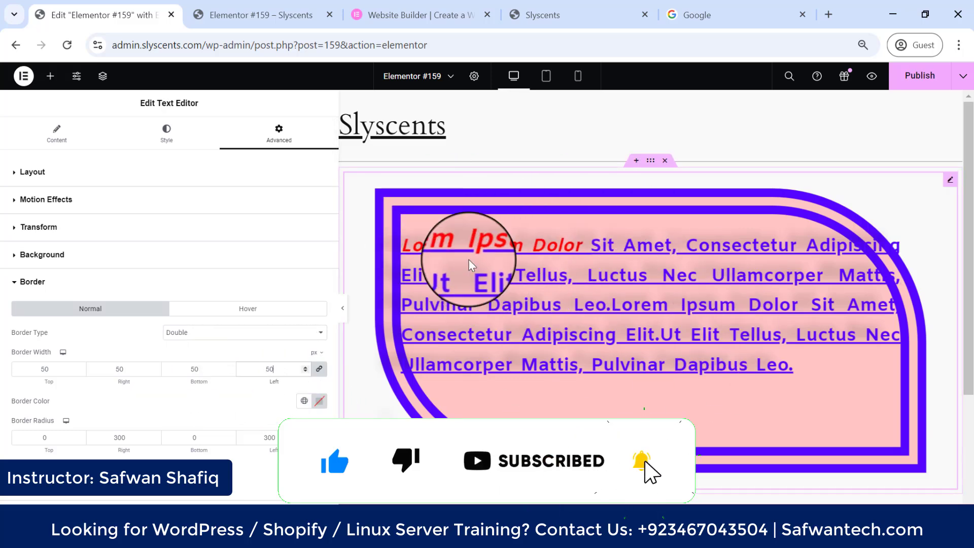
Set the text widget's border width to 0 px on all sides.
scroll(456, 254, "down", 3)
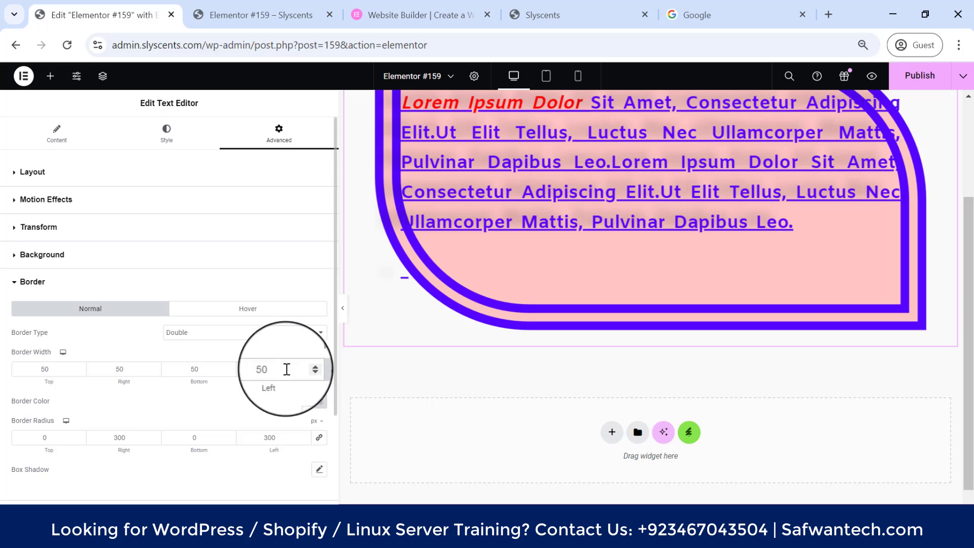
left_click_drag(287, 370, 225, 368)
type("0")
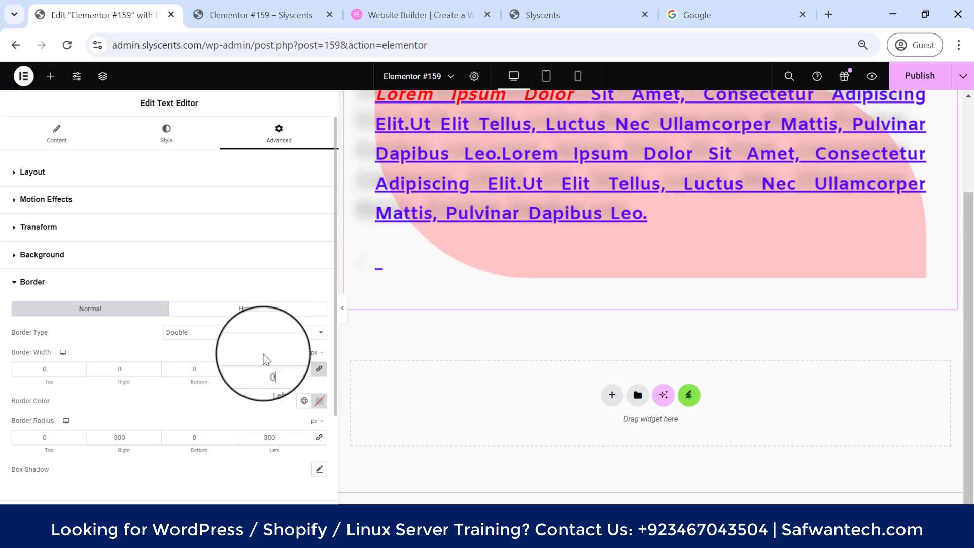
Open the text widget's mask settings and enable the mask.
scroll(114, 345, "down", 3)
scroll(22, 300, "up", 3)
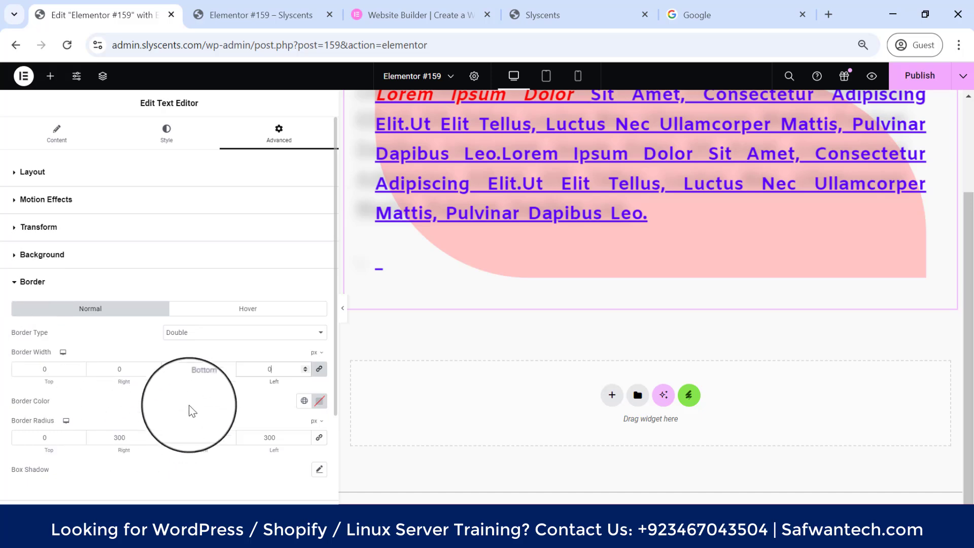
scroll(192, 401, "down", 3)
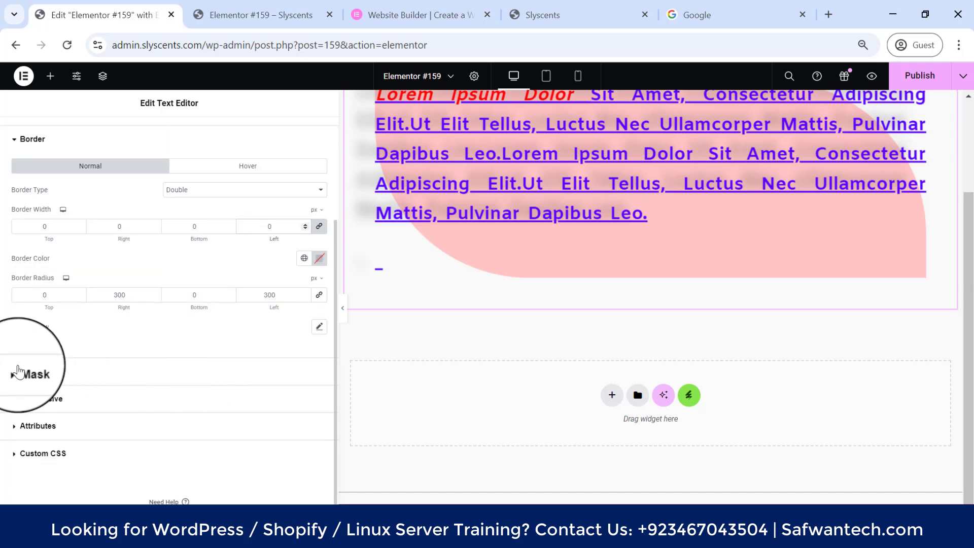
left_click(11, 381)
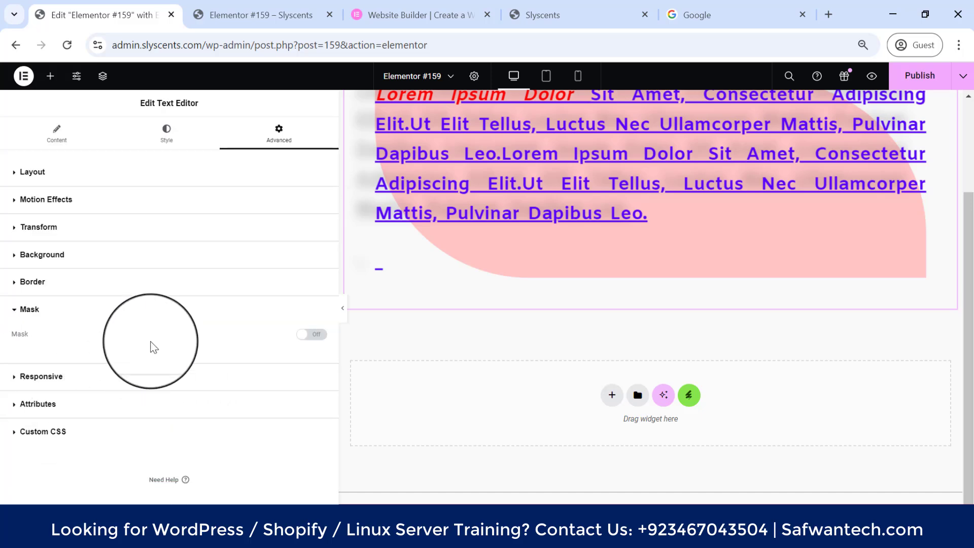
left_click(312, 335)
scroll(545, 304, "up", 2)
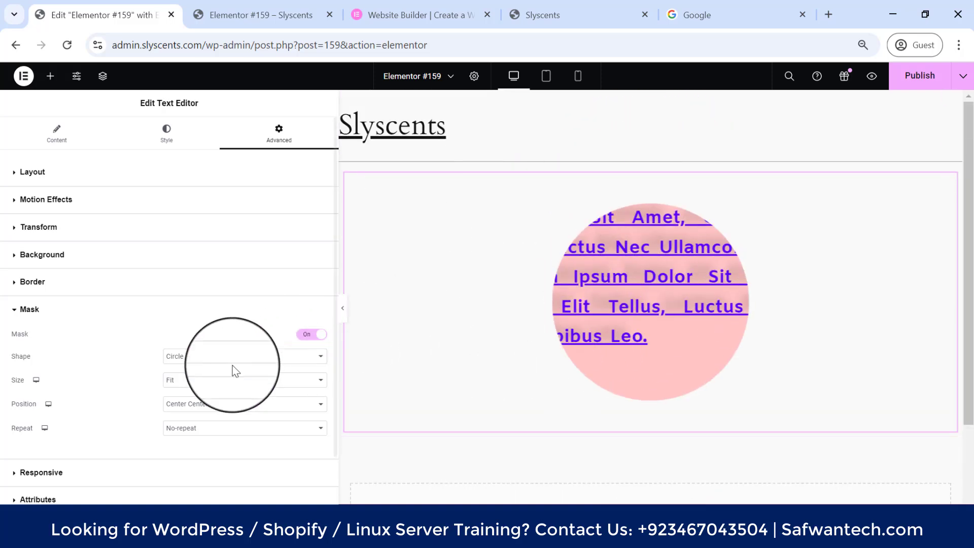
Try the Flower, Sketch and Triangle mask shapes on the text widget.
left_click(190, 364)
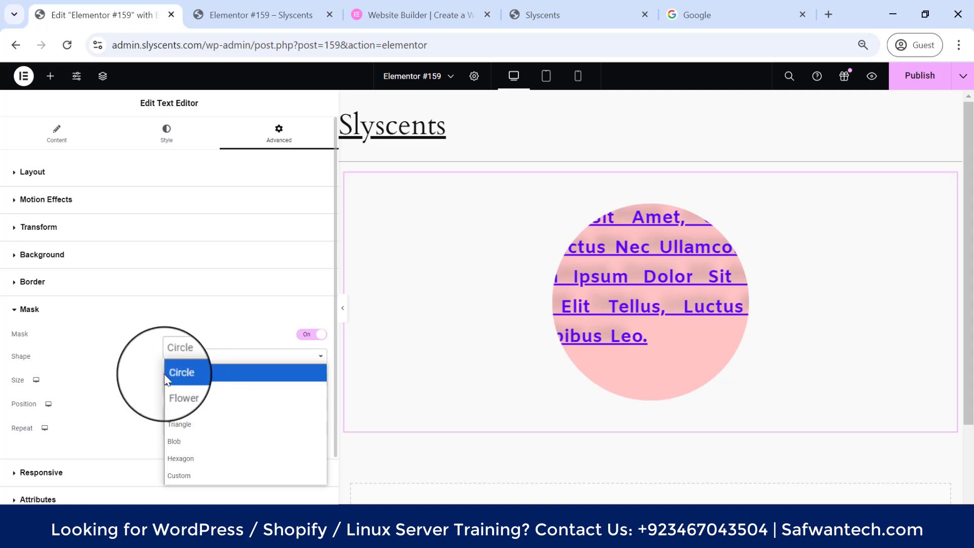
left_click(195, 394)
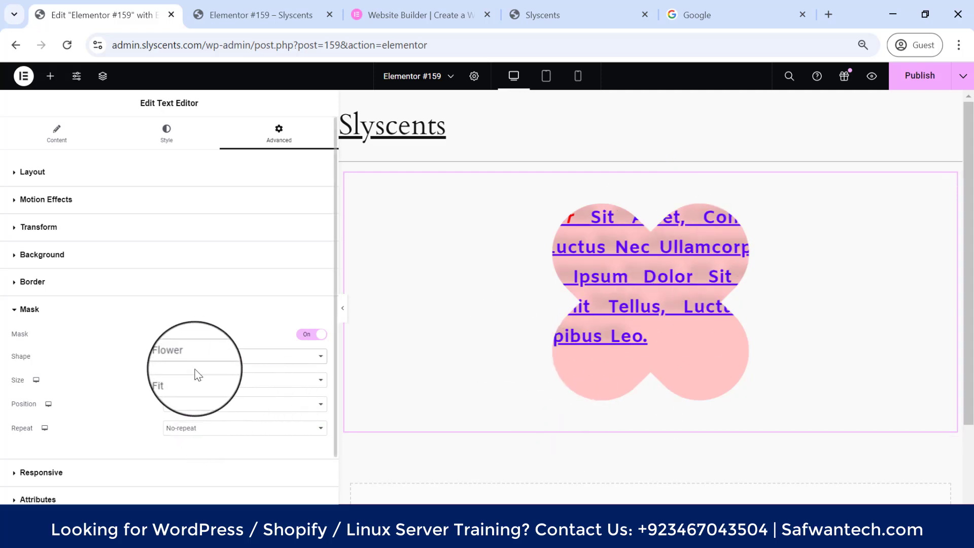
left_click(196, 356)
left_click(196, 404)
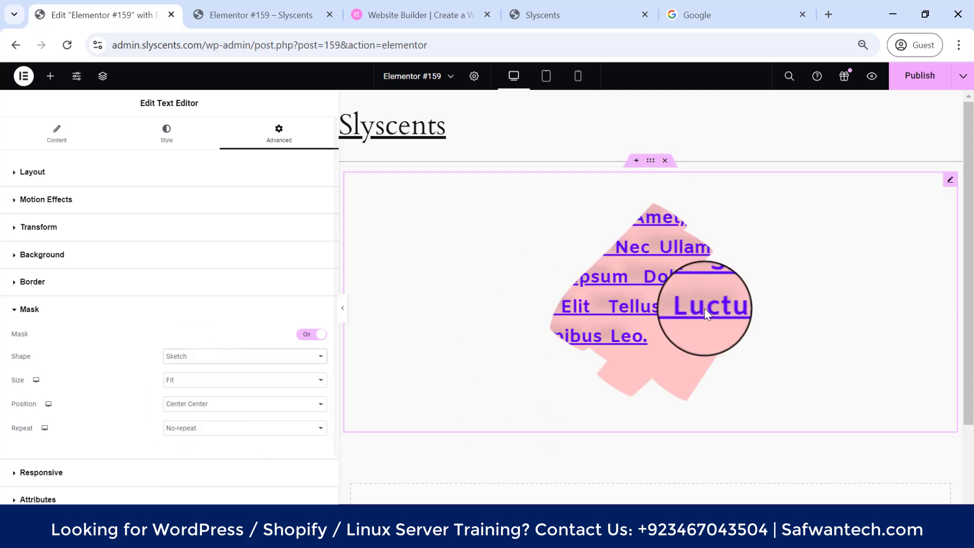
left_click(217, 356)
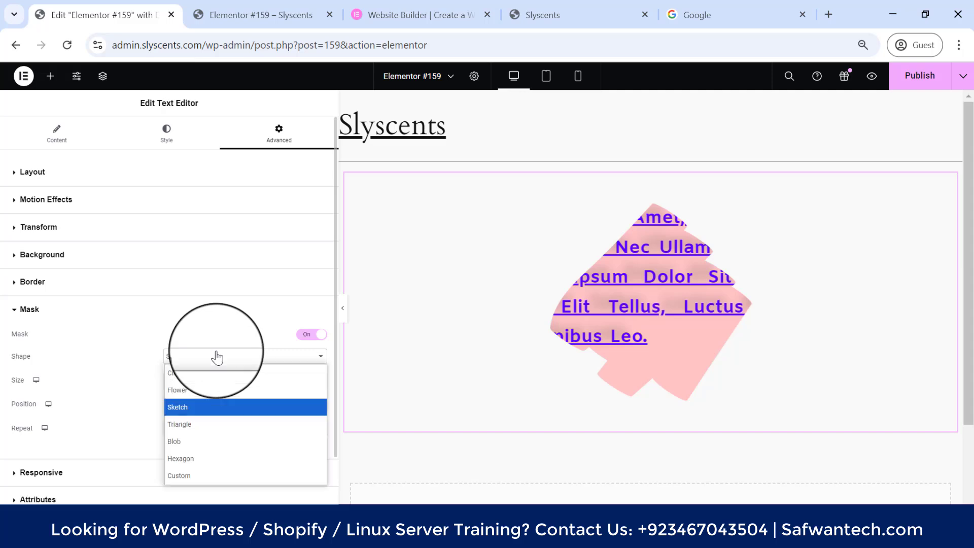
left_click(213, 424)
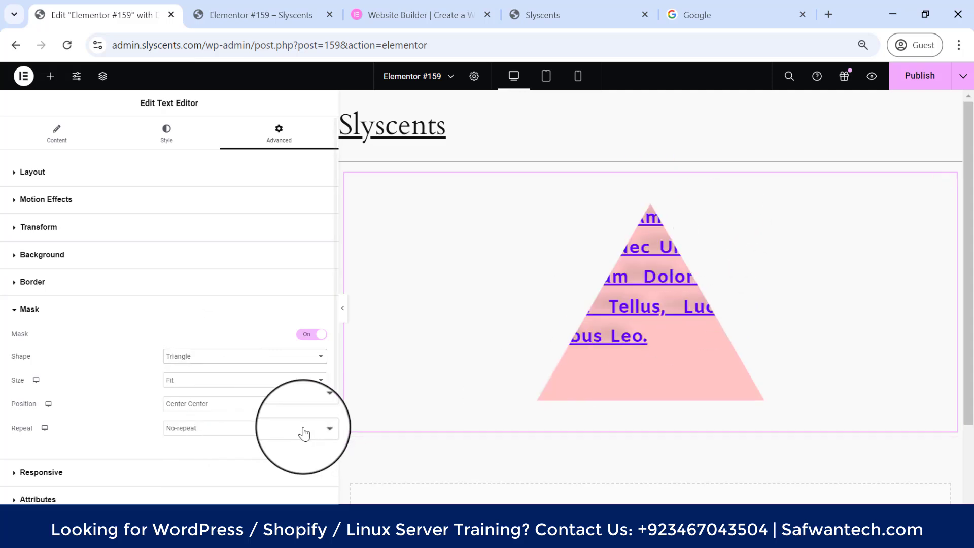
Try the Blob, Hexagon and Custom mask shapes on the text widget.
left_click(245, 357)
left_click(240, 443)
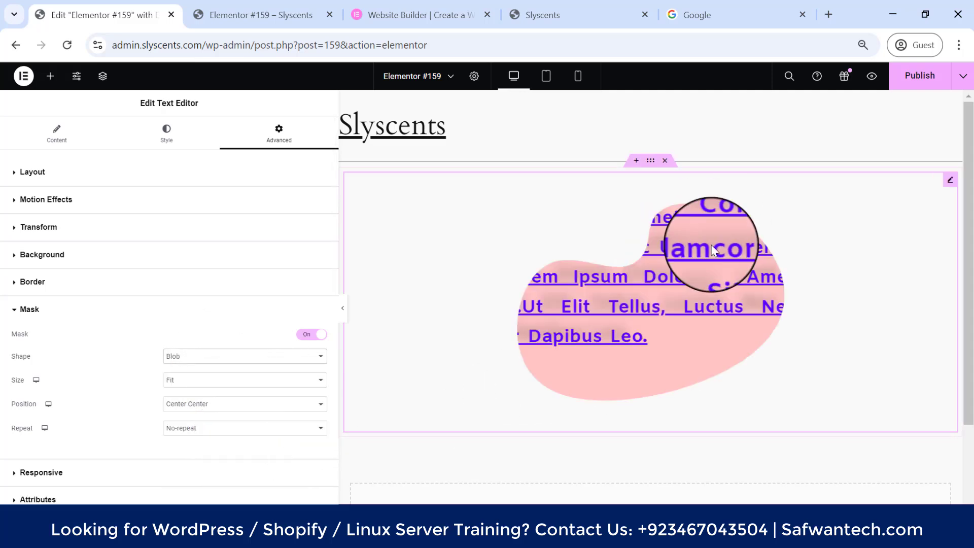
left_click(235, 358)
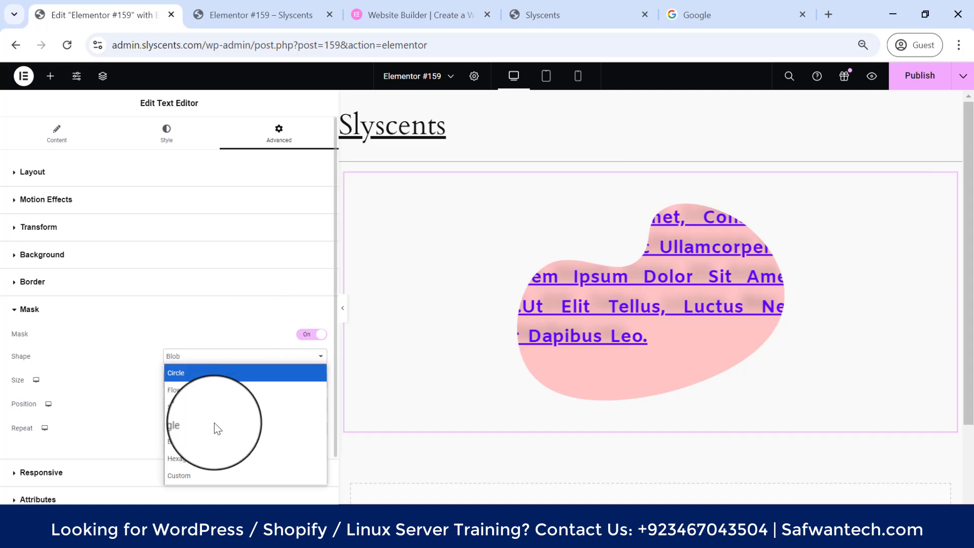
left_click(205, 458)
left_click(205, 355)
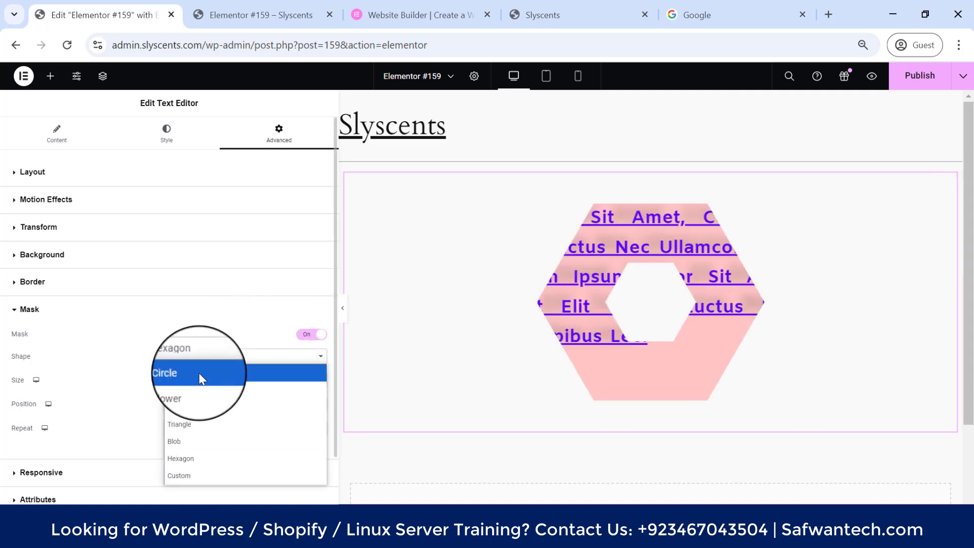
left_click(180, 475)
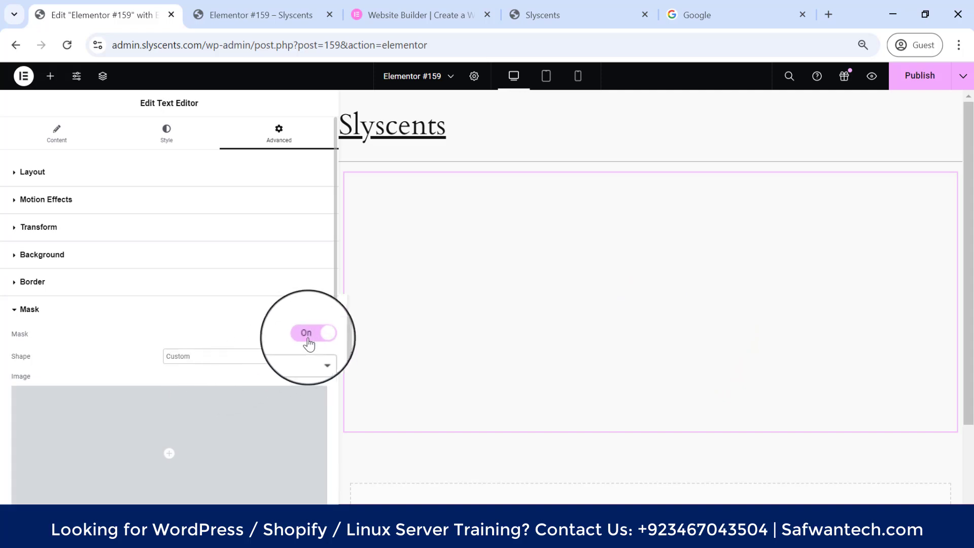
Toggle the text widget's mask off and on again, and set its shape back to Circle.
left_click(312, 334)
left_click(311, 334)
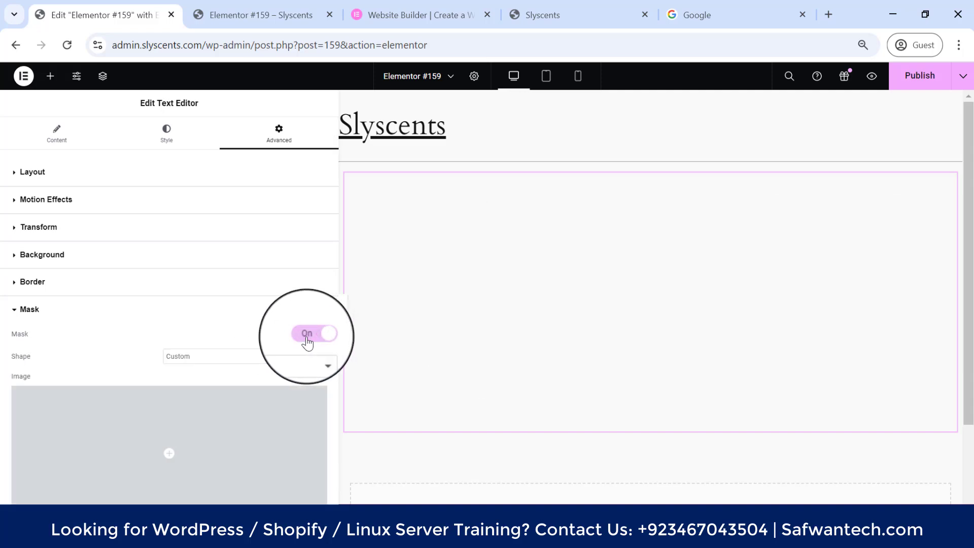
left_click(213, 360)
left_click(206, 372)
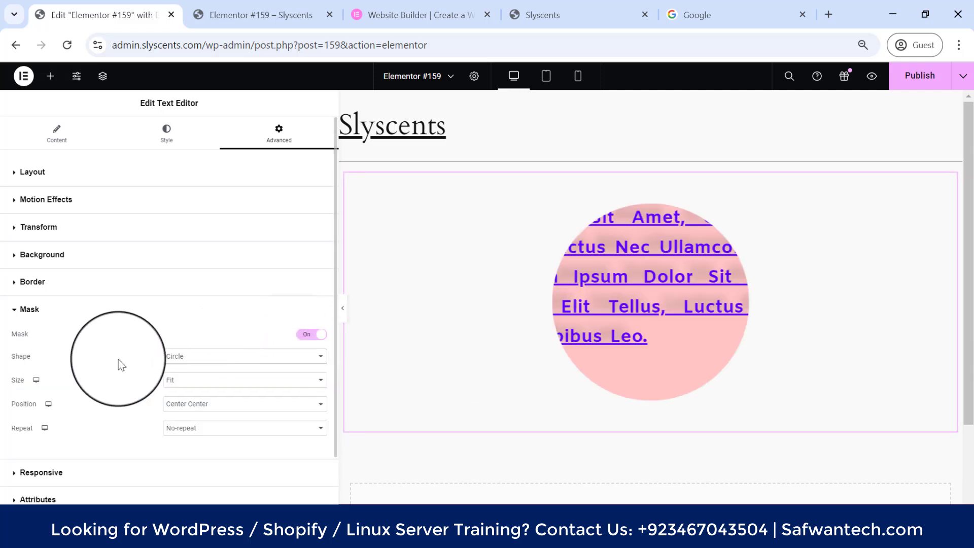
Try the Fill size with the Top Center position on the circular mask, and switch the mask off.
scroll(119, 355, "down", 2)
left_click(261, 298)
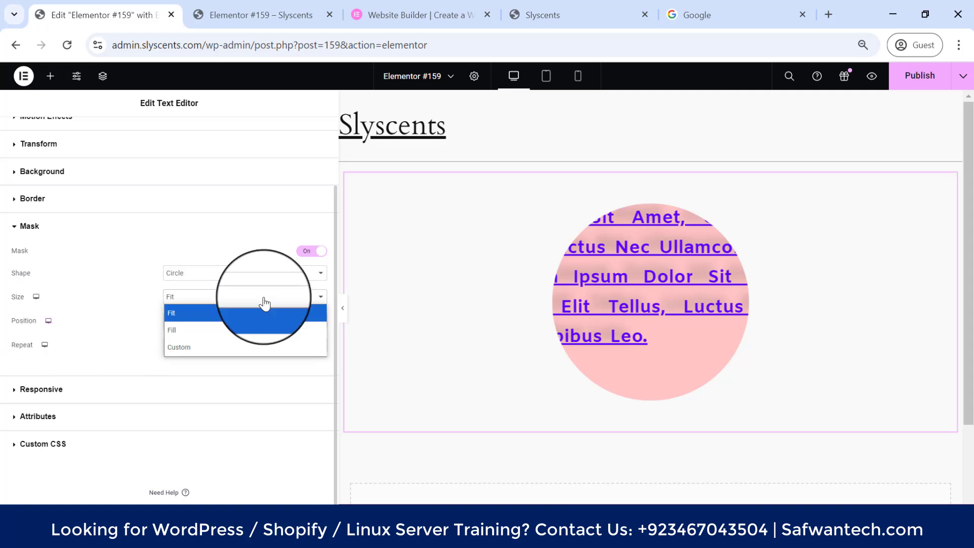
left_click(247, 329)
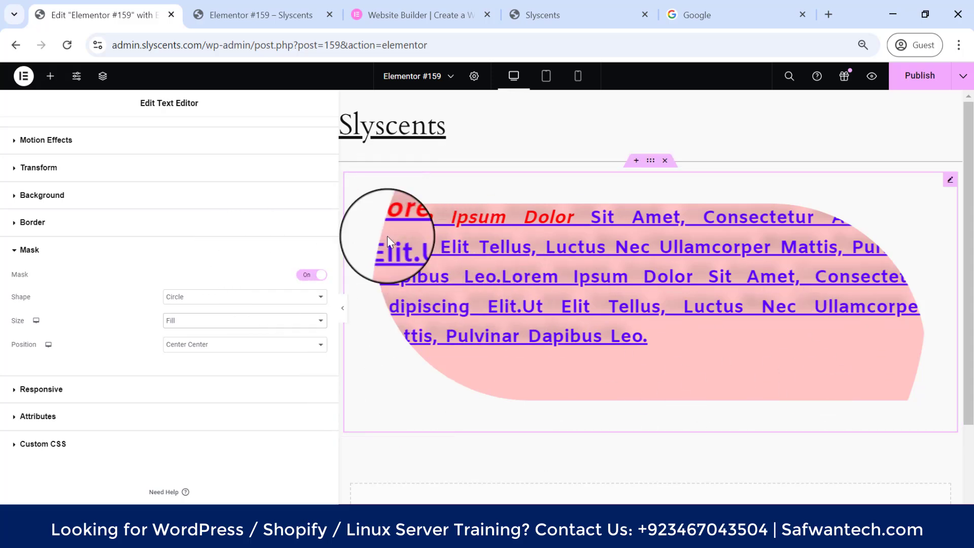
left_click(202, 349)
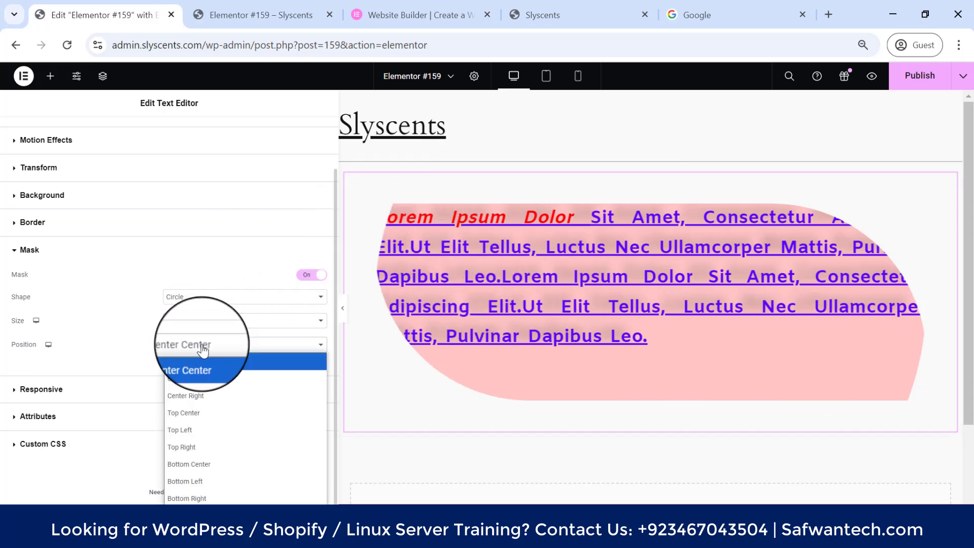
left_click(217, 412)
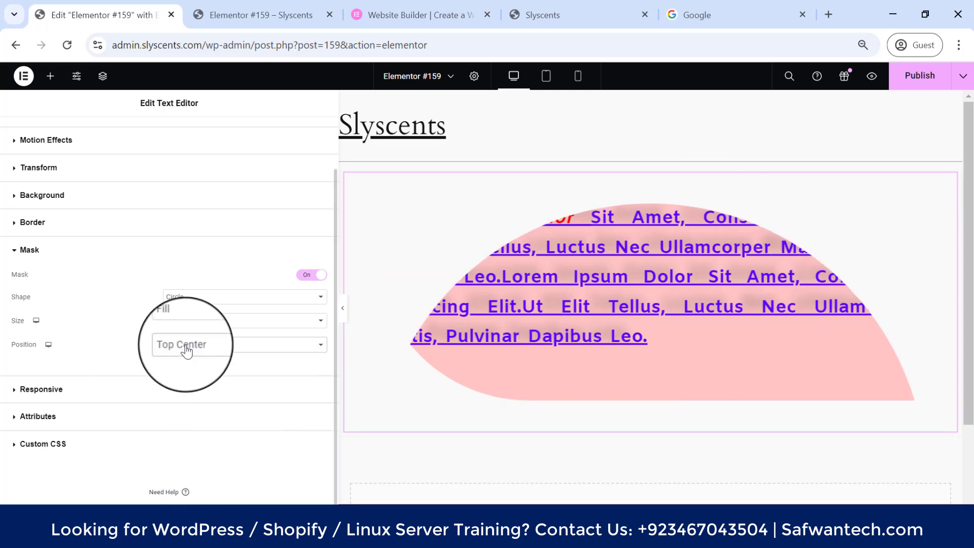
left_click(319, 277)
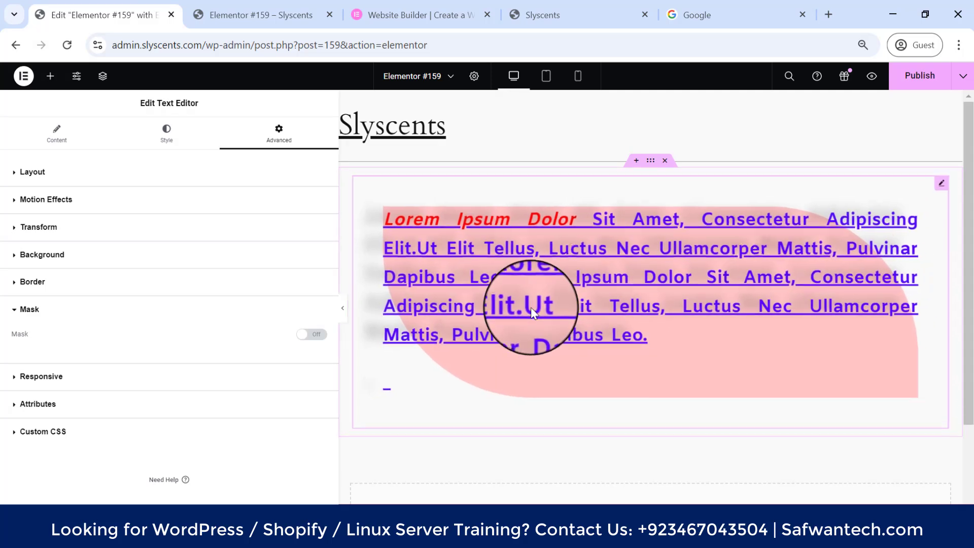
Try hiding the text widget on desktop, tablet portrait and mobile portrait, and set each device back to Show.
left_click(15, 378)
scroll(130, 292, "down", 1)
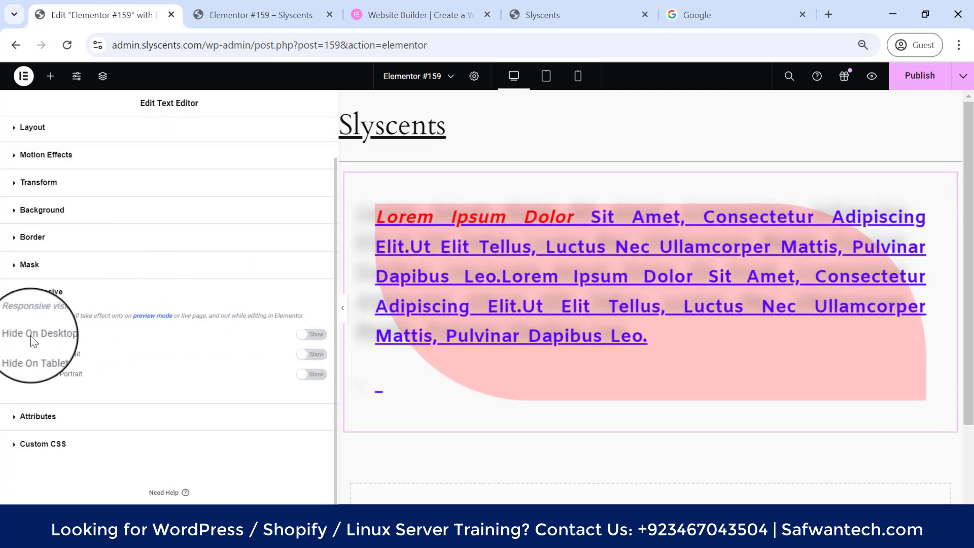
left_click(316, 335)
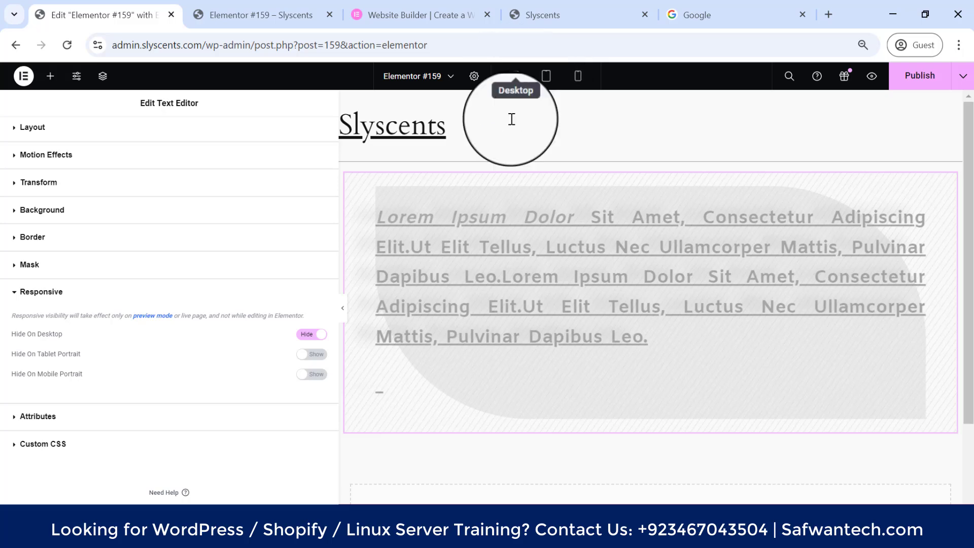
left_click(313, 334)
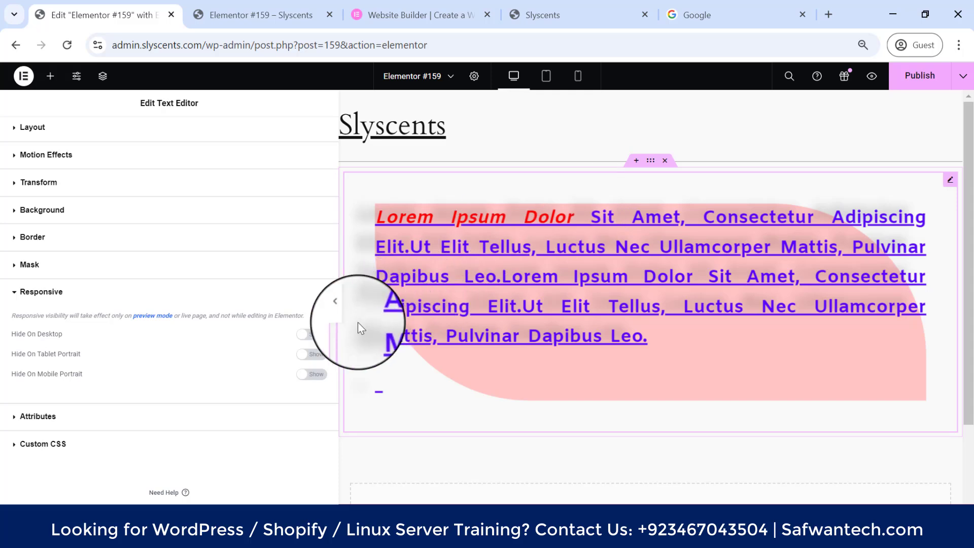
left_click(312, 334)
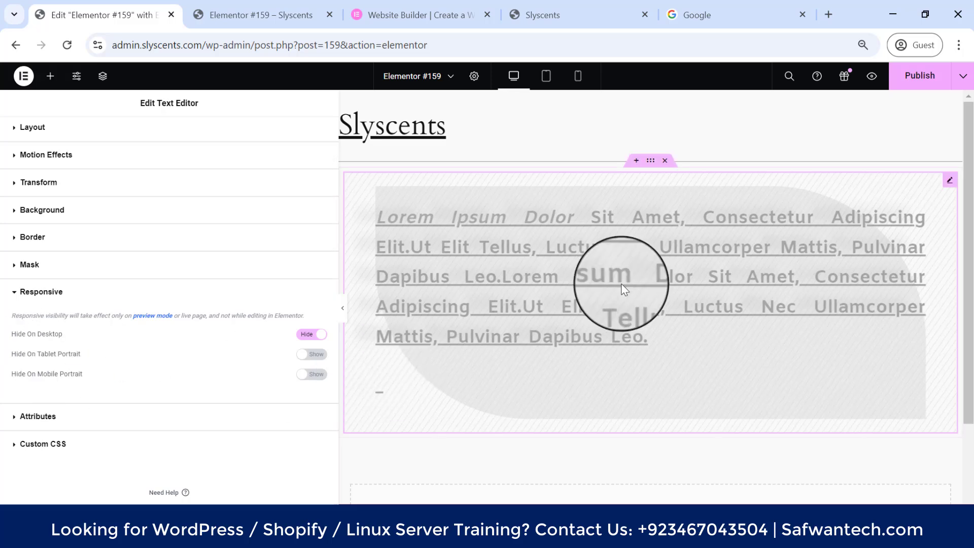
left_click(306, 338)
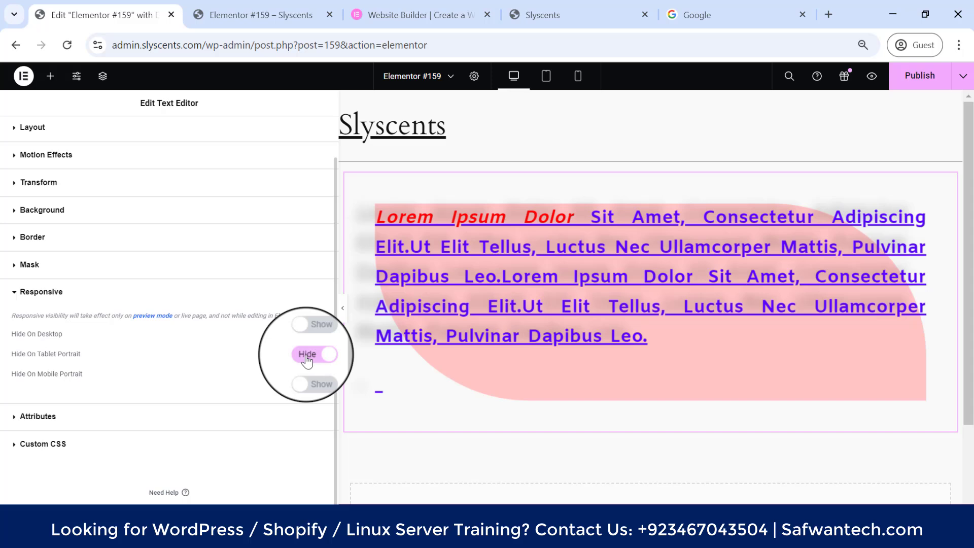
left_click(307, 355)
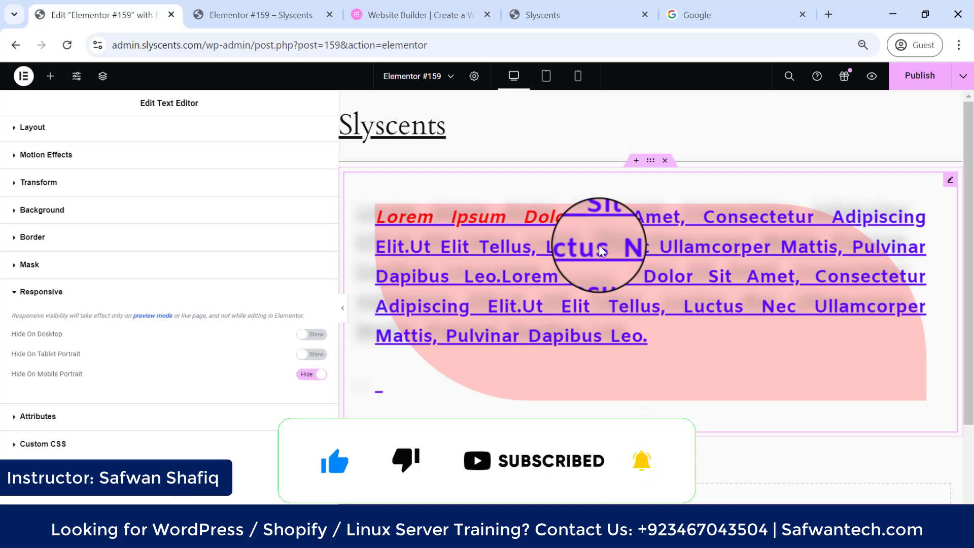
left_click(307, 376)
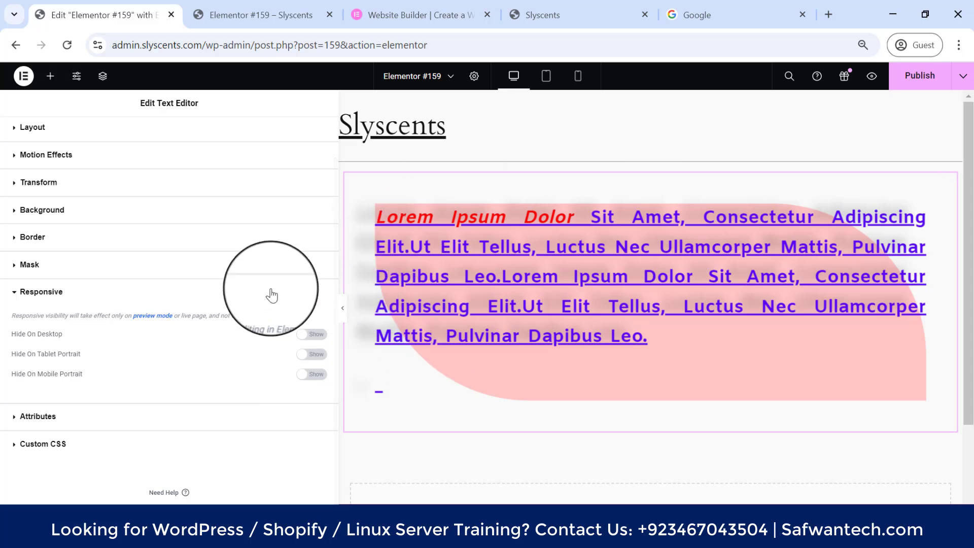
Look at the text widget's Attributes and Custom CSS sections.
left_click(31, 419)
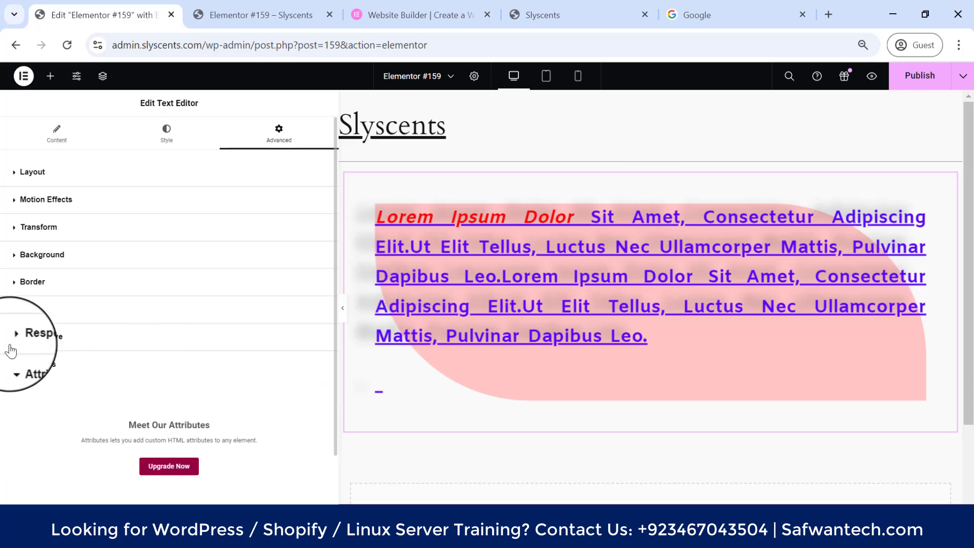
scroll(20, 378, "down", 3)
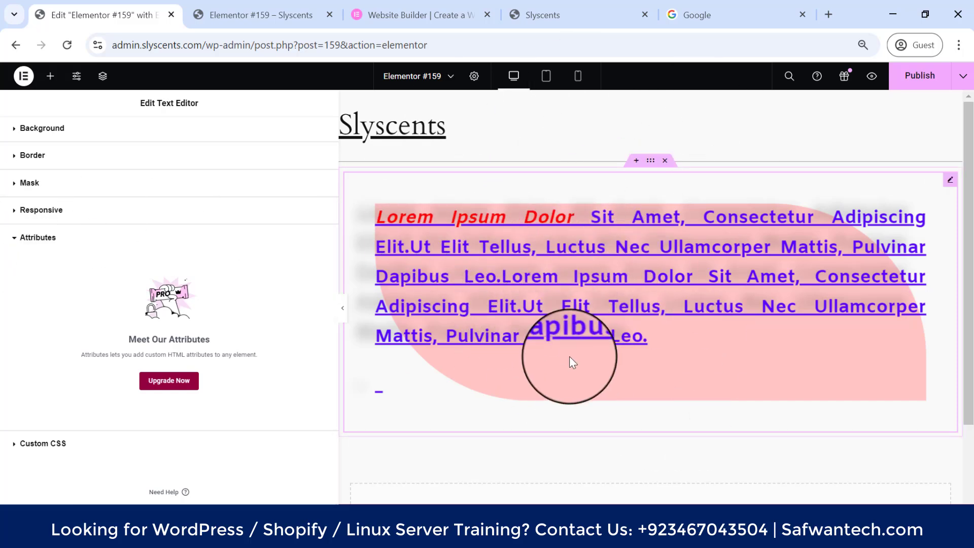
left_click(15, 443)
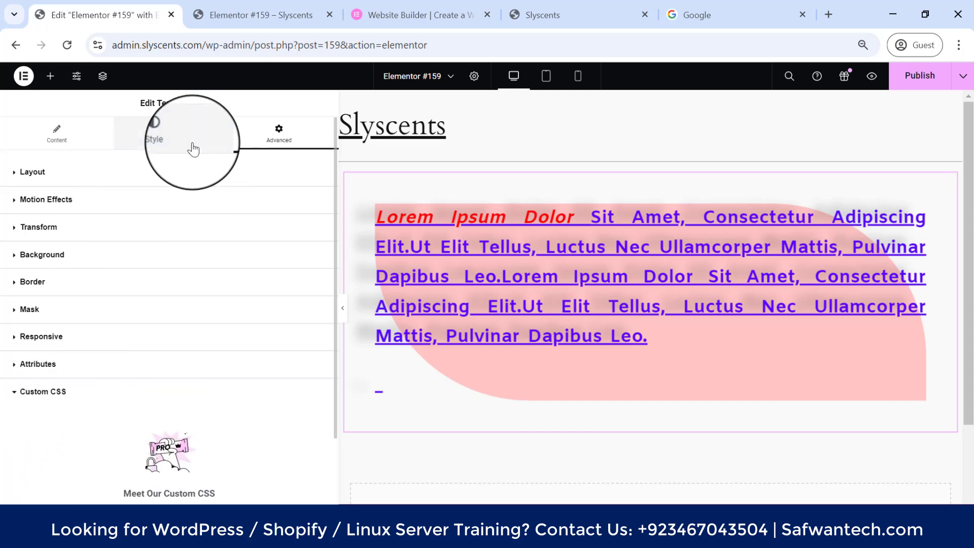
Try center and right alignment for the widget's text, and restore Justified.
left_click(178, 138)
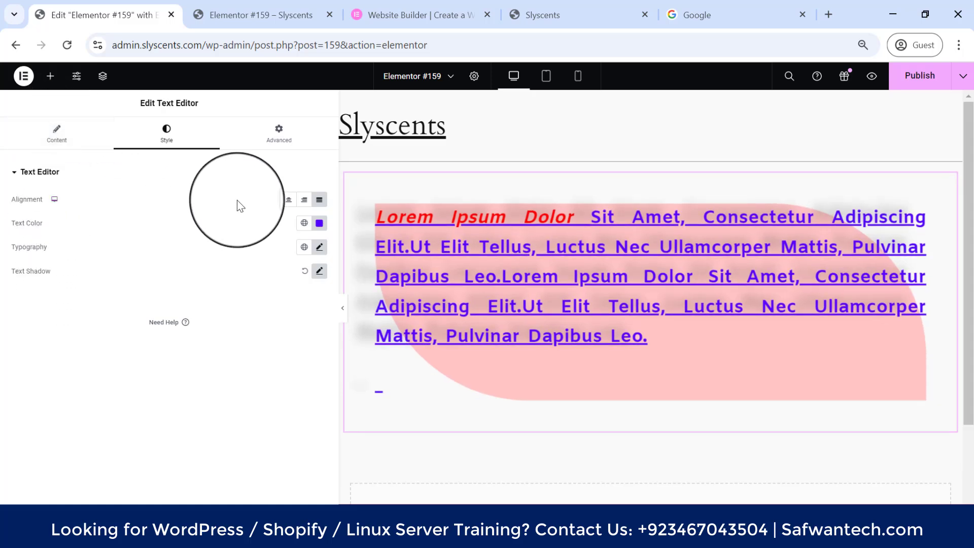
left_click(288, 202)
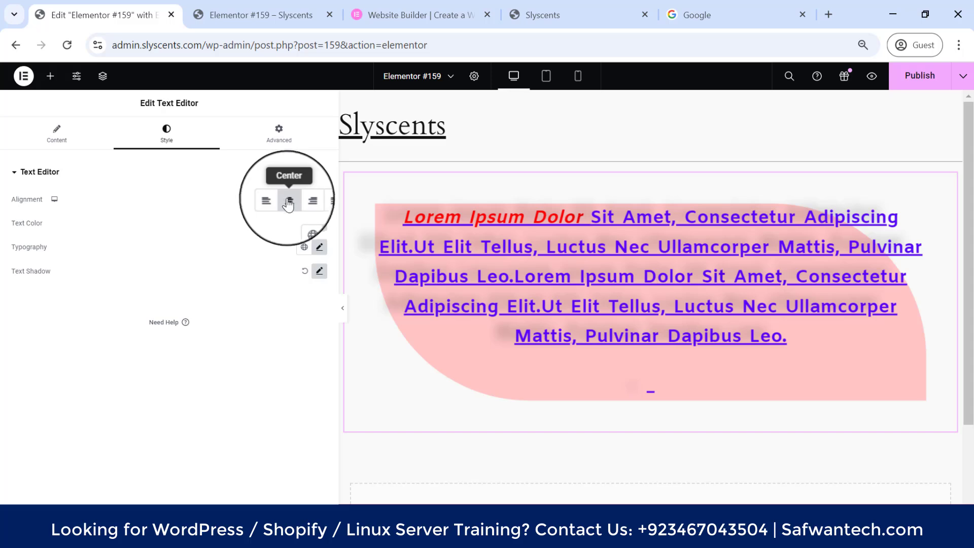
left_click(305, 202)
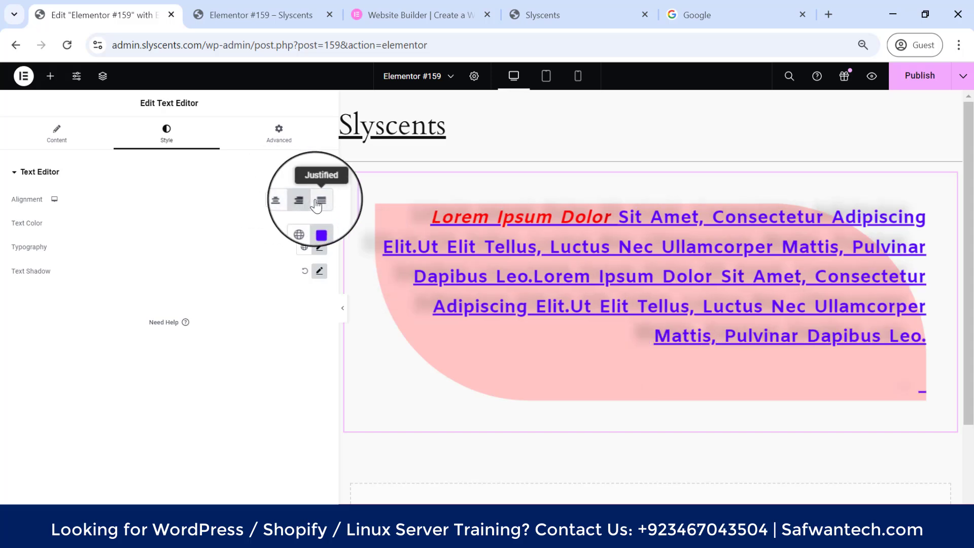
left_click(316, 202)
Review the text widget's content options and its advanced layout settings.
left_click(60, 134)
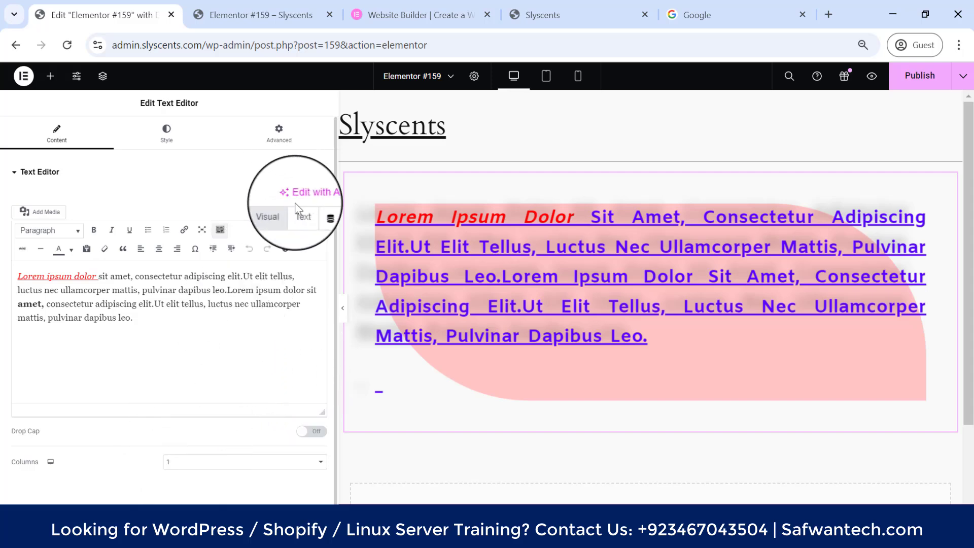
left_click(274, 143)
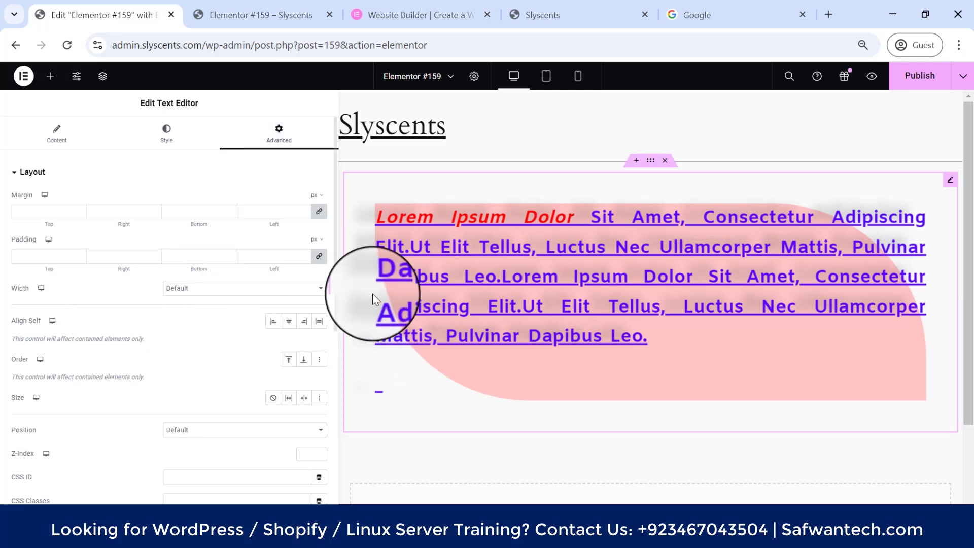
scroll(154, 344, "down", 7)
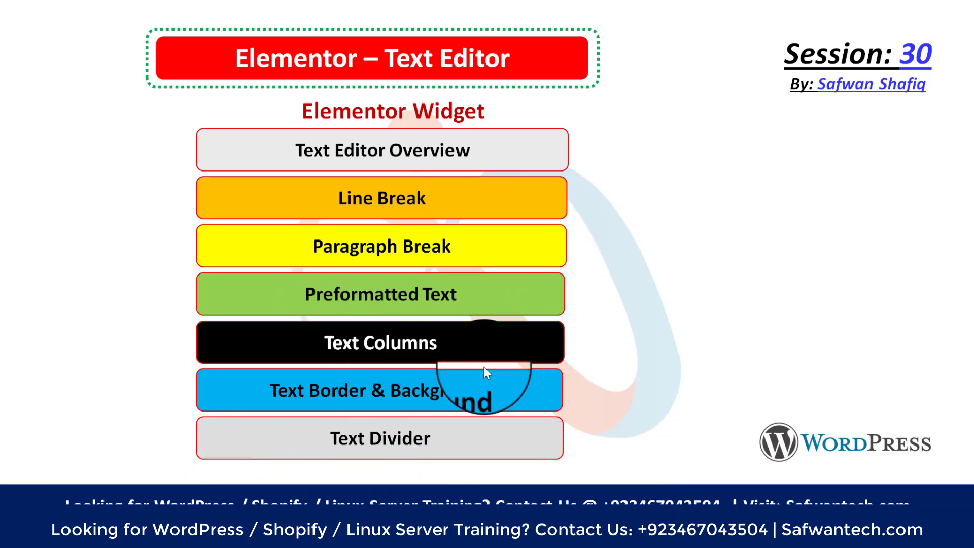
key("alt+Tab")
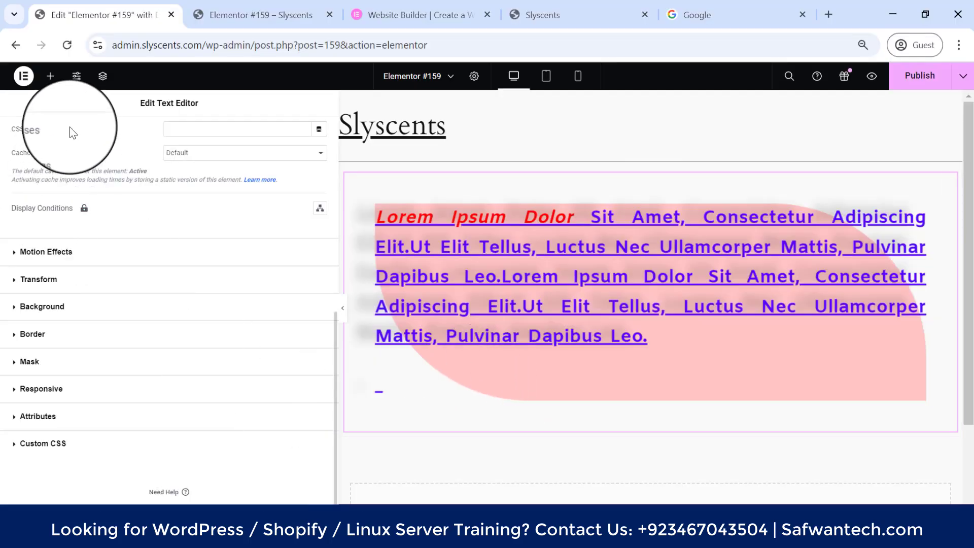
scroll(194, 197, "up", 8)
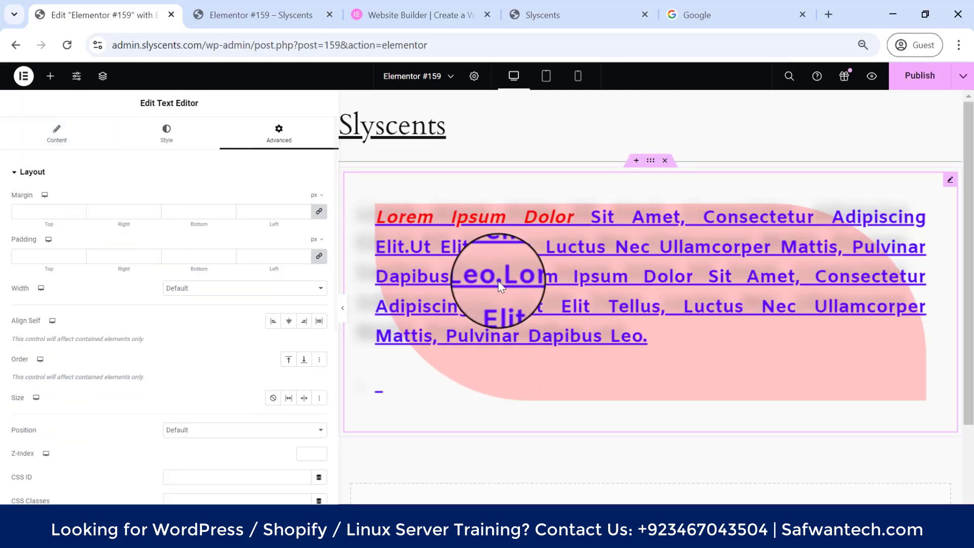
Add blank lines below the widget's paragraph and paste <script type="text/javascript"> alert("Hello Javatpoint")</script> there as preformatted text.
left_click(65, 129)
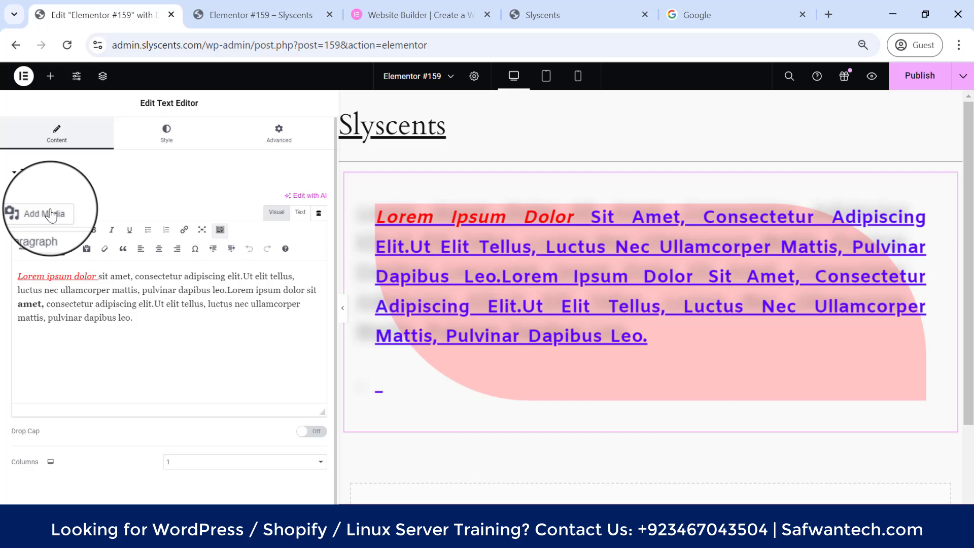
left_click(138, 317)
left_click_drag(138, 316, 21, 317)
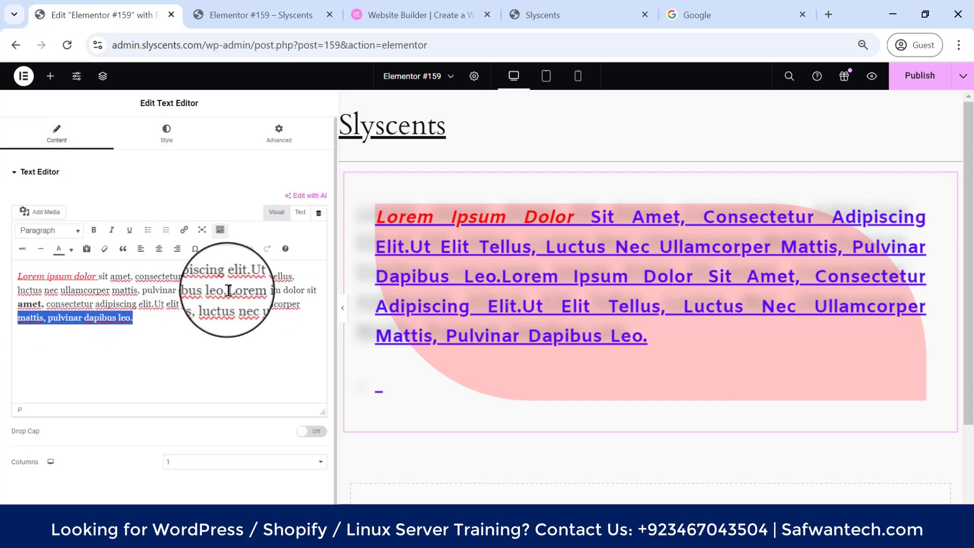
left_click(194, 320)
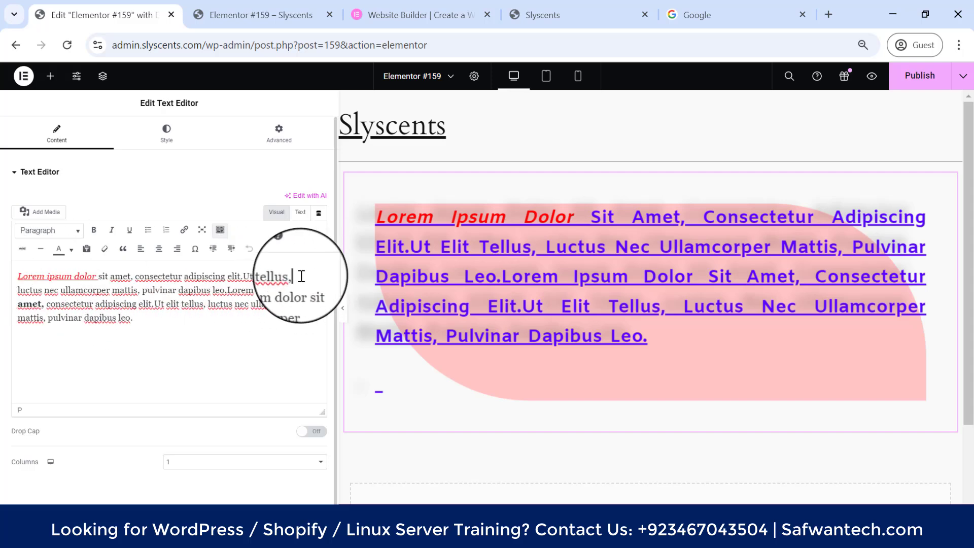
left_click_drag(294, 276, 22, 275)
key("ctrl+c")
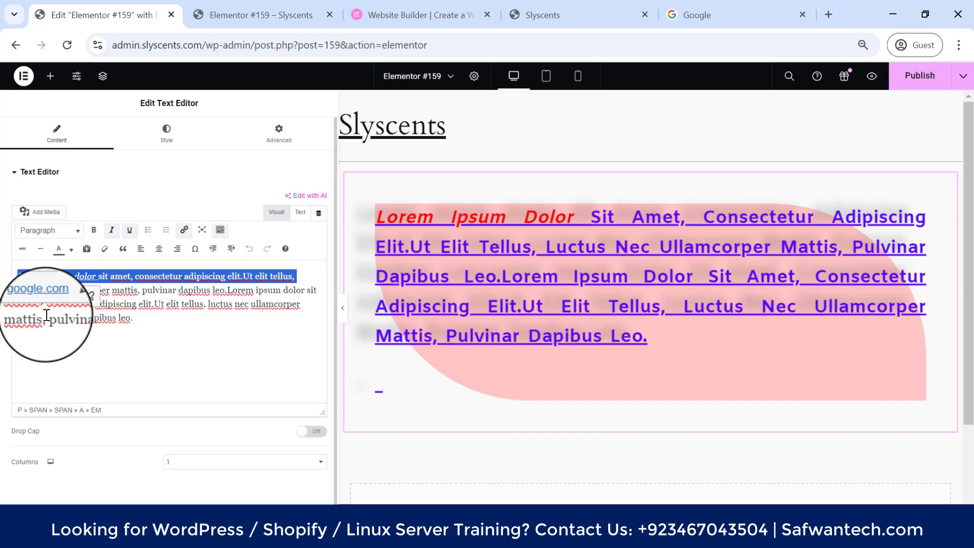
left_click(161, 321)
key("Return")
key("Return")
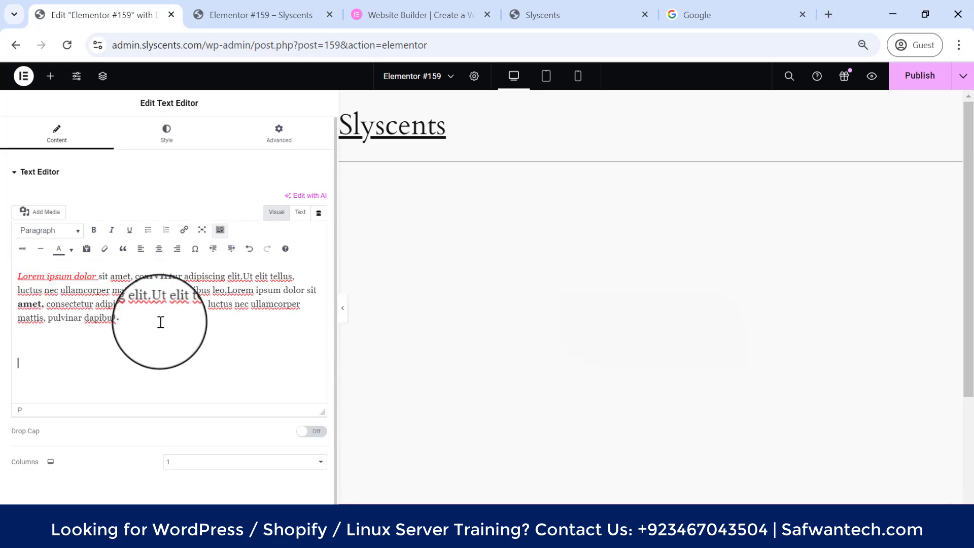
key("ctrl+v")
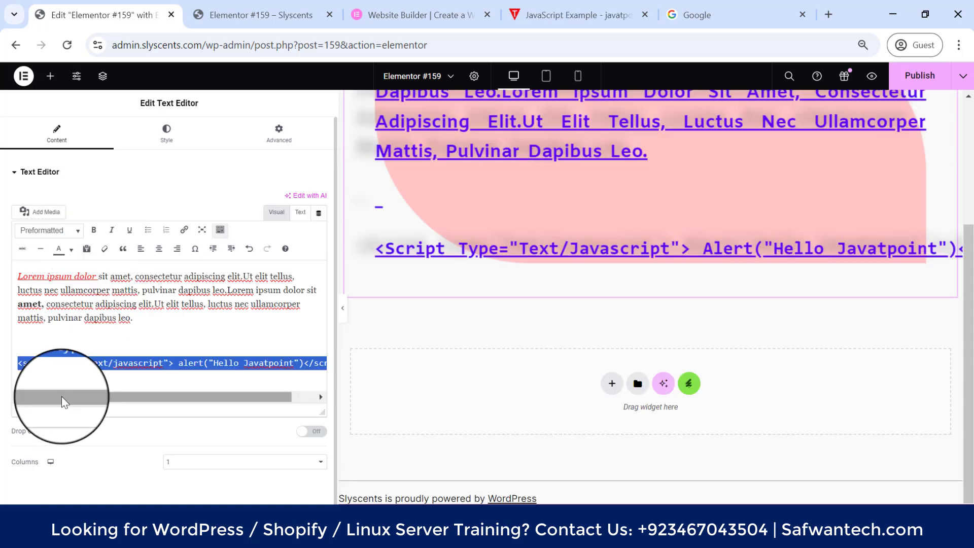
Look over the full preformatted script line, and delete it from the text.
left_click_drag(62, 397, 120, 409)
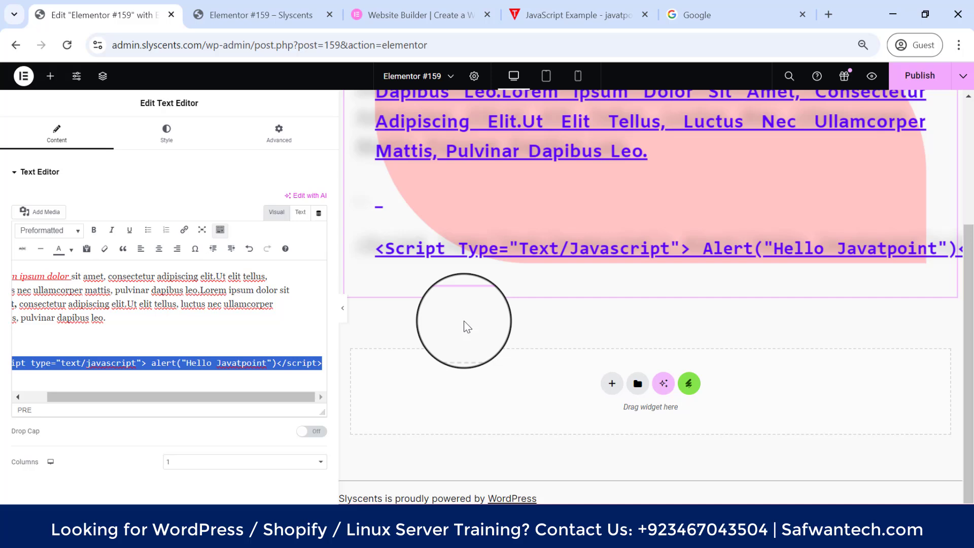
left_click_drag(222, 398, 130, 399)
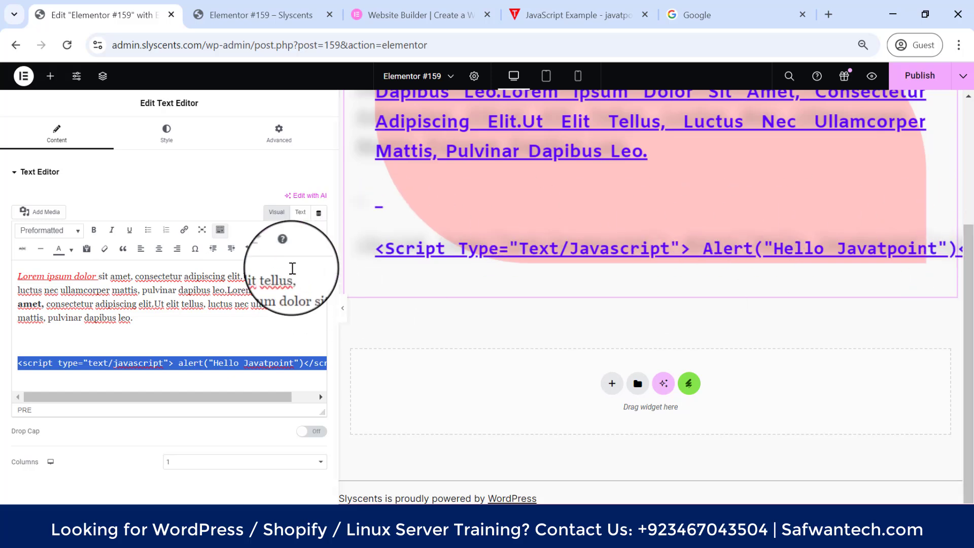
left_click(109, 362)
triple_click(109, 361)
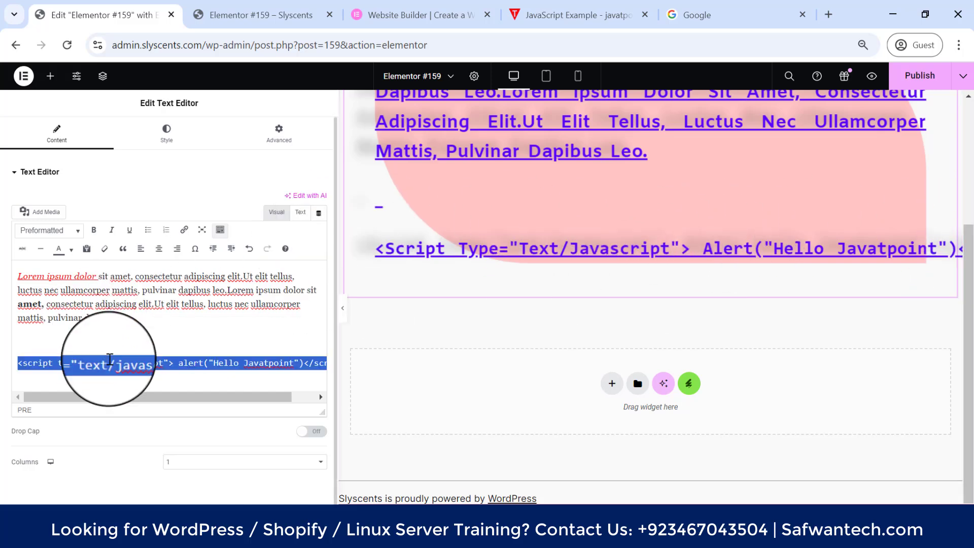
key("BackSpace")
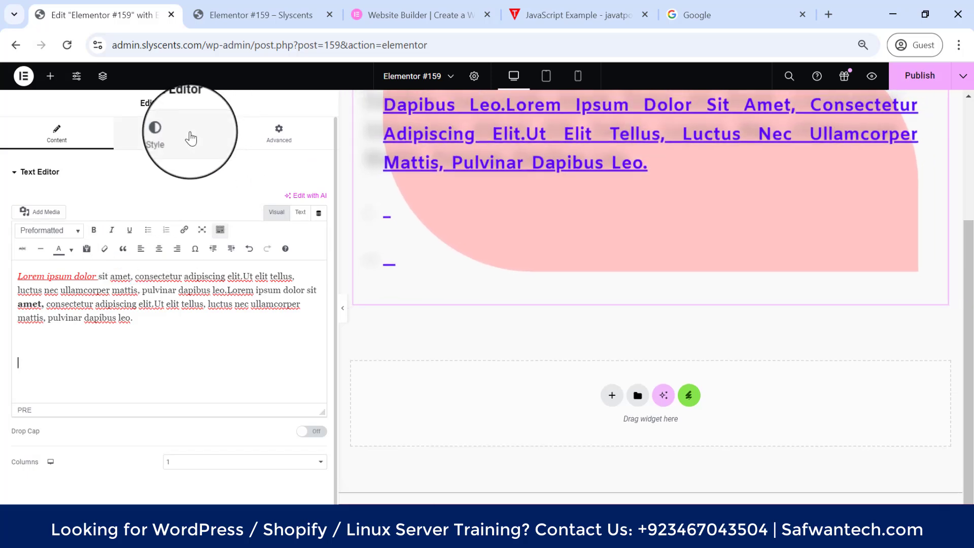
left_click(167, 151)
left_click(279, 131)
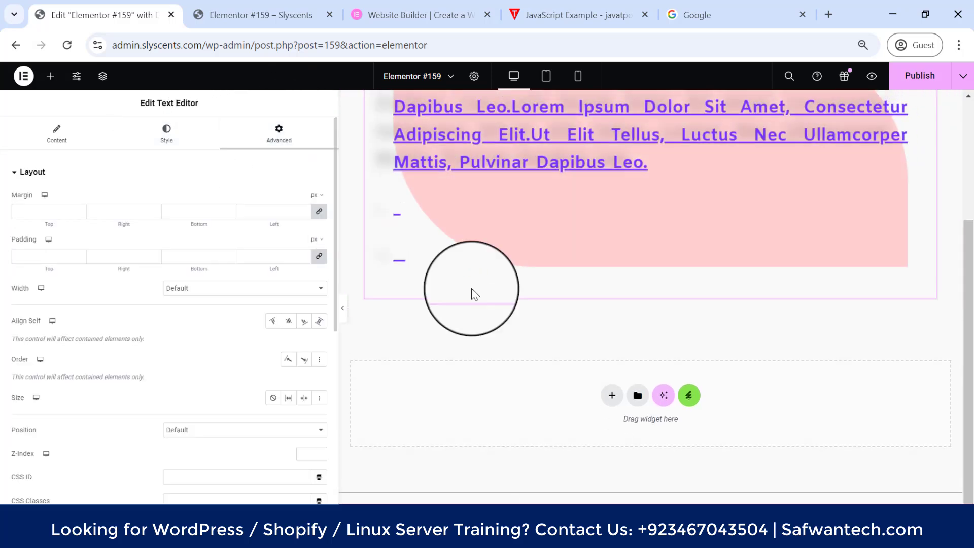
scroll(622, 260, "up", 3)
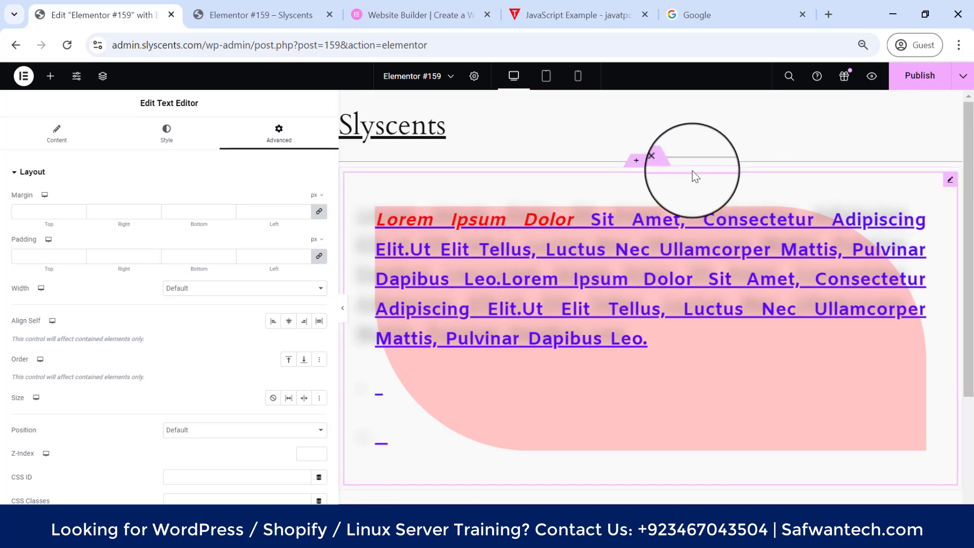
left_click(166, 131)
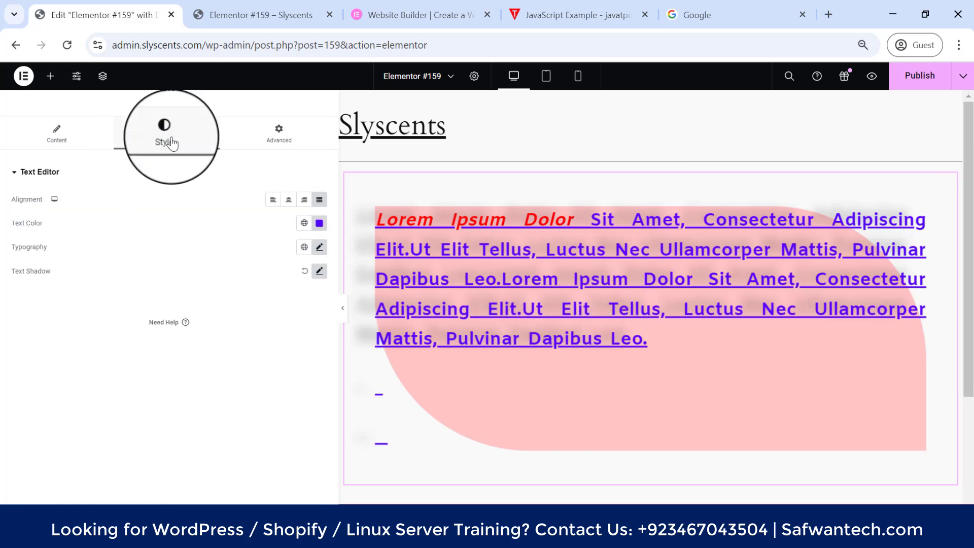
Set the text widget's hover-state background color to a light blue.
left_click(291, 142)
scroll(131, 378, "down", 5)
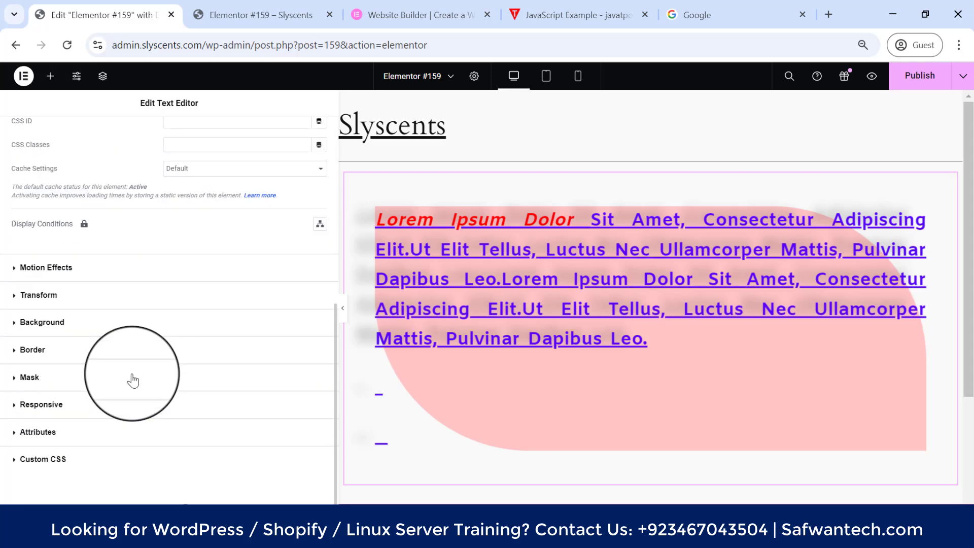
left_click(39, 328)
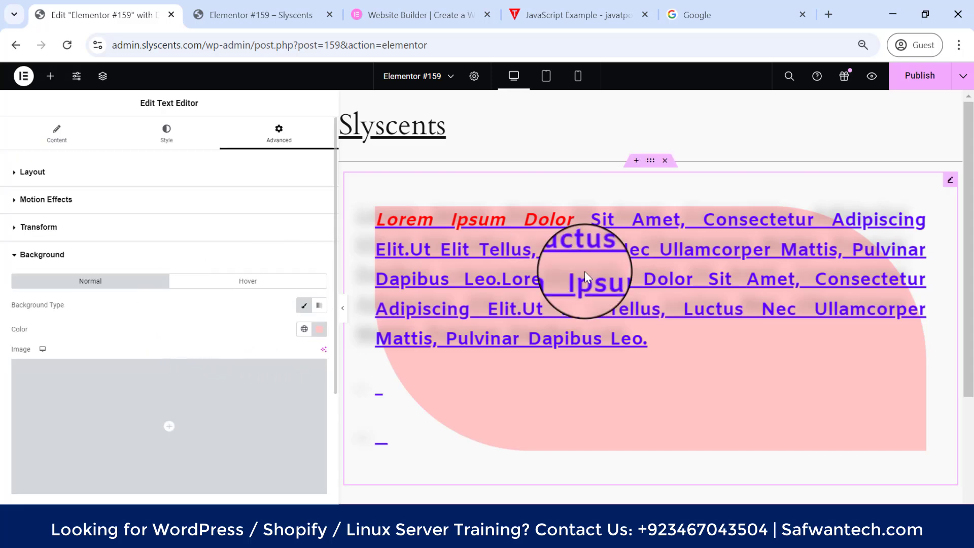
left_click(251, 282)
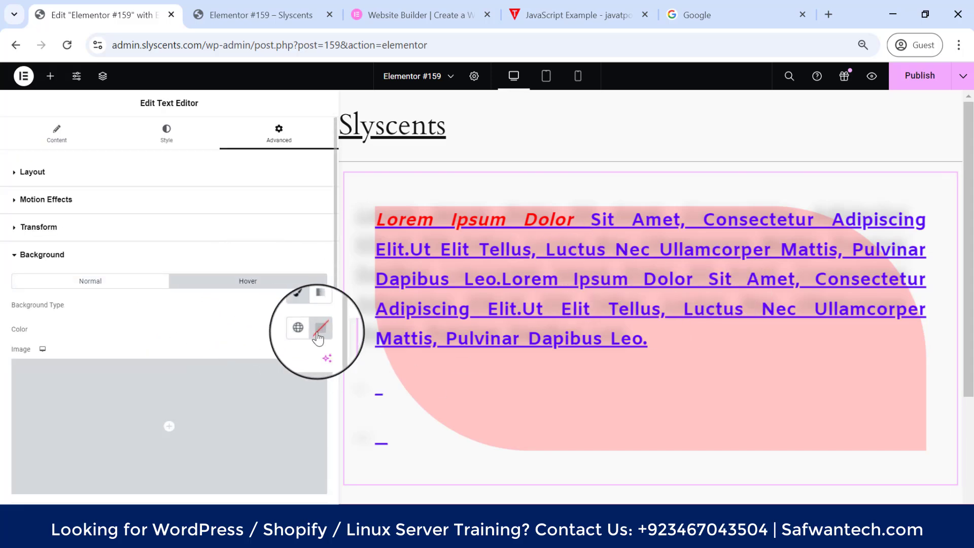
left_click(319, 329)
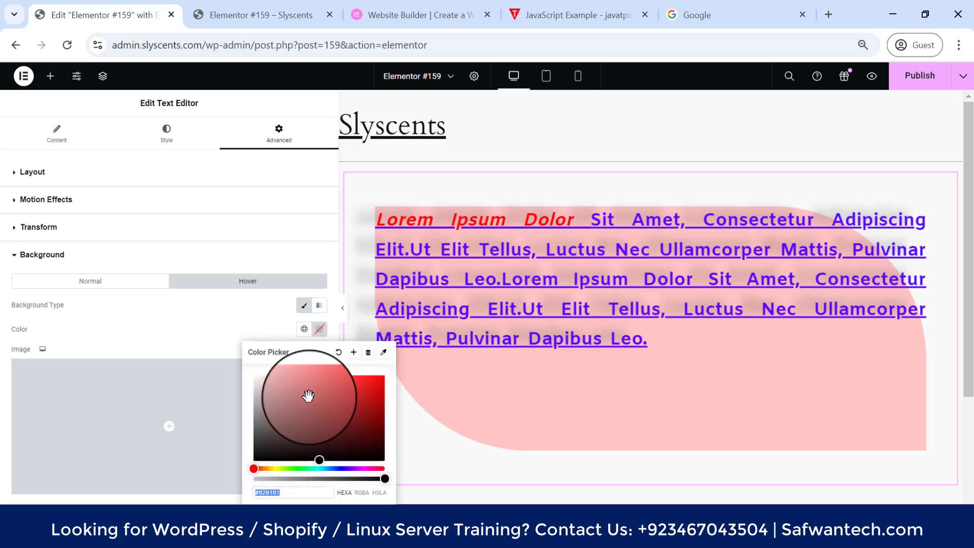
left_click(277, 375)
left_click(330, 469)
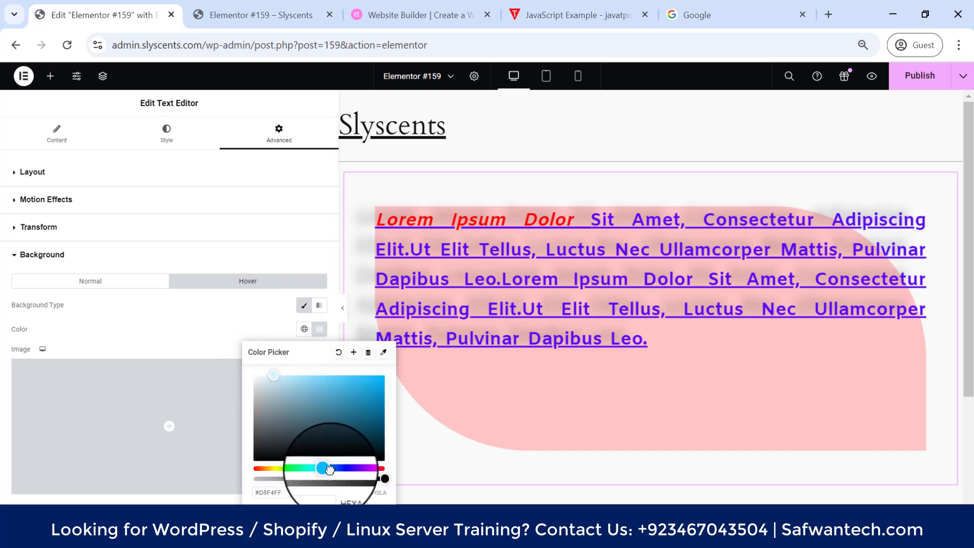
left_click_drag(311, 391, 278, 358)
left_click(151, 327)
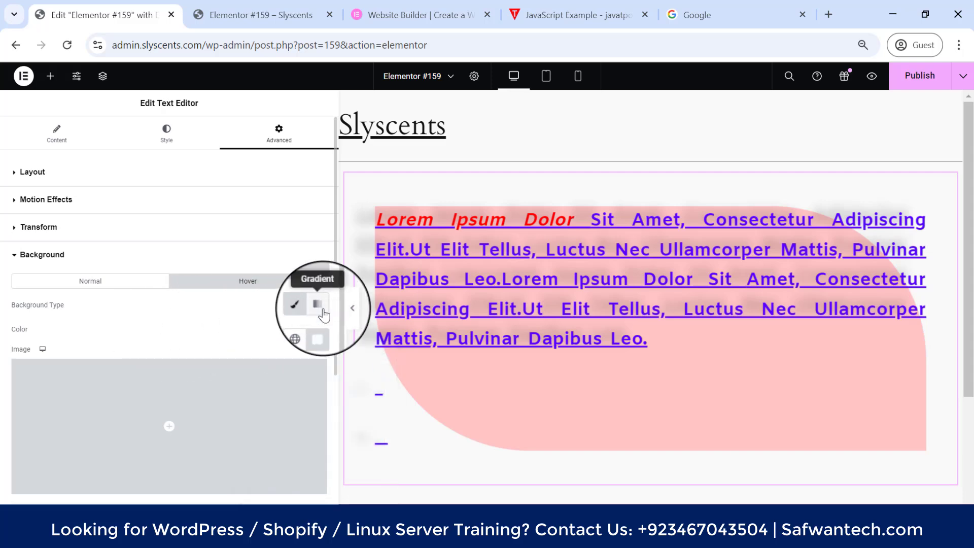
left_click(321, 334)
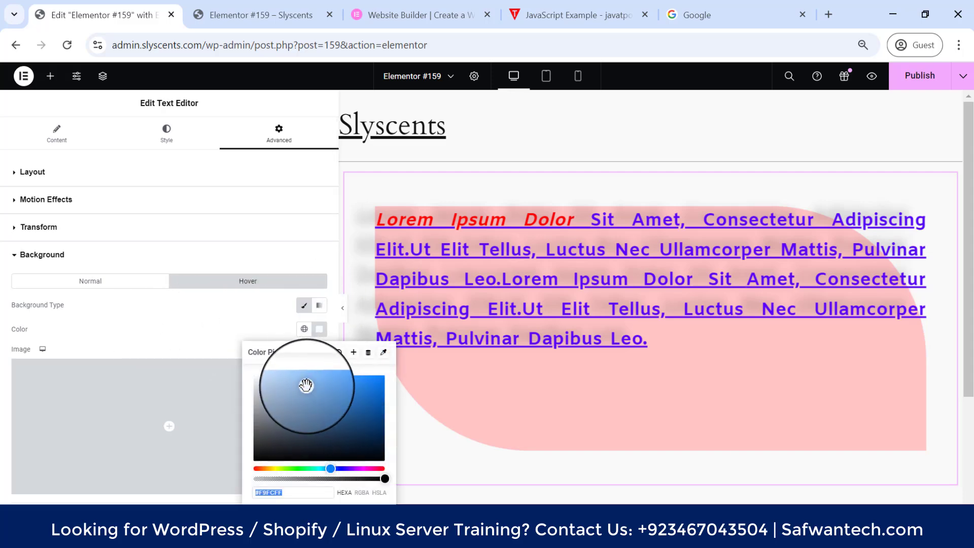
left_click_drag(306, 387, 321, 375)
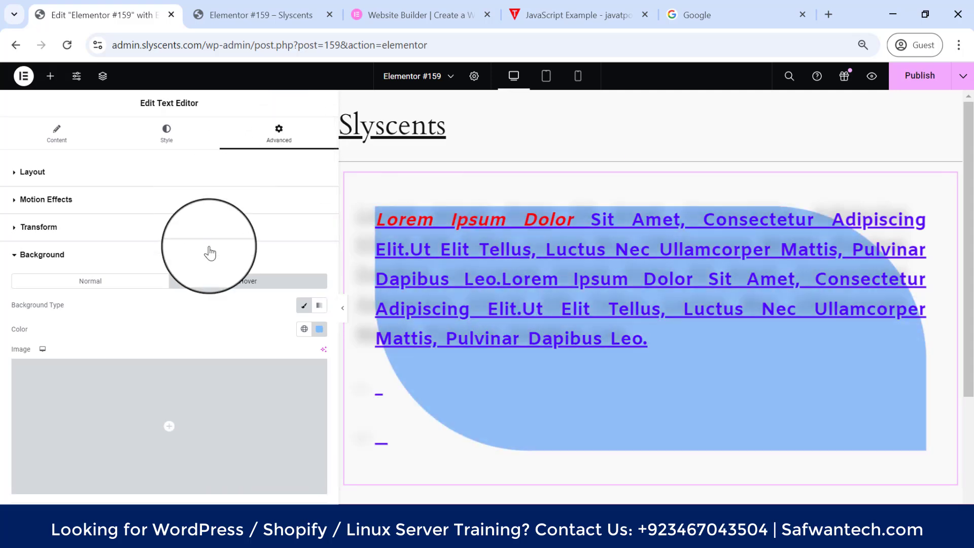
Look at the widget's normal-state background settings and the remaining advanced sections below them.
scroll(211, 249, "down", 5)
scroll(210, 247, "up", 5)
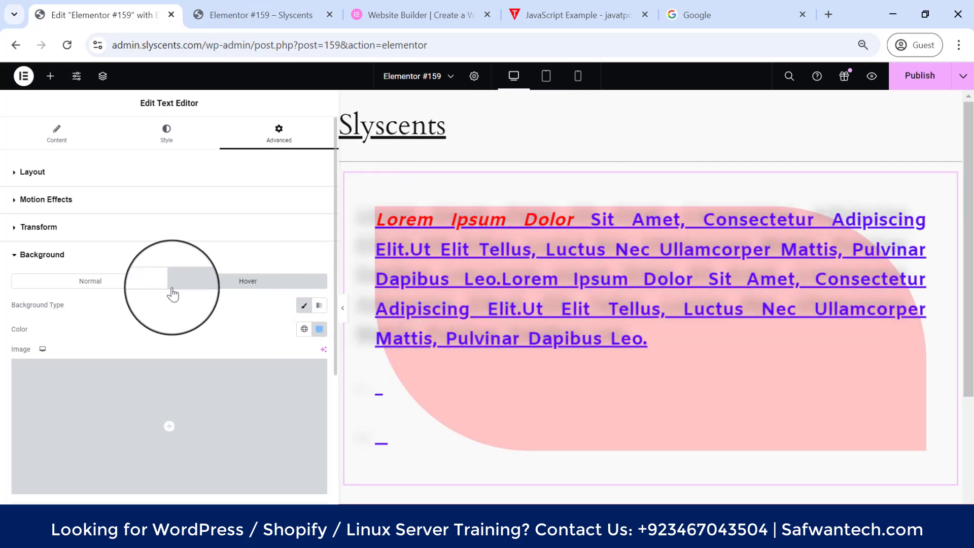
left_click(69, 286)
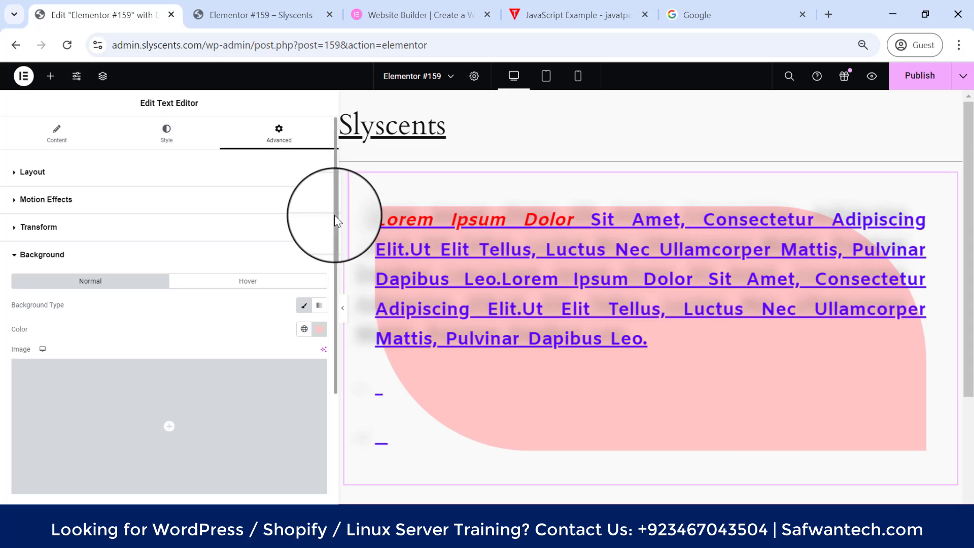
left_click_drag(335, 219, 341, 364)
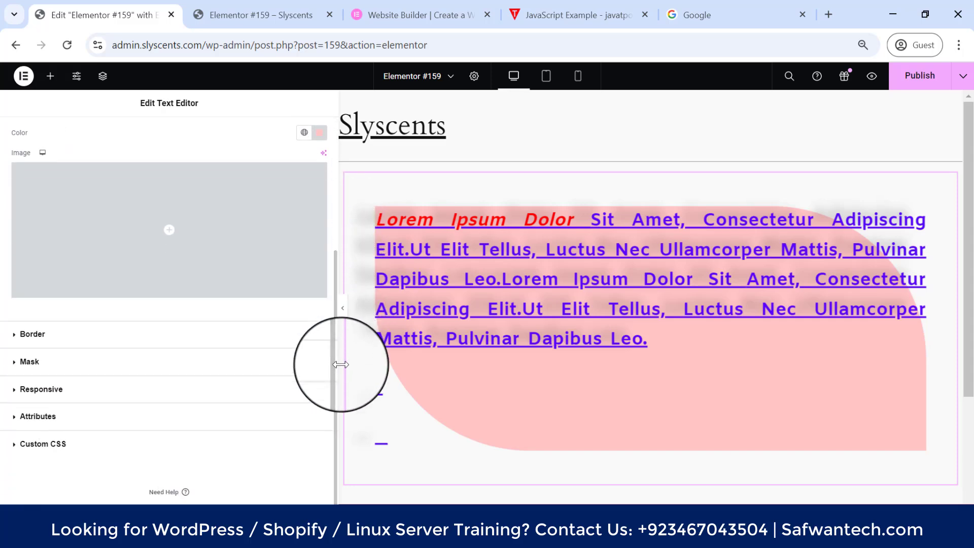